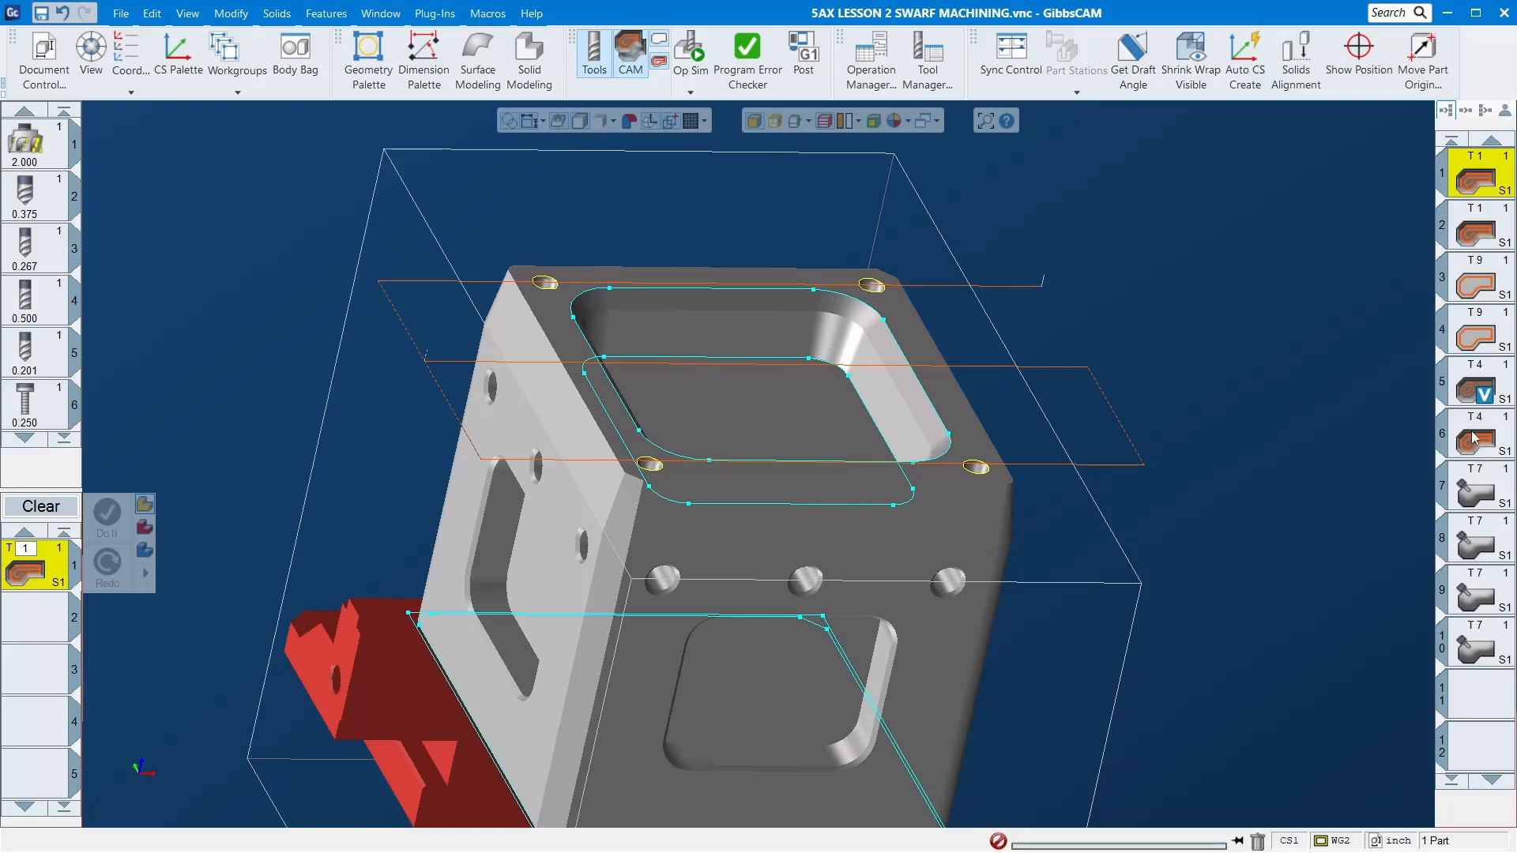
- Go through swarf operations 7 to 10 and recall operation 7 with its selected outer wall faces
left_click(1474, 486)
left_click(1481, 543)
left_click(1481, 600)
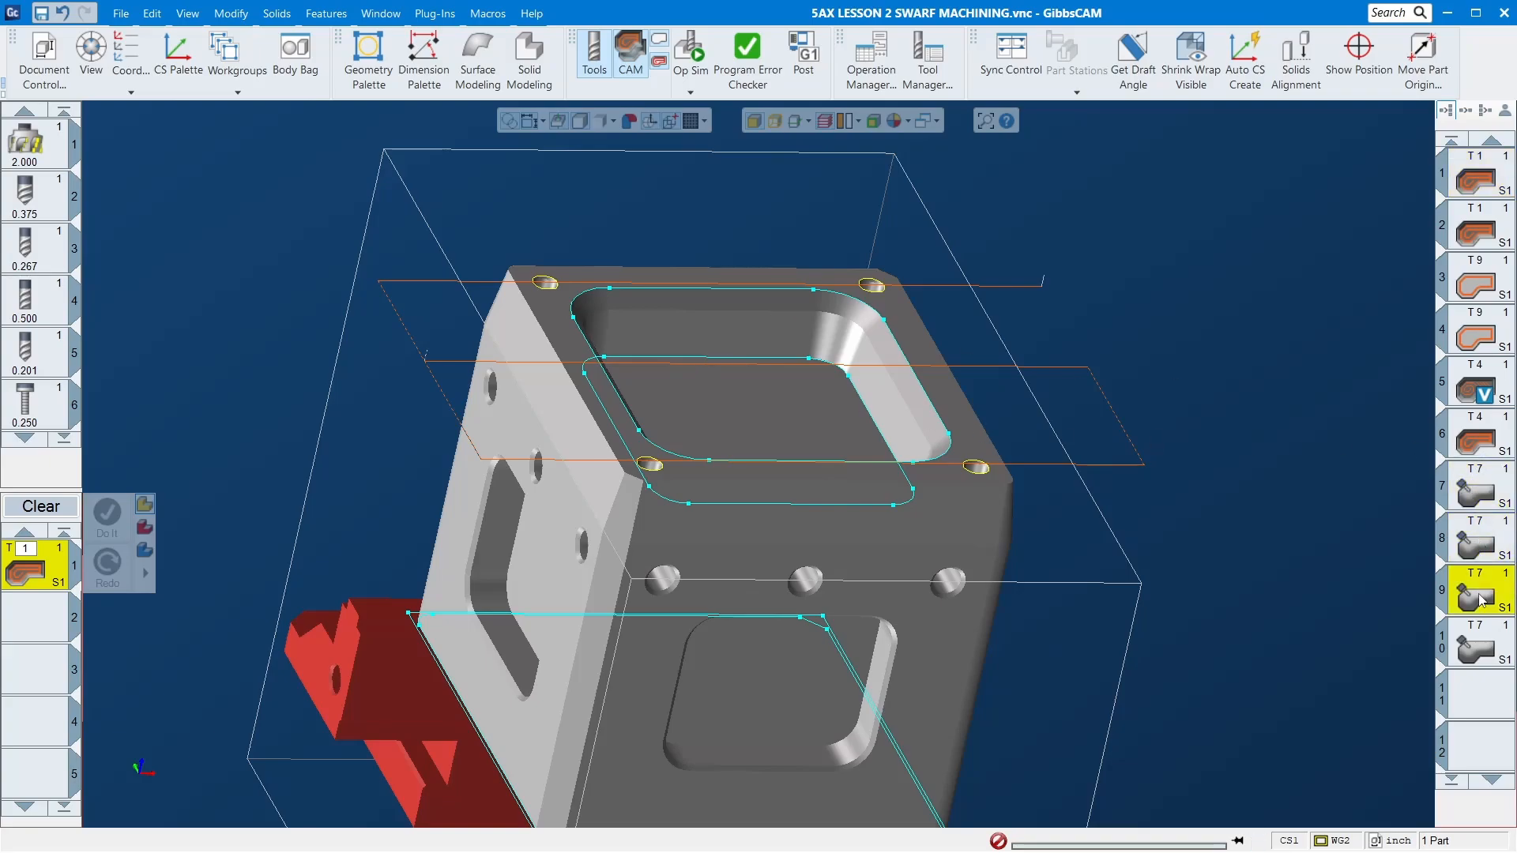
left_click(1489, 644)
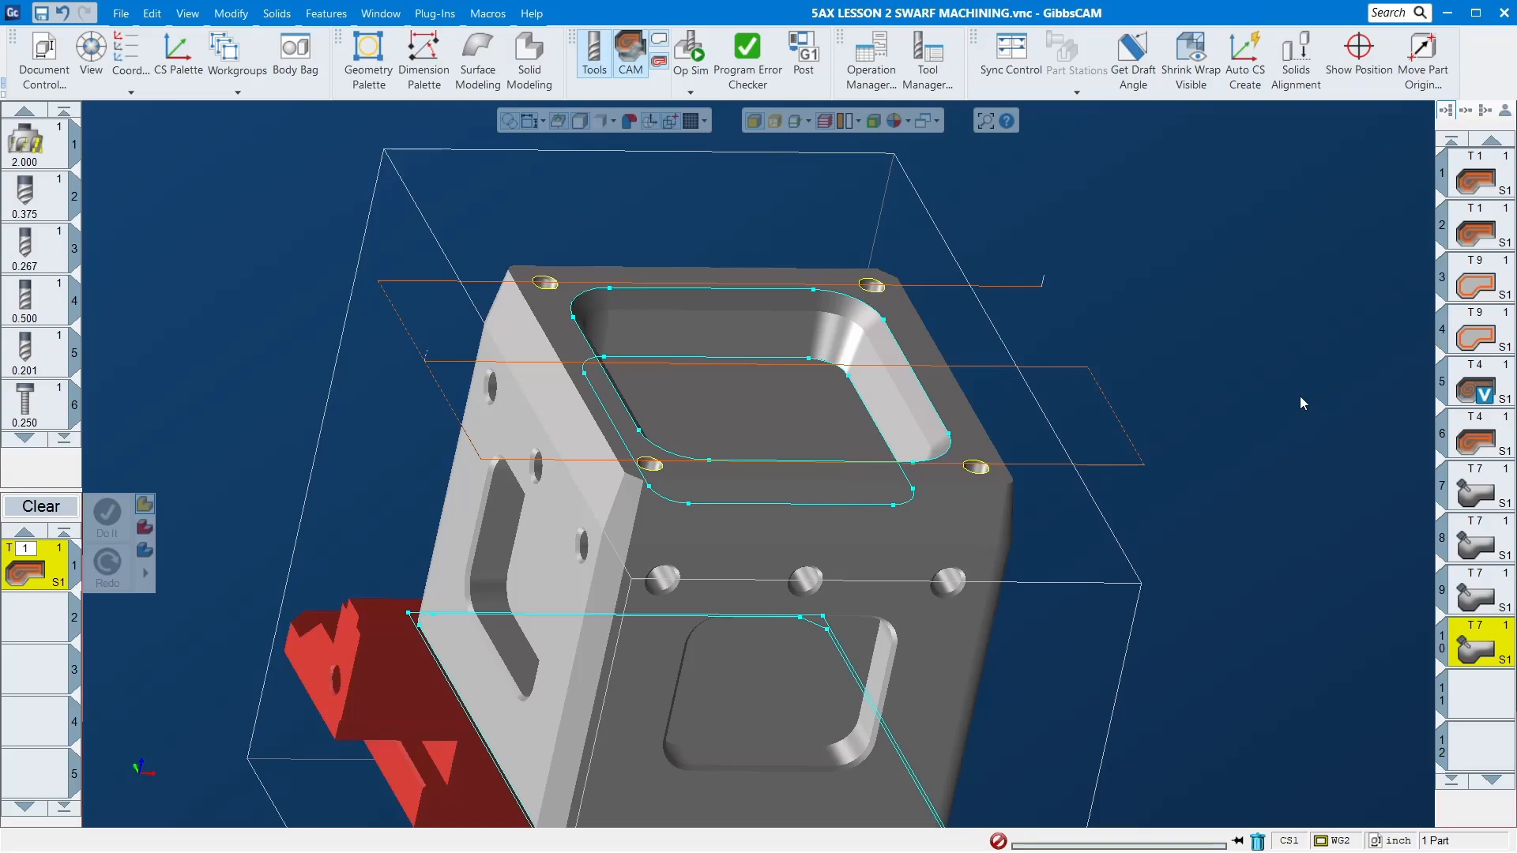
double_click(1495, 496)
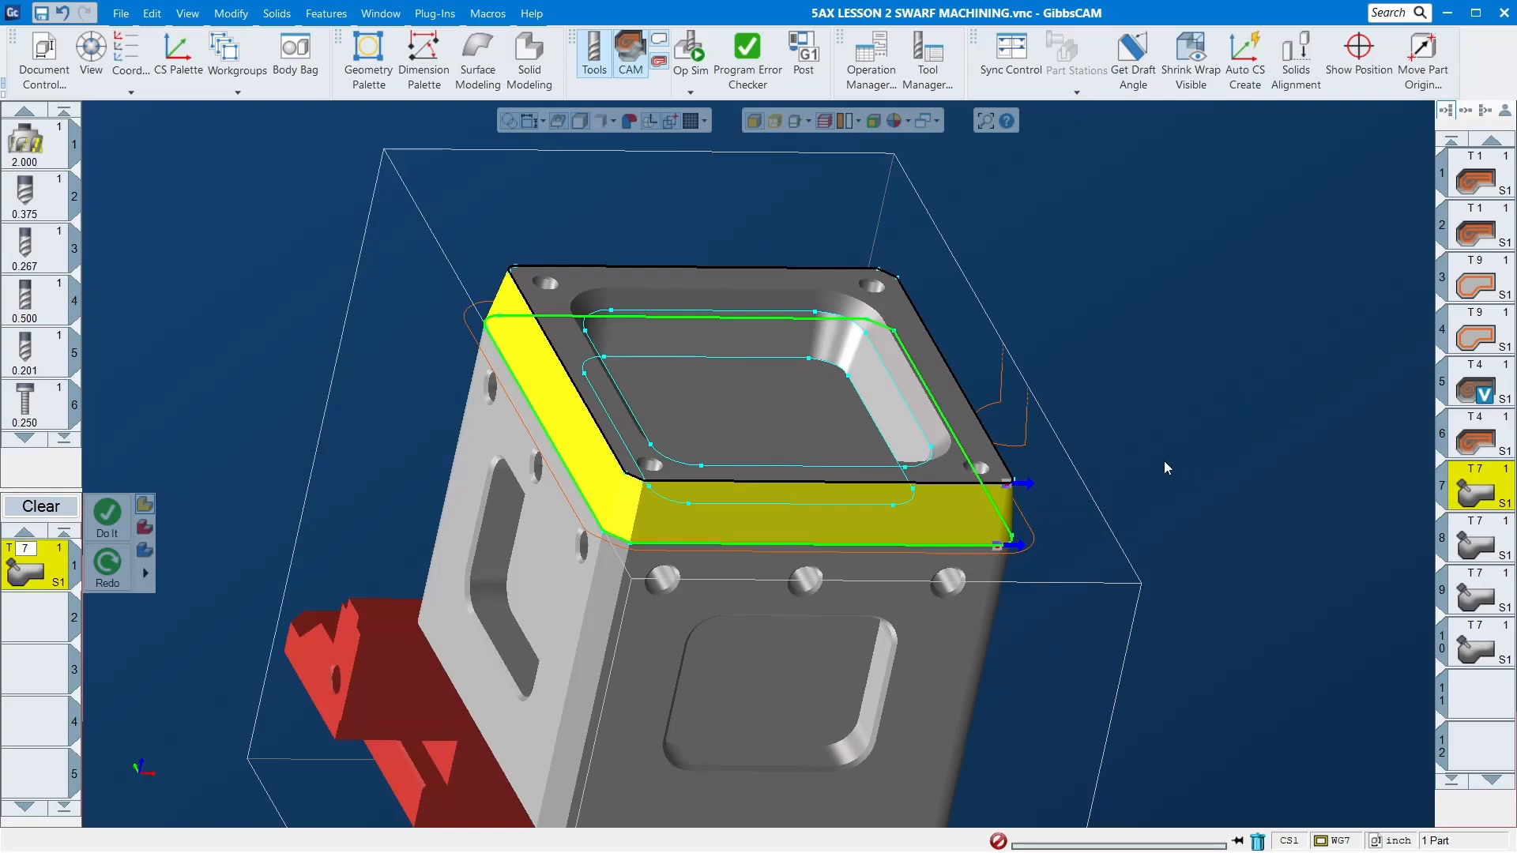
middle_click_drag(1095, 423, 1140, 452)
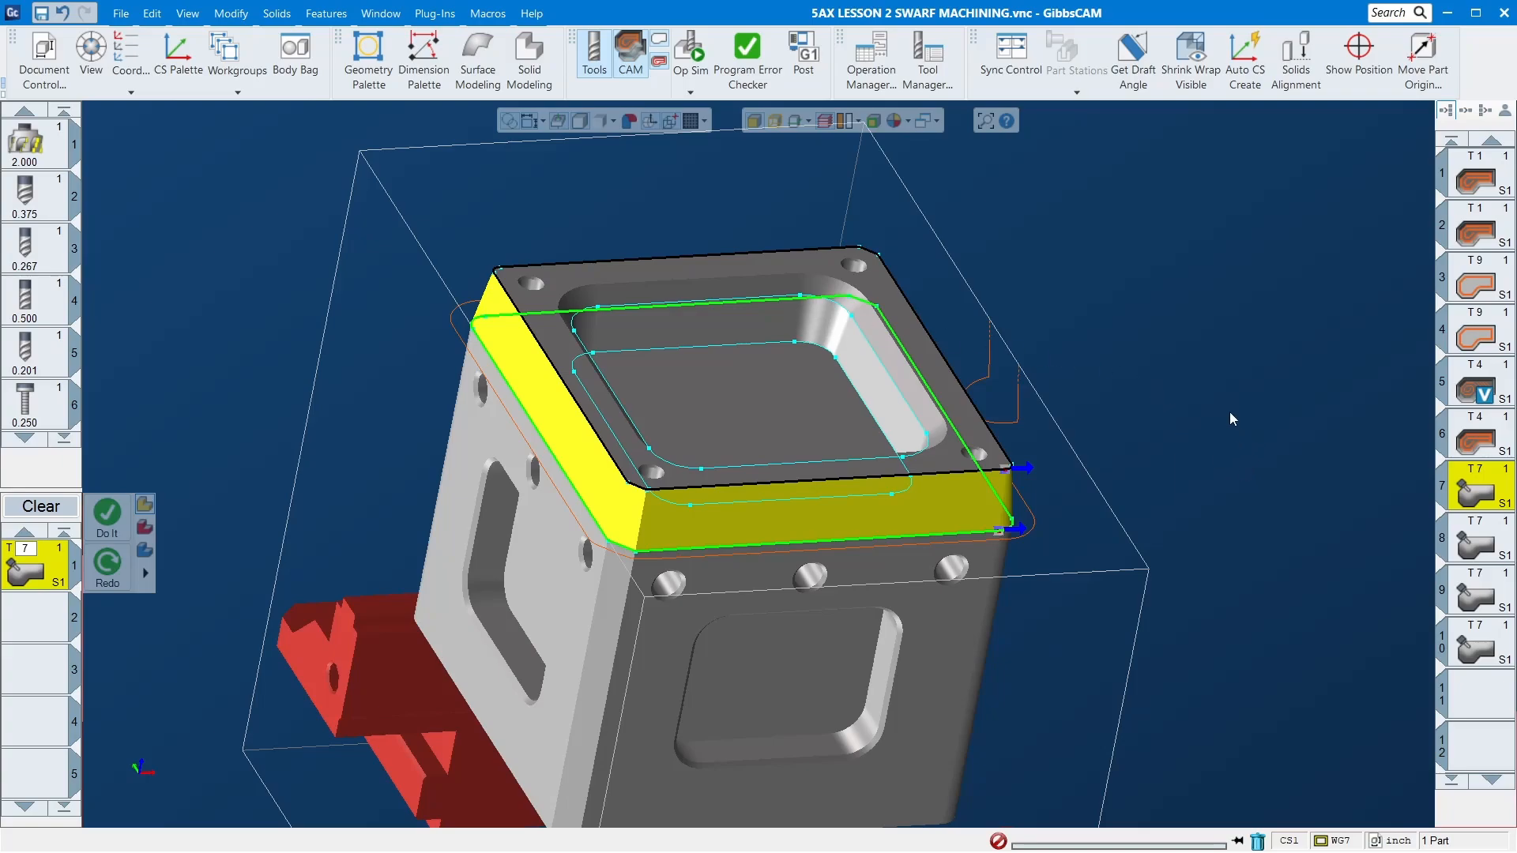
- Clear the face selection and select only one long angled wall face along the part's upper outer edge
left_click(1194, 312)
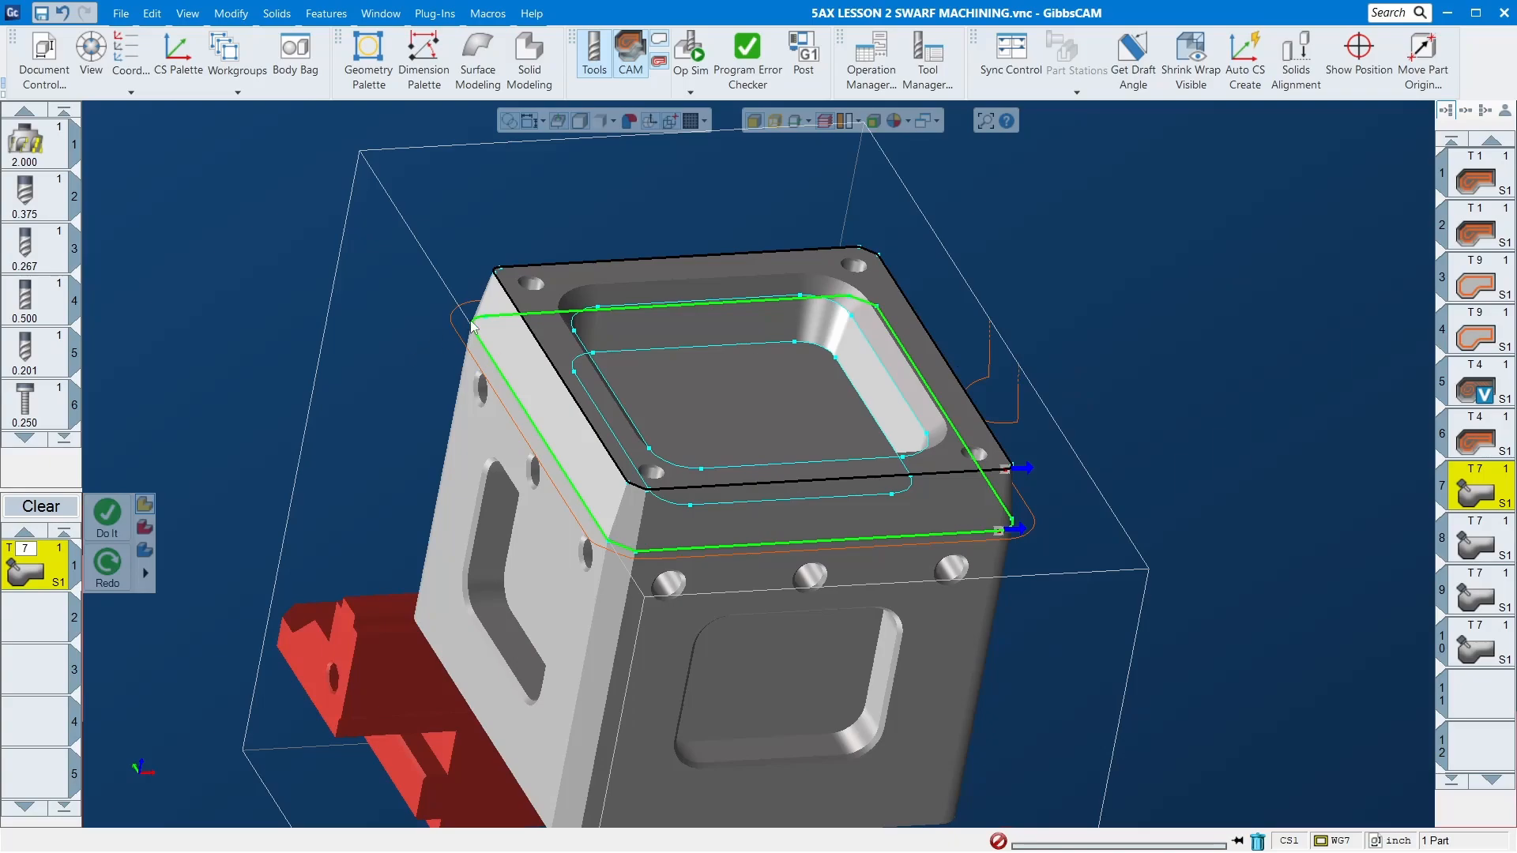
scroll(484, 365, "up", 2)
middle_click_drag(489, 383, 485, 270)
left_click(491, 345)
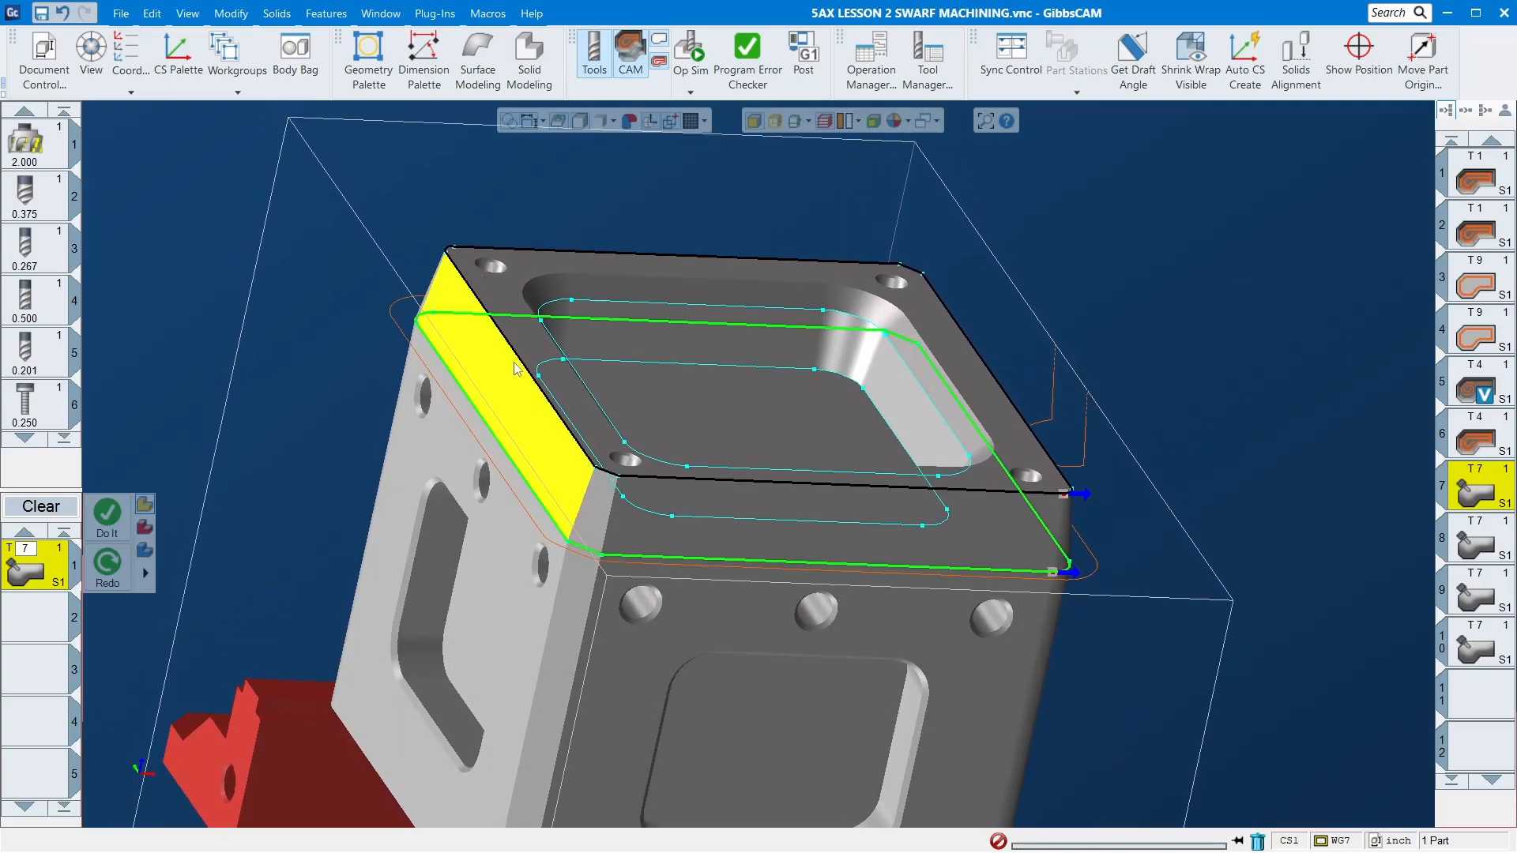
middle_click_drag(598, 498, 572, 454)
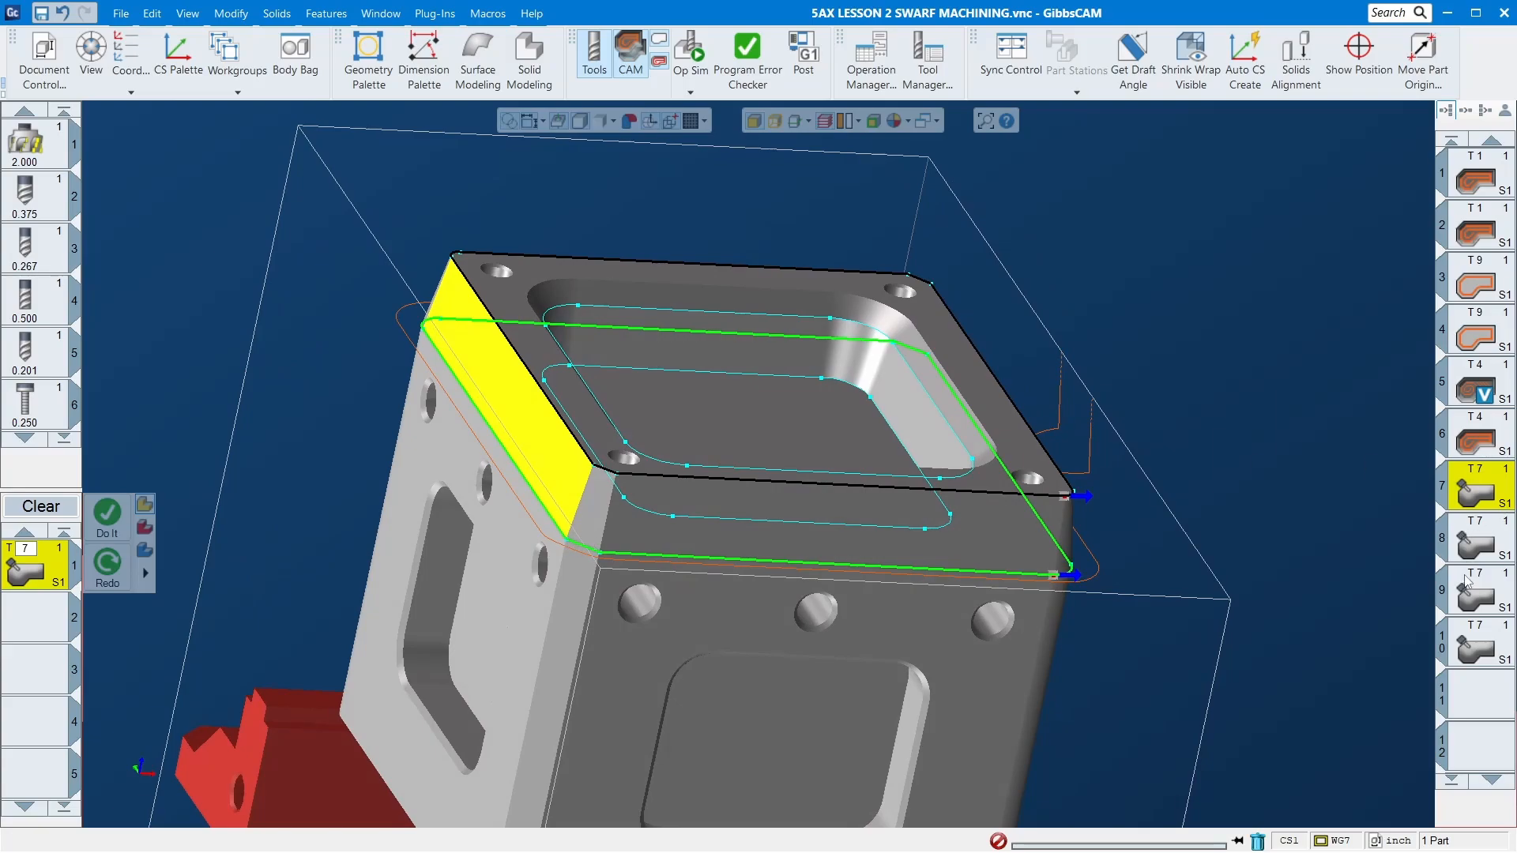
- Recall operations 7 and 8 alternately to compare their face selections and toolpaths on the outer angled walls
double_click(1479, 546)
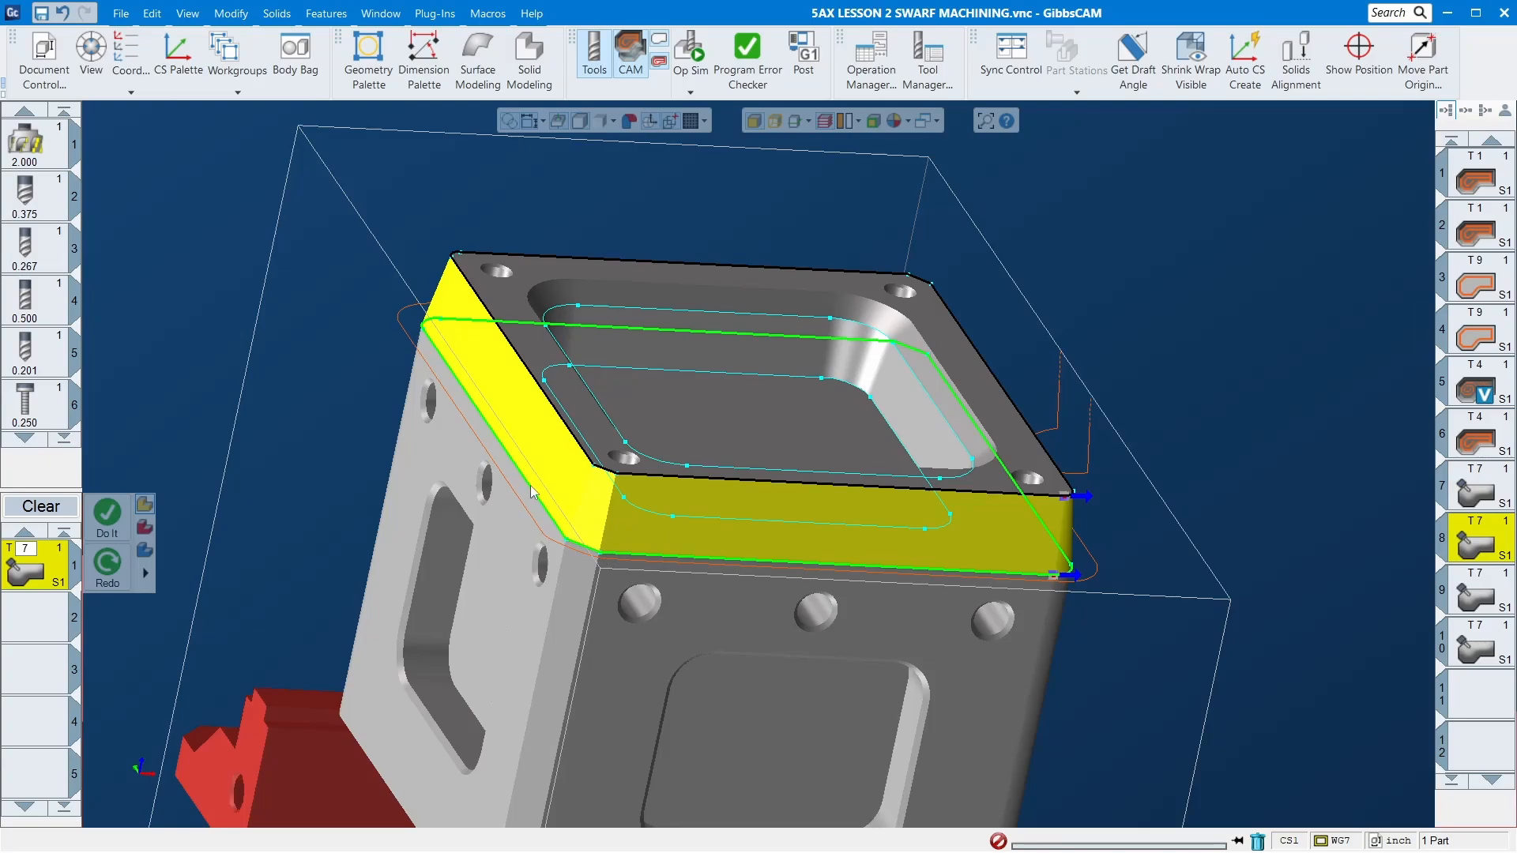
middle_click_drag(534, 483, 400, 335)
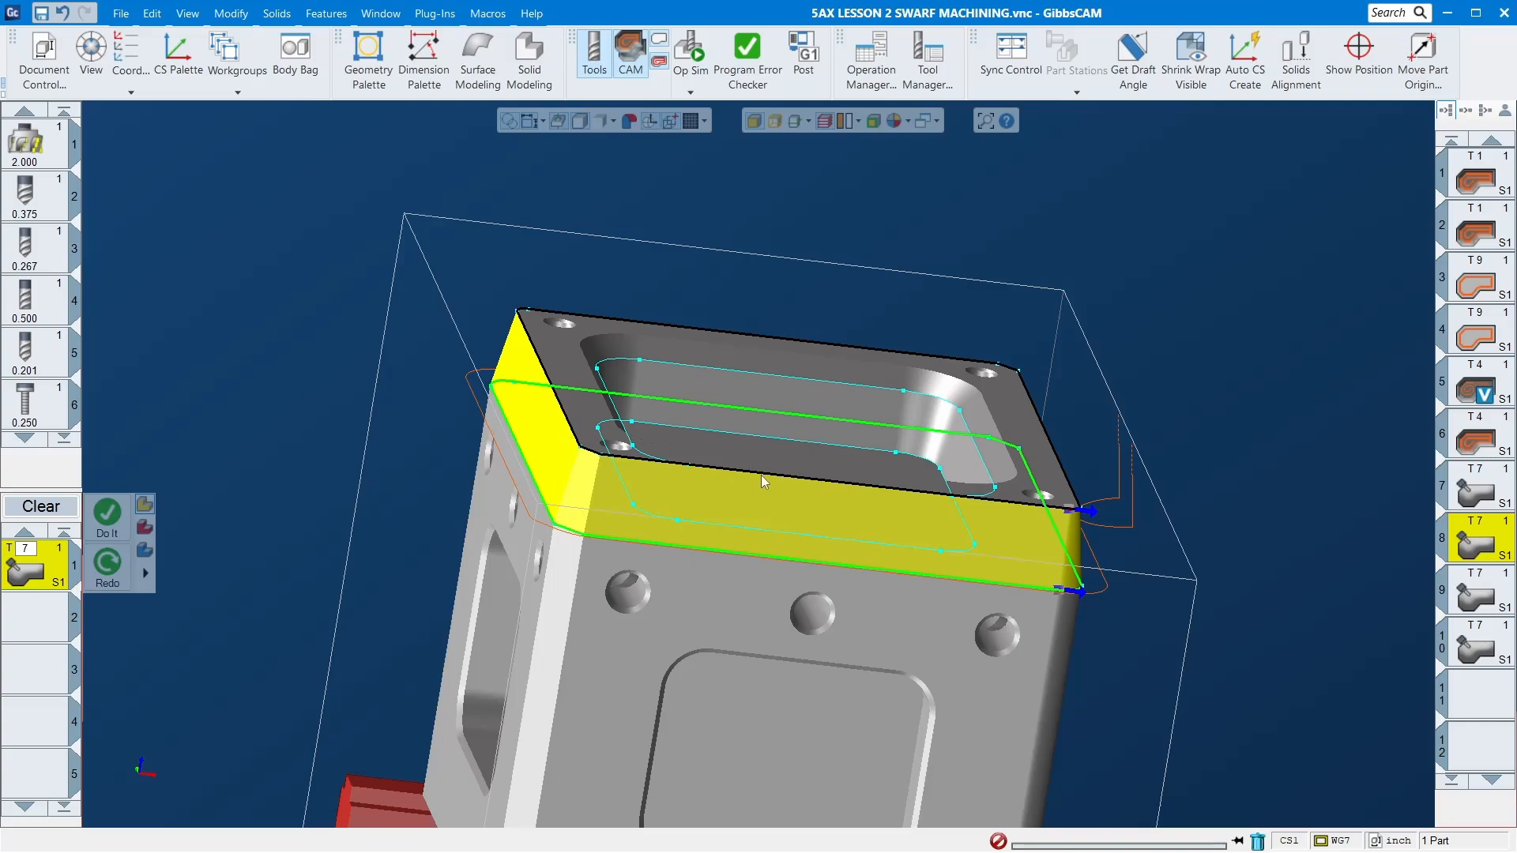
left_click(1168, 297)
middle_click_drag(1068, 260, 1176, 424)
left_click(1488, 493)
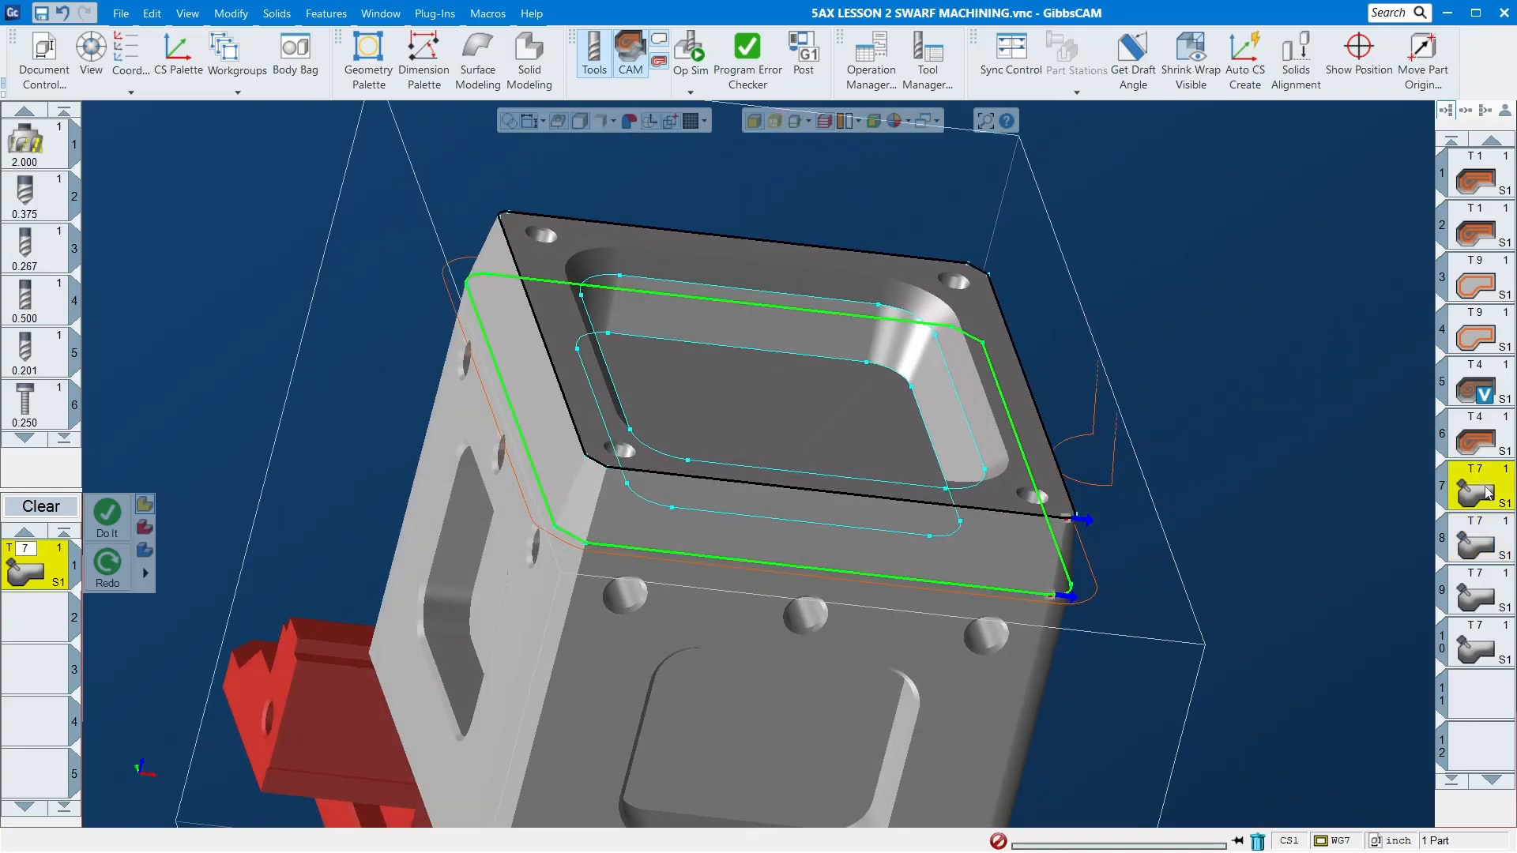
left_click(1481, 542)
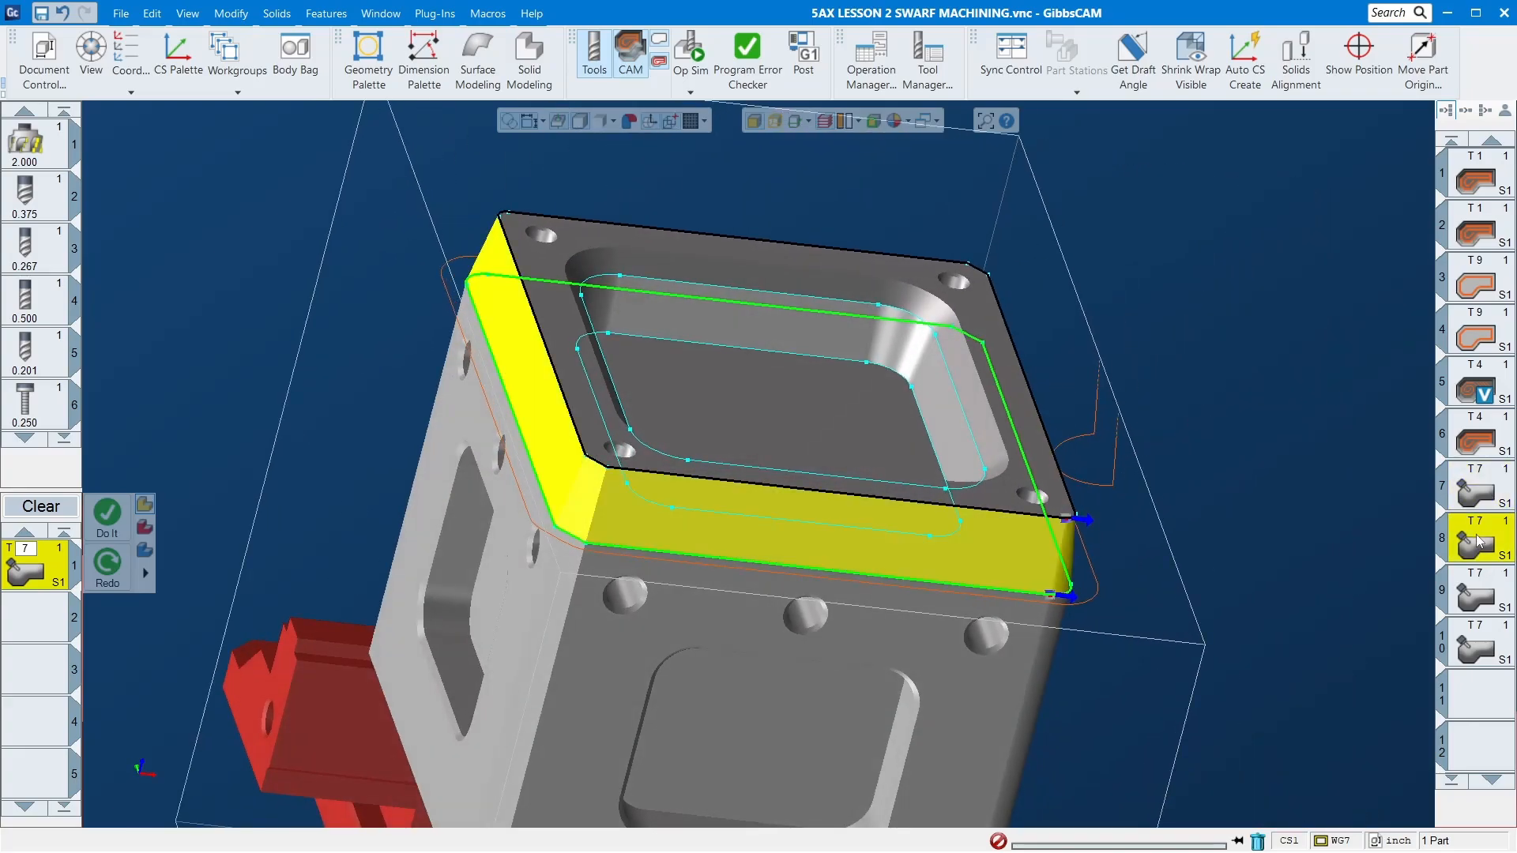
left_click(1480, 499)
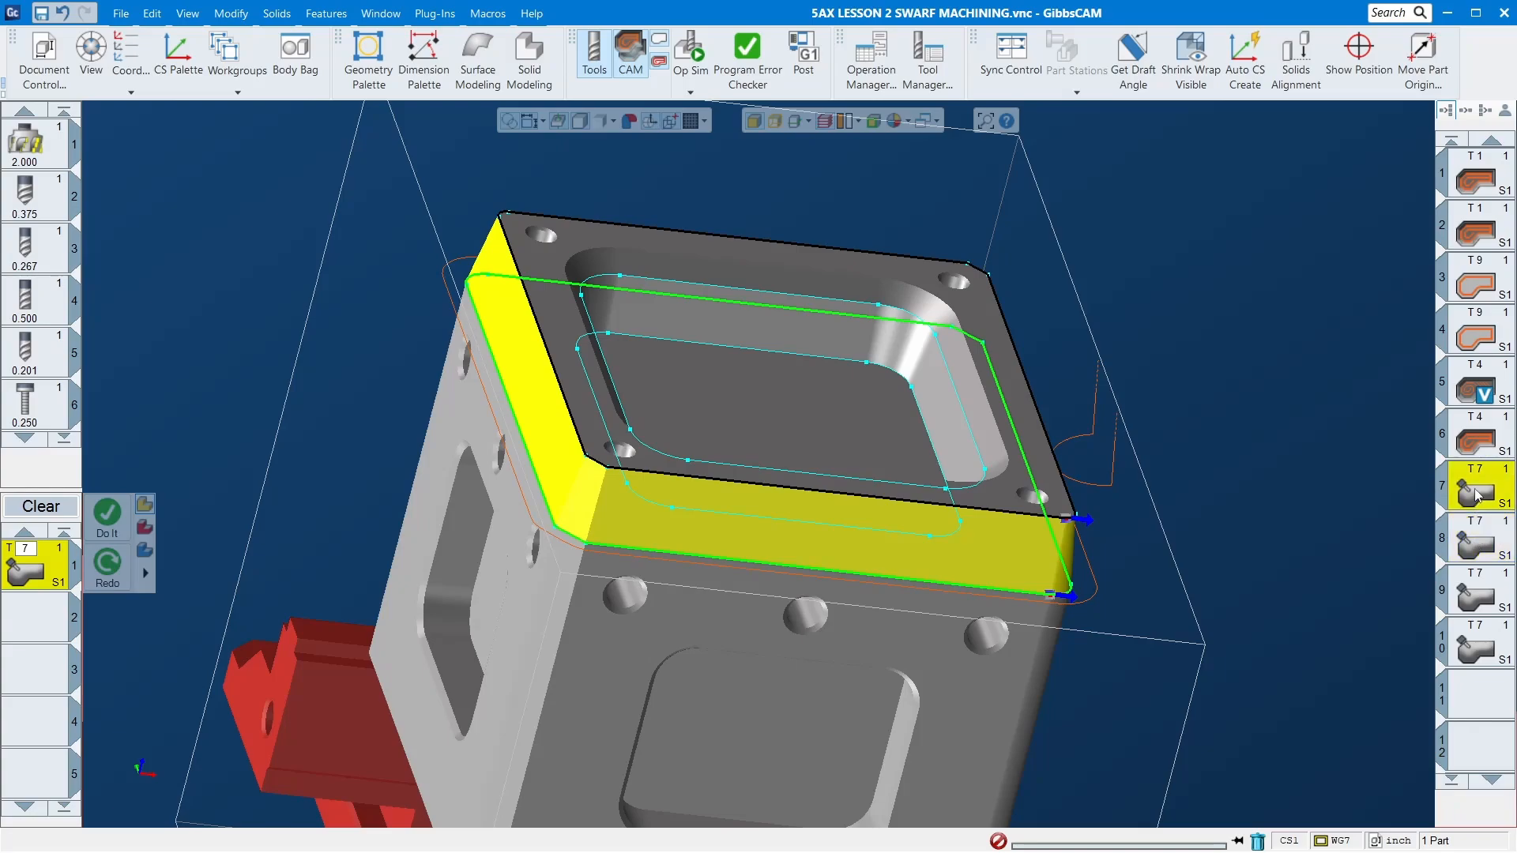
left_click(1481, 542)
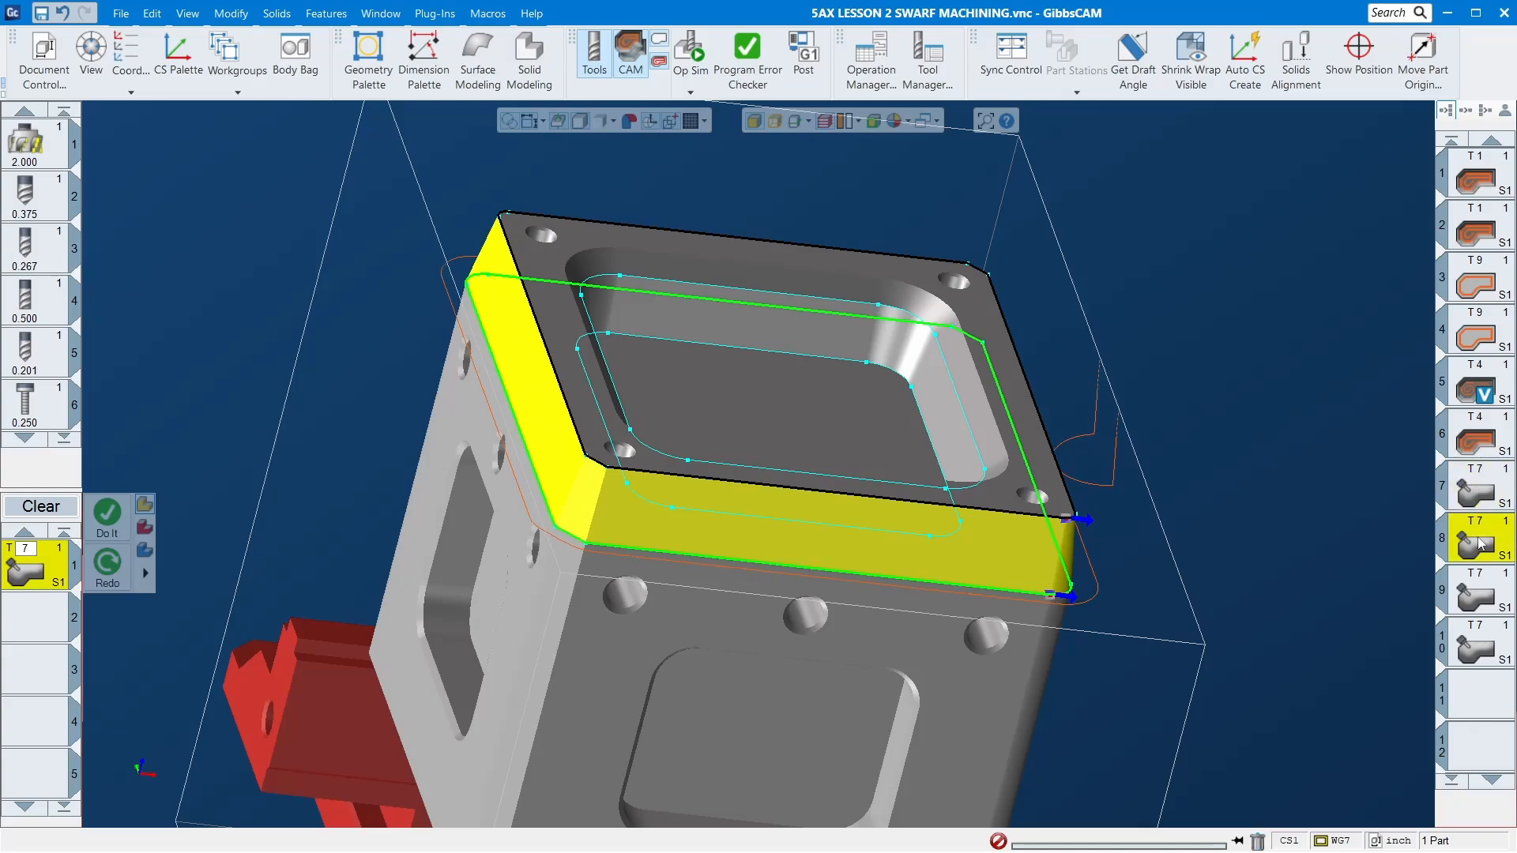
- Recall operations 9 and 10 to compare their face selections and toolpaths on the top pocket walls
left_click(1481, 589)
left_click(1495, 642)
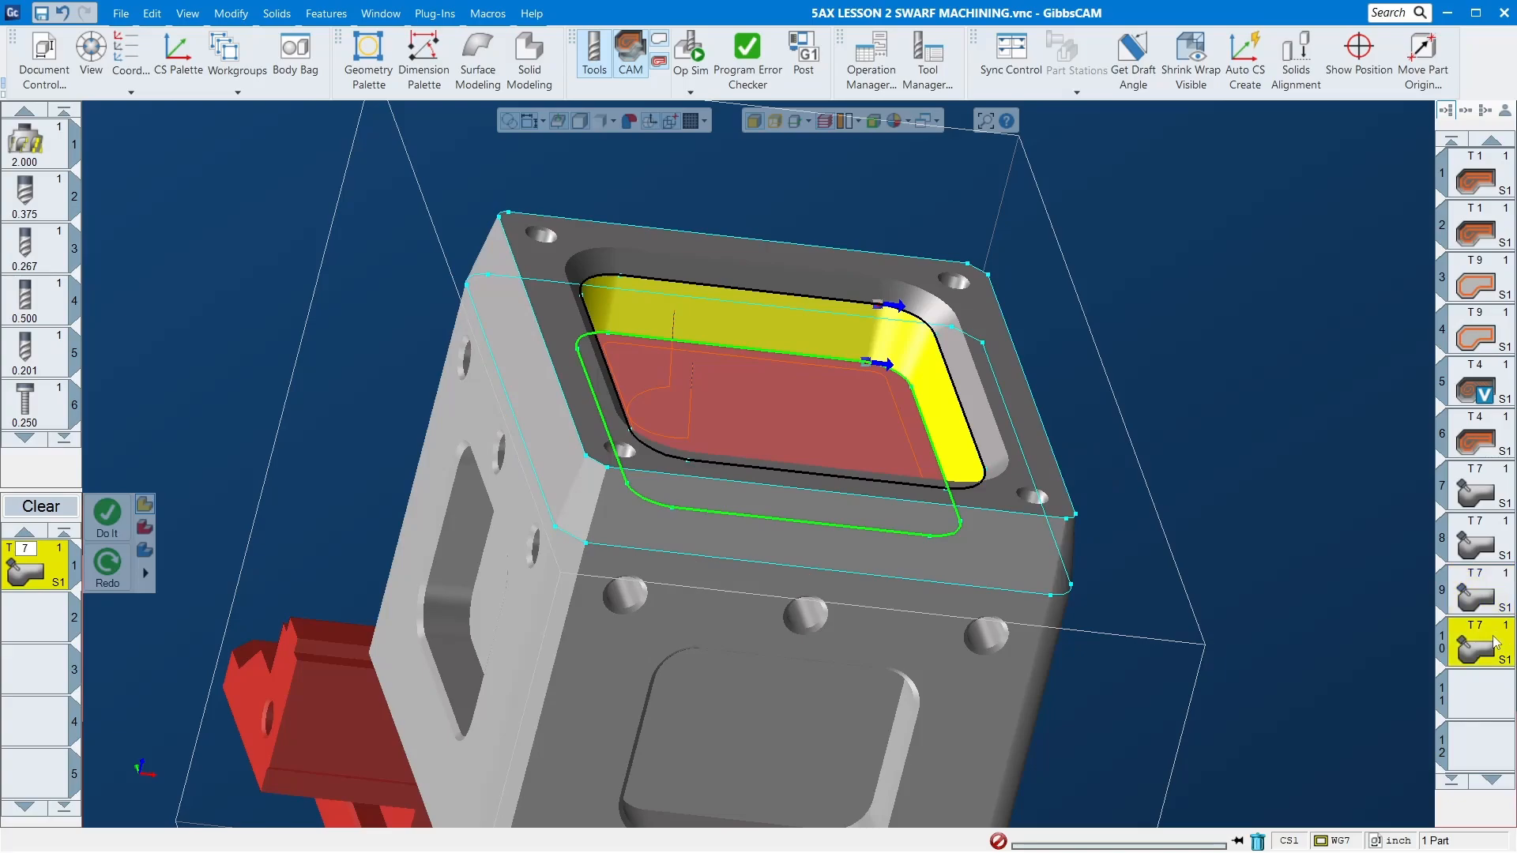
left_click(1479, 589)
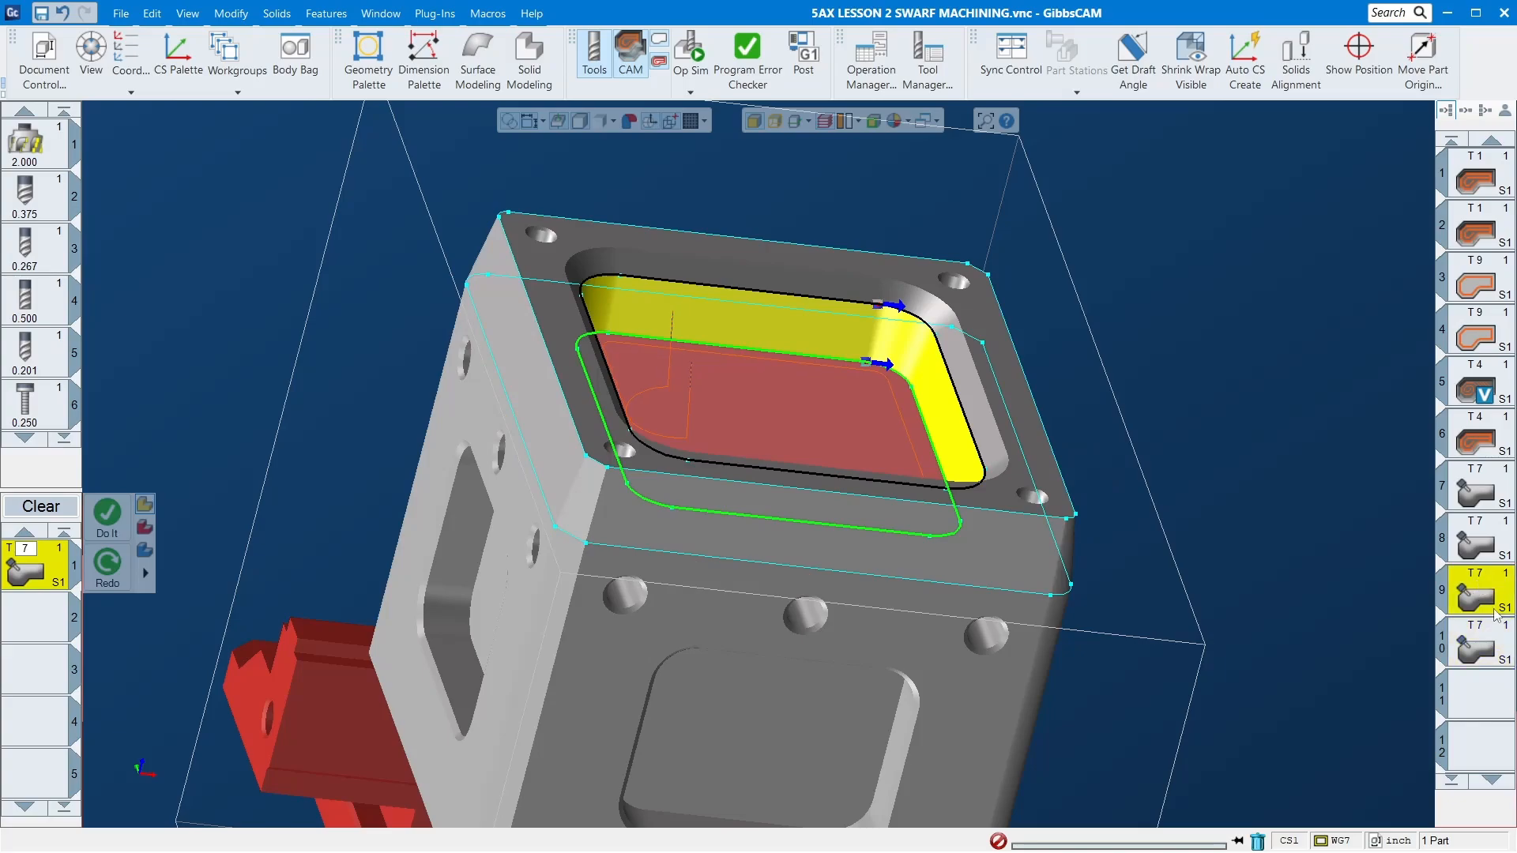
- Run the Op Sim machining simulation at maximum speed with a stop before operation 9
left_click(689, 49)
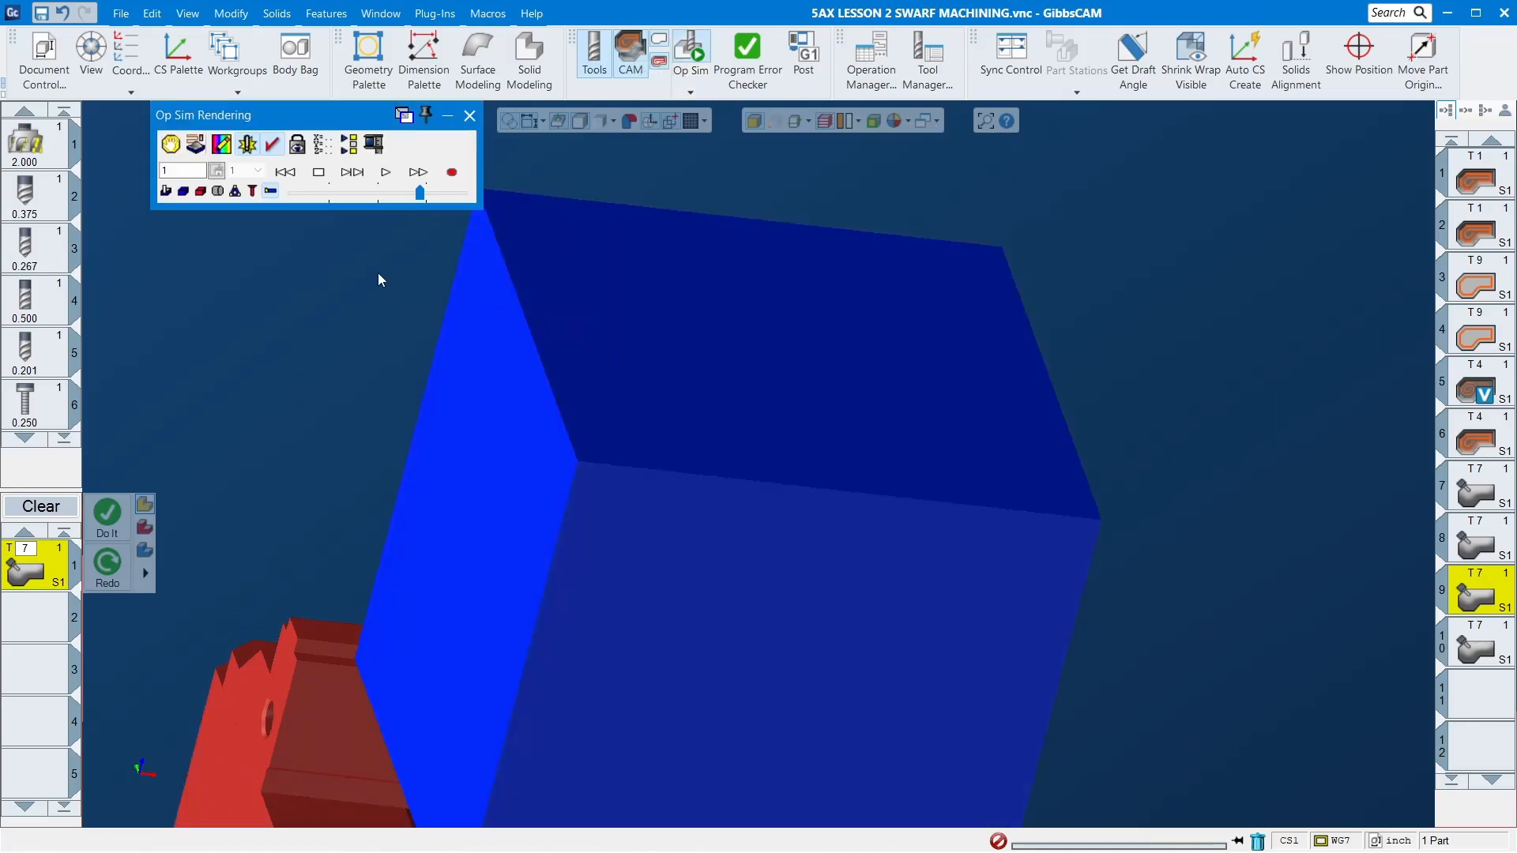
left_click(171, 145)
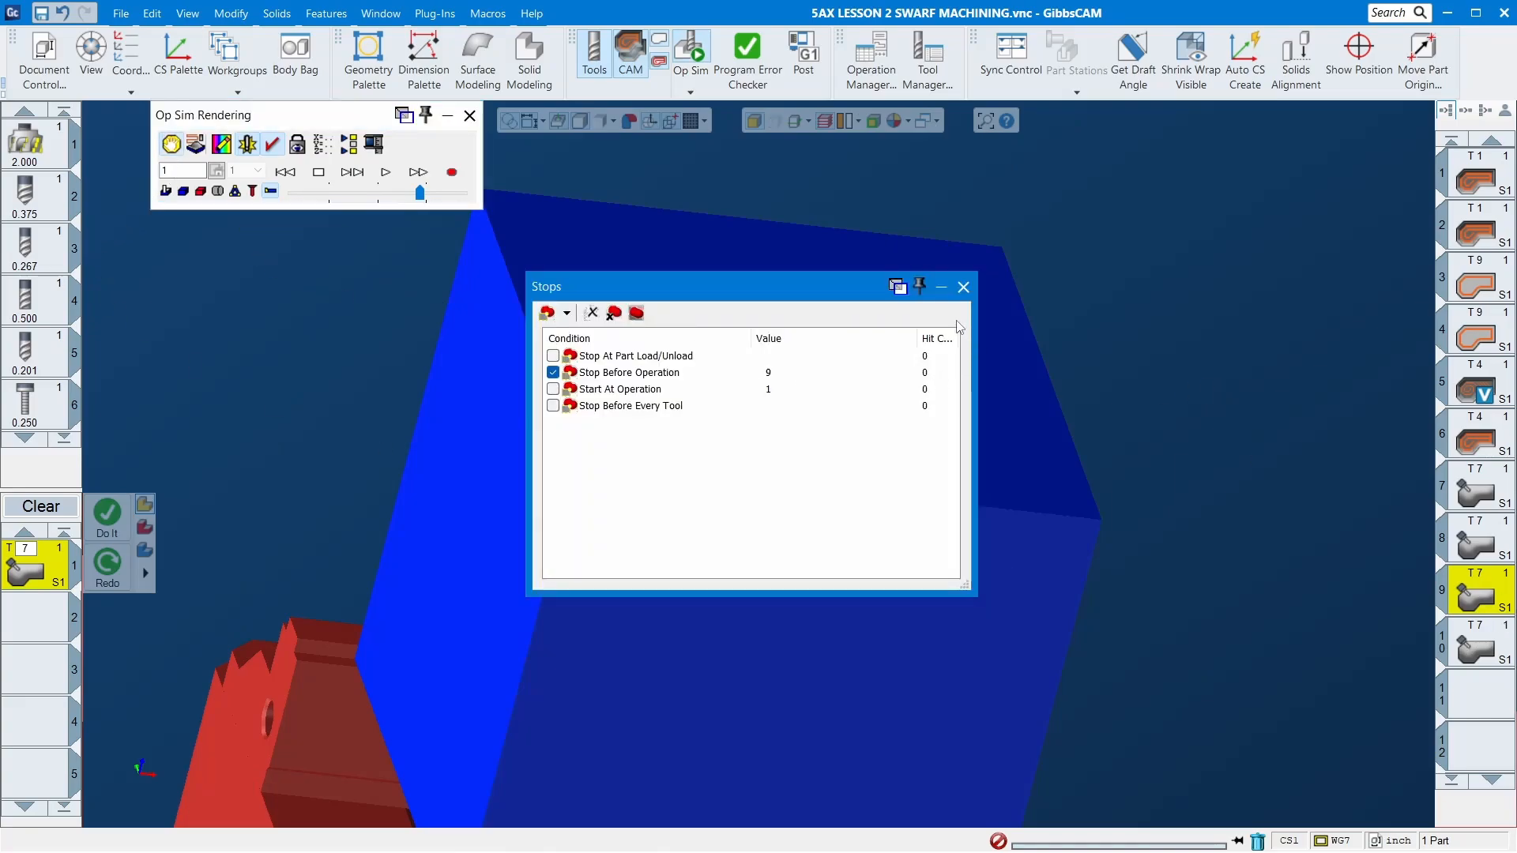
left_click(963, 287)
left_click(385, 173)
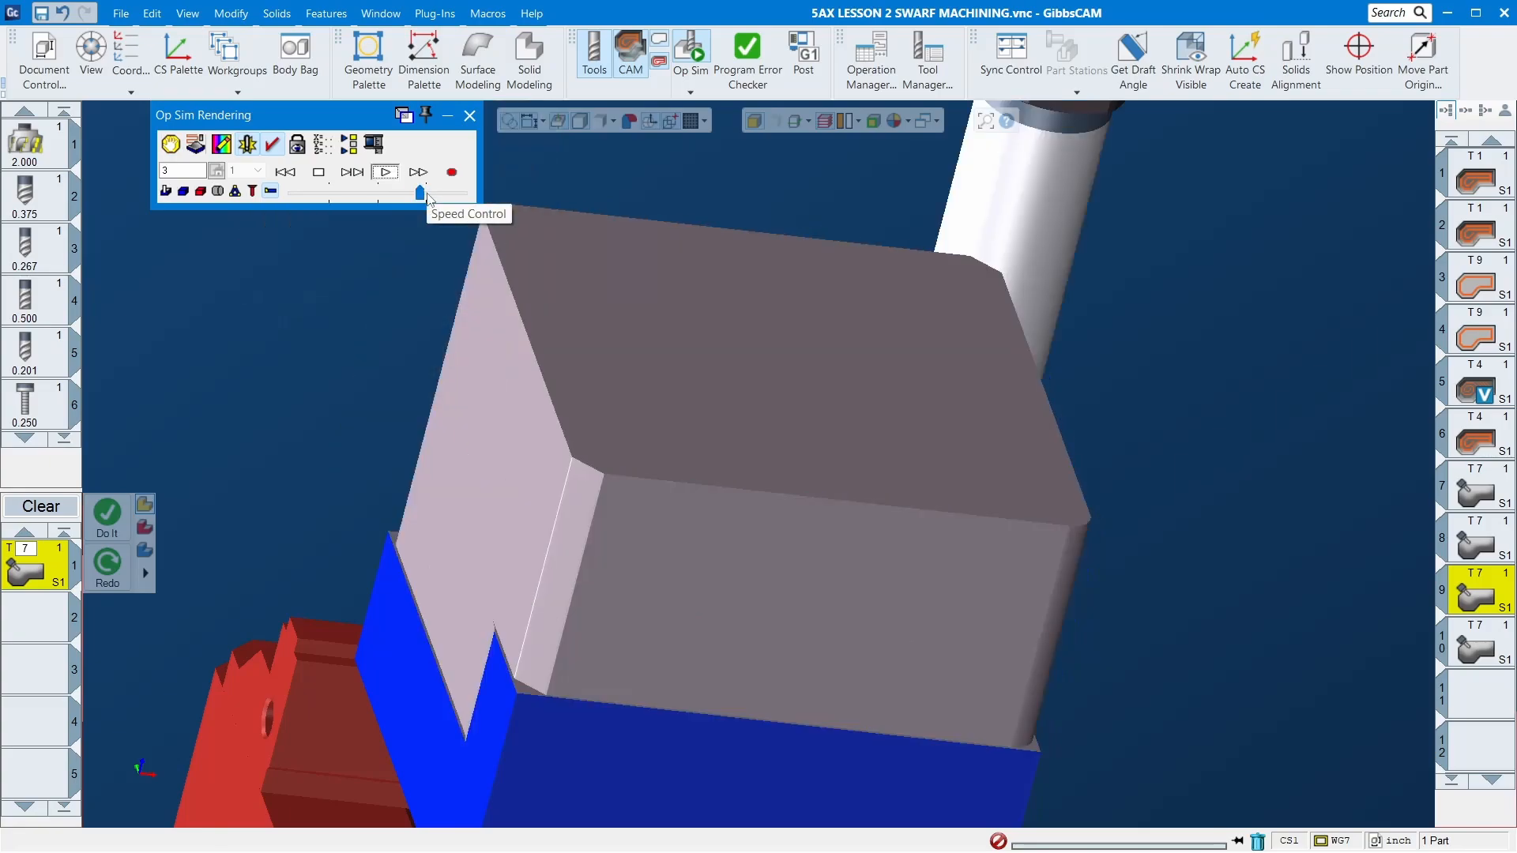
left_click_drag(421, 193, 463, 192)
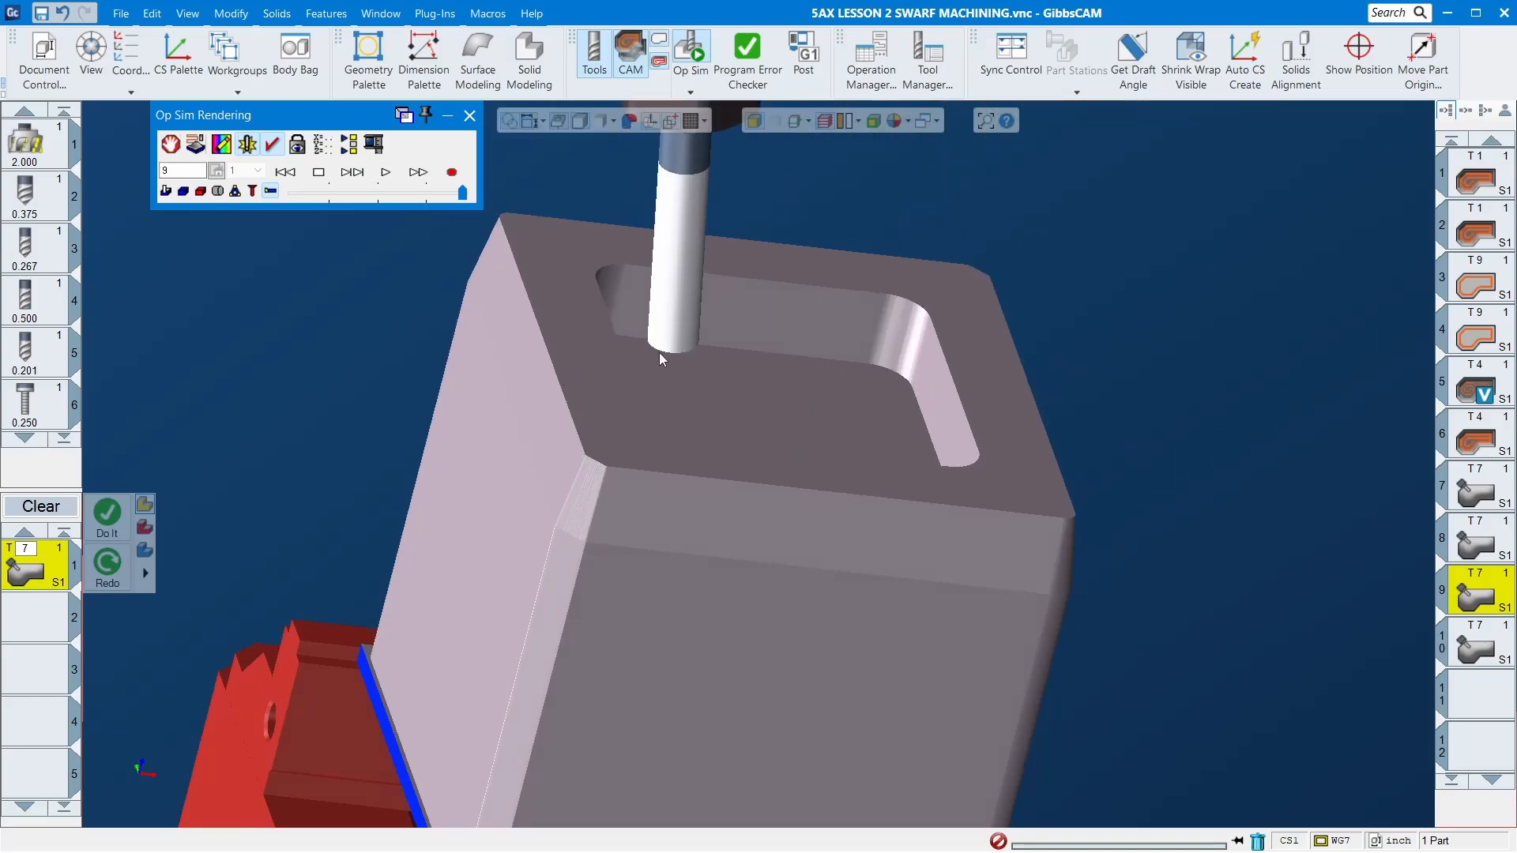
- Resume the simulation at reduced speed to examine operation 9 cutting the top pocket walls, and close the simulation
middle_click_drag(658, 352, 515, 398)
middle_click_drag(610, 453, 587, 394)
middle_click_drag(572, 460, 575, 526)
middle_click_drag(642, 320, 603, 420)
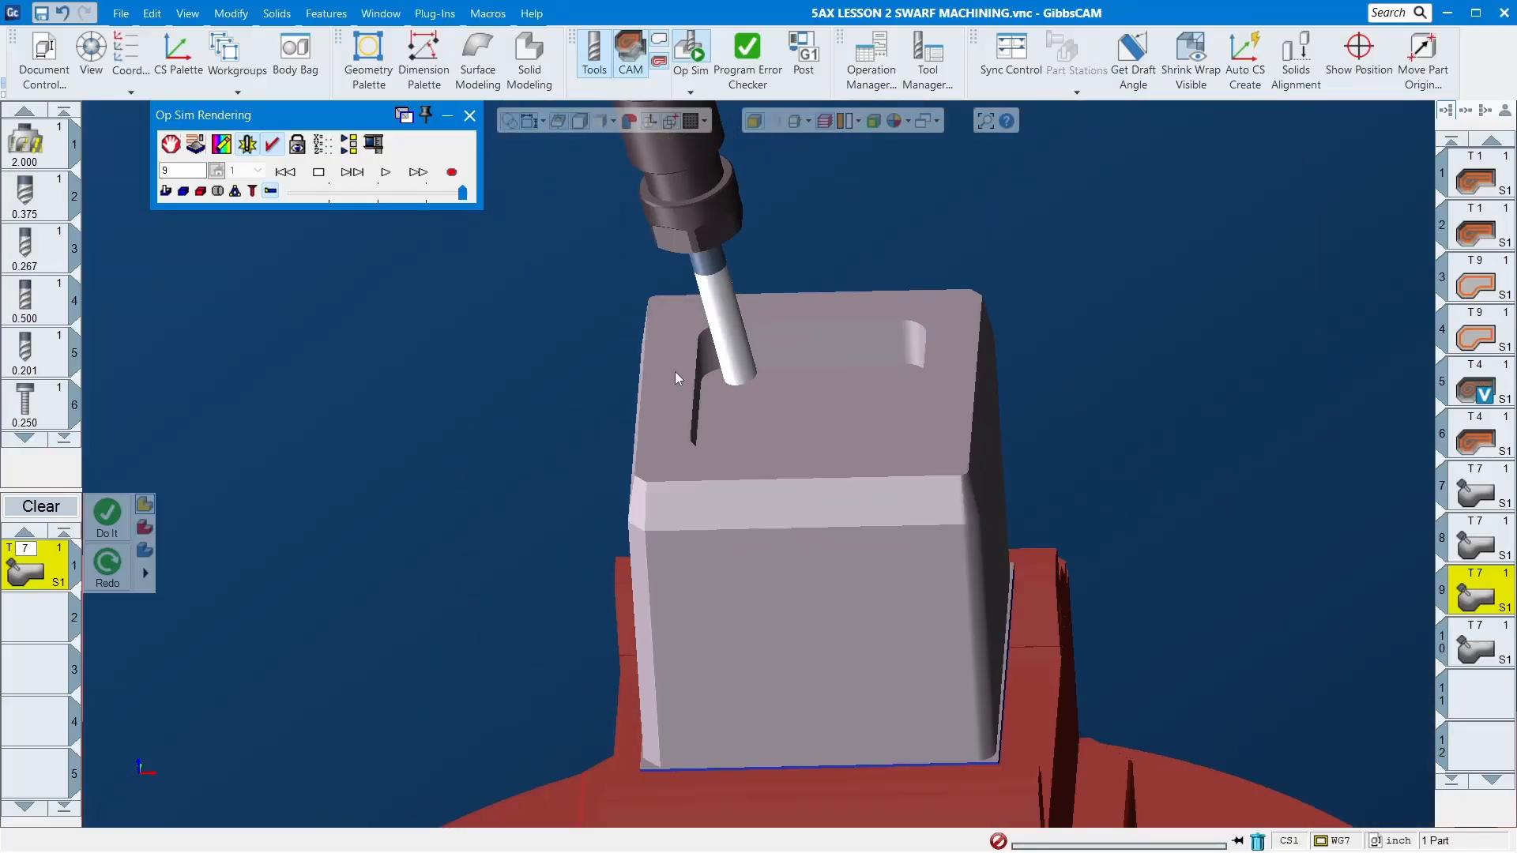
middle_click_drag(703, 340, 738, 329)
scroll(727, 344, "up", 5)
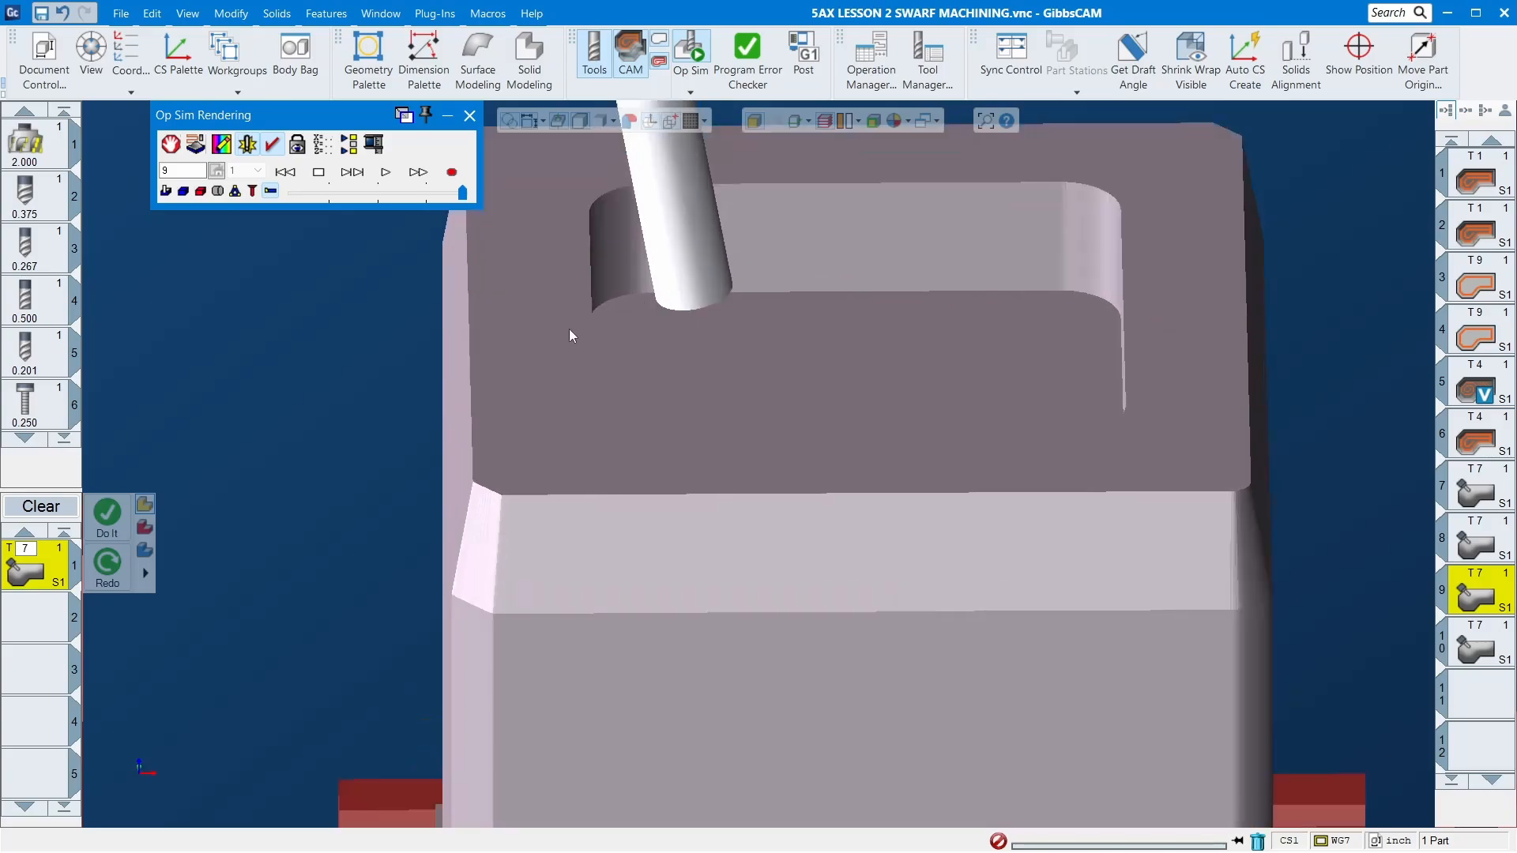
left_click(318, 192)
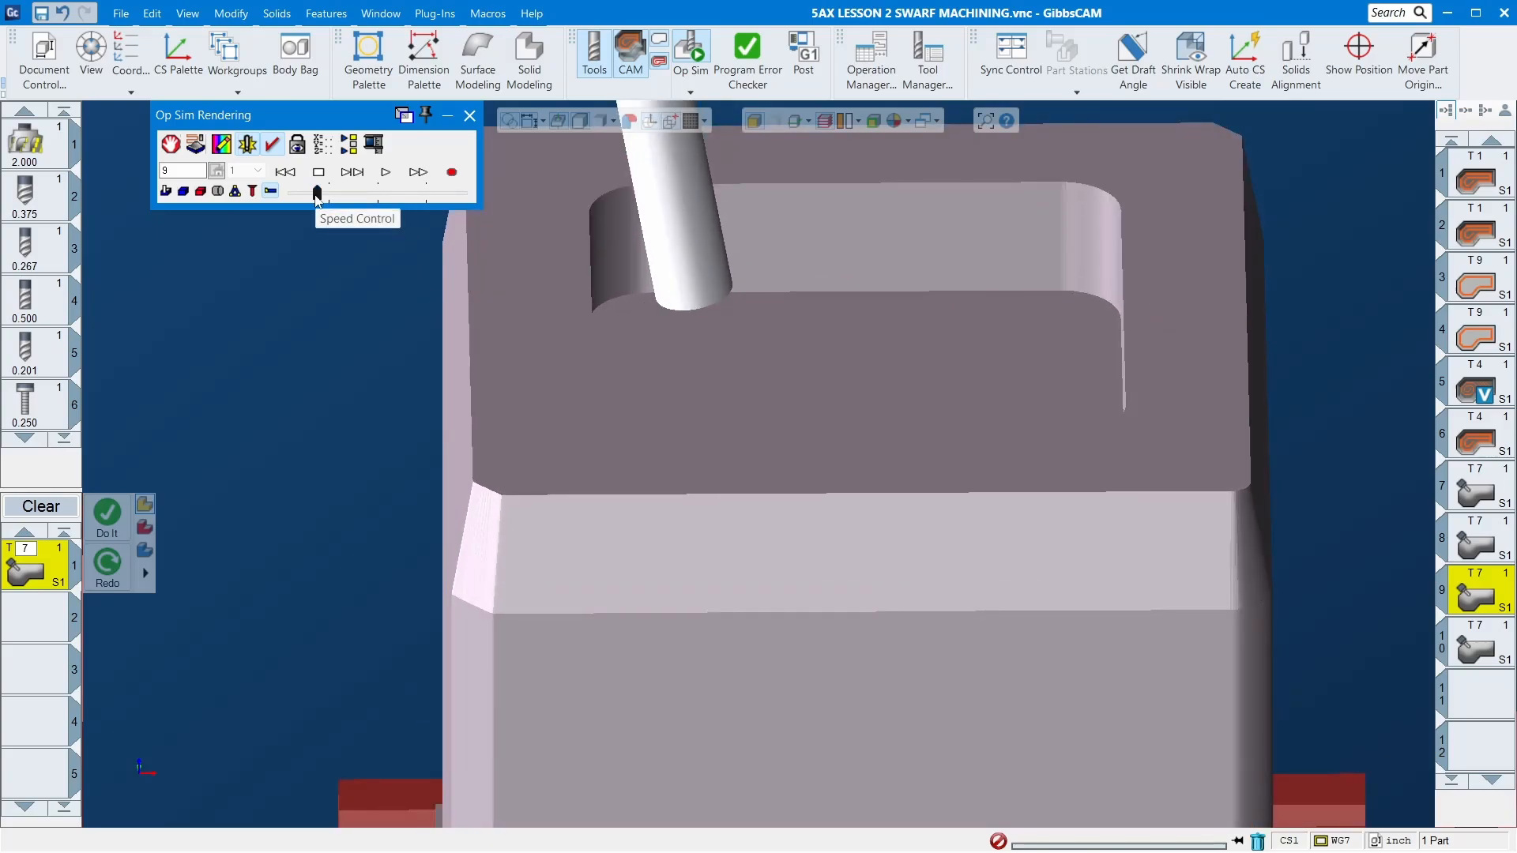
left_click(387, 172)
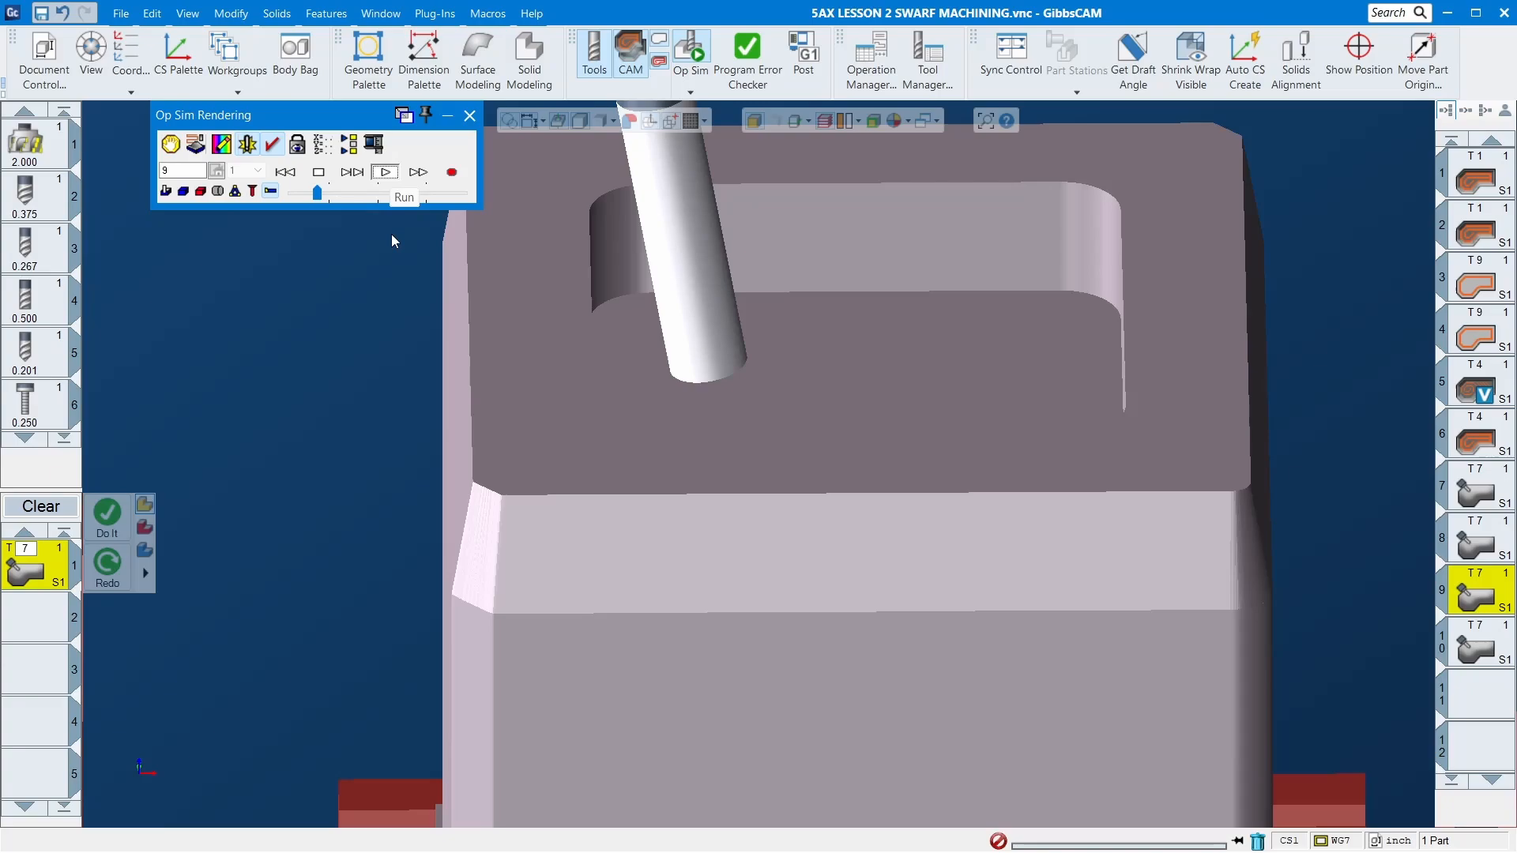
left_click(343, 192)
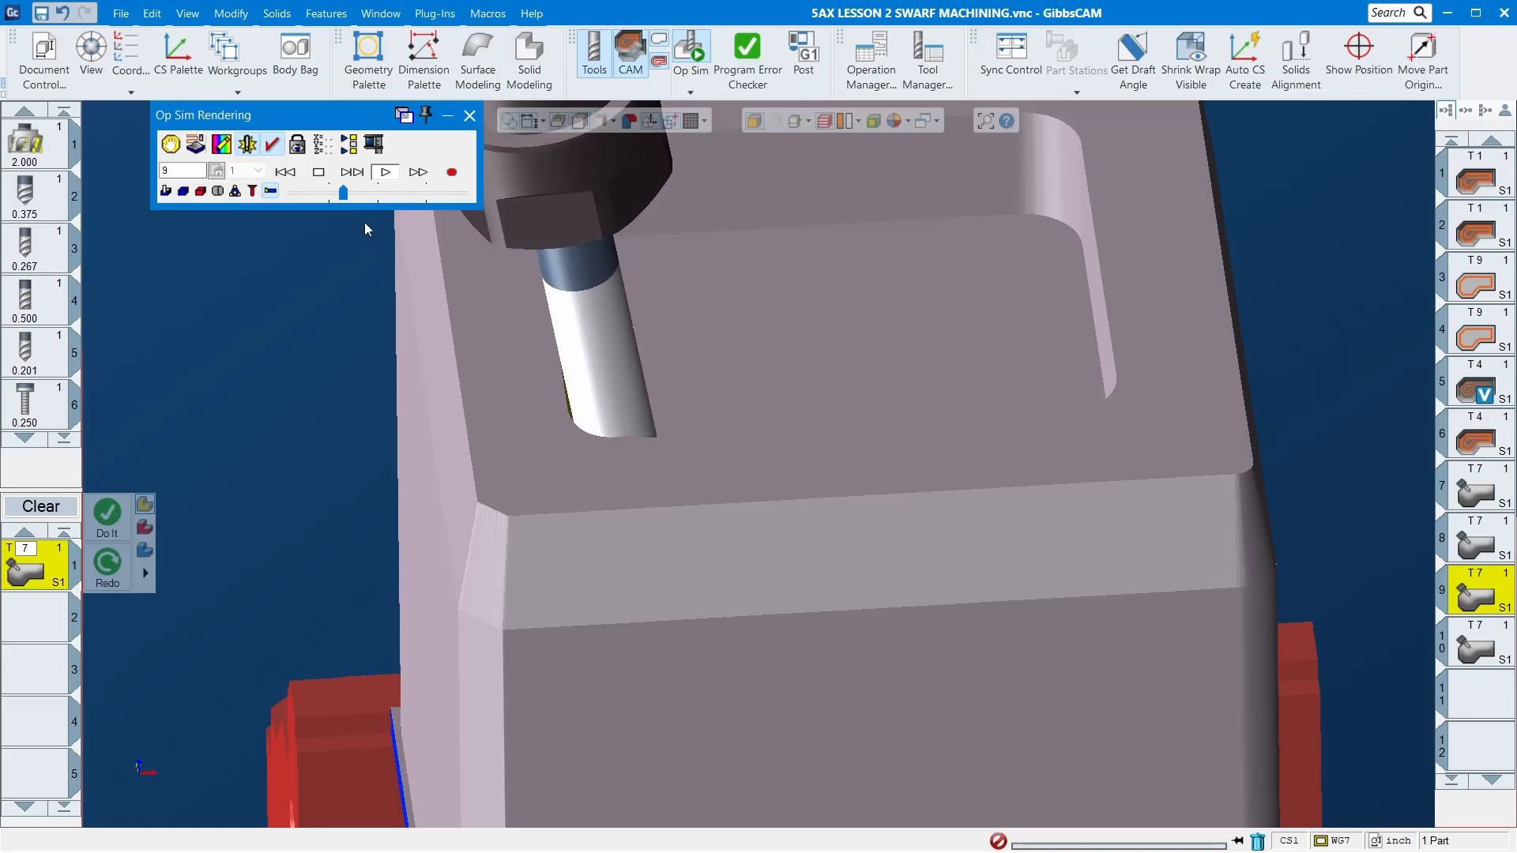
left_click(447, 193)
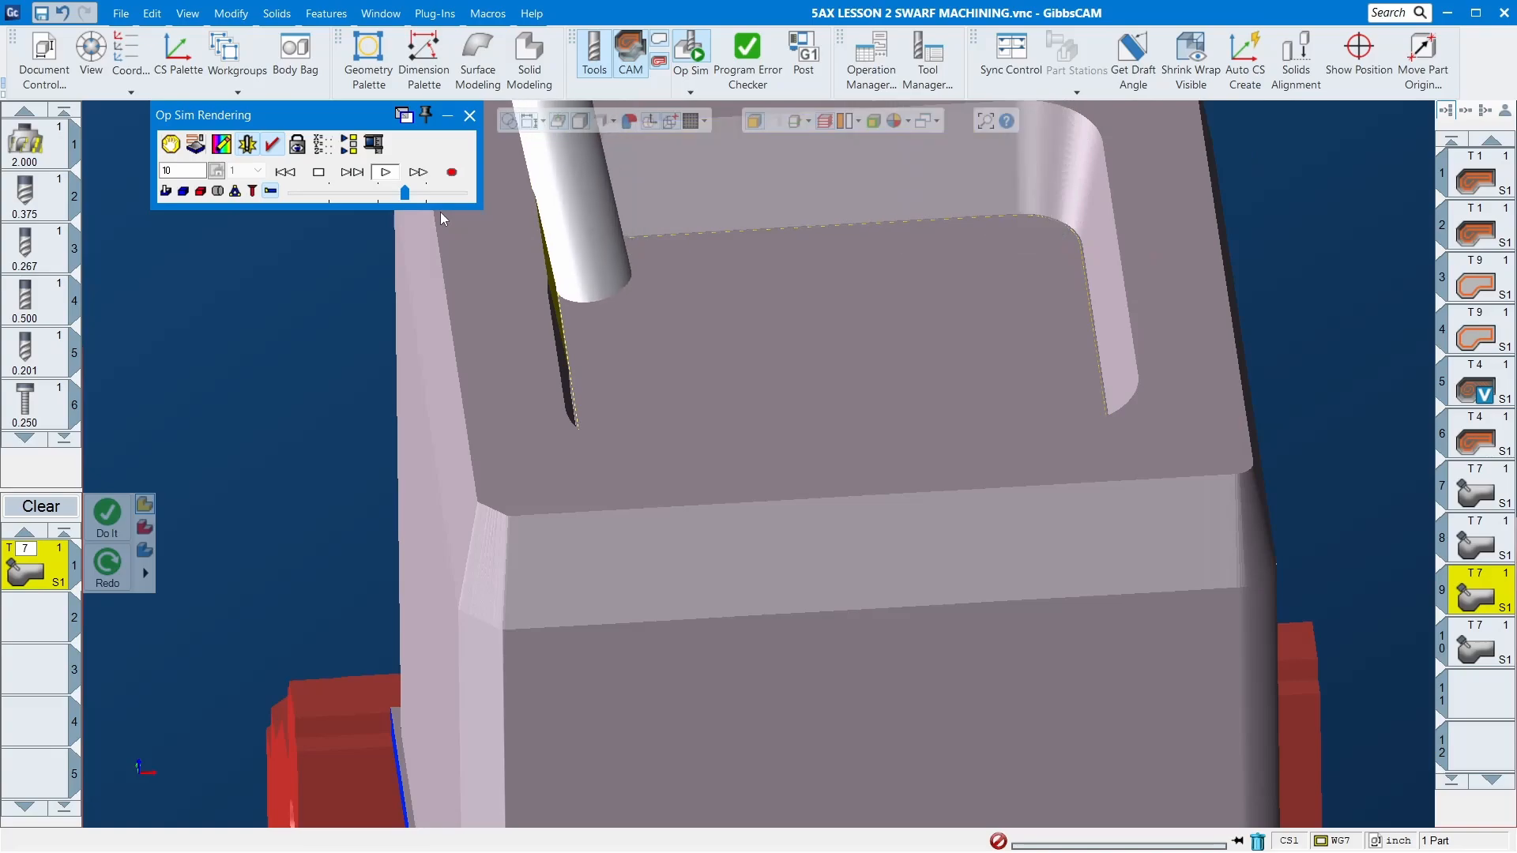
left_click(469, 117)
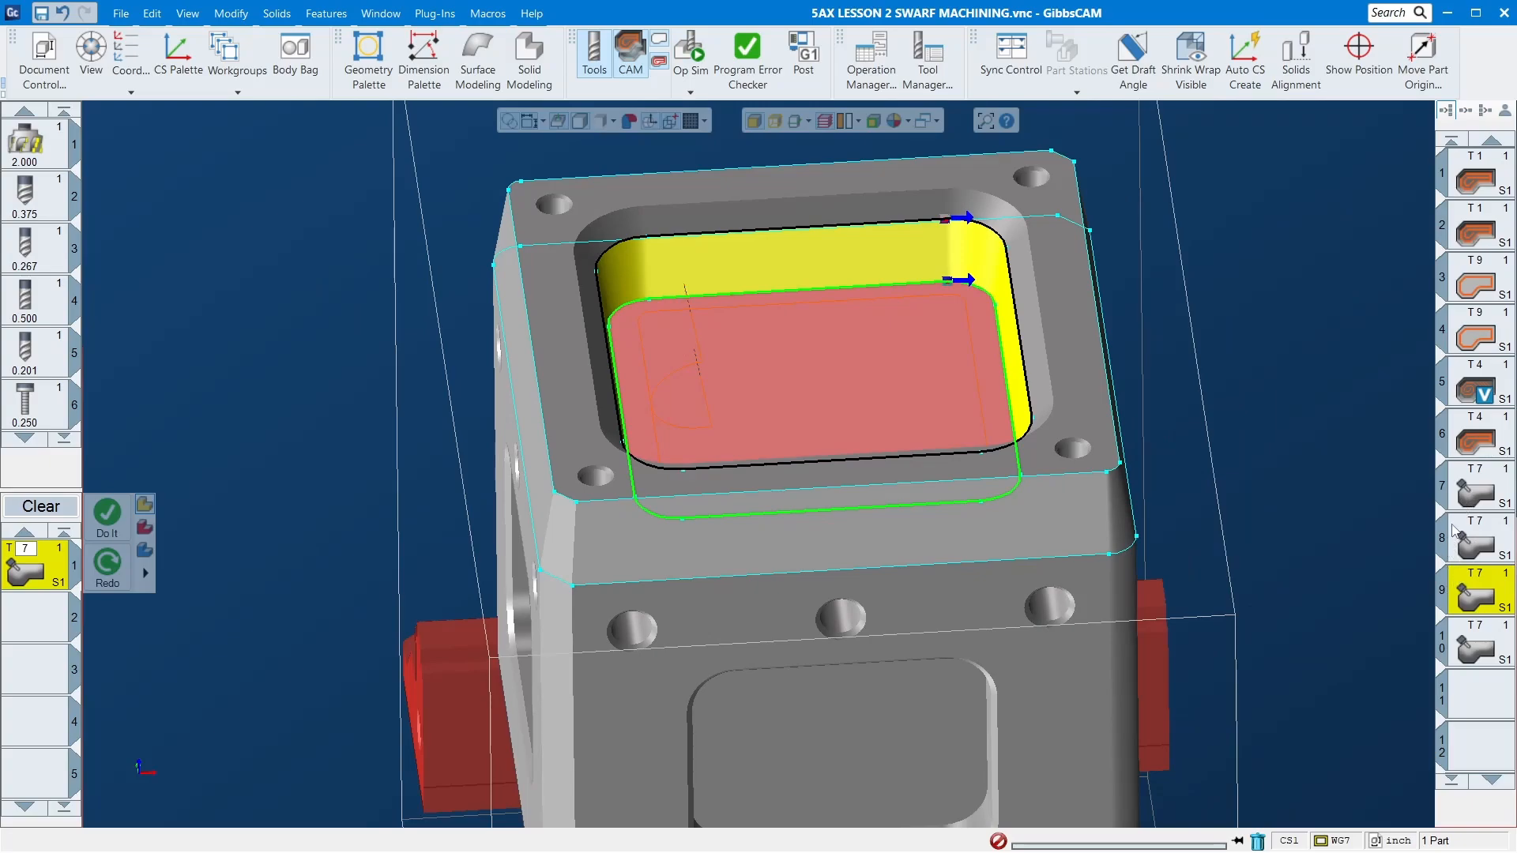
- Set operation 7's multi-cut depth steps to 3 by number of slices and recalculate the toolpath
left_click(1477, 491)
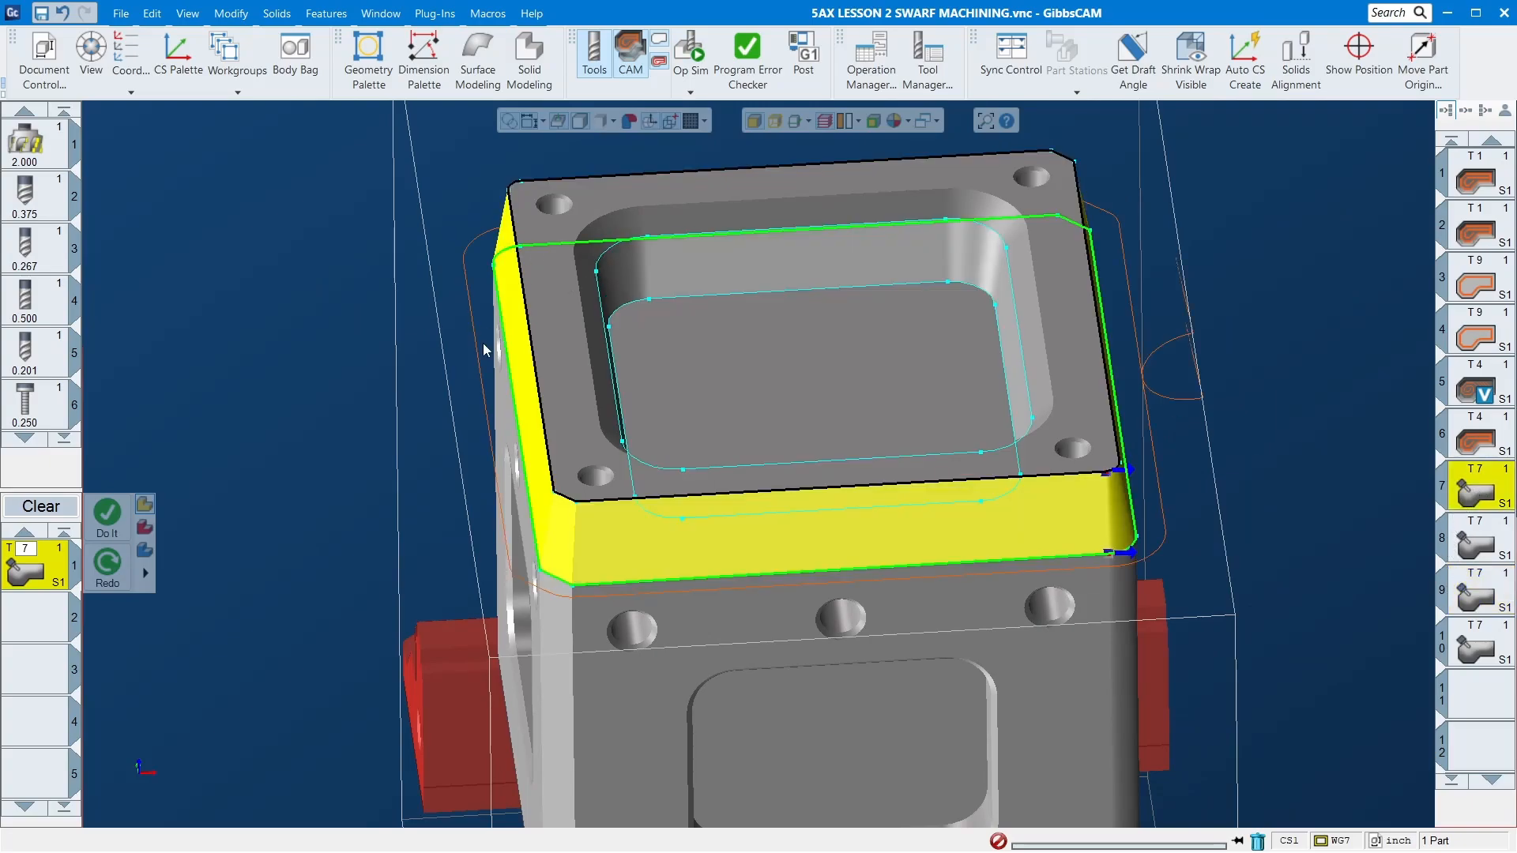
middle_click_drag(484, 350, 476, 431)
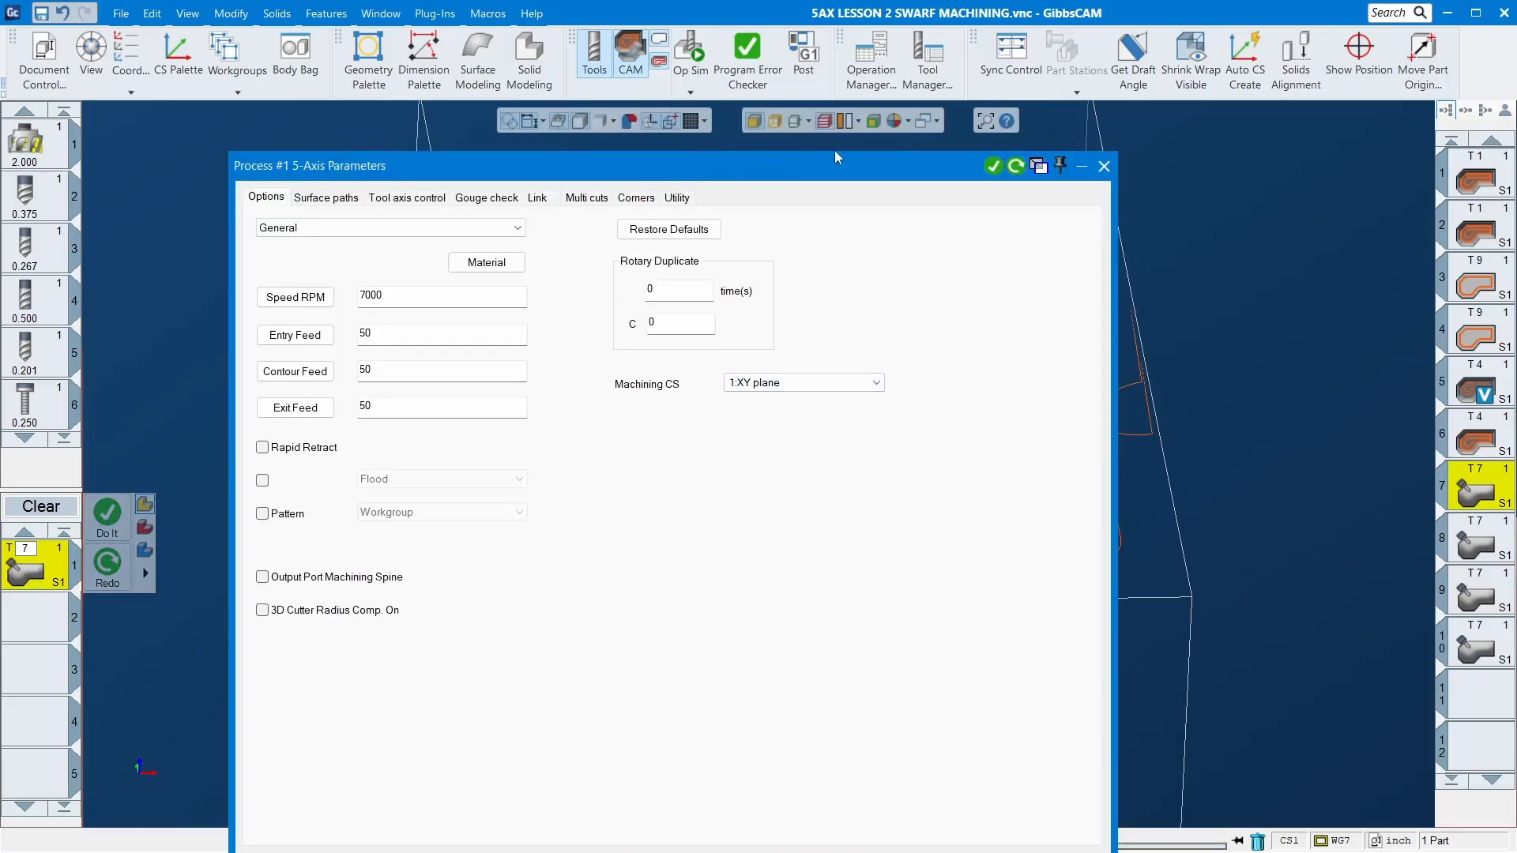
left_click_drag(837, 156, 862, 124)
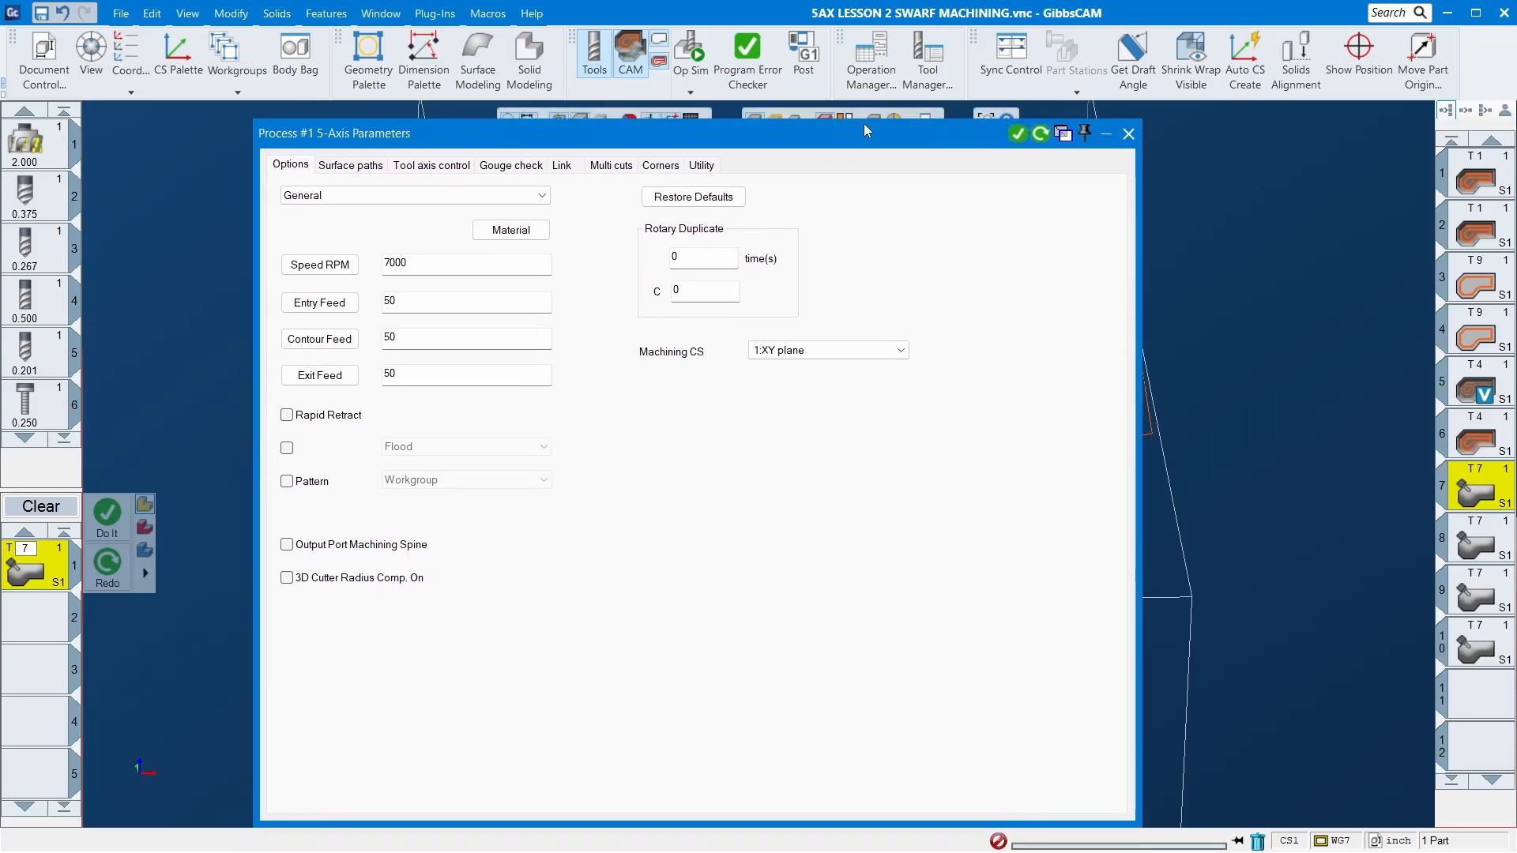
left_click(618, 167)
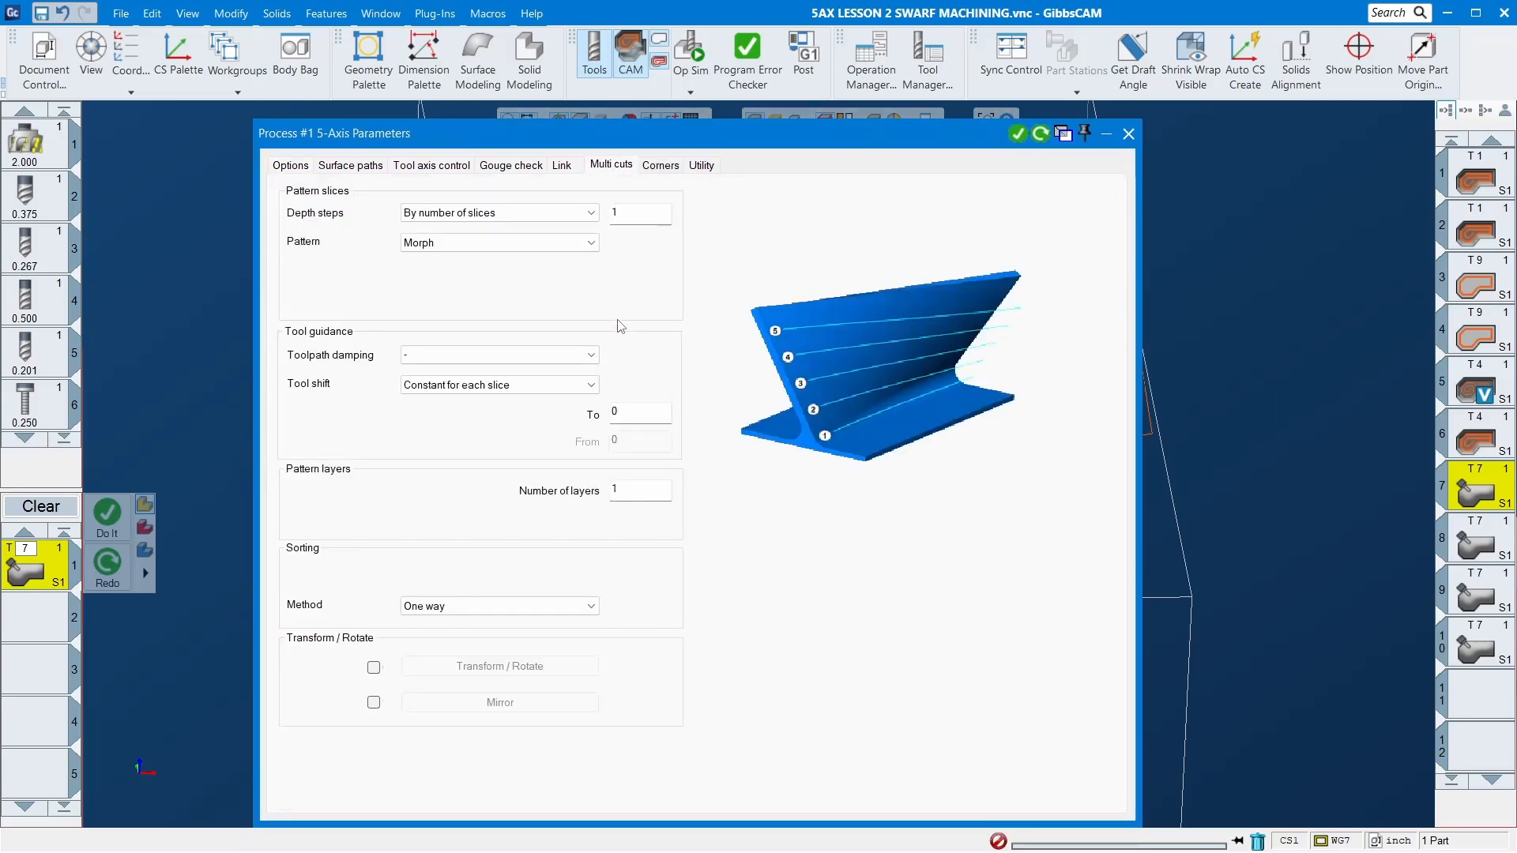
left_click(645, 216)
type("3")
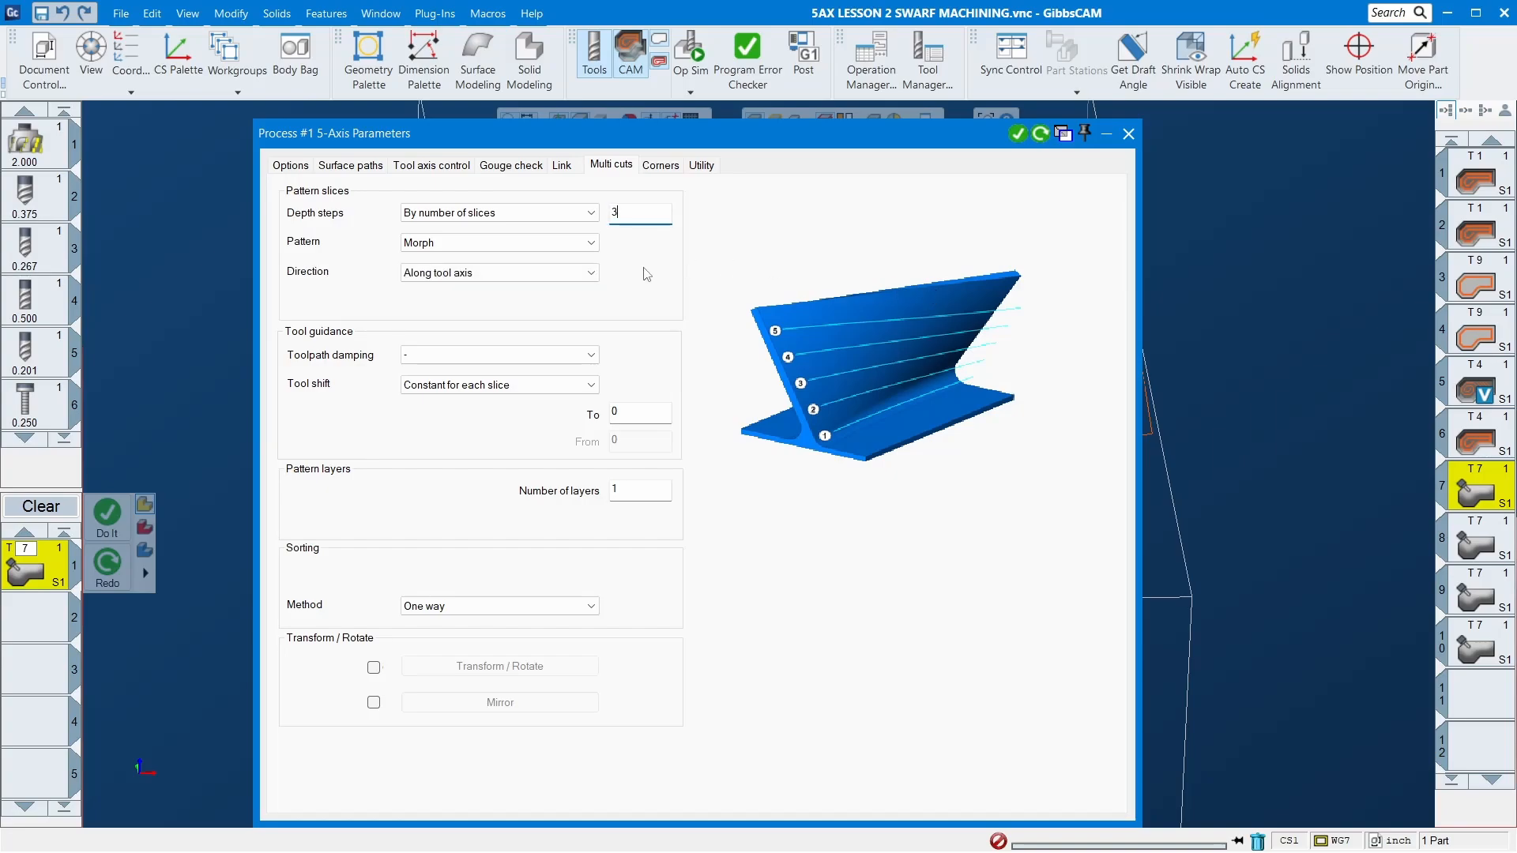
left_click(1040, 134)
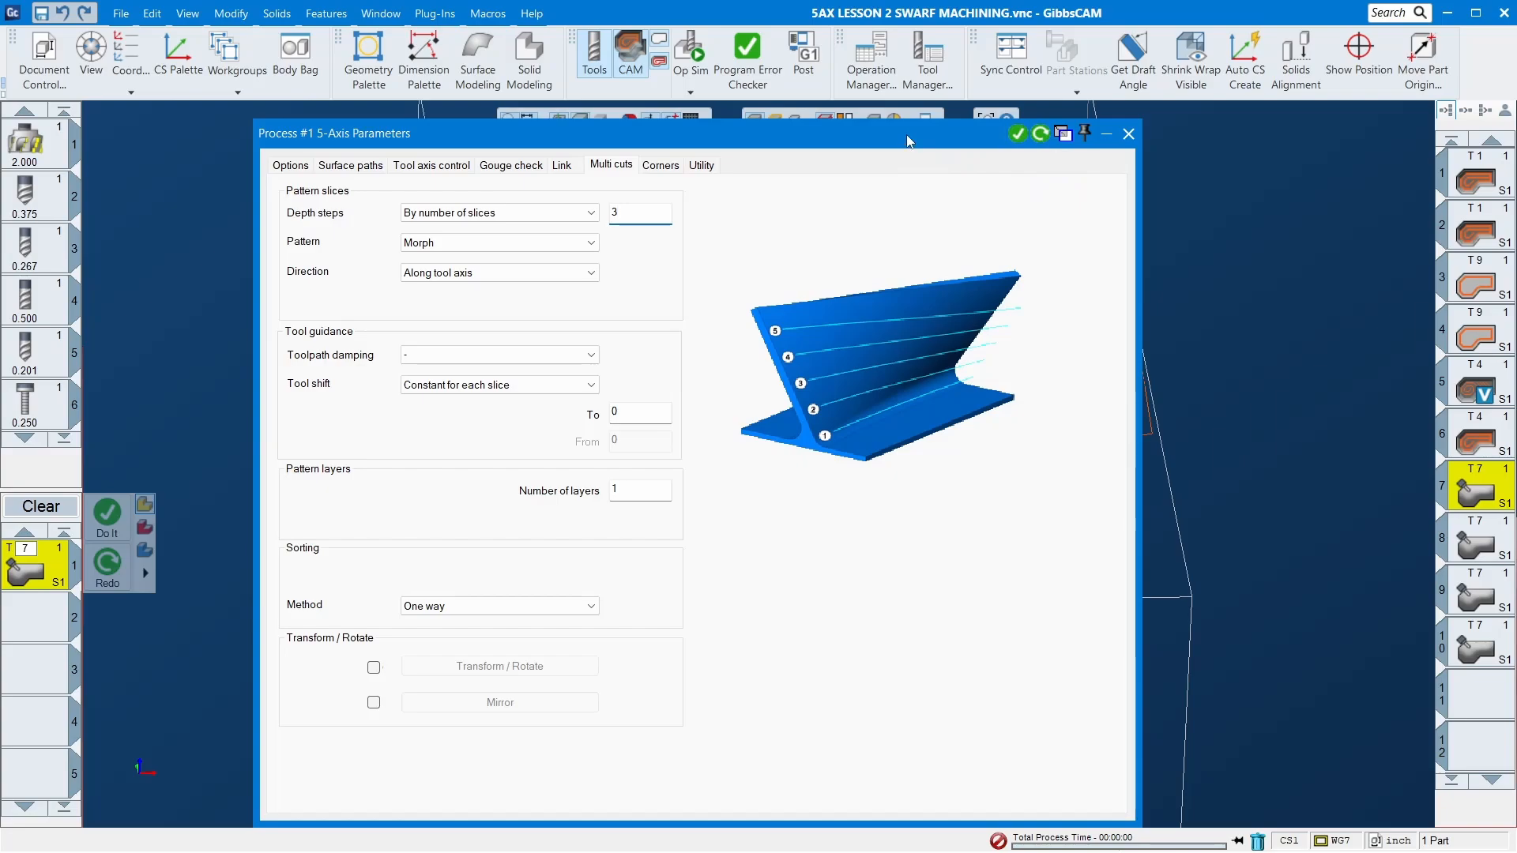
- Examine the recalculated slice passes of operation 7 around the part's outer angled walls
left_click_drag(907, 134, 690, 359)
middle_click_drag(695, 316, 794, 292)
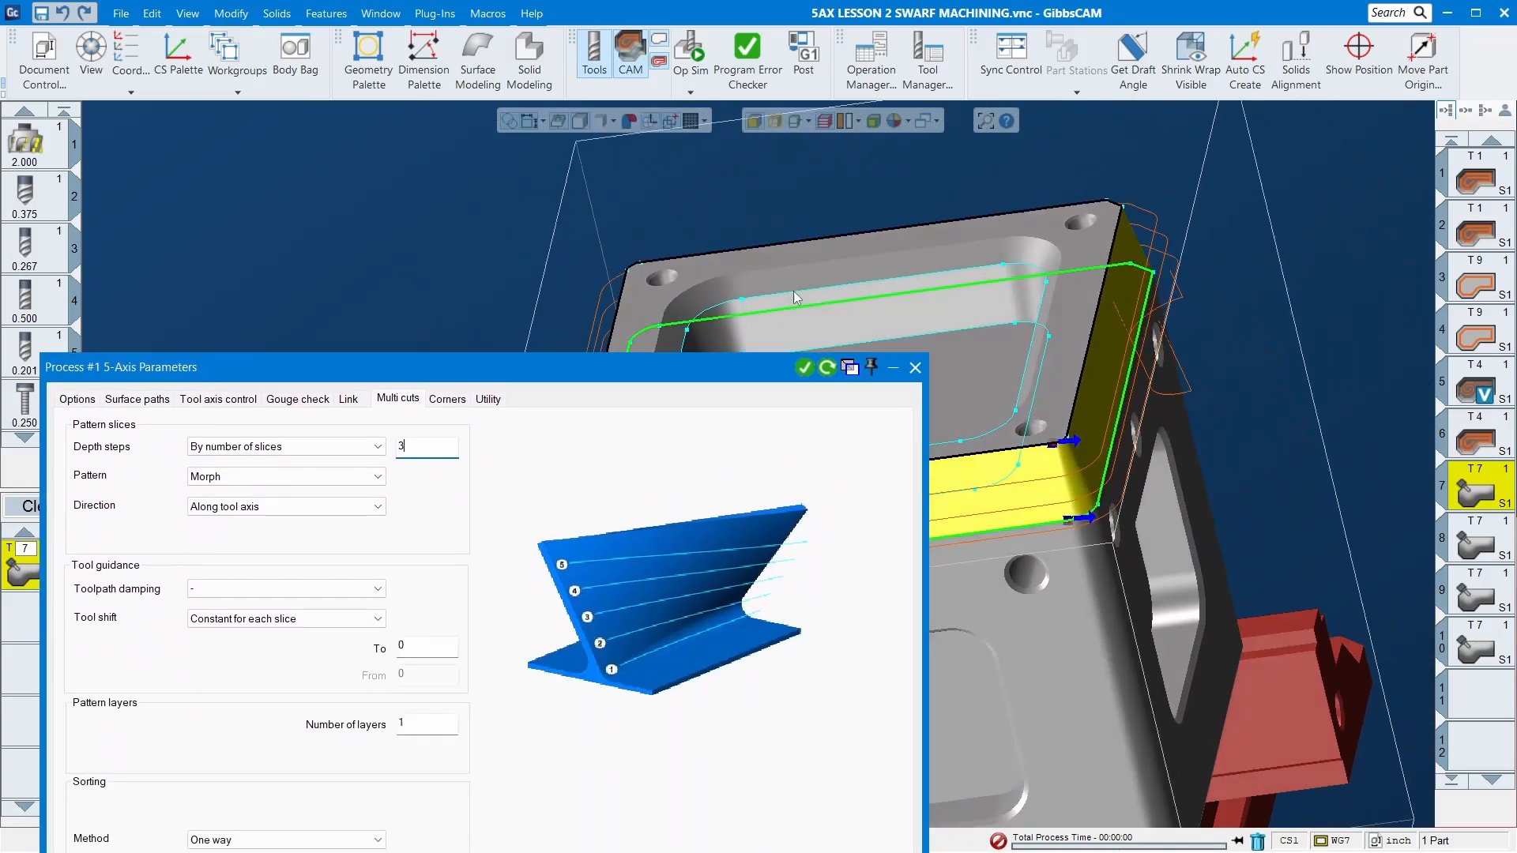
scroll(1107, 371, "up", 3)
middle_click_drag(1270, 353, 1272, 397)
left_click_drag(710, 380, 742, 180)
left_click_drag(588, 180, 598, 159)
middle_click_drag(1295, 354, 1248, 329)
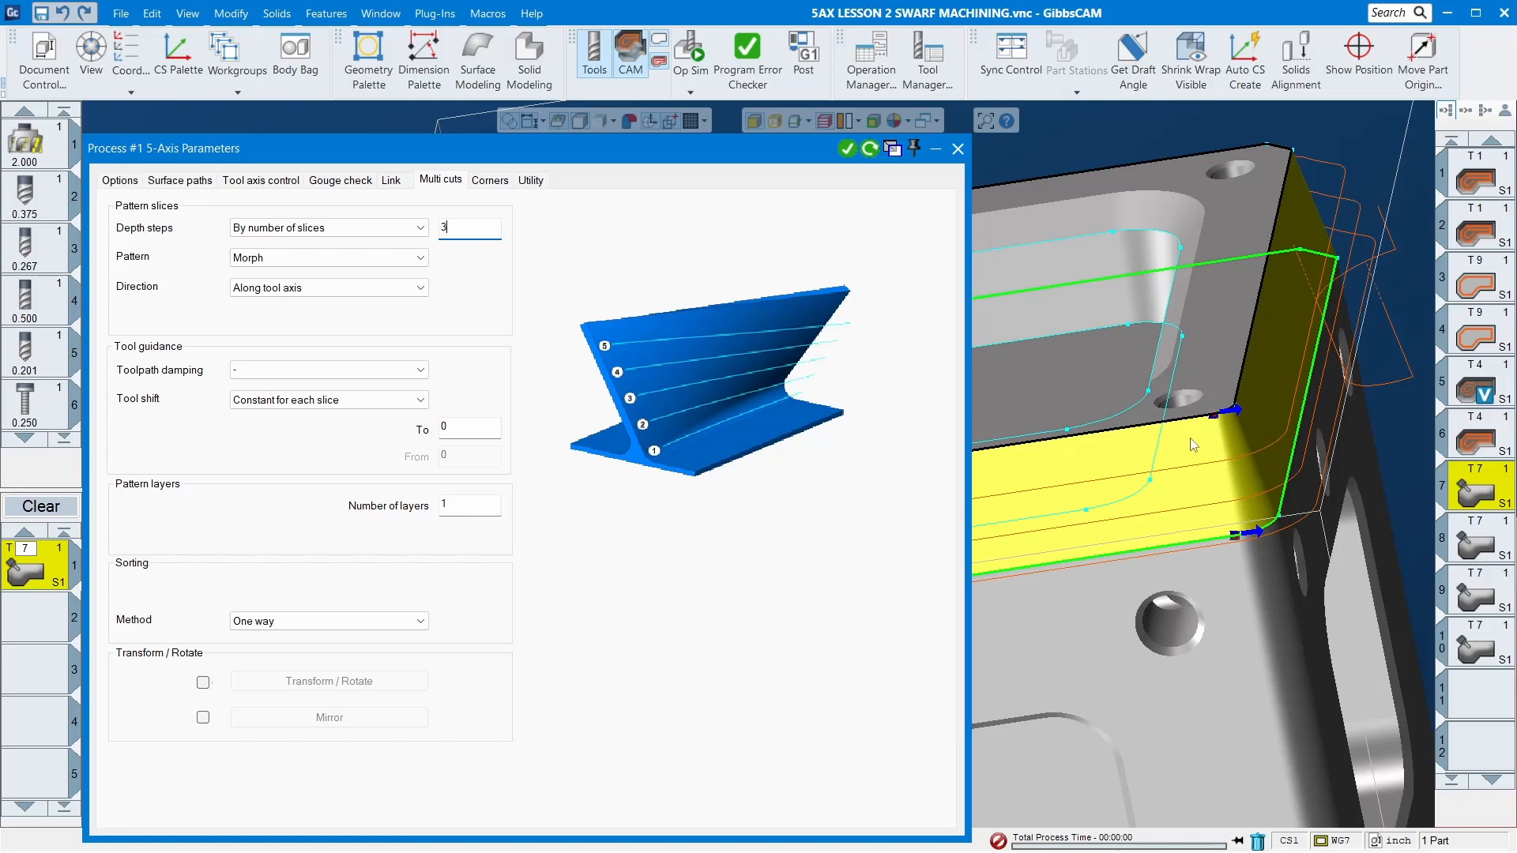
middle_click_drag(1191, 437, 1302, 387)
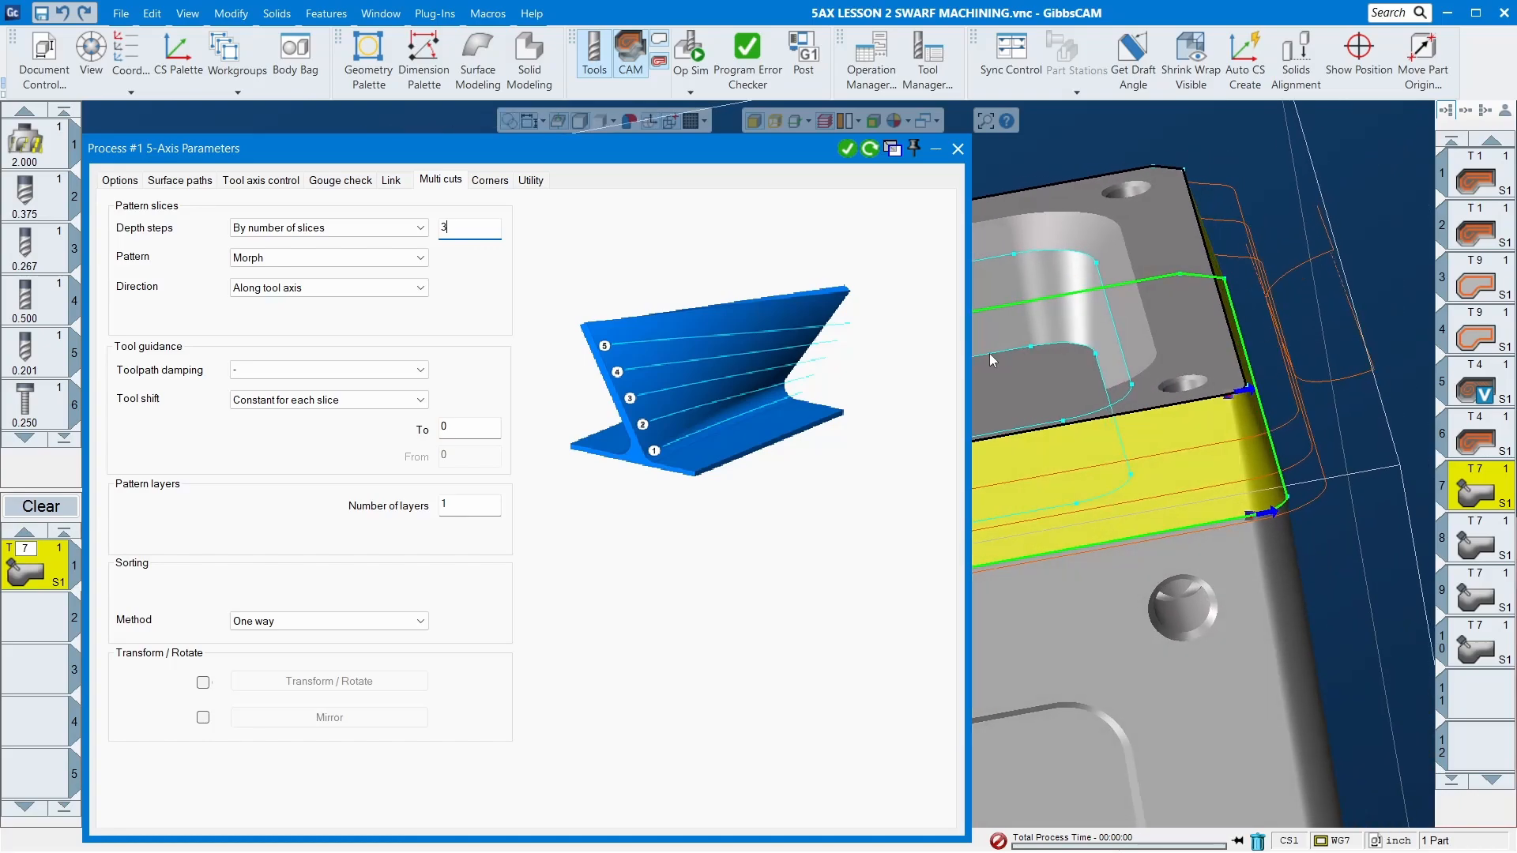
- Set operation 7's small and large moves between slices to Use Lead-In/Out and recalculate the toolpath
middle_click_drag(1334, 314, 1257, 164)
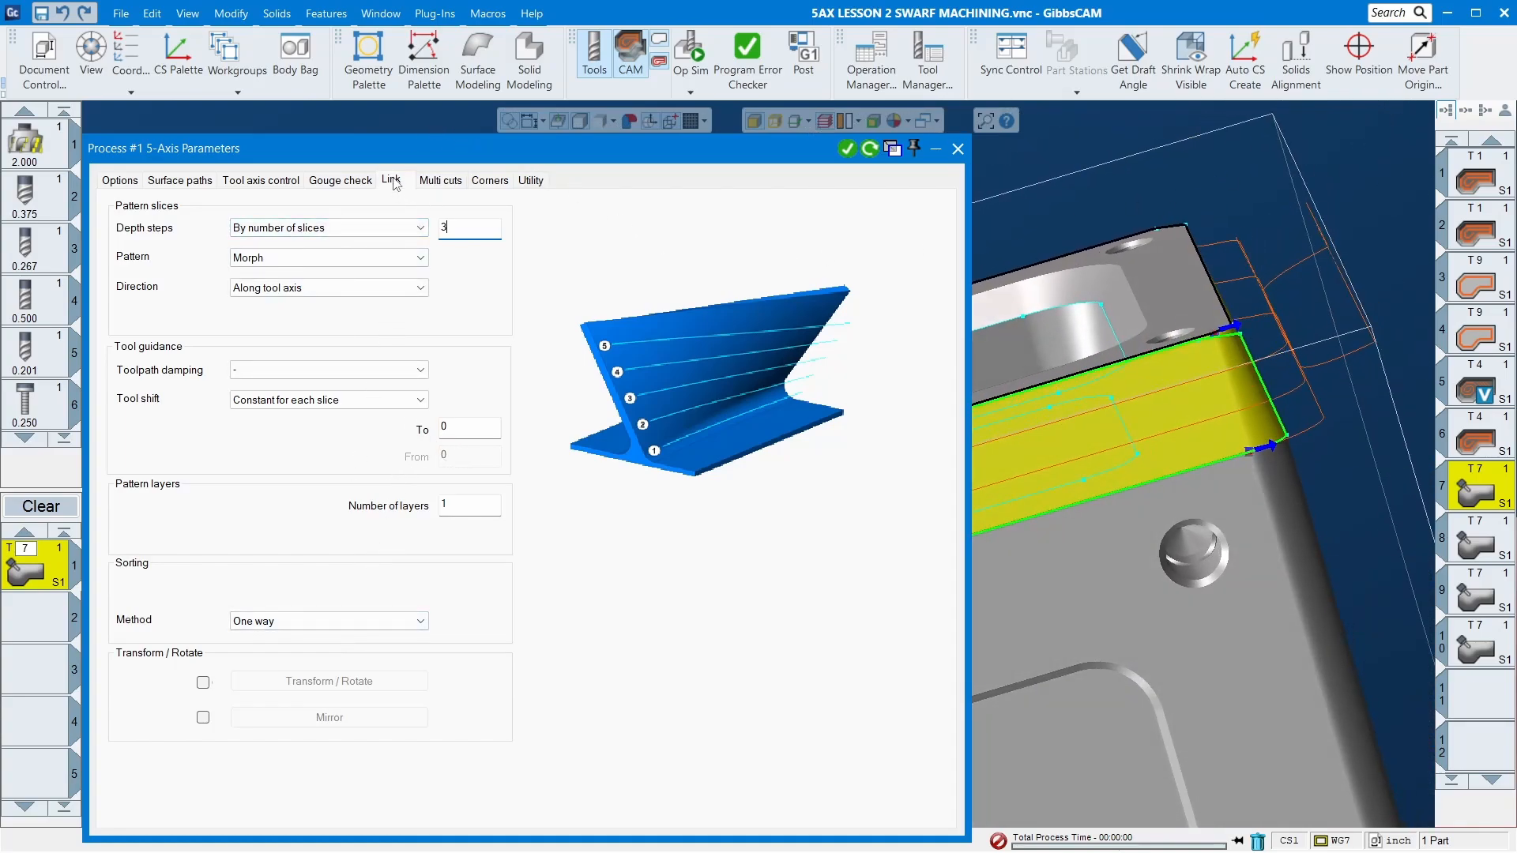
left_click(393, 181)
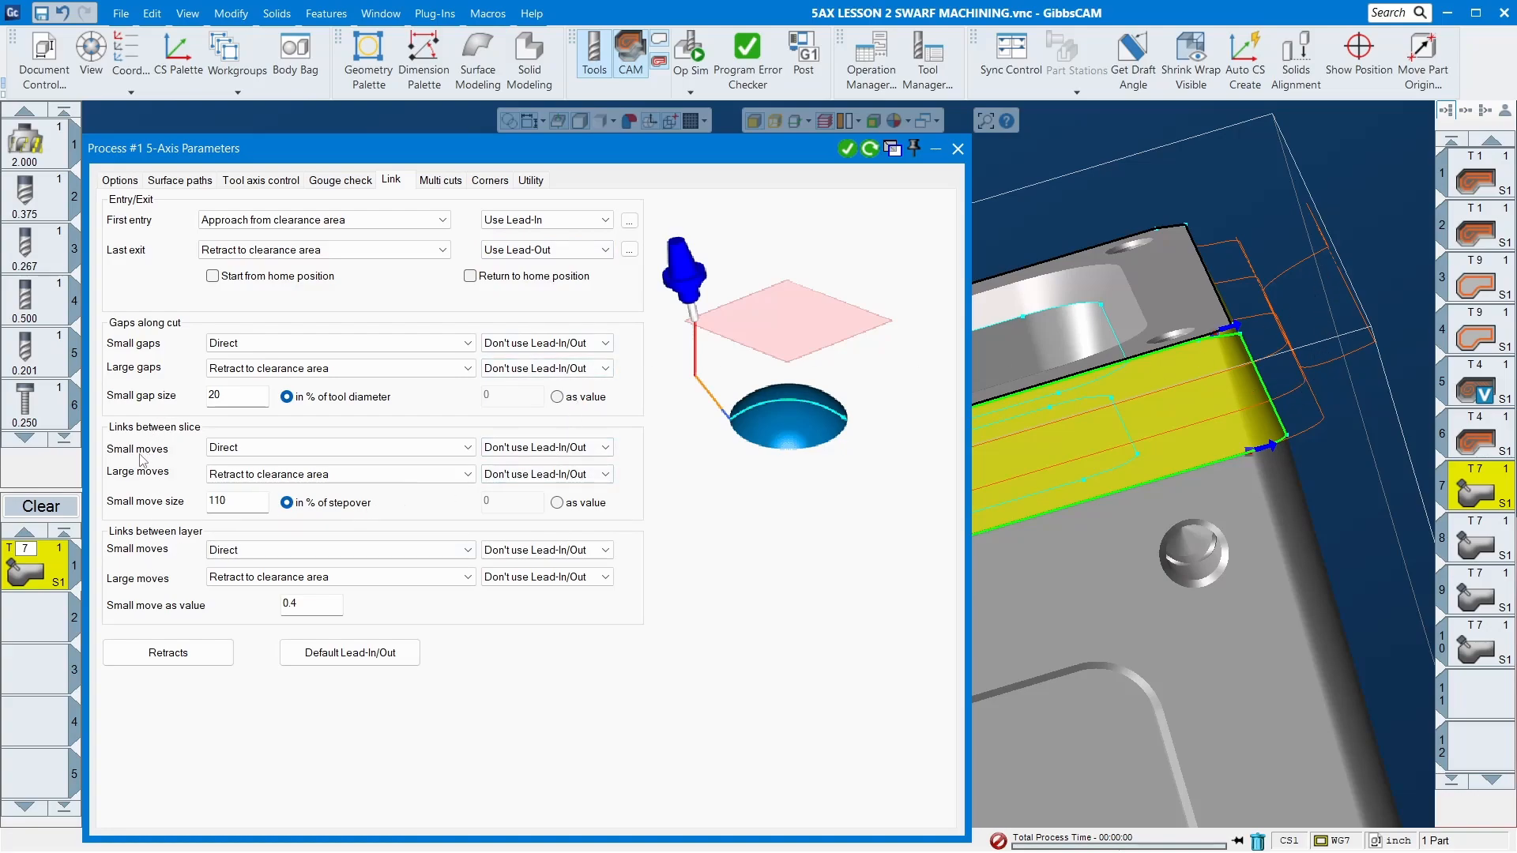
left_click(561, 448)
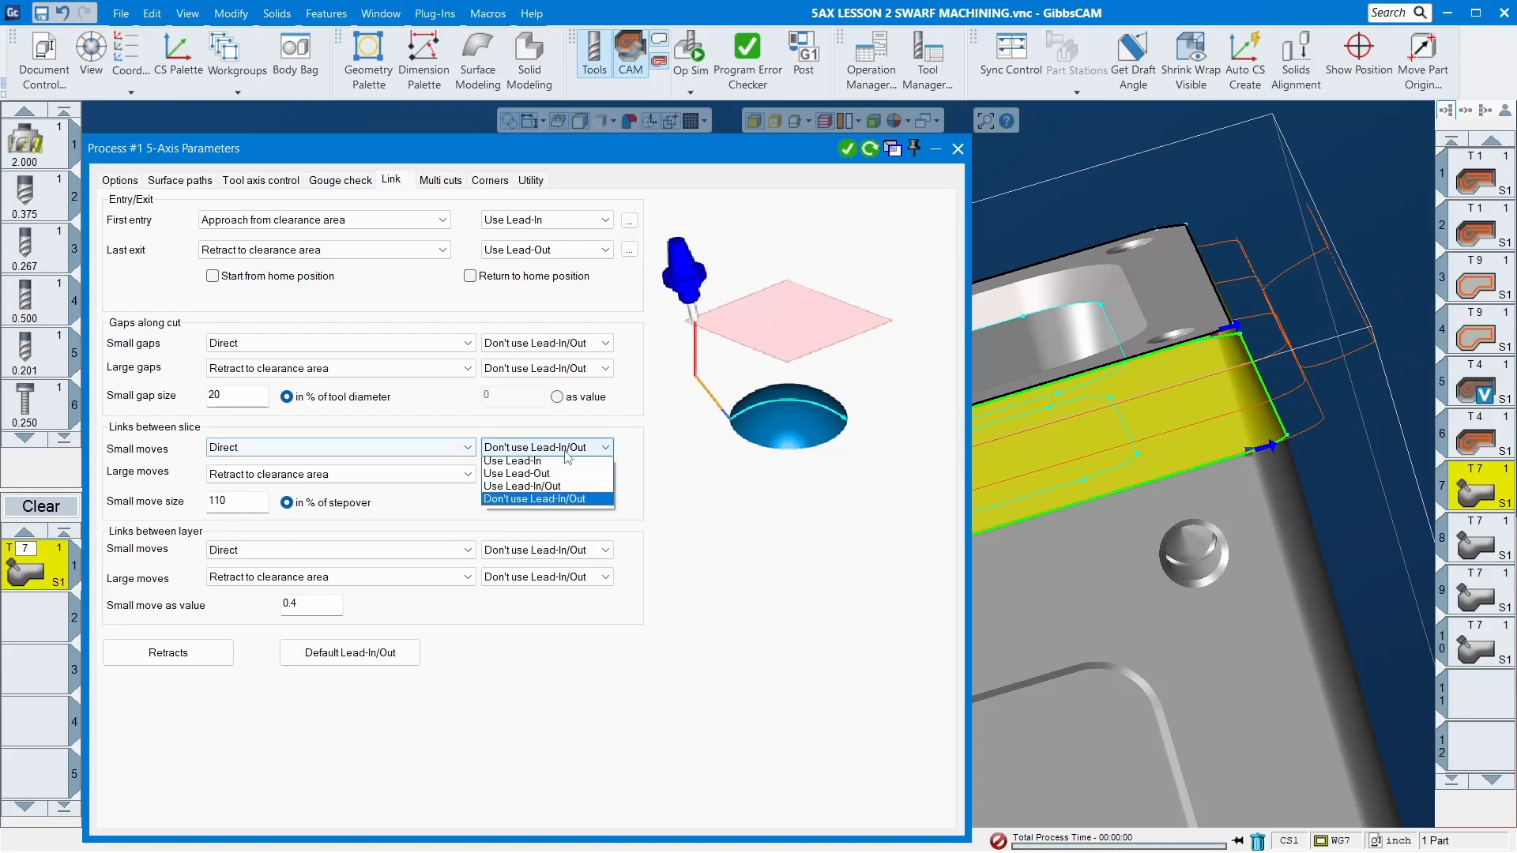
left_click(562, 489)
left_click(569, 474)
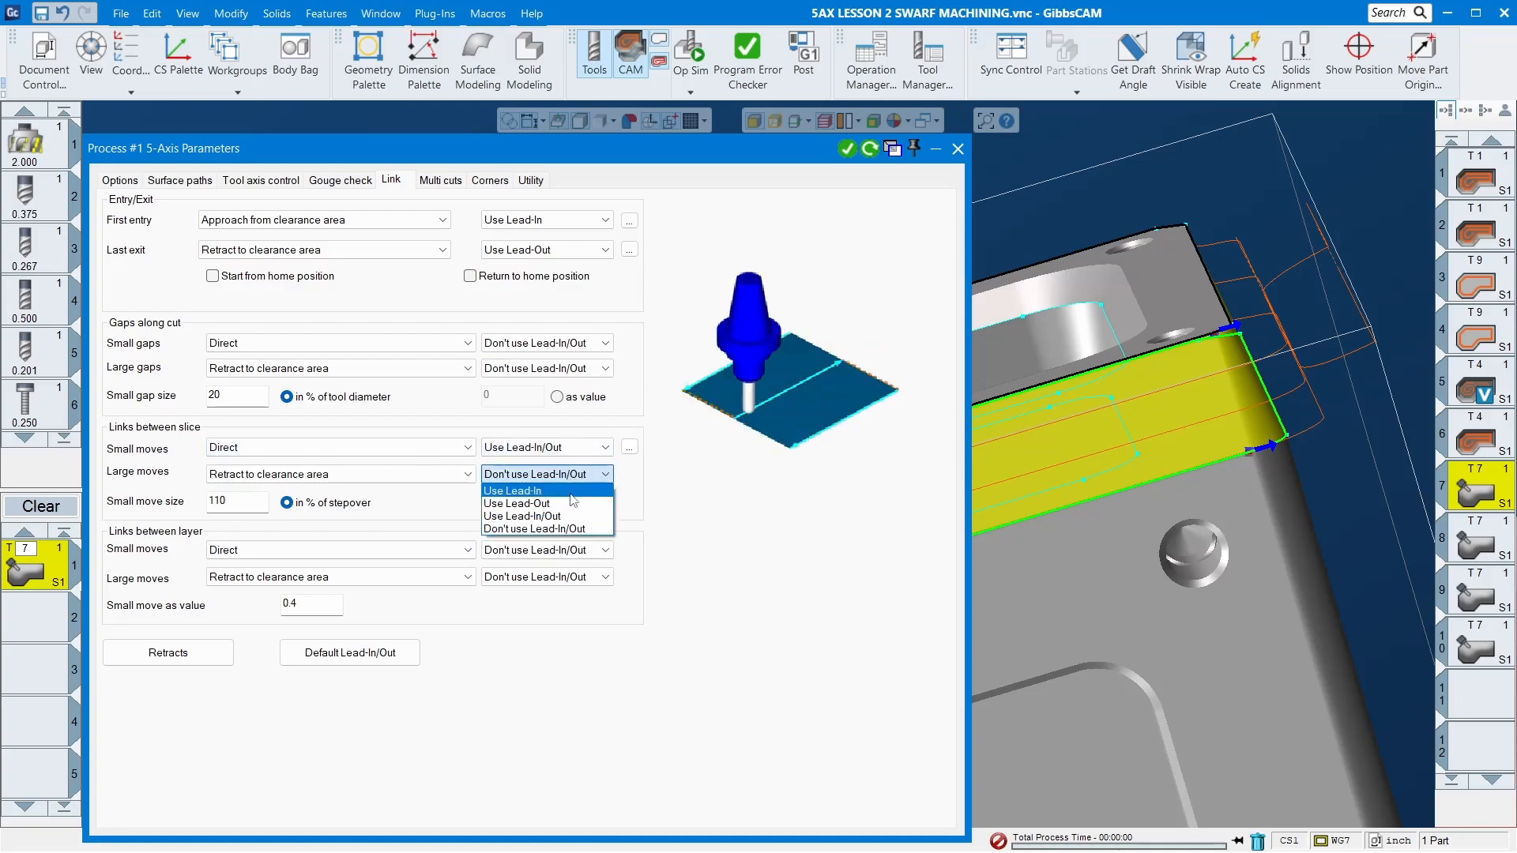
left_click(569, 517)
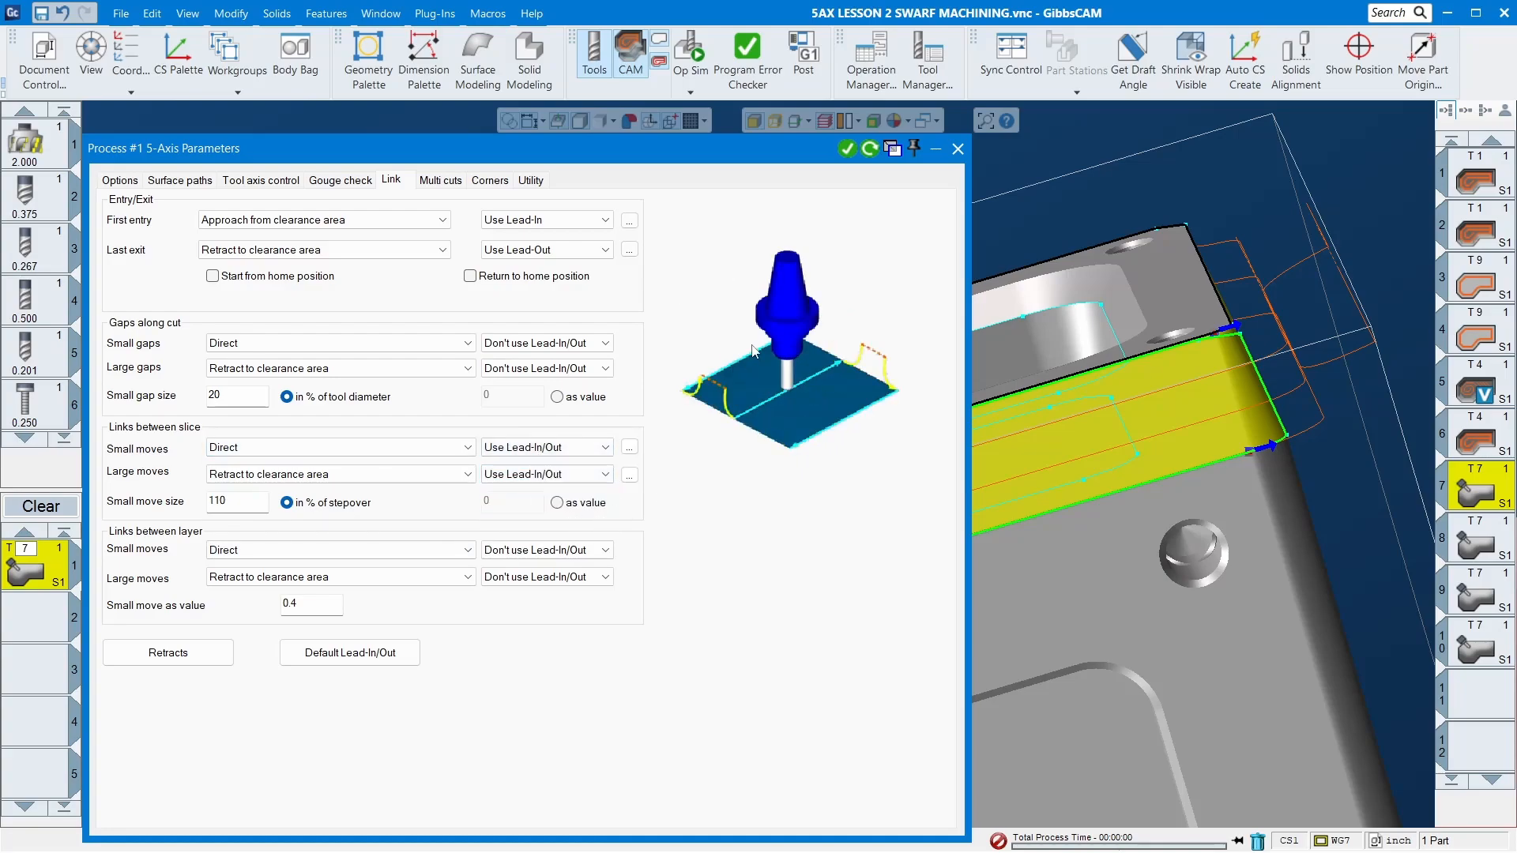
left_click(871, 149)
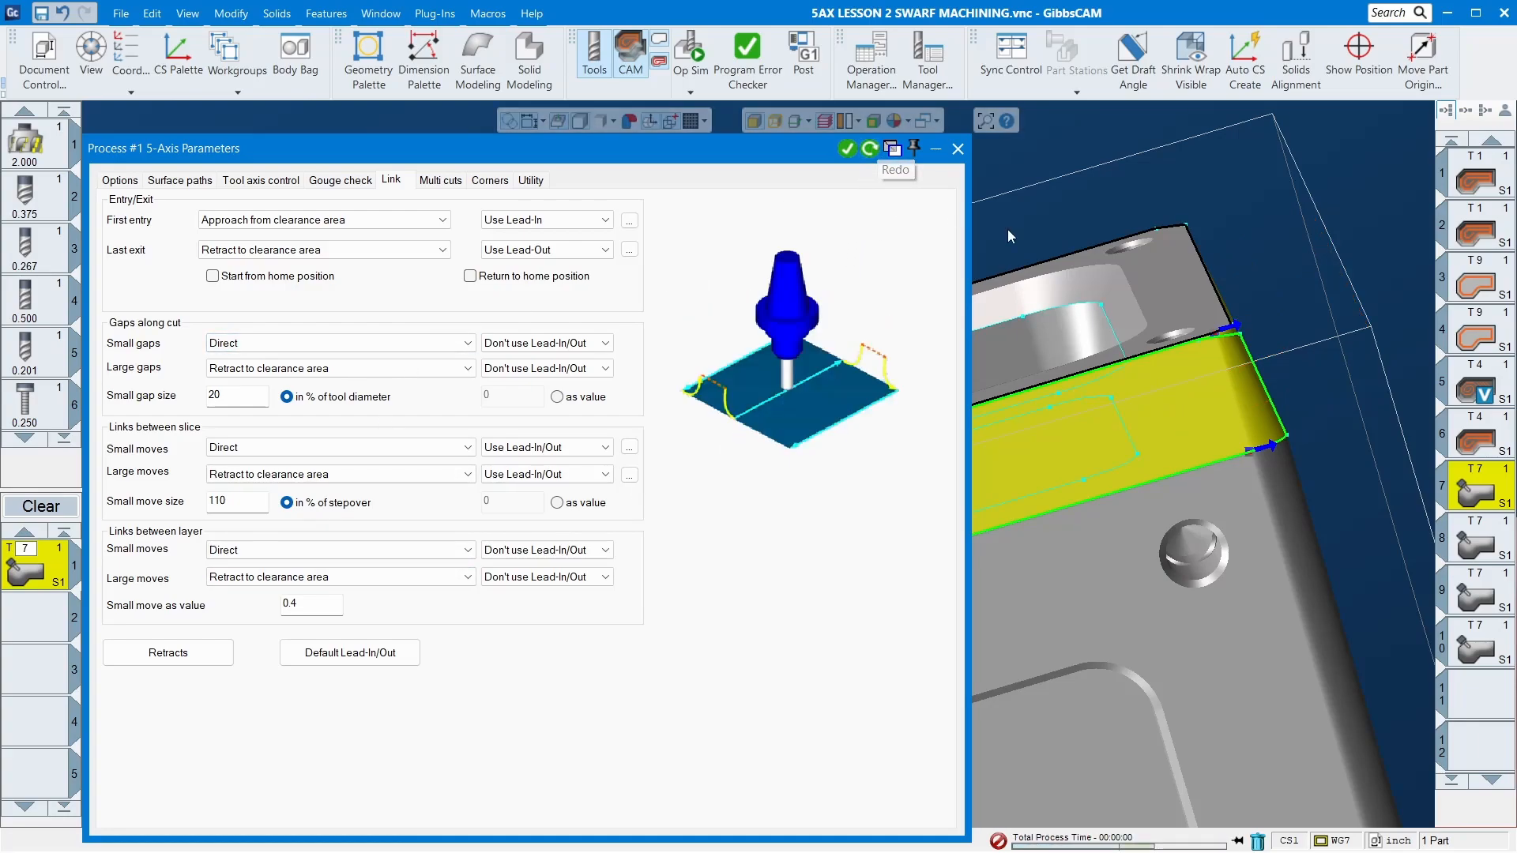
- Examine the lead-in and lead-out arcs between operation 7's slices at the part's corner, closing the process parameters
middle_click_drag(1166, 286, 1229, 316)
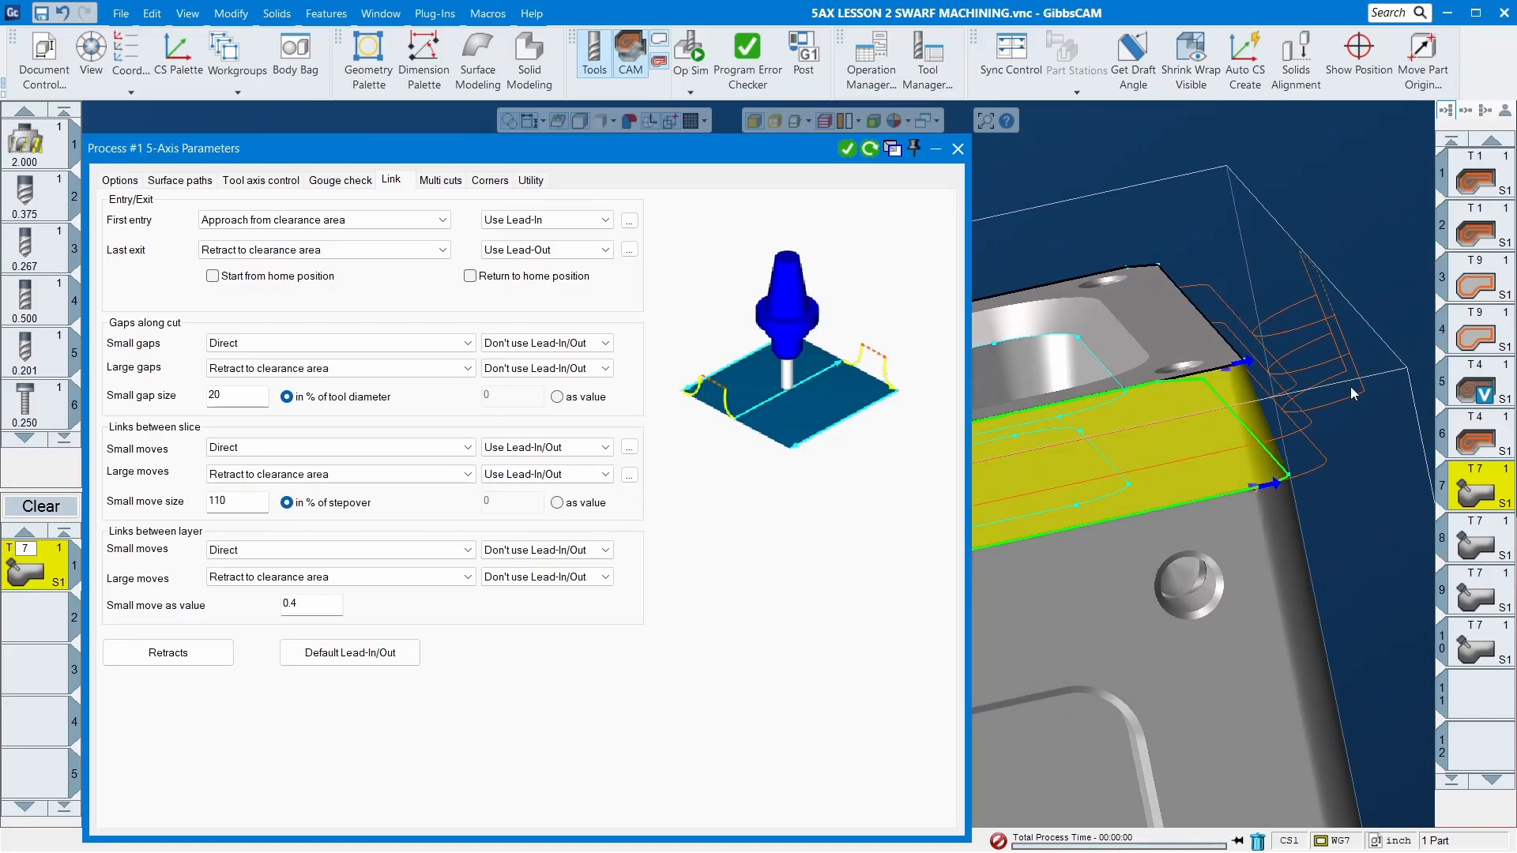
scroll(1229, 316, "down", 2)
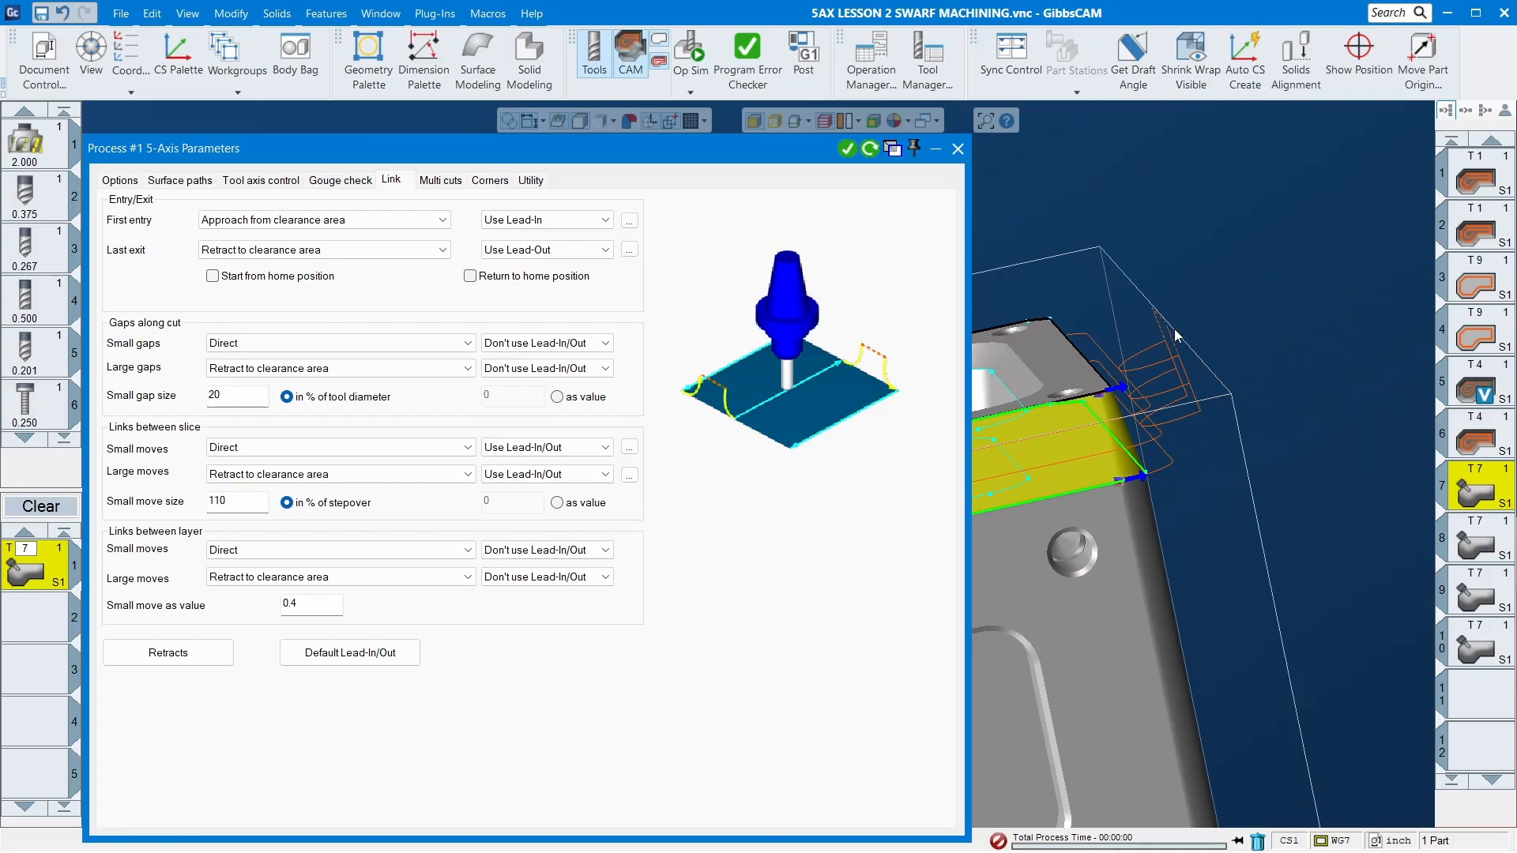
scroll(1120, 357, "up", 2)
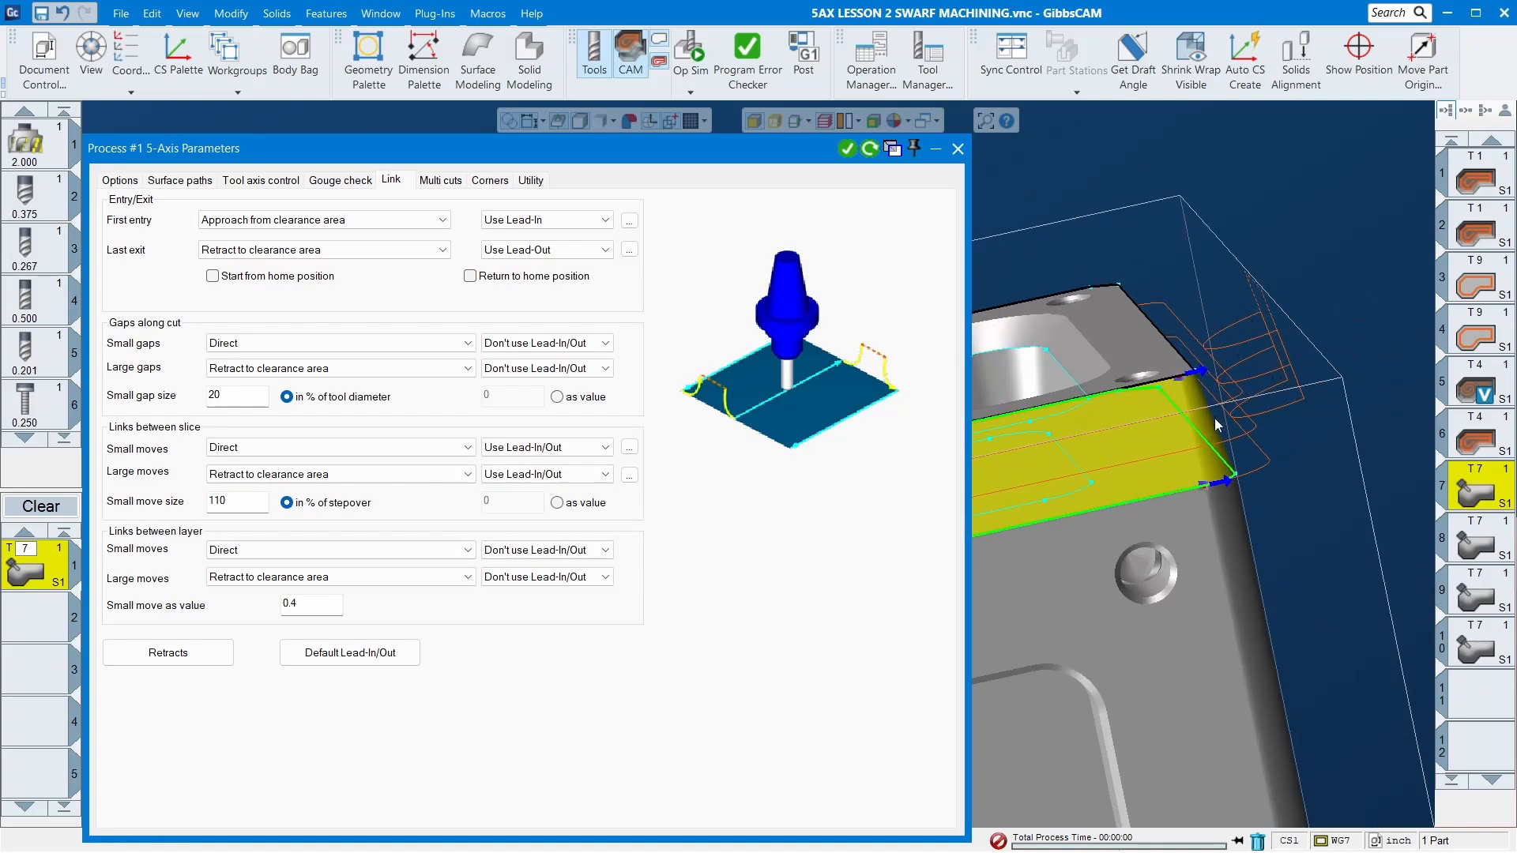
left_click(958, 149)
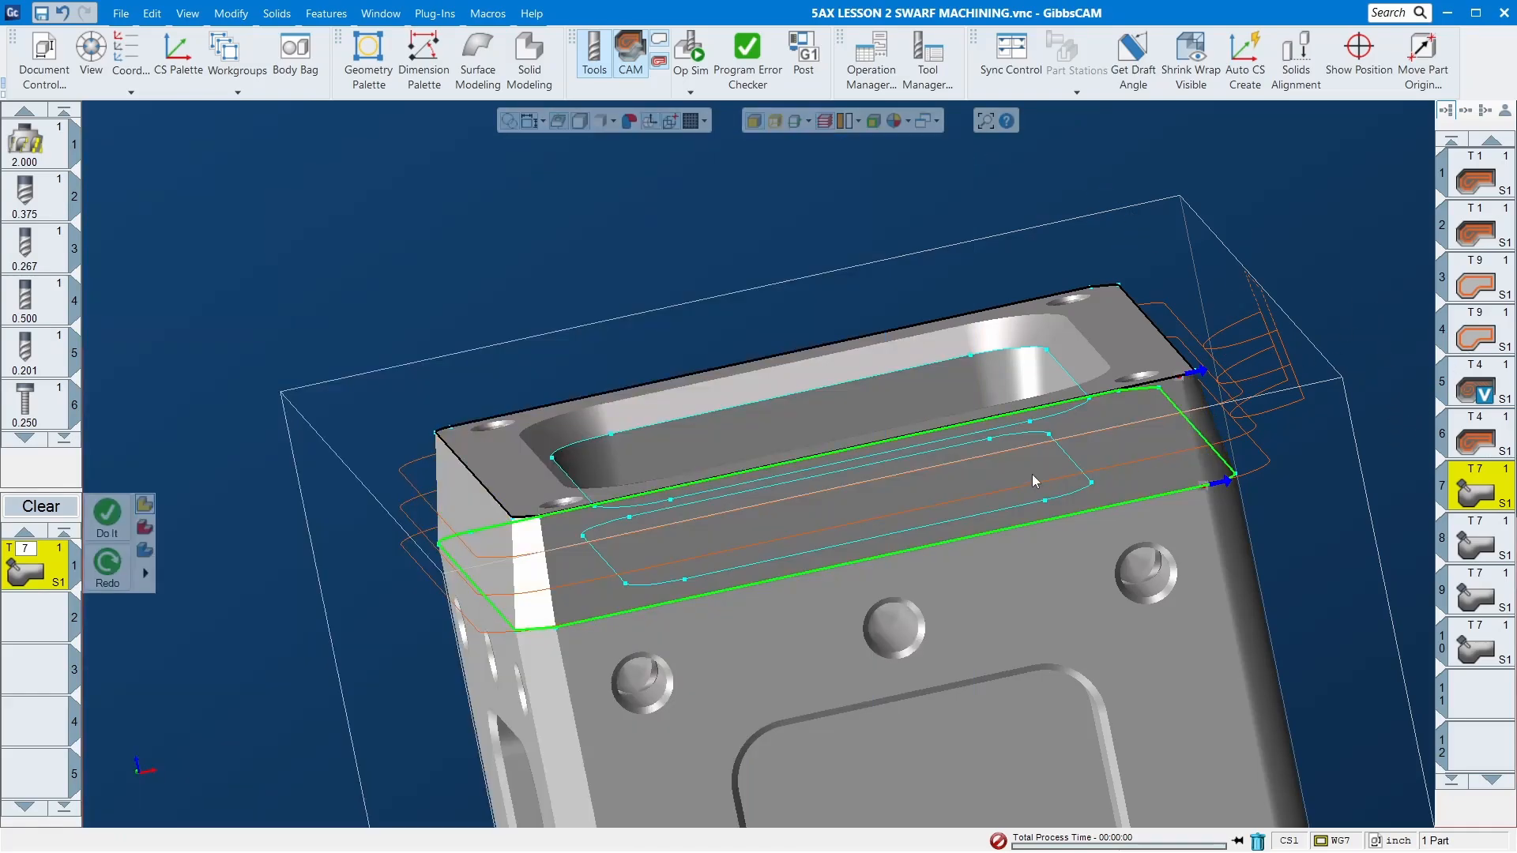
middle_click_drag(1032, 474, 889, 498)
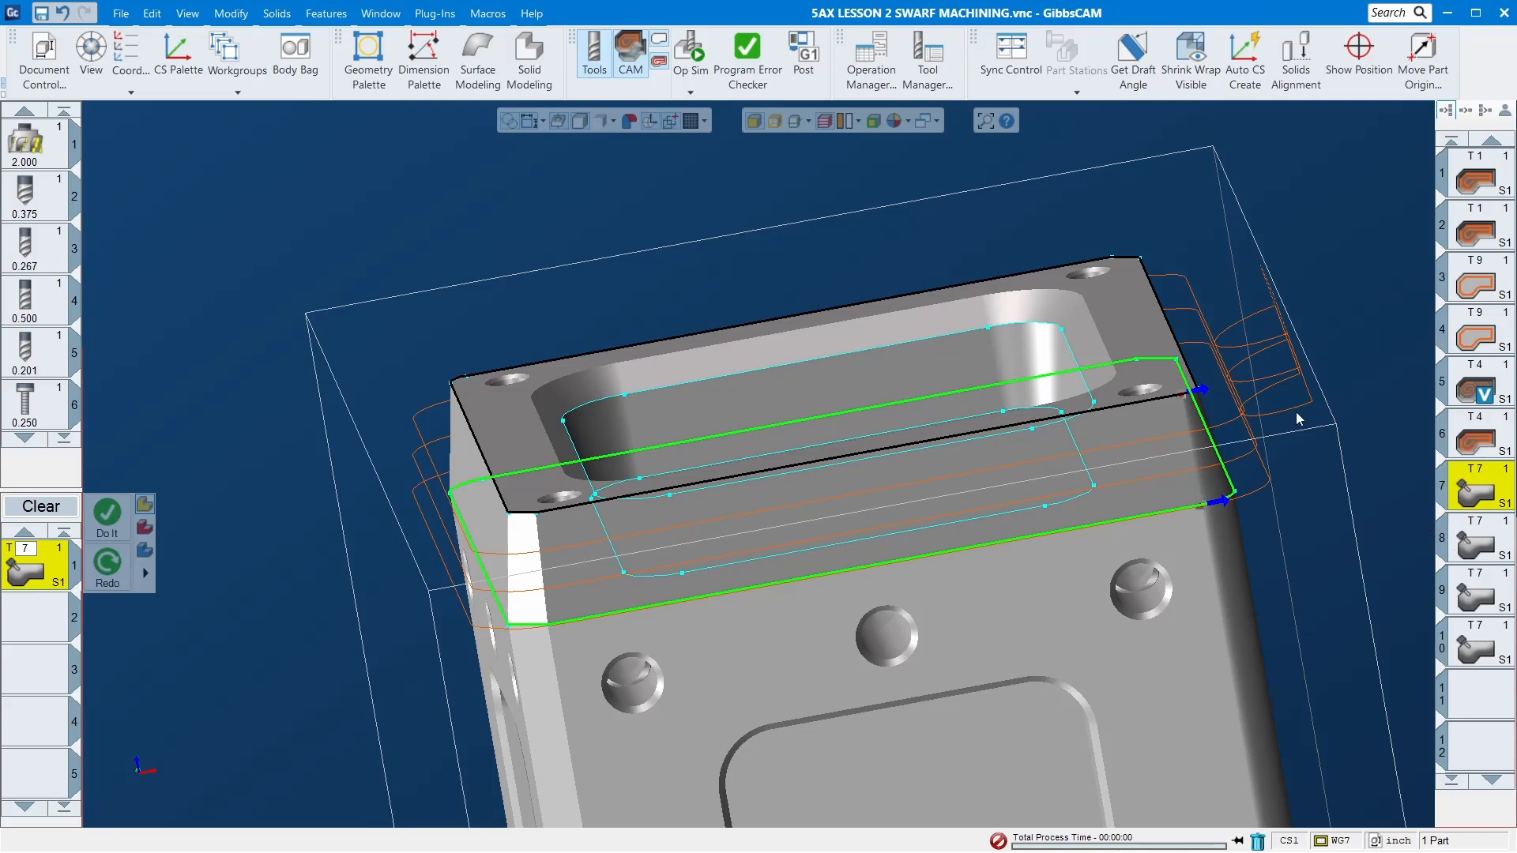
- Set the multi-cut depth steps of operation 9, the tapered pocket swarf, to 3 by number of slices
left_click(1472, 546)
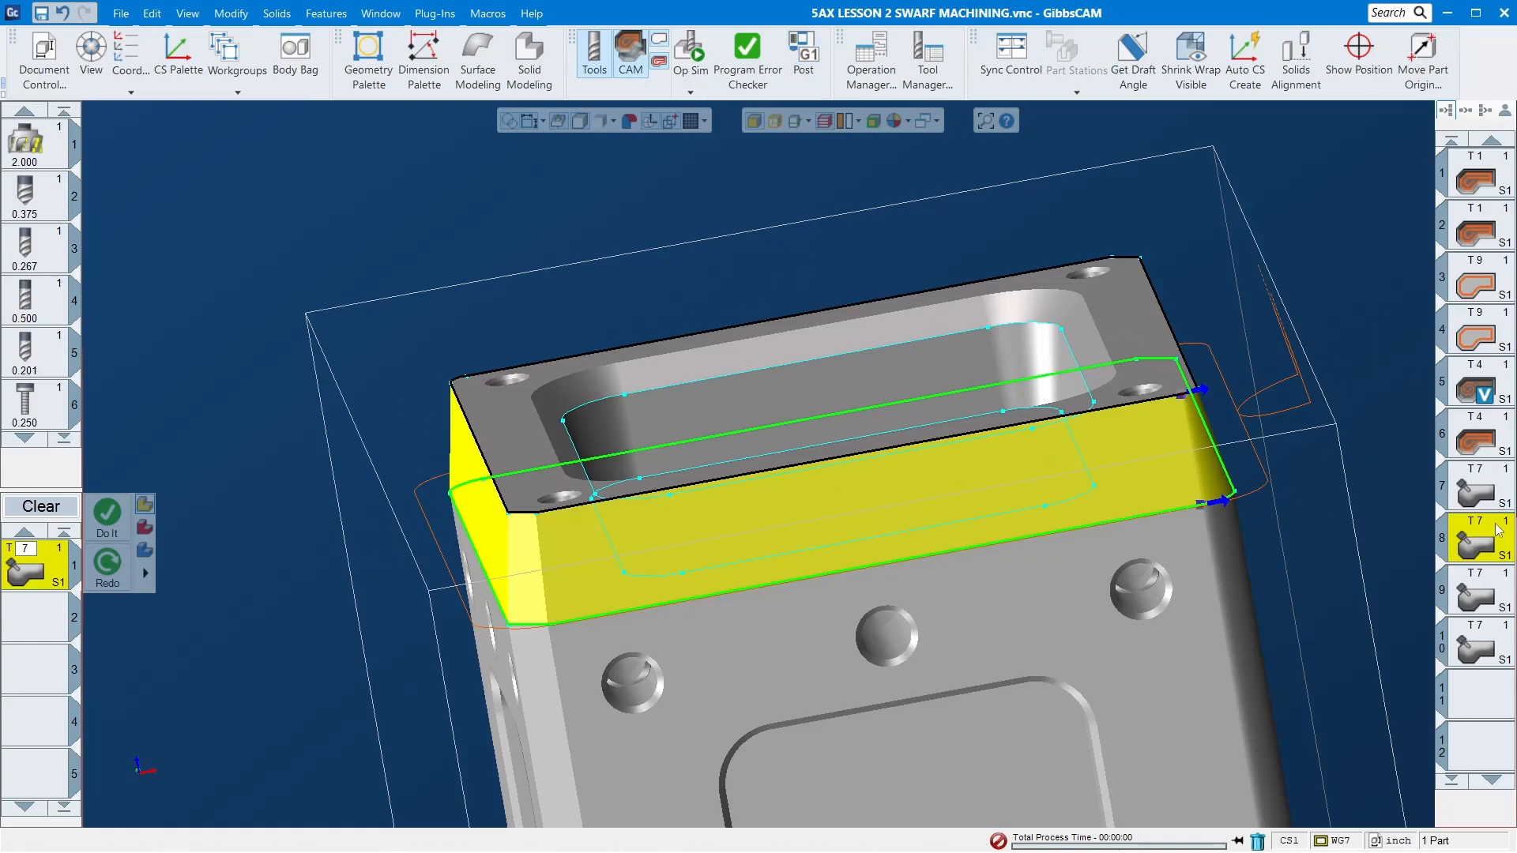
left_click(1471, 595)
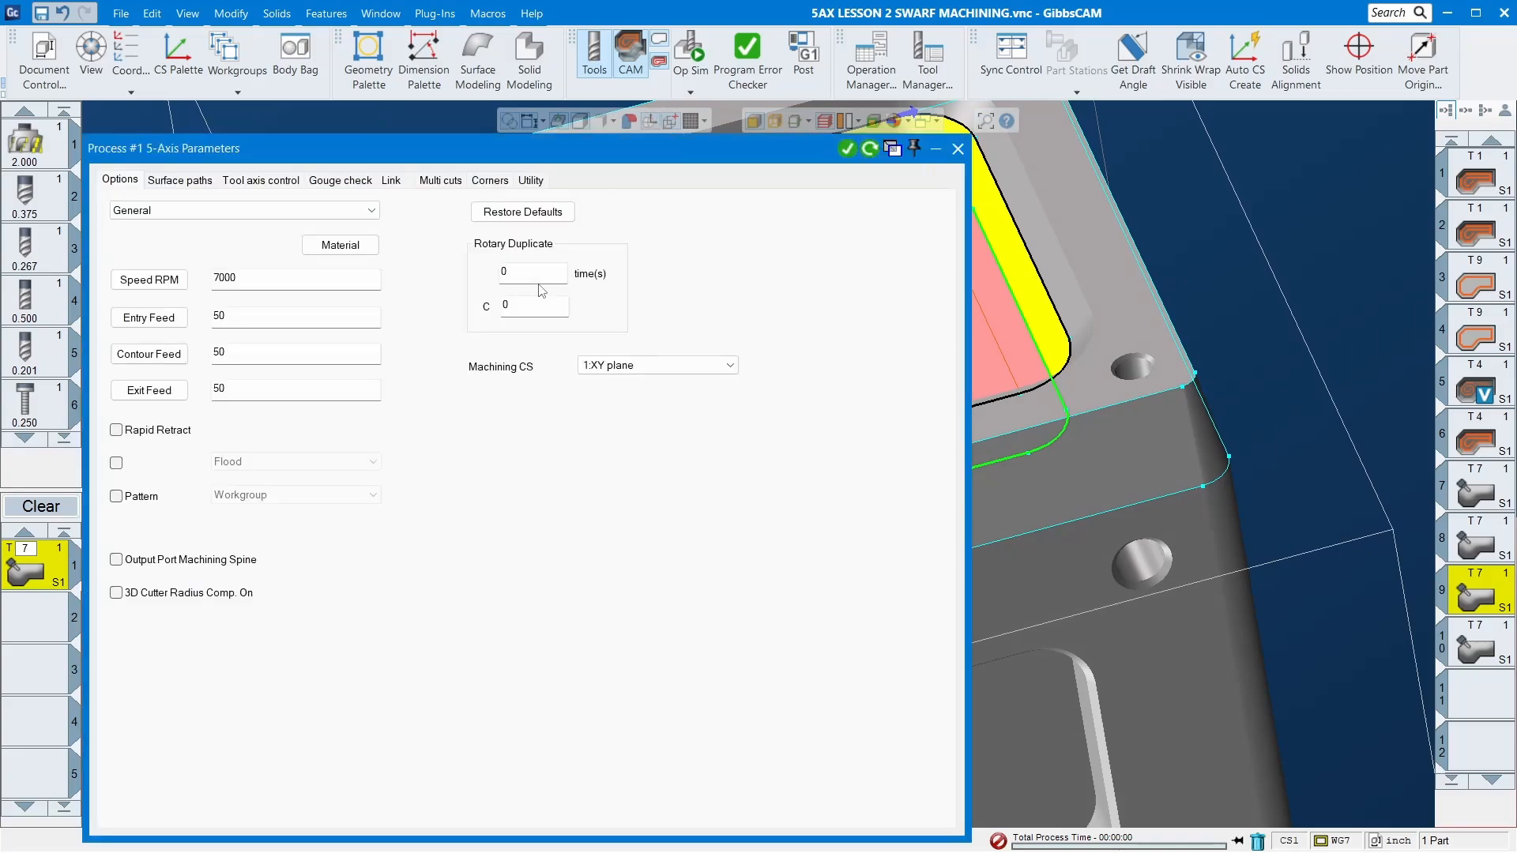
left_click(440, 180)
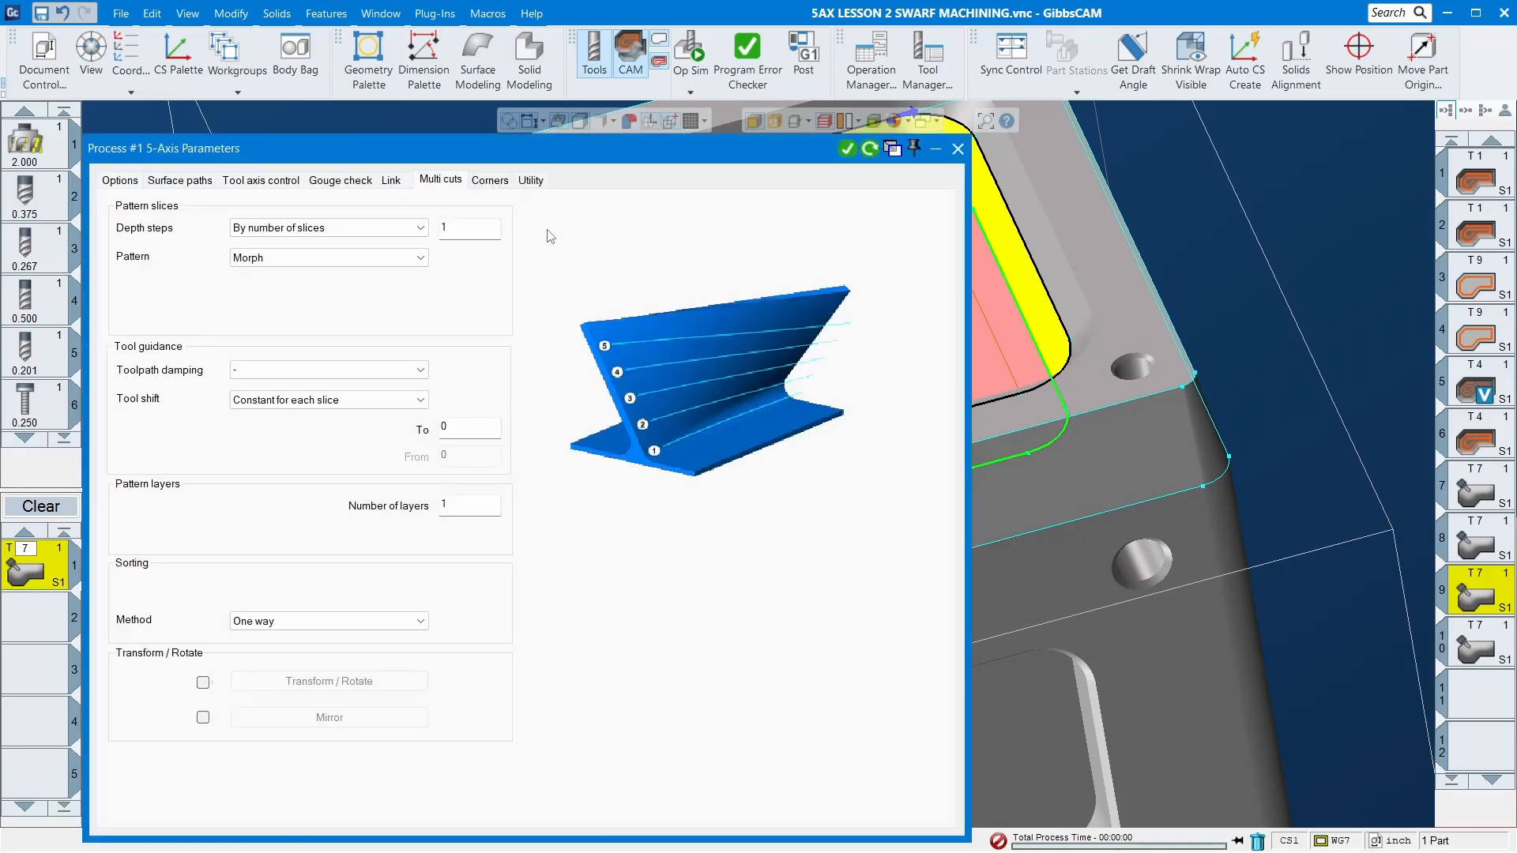
double_click(482, 230)
type("3")
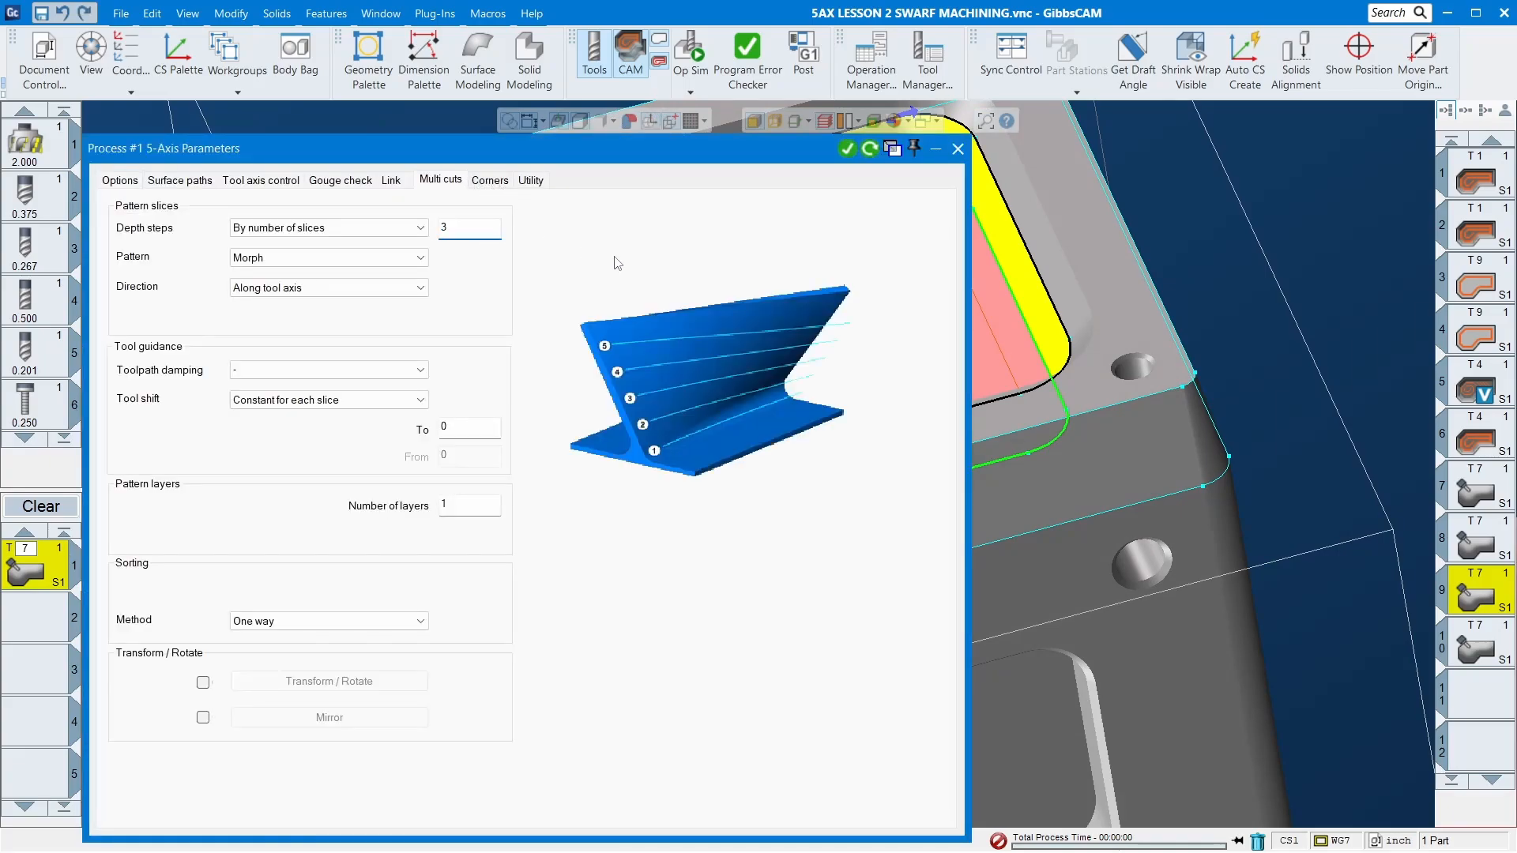
- Set operation 9's small and large moves between slices to Use Lead-In/Out and recalculate the pocket toolpath
left_click(391, 180)
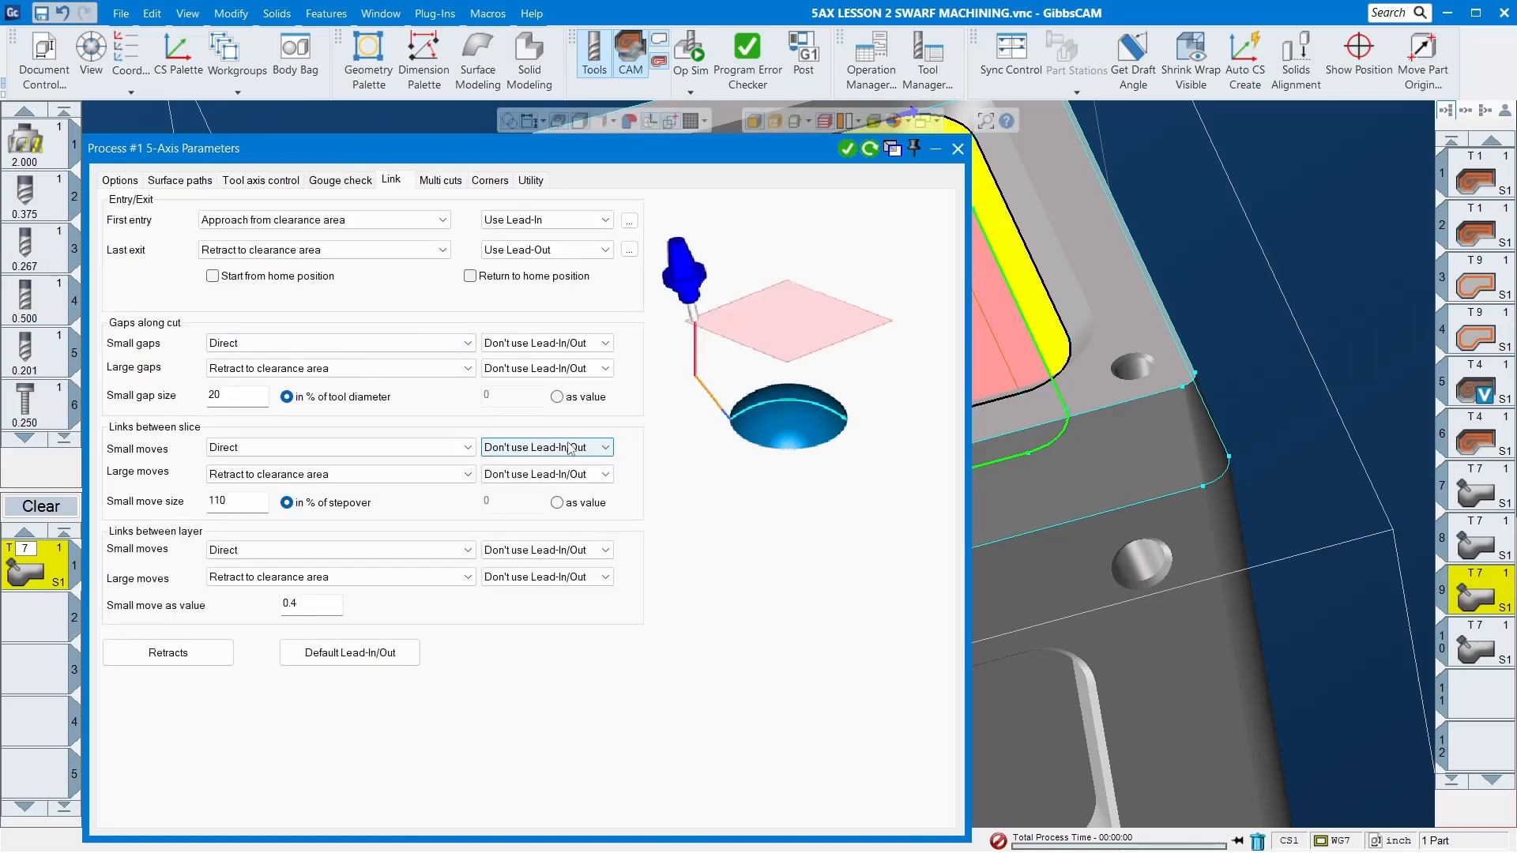
left_click(572, 447)
left_click(576, 489)
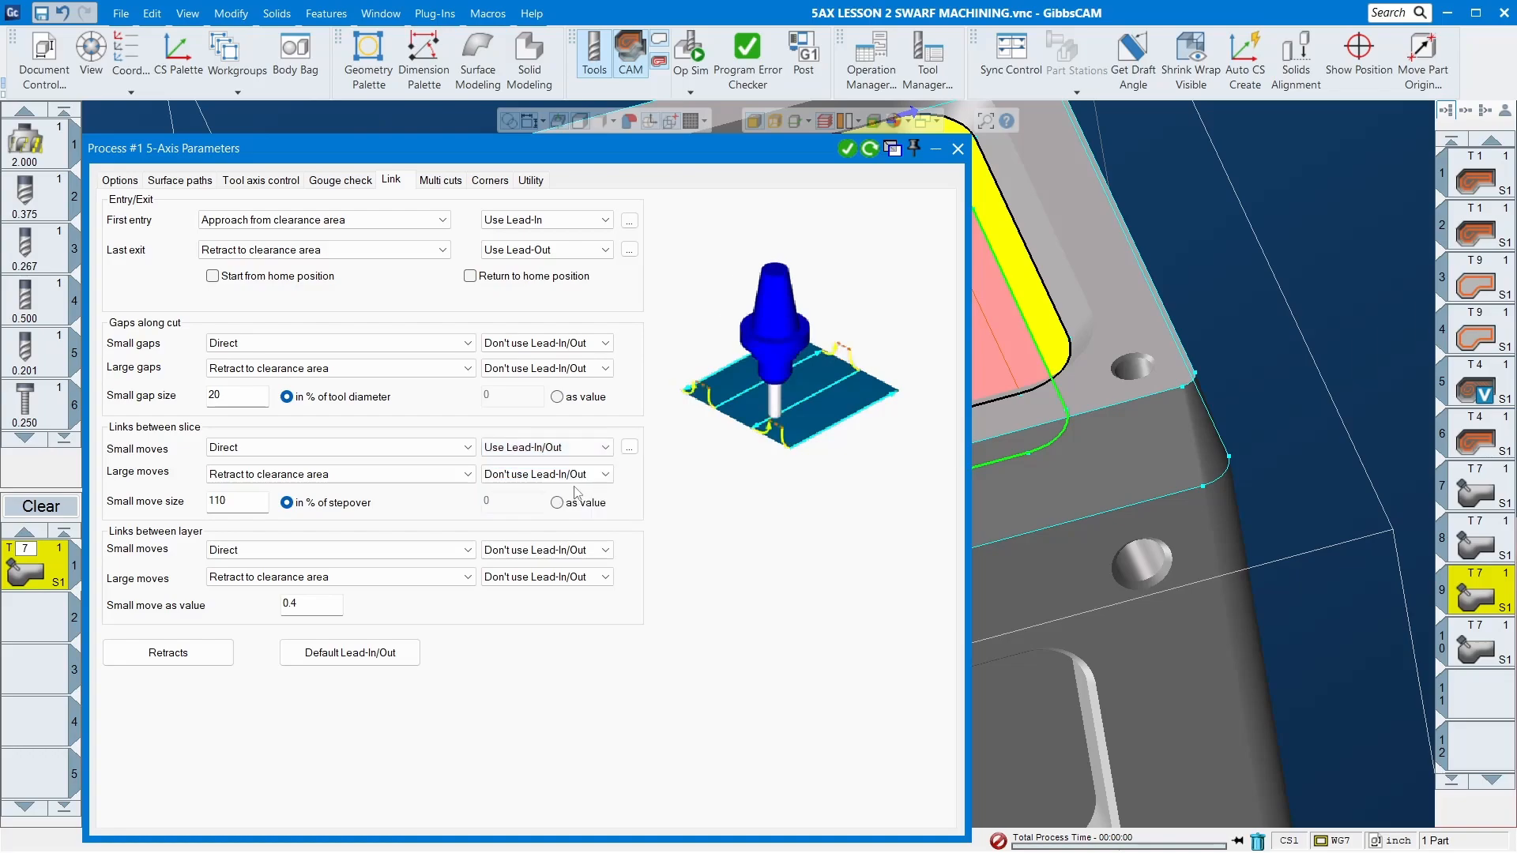
left_click(583, 447)
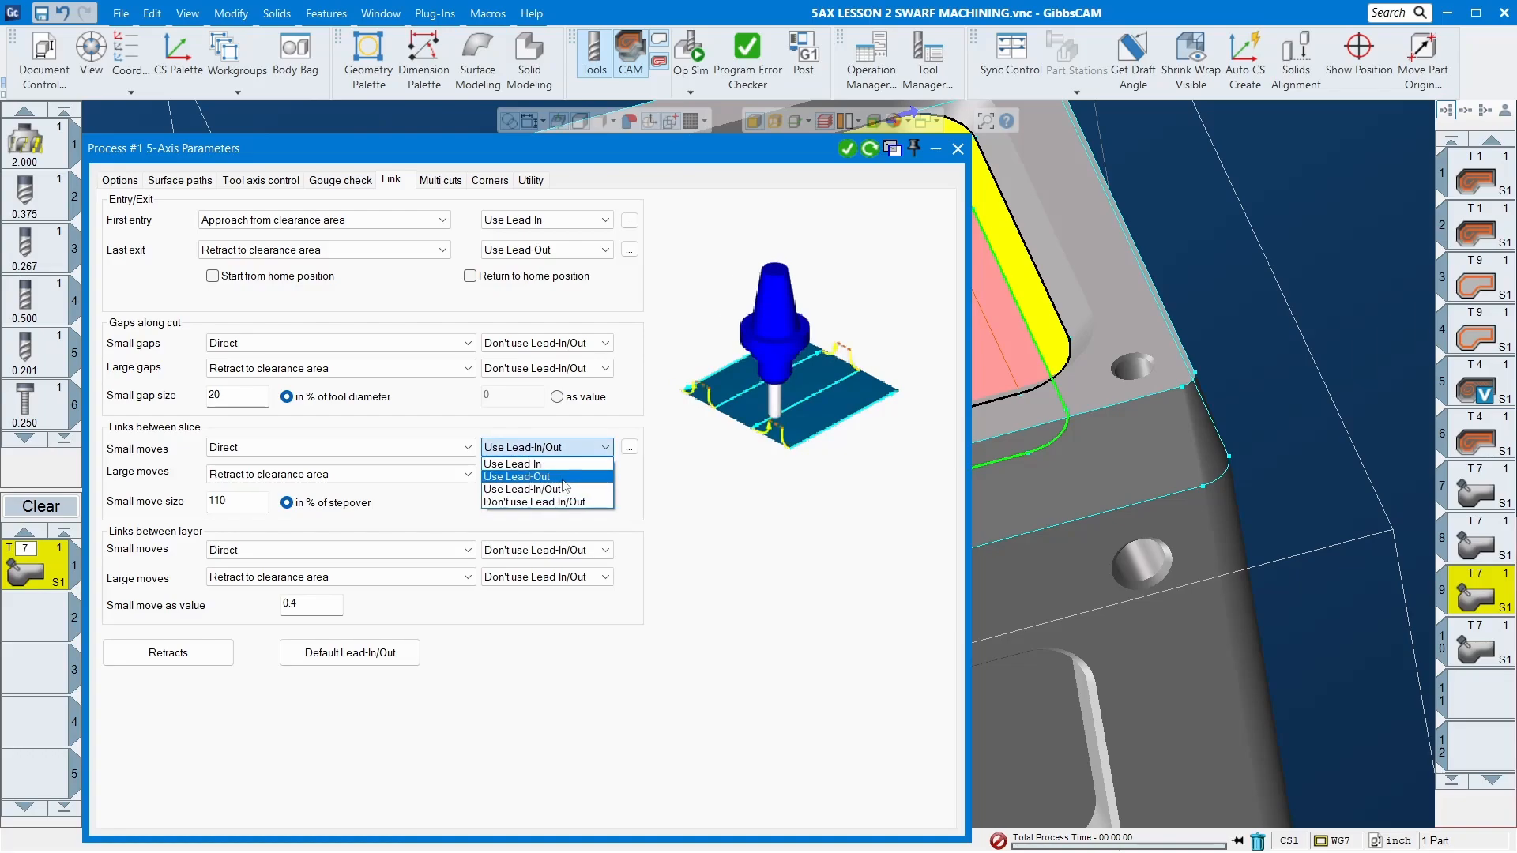
left_click(560, 491)
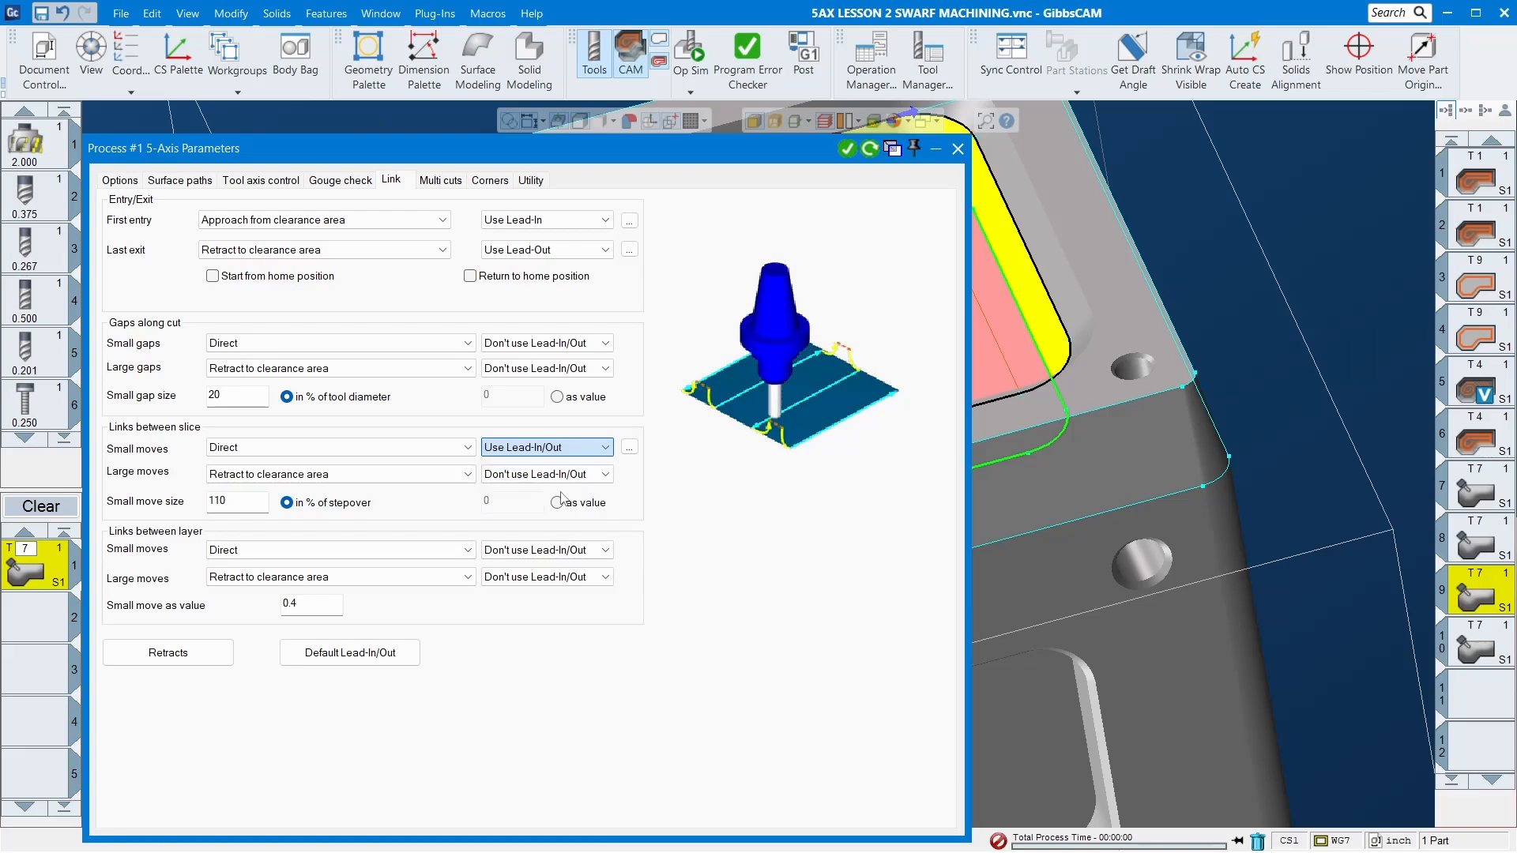
left_click(552, 474)
left_click(572, 516)
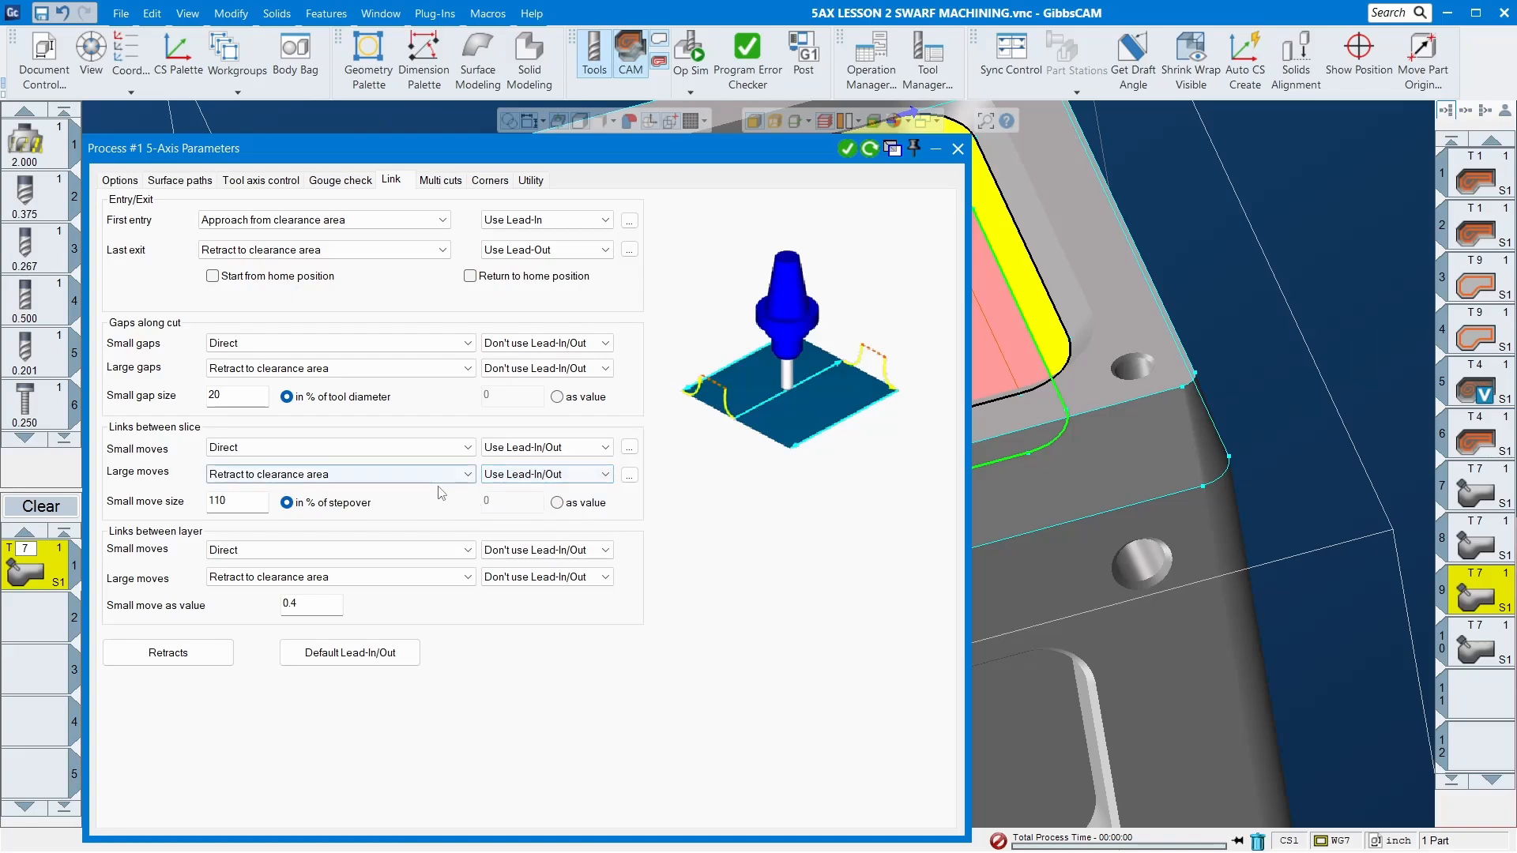
left_click(870, 148)
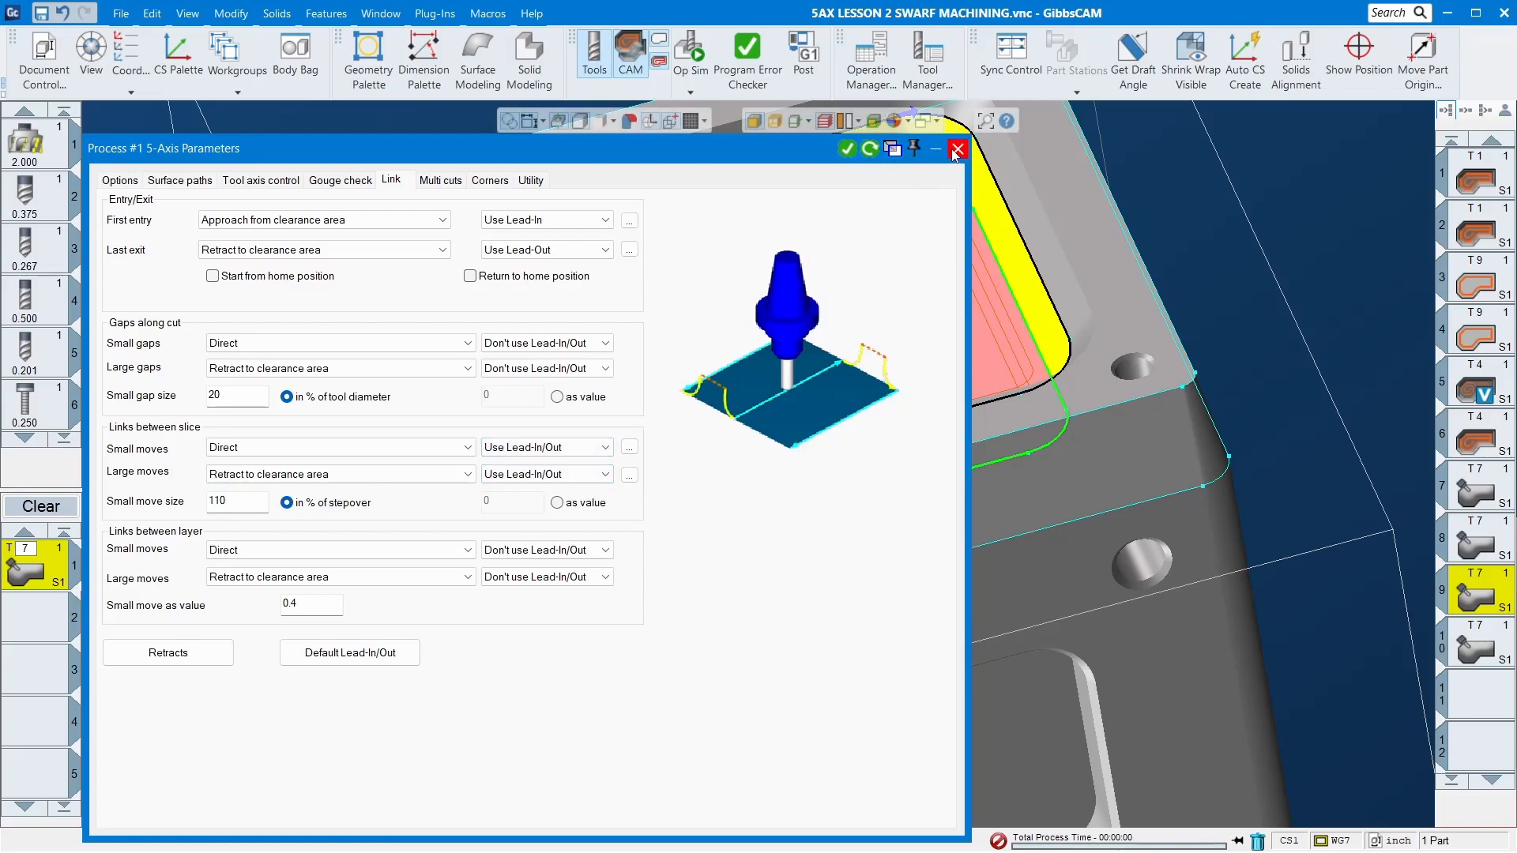
- Close operation 9's parameters and examine its slice passes and links inside the tapered pocket
left_click(891, 149)
scroll(507, 609, "up", 3)
middle_click_drag(507, 609, 539, 338)
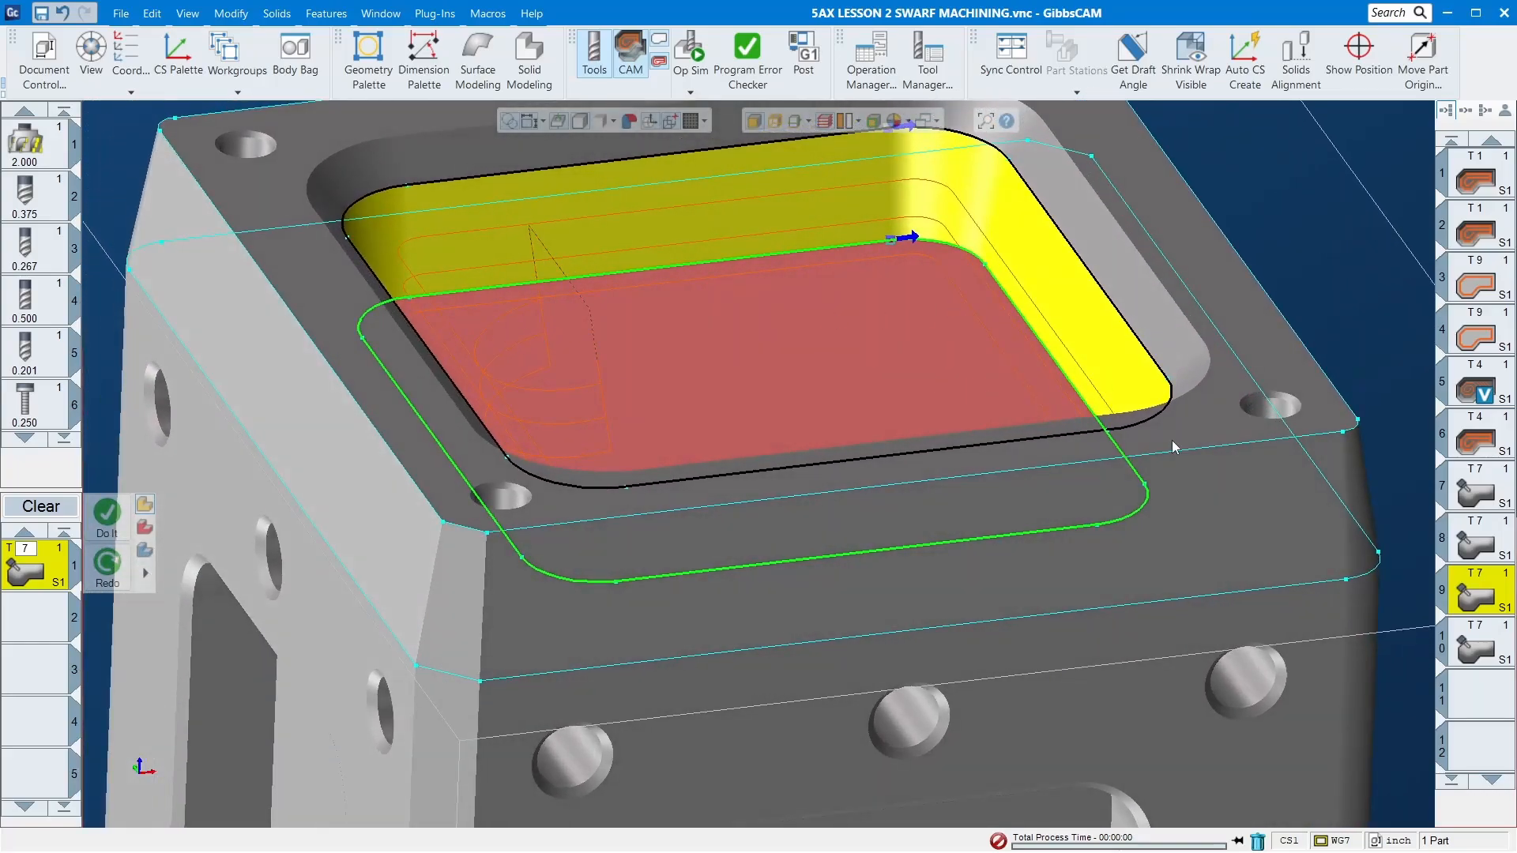
- Try operation 7's slice links with Use Lead-In for small moves and Use Lead-Out for large moves, and inspect the recalculated toolpath
left_click(1482, 493)
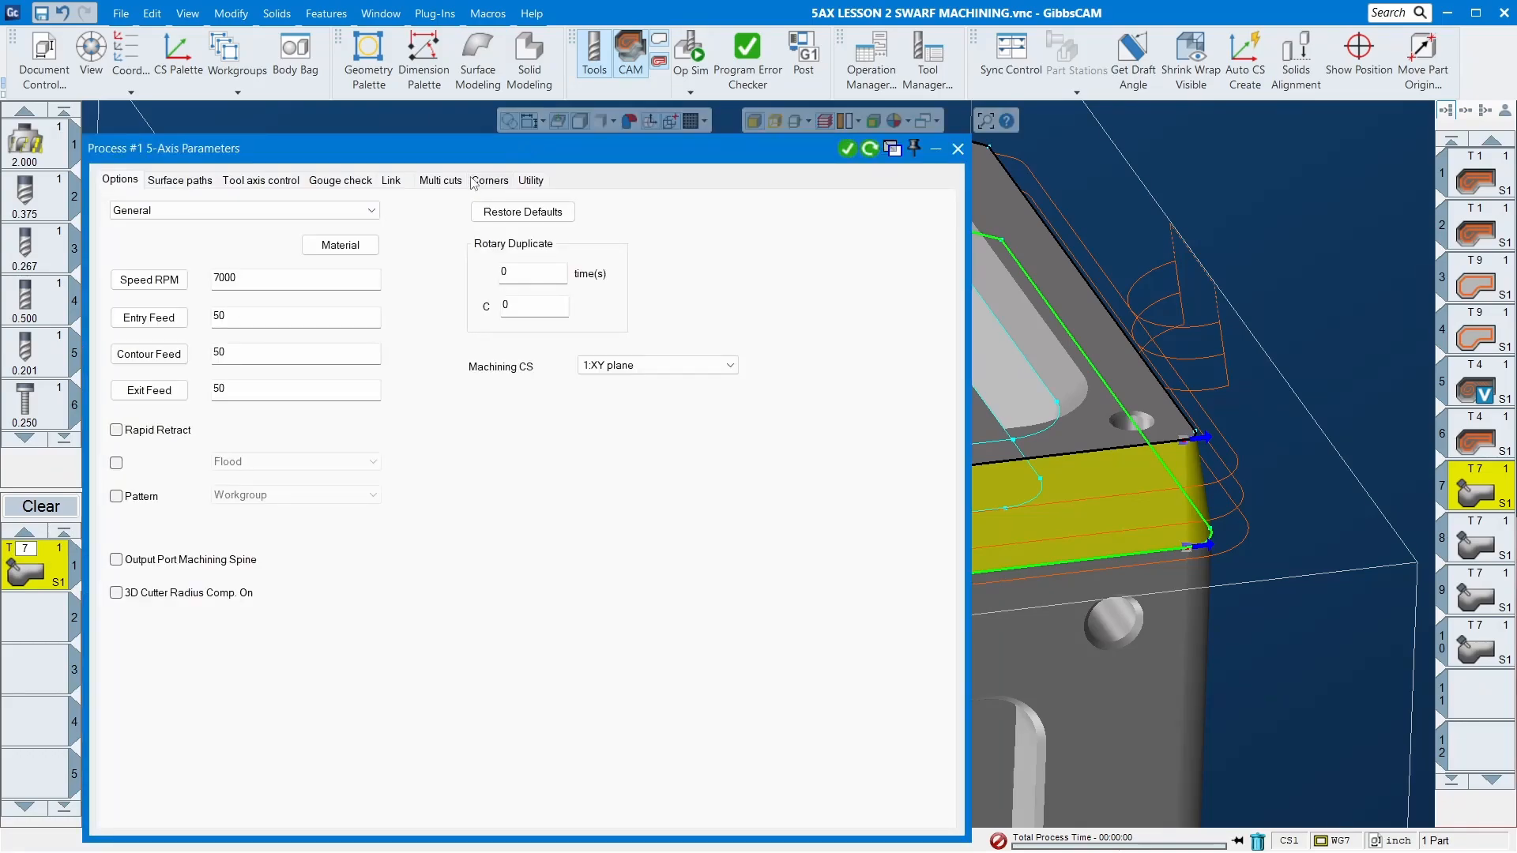
left_click(392, 181)
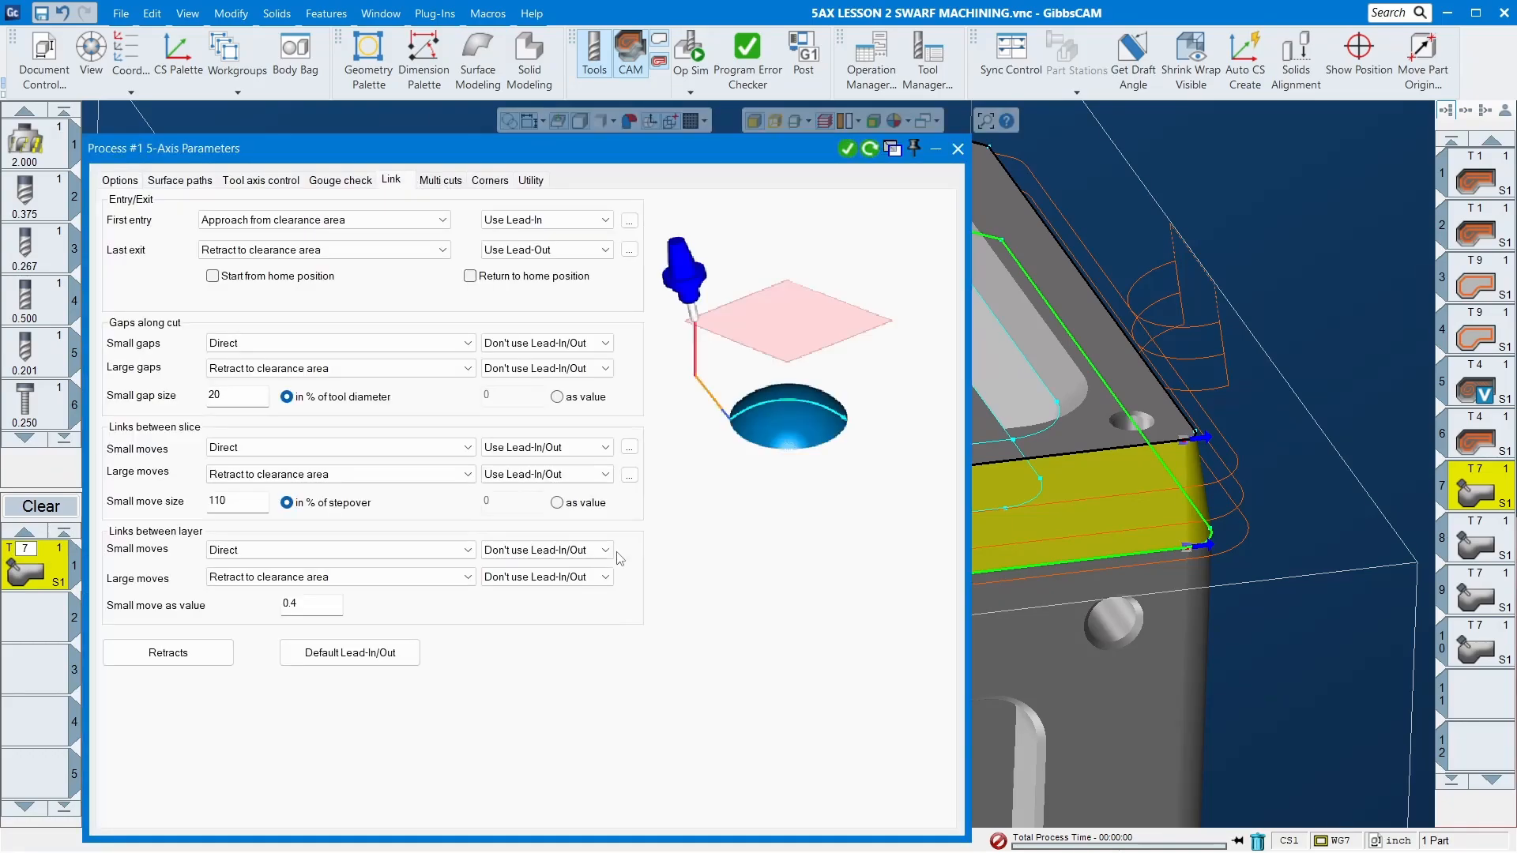
left_click(541, 447)
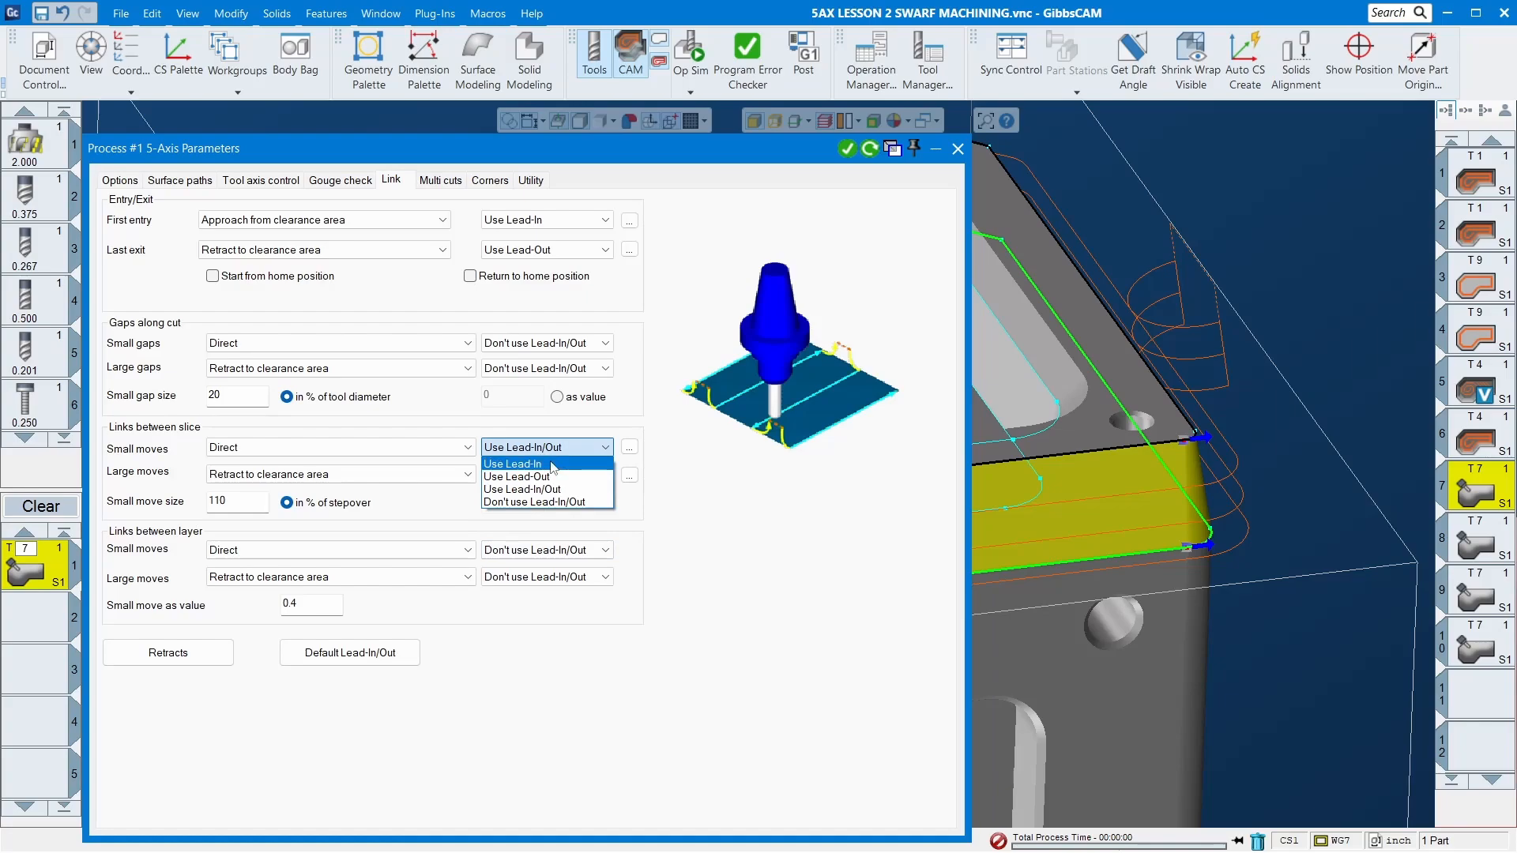
left_click(579, 473)
left_click(584, 474)
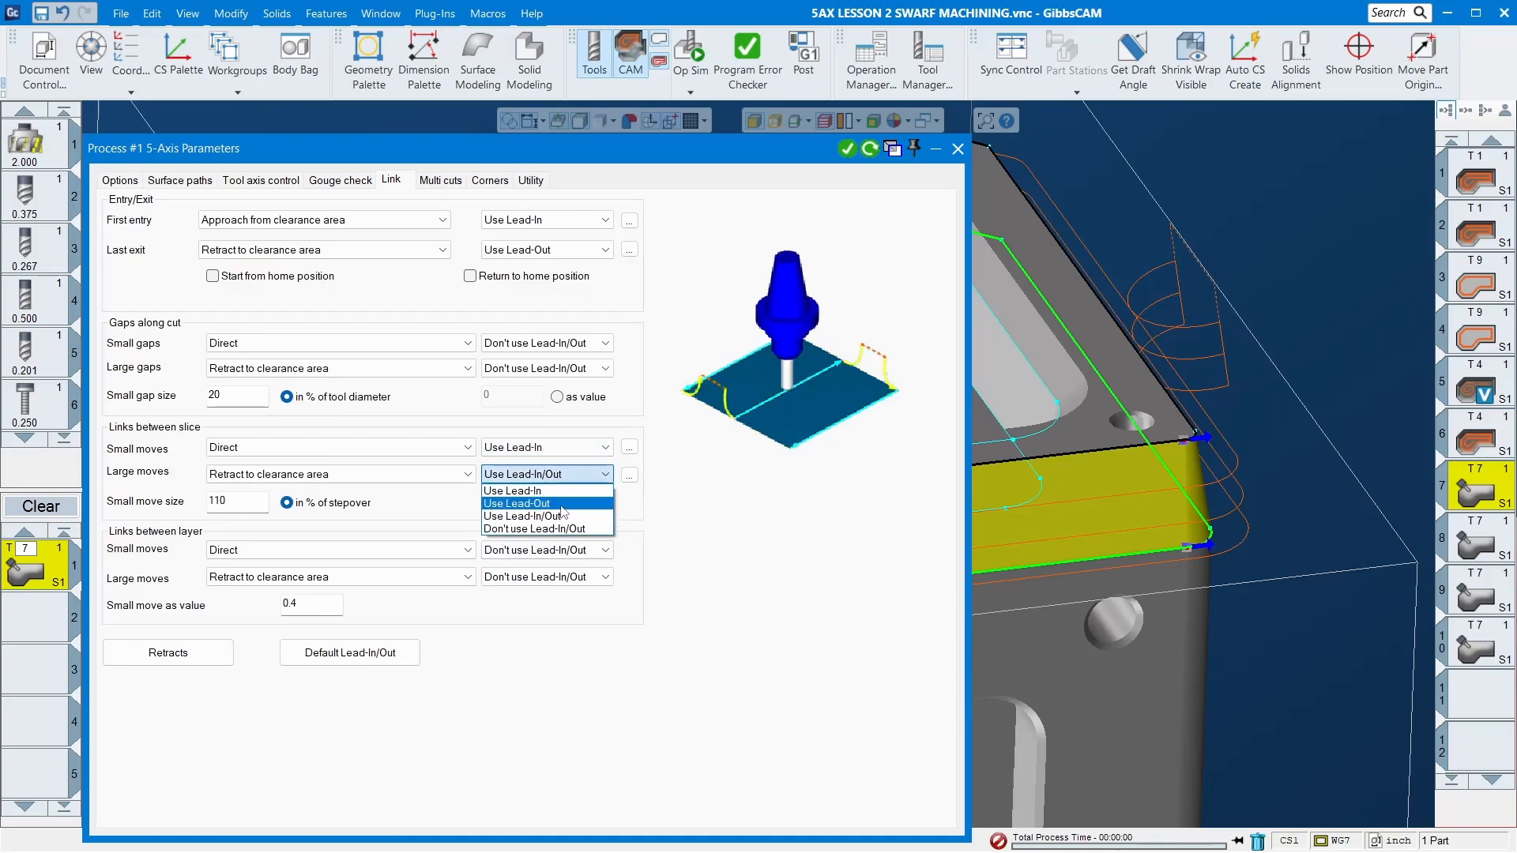
left_click(565, 512)
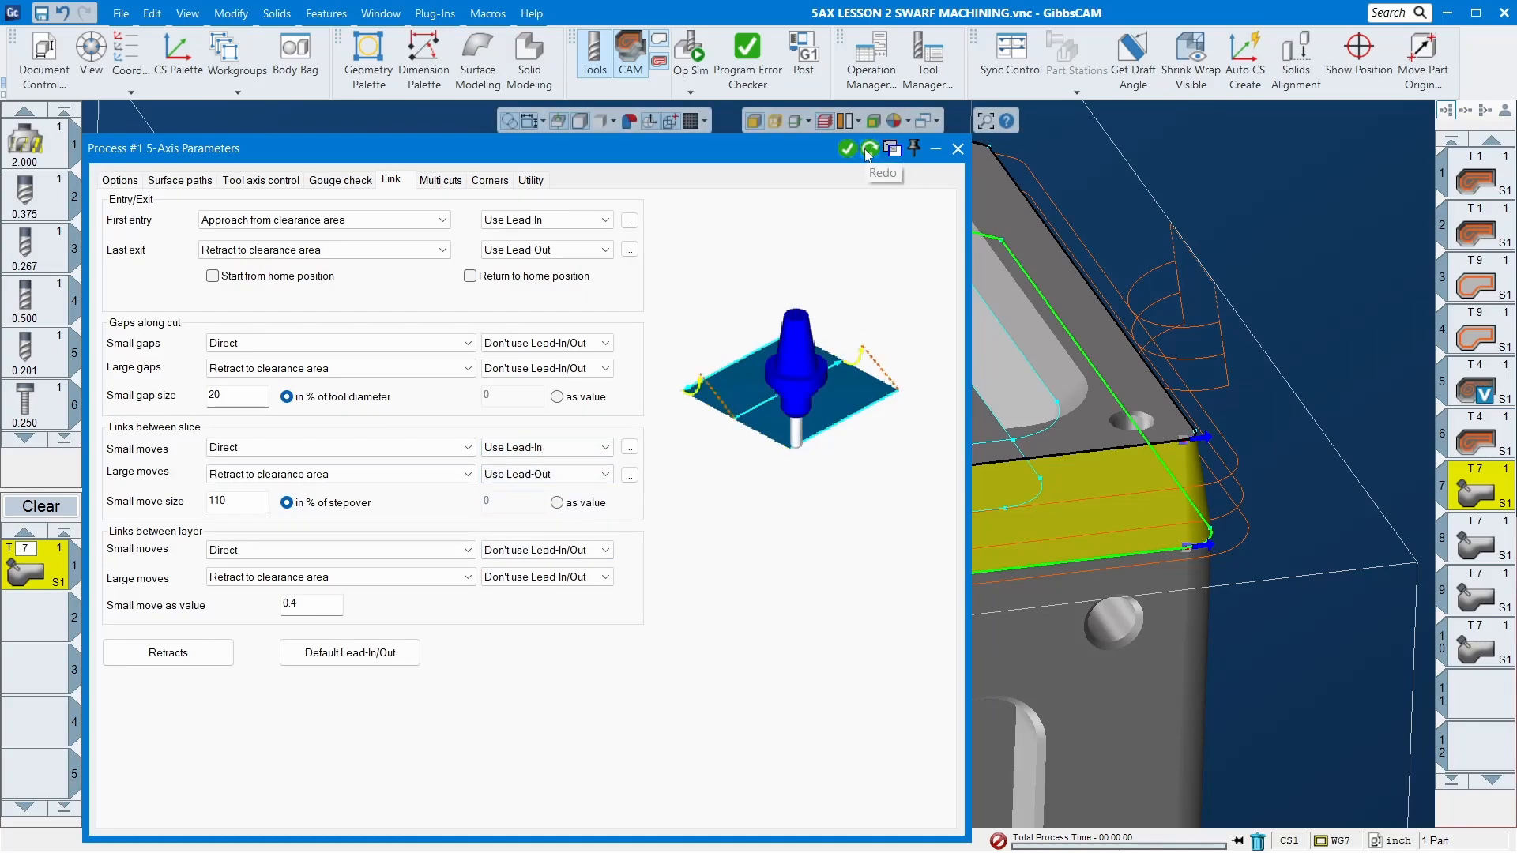
left_click(868, 150)
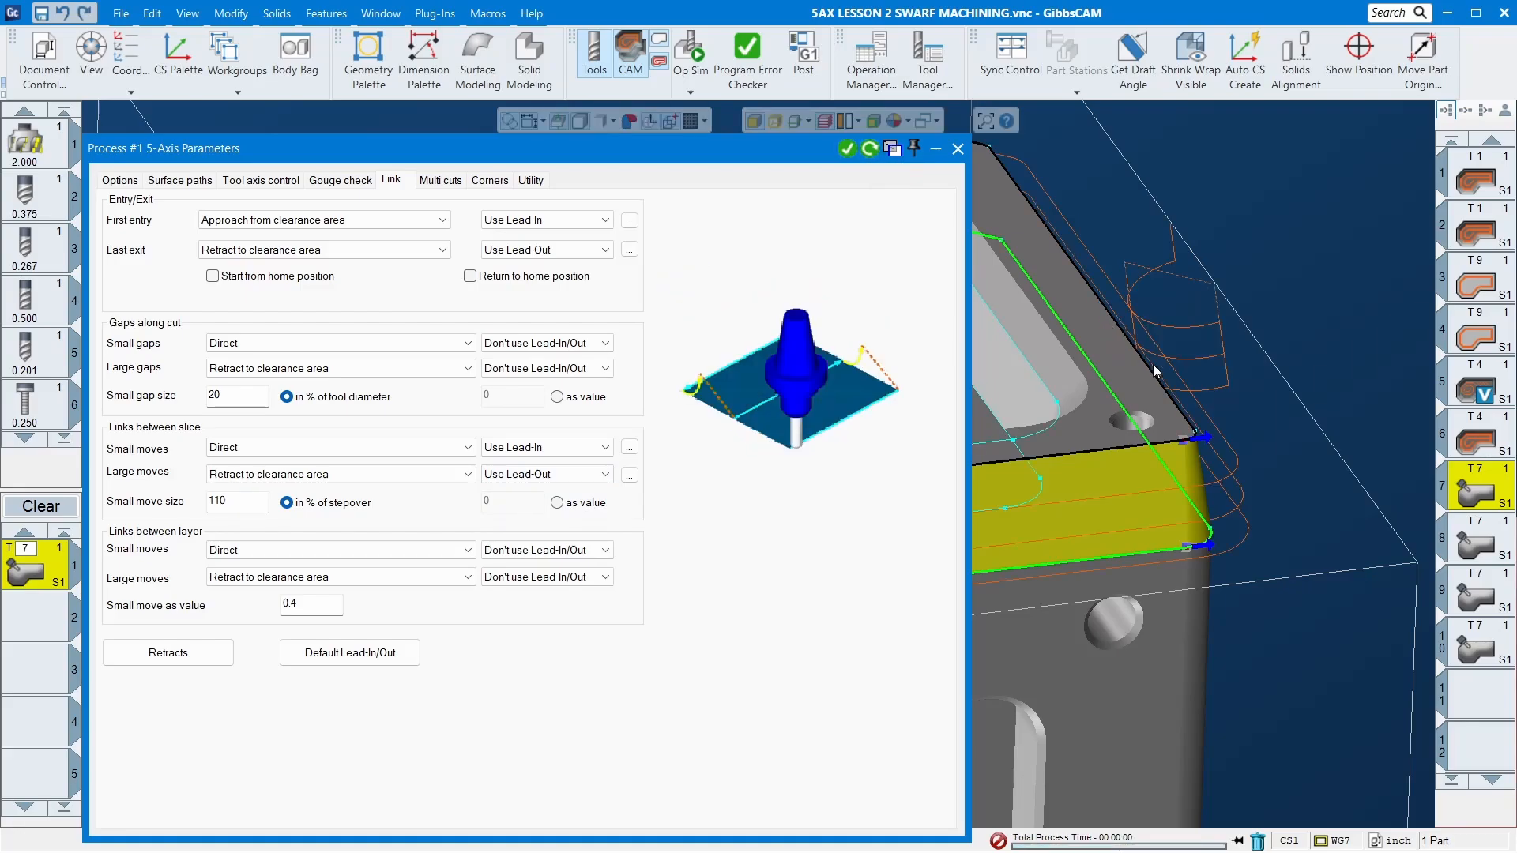
mouse_move(1153, 363)
middle_mouse_down()
mouse_move(804, 159)
mouse_move(922, 424)
mouse_move(1102, 439)
middle_mouse_up()
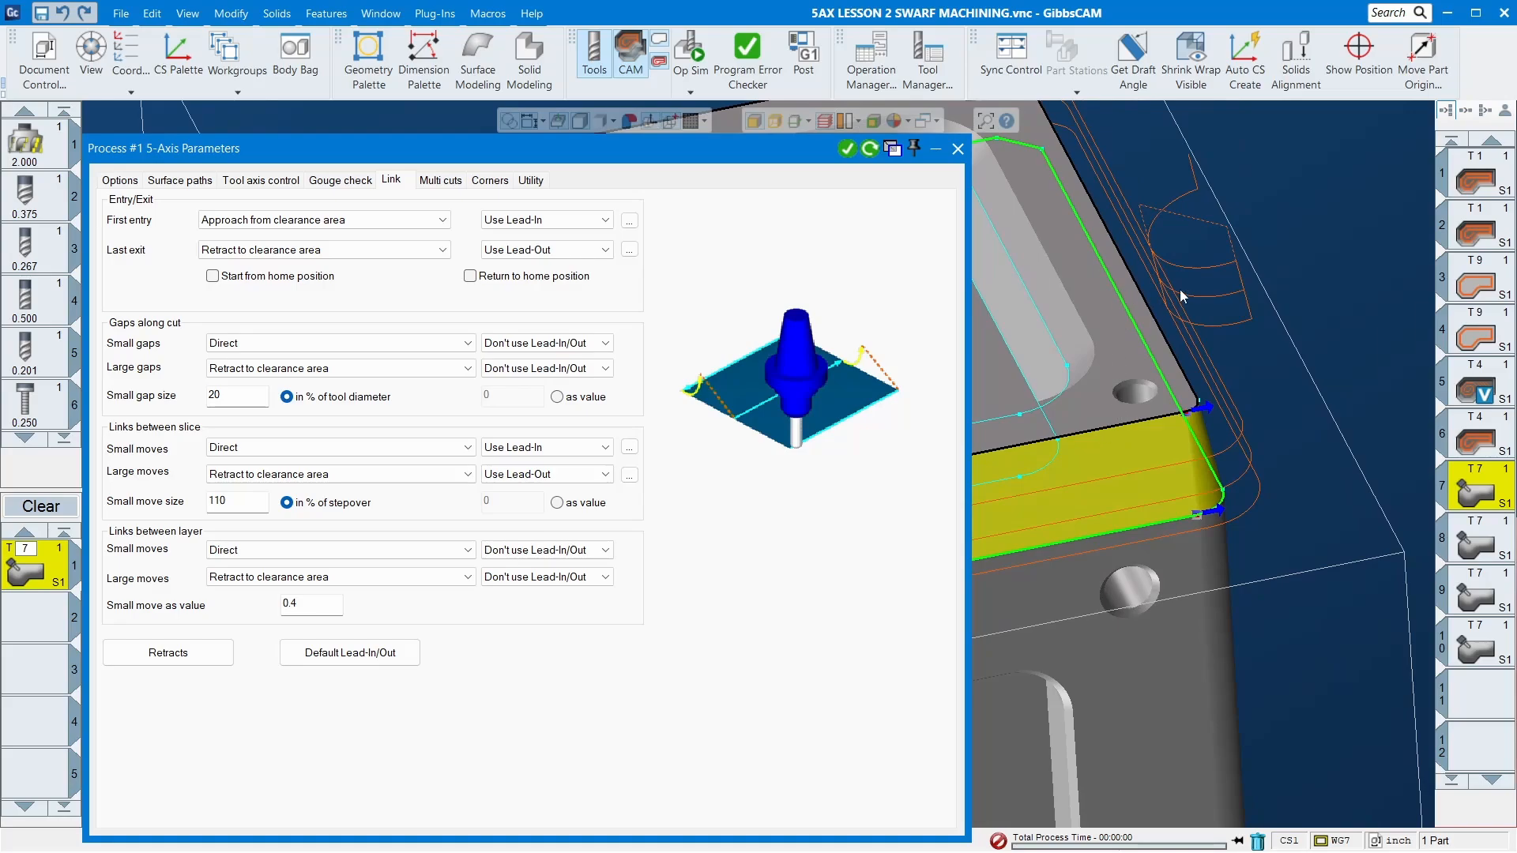
middle_click_drag(1181, 296, 805, 275)
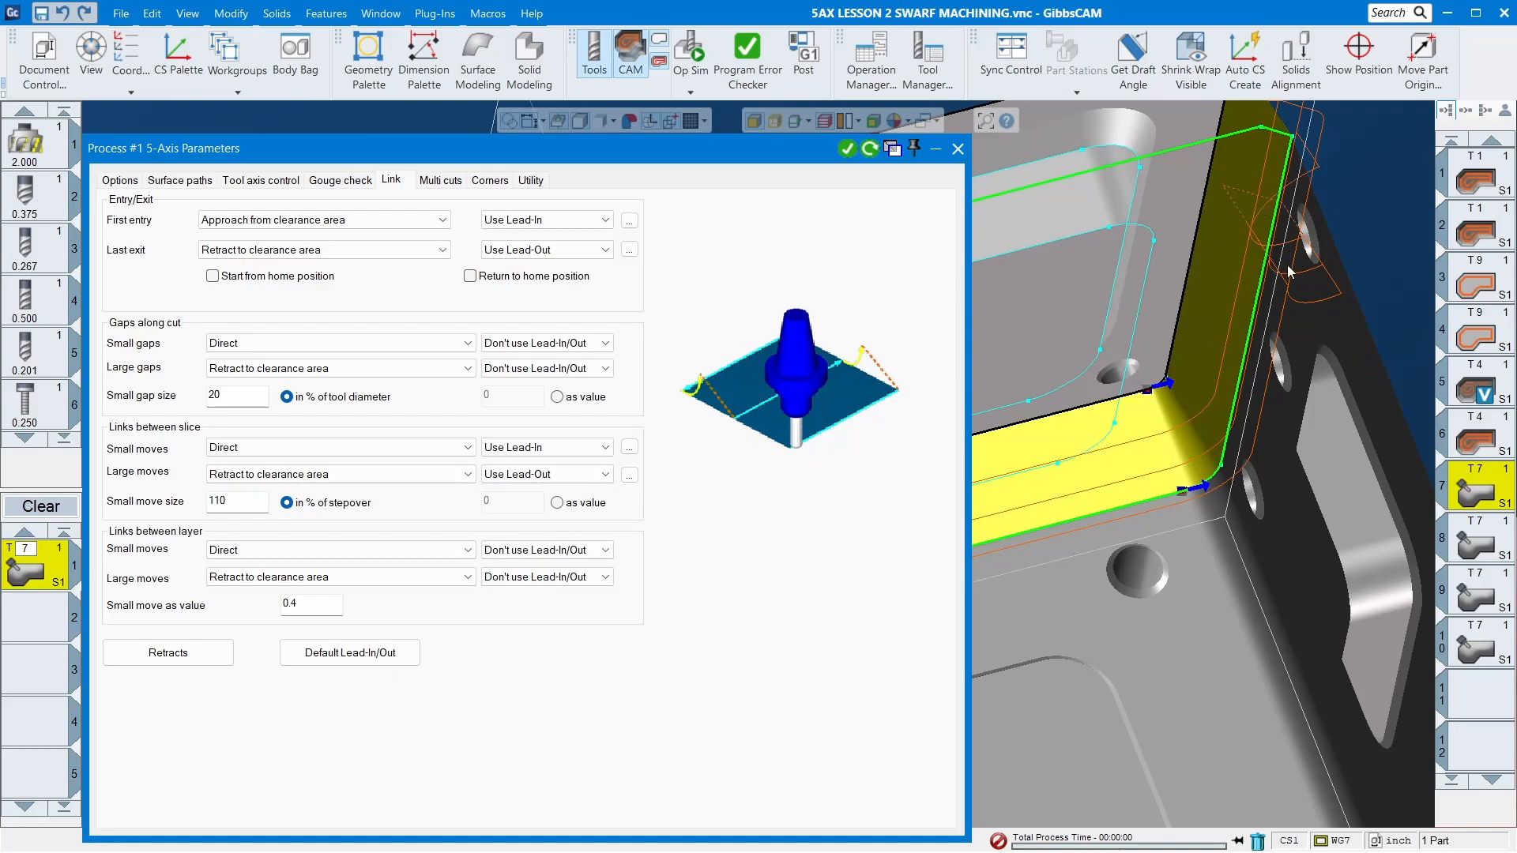
- Return operation 7's small and large slice links to Use Lead-In/Out, recalculate, and deselect the operation after closing its parameters
left_click(547, 447)
left_click(541, 488)
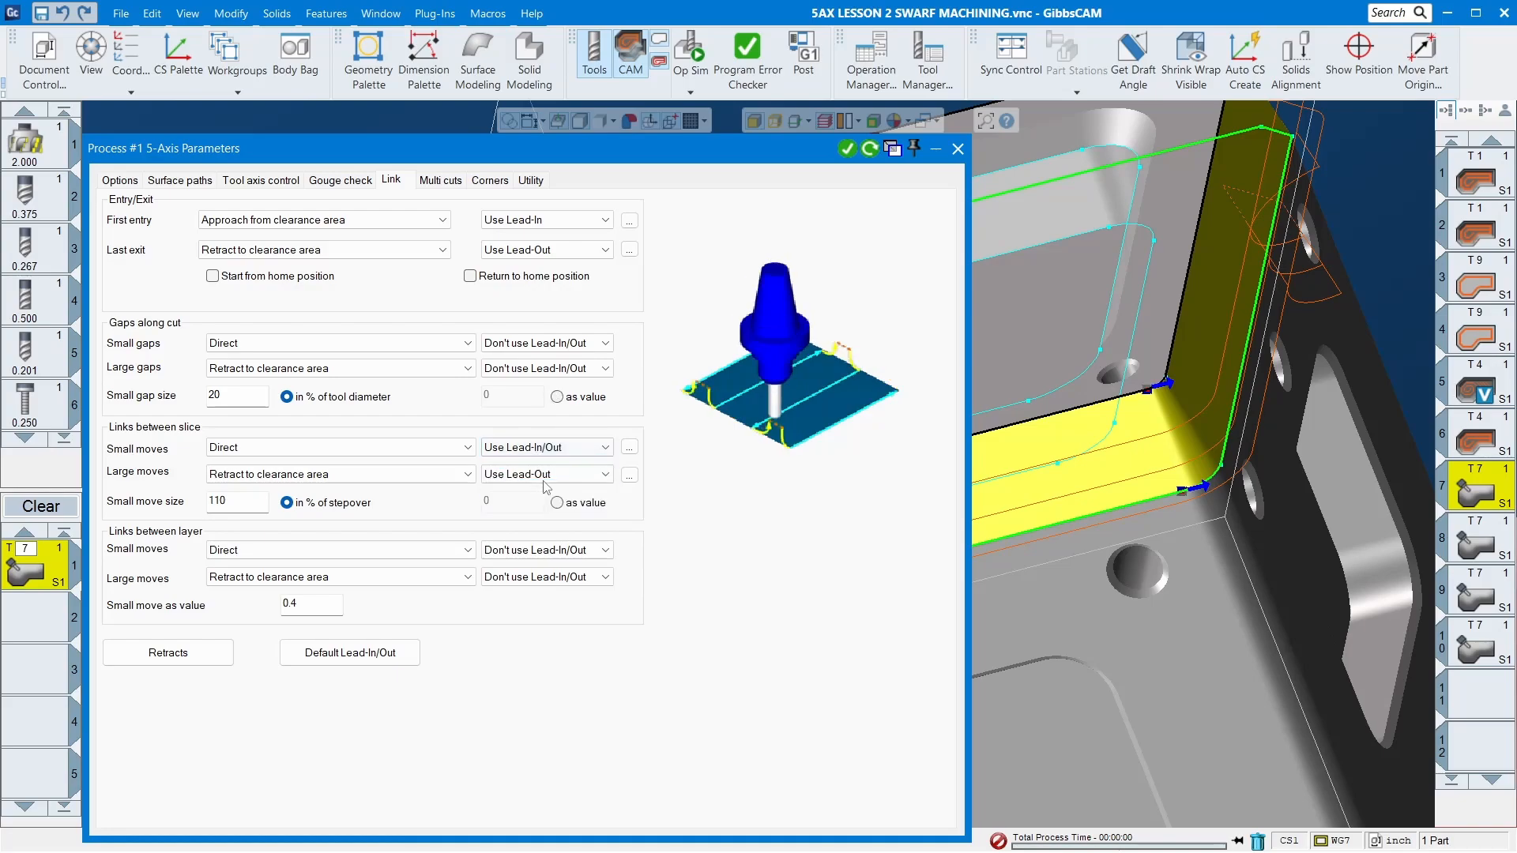
left_click(547, 474)
left_click(559, 515)
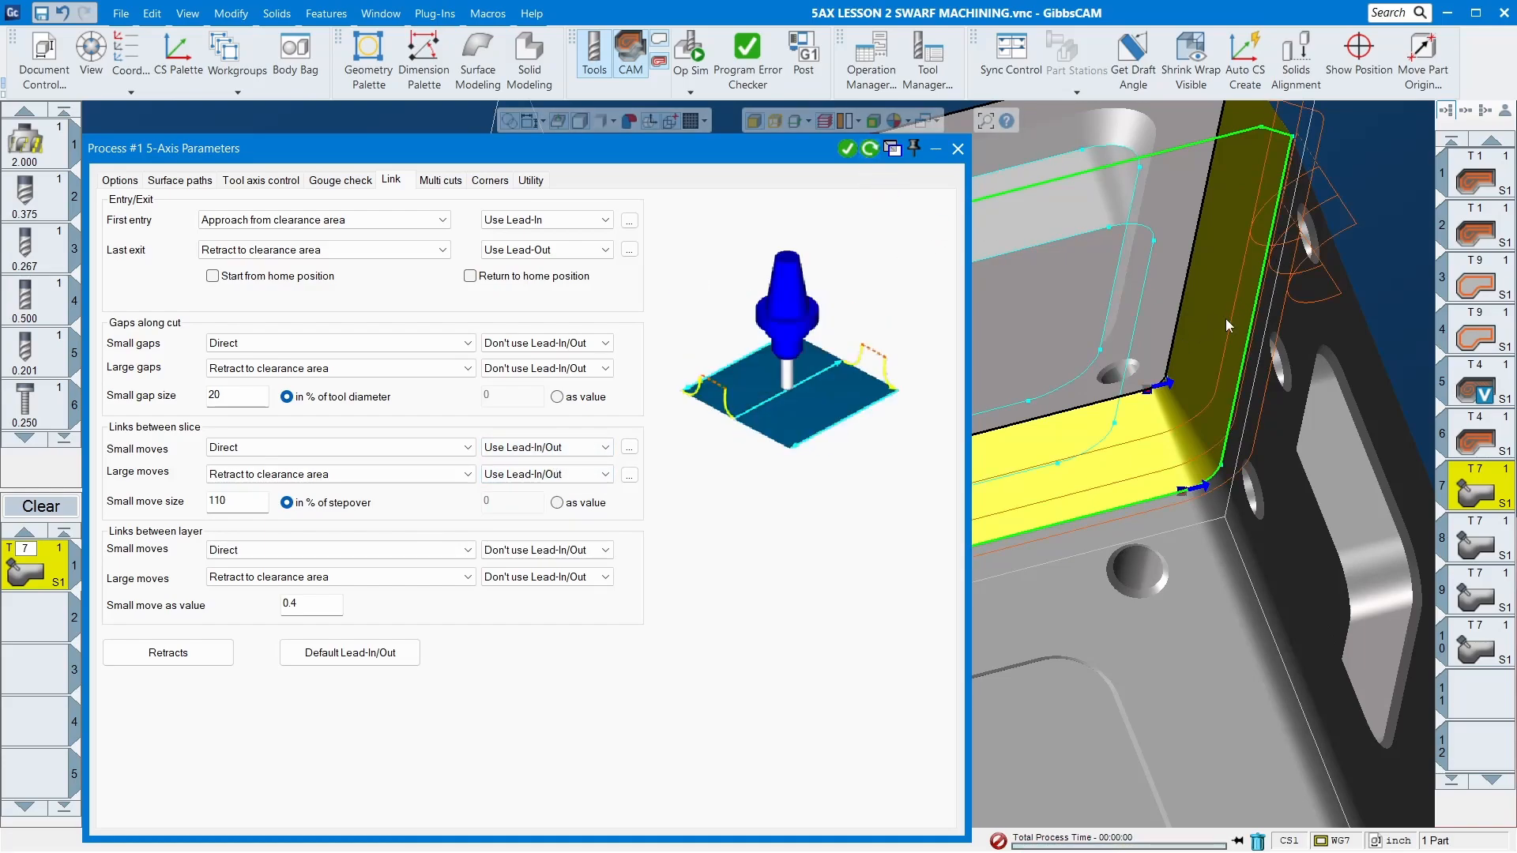
middle_click_drag(1225, 319, 1342, 257)
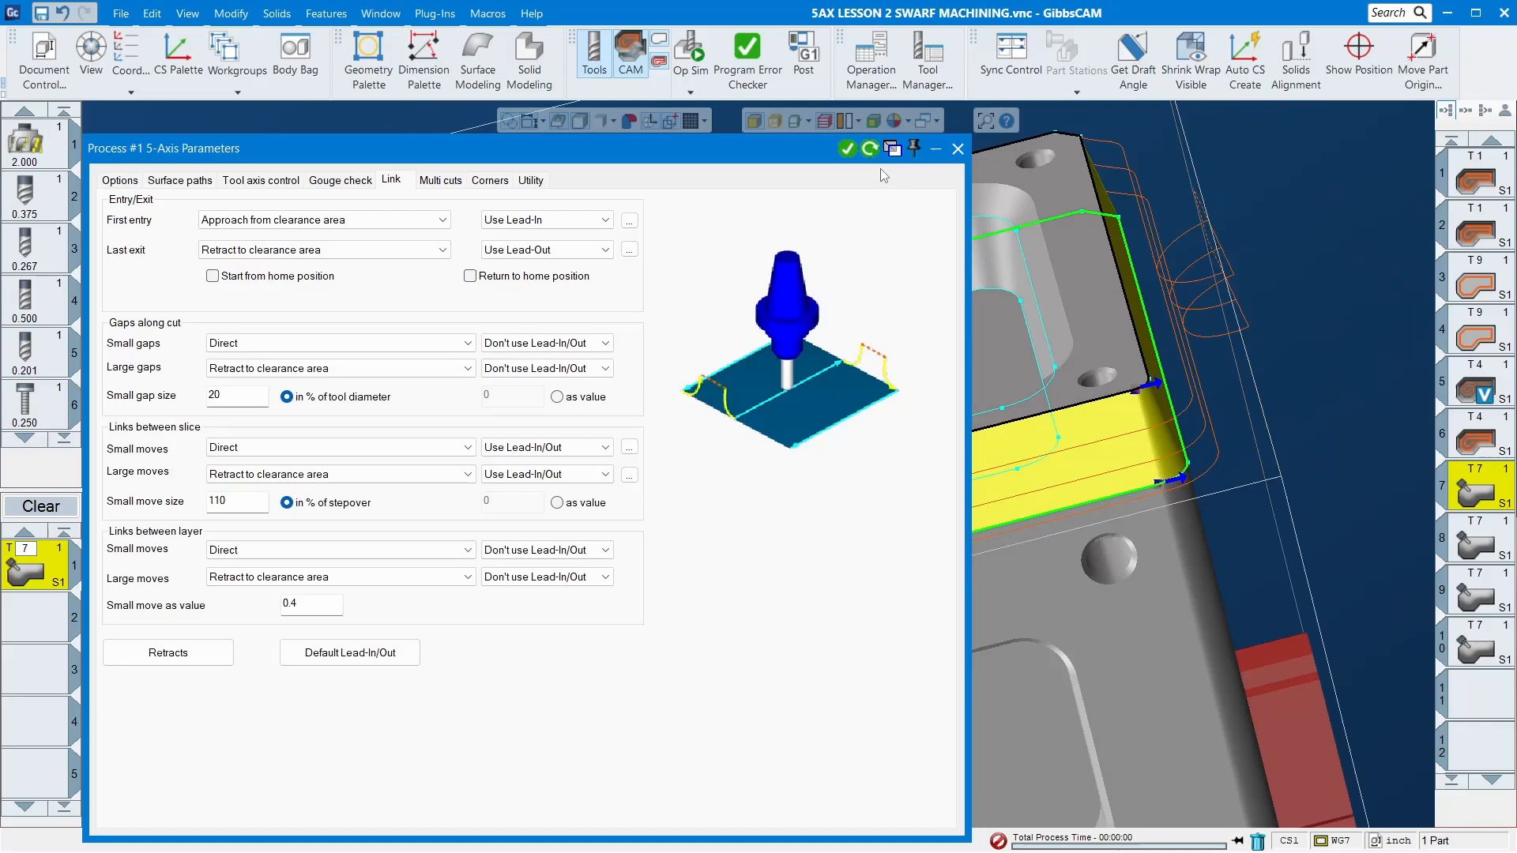
left_click(958, 148)
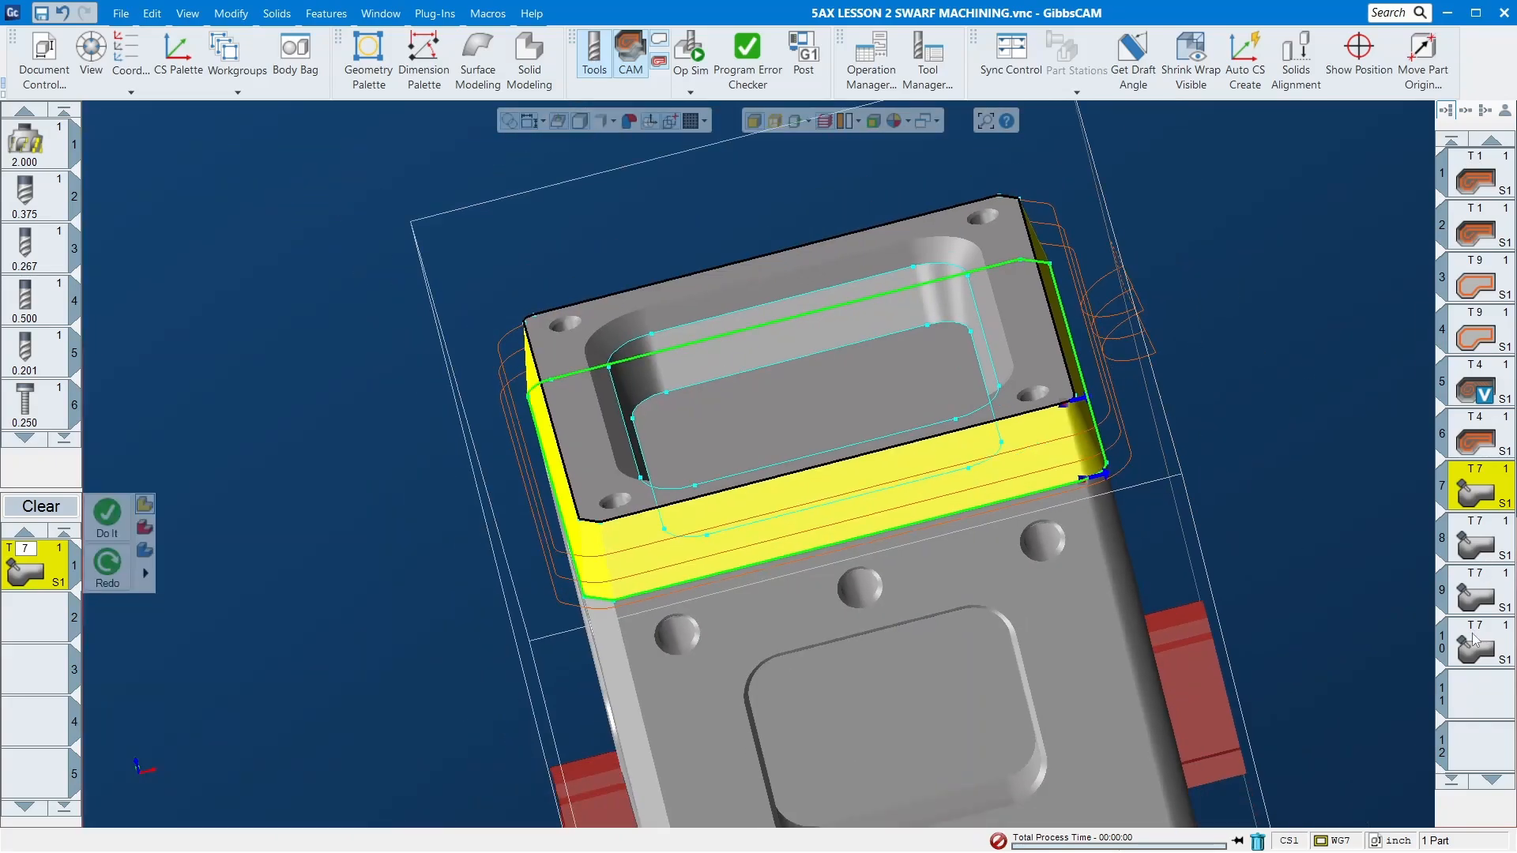
left_click(1482, 697)
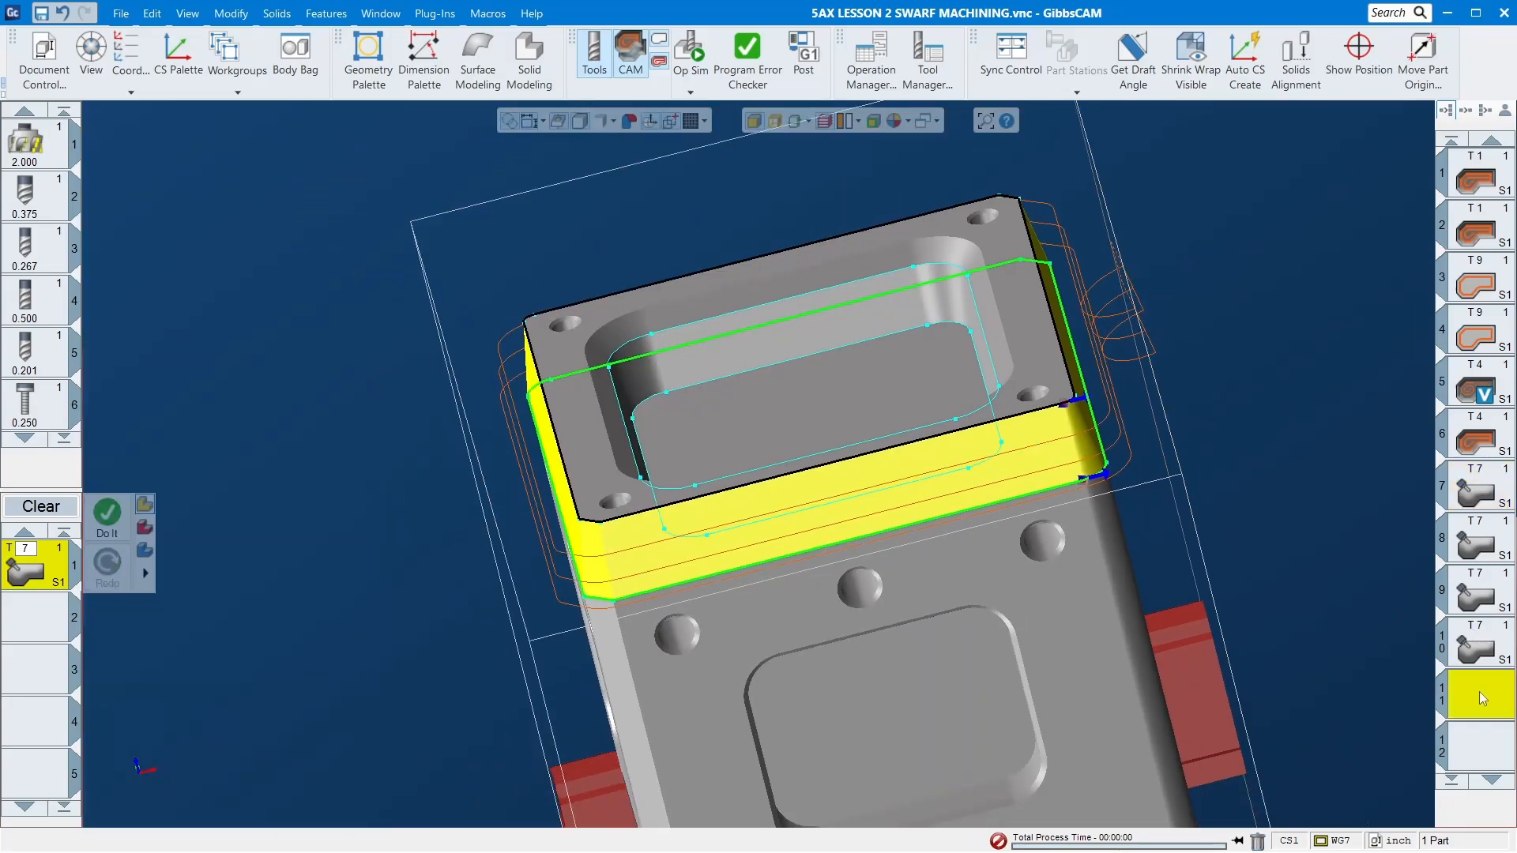
- Run an Op Sim rendering of operations 7 and 9 together at near-maximum speed
left_click(690, 49)
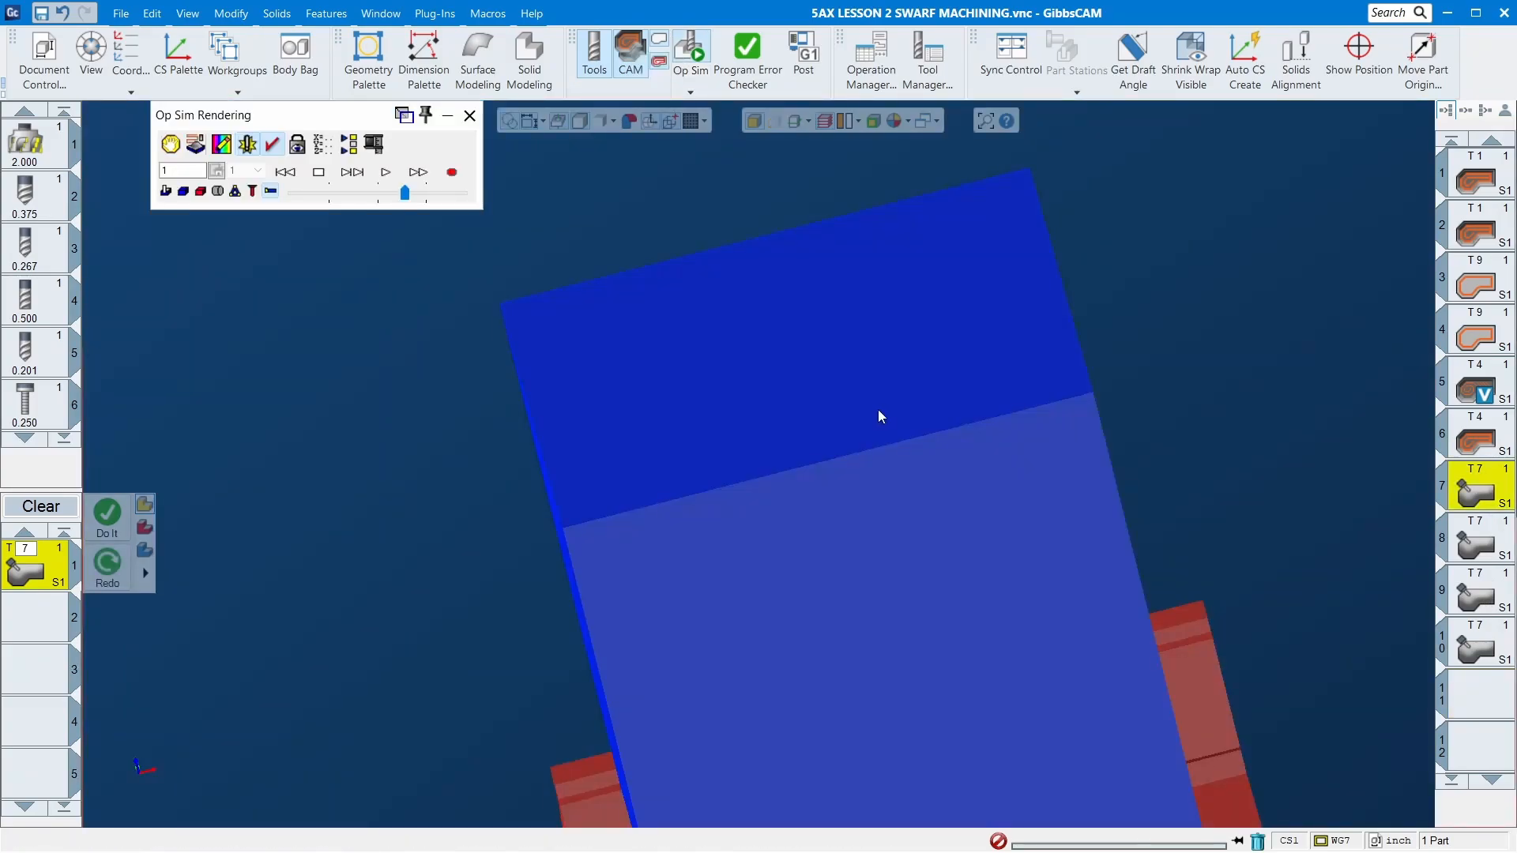
left_click(1493, 593)
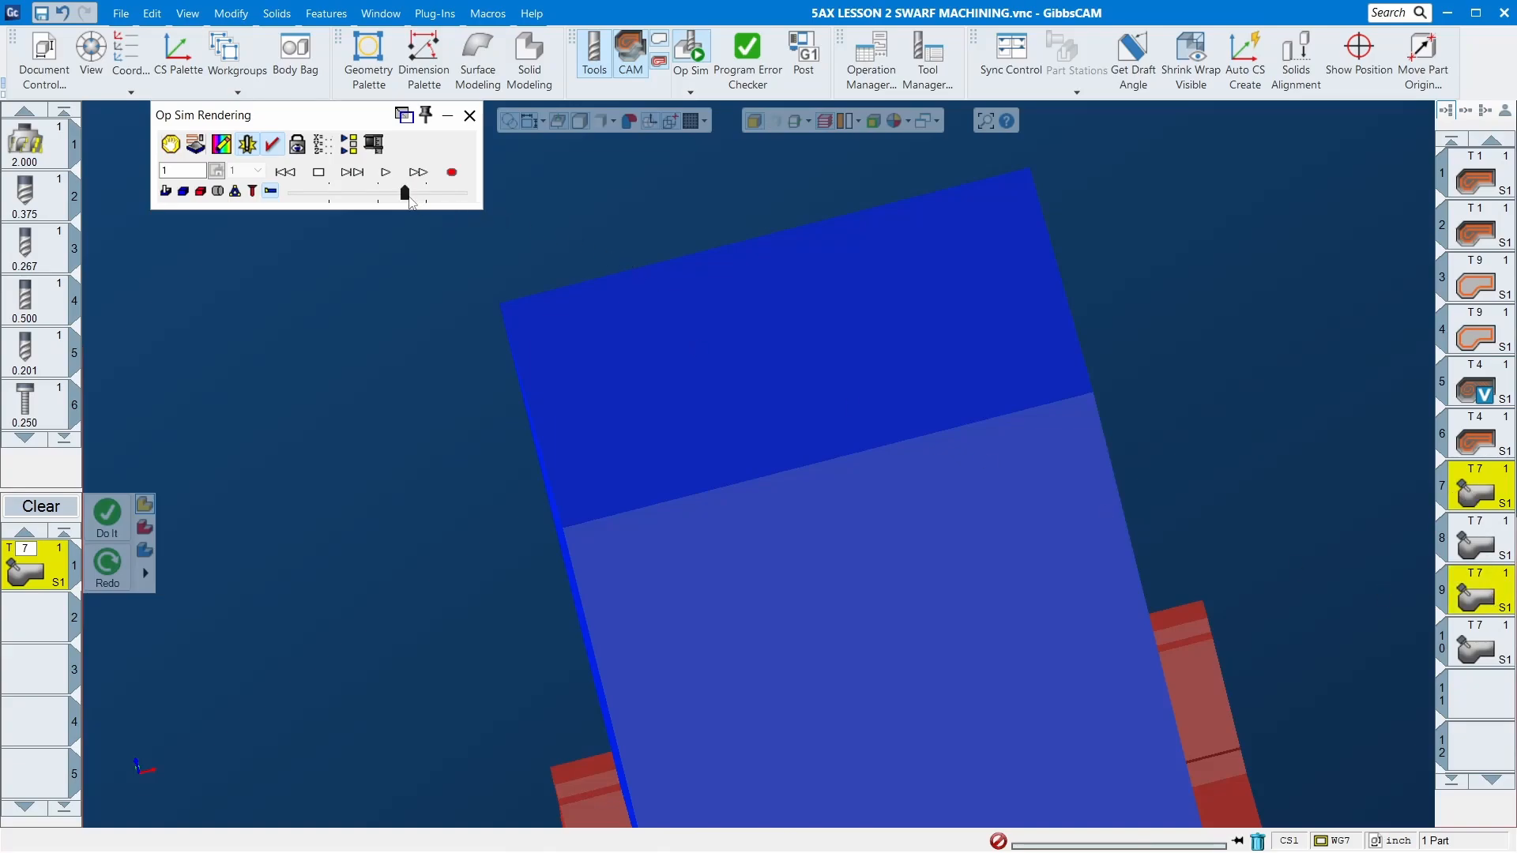
left_click_drag(406, 195, 465, 194)
left_click(384, 173)
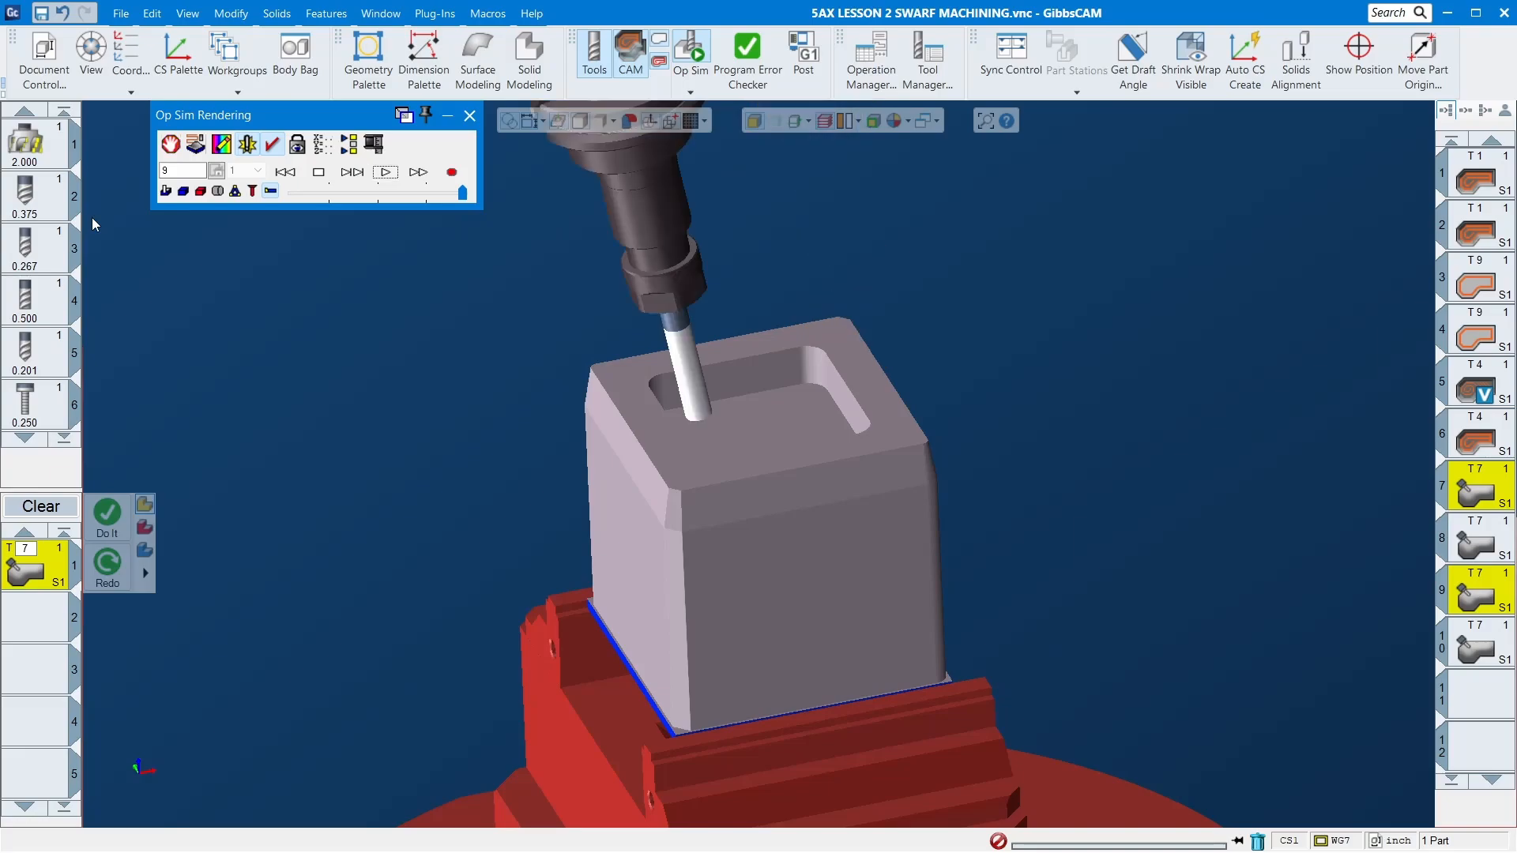
- Slow the simulation and examine a close view of operation 9's tool entering and cutting the tapered pocket wall
left_click(346, 195)
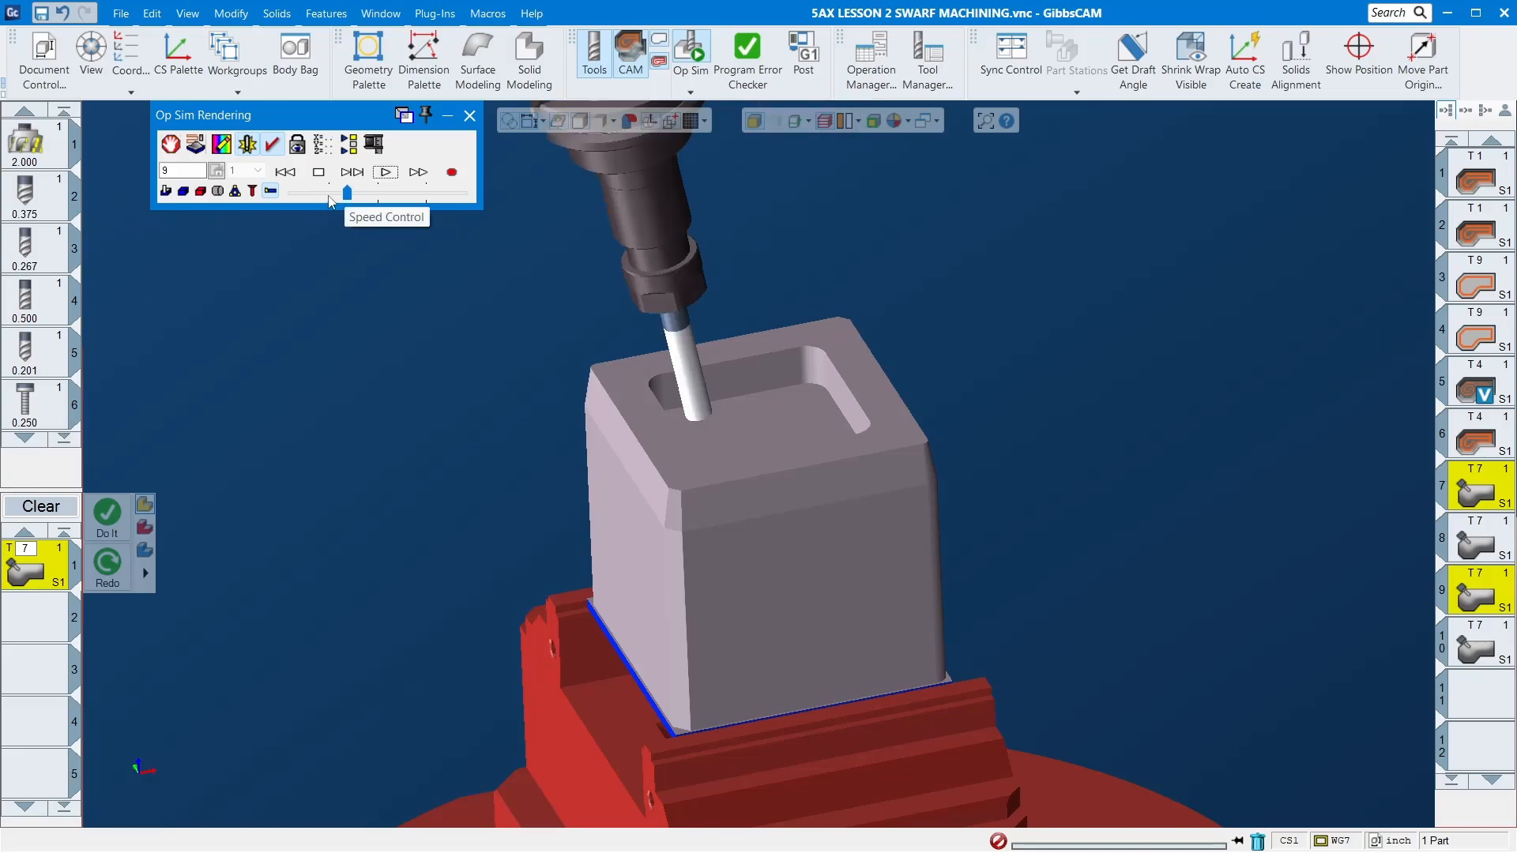
left_click(330, 195)
scroll(722, 350, "up", 5)
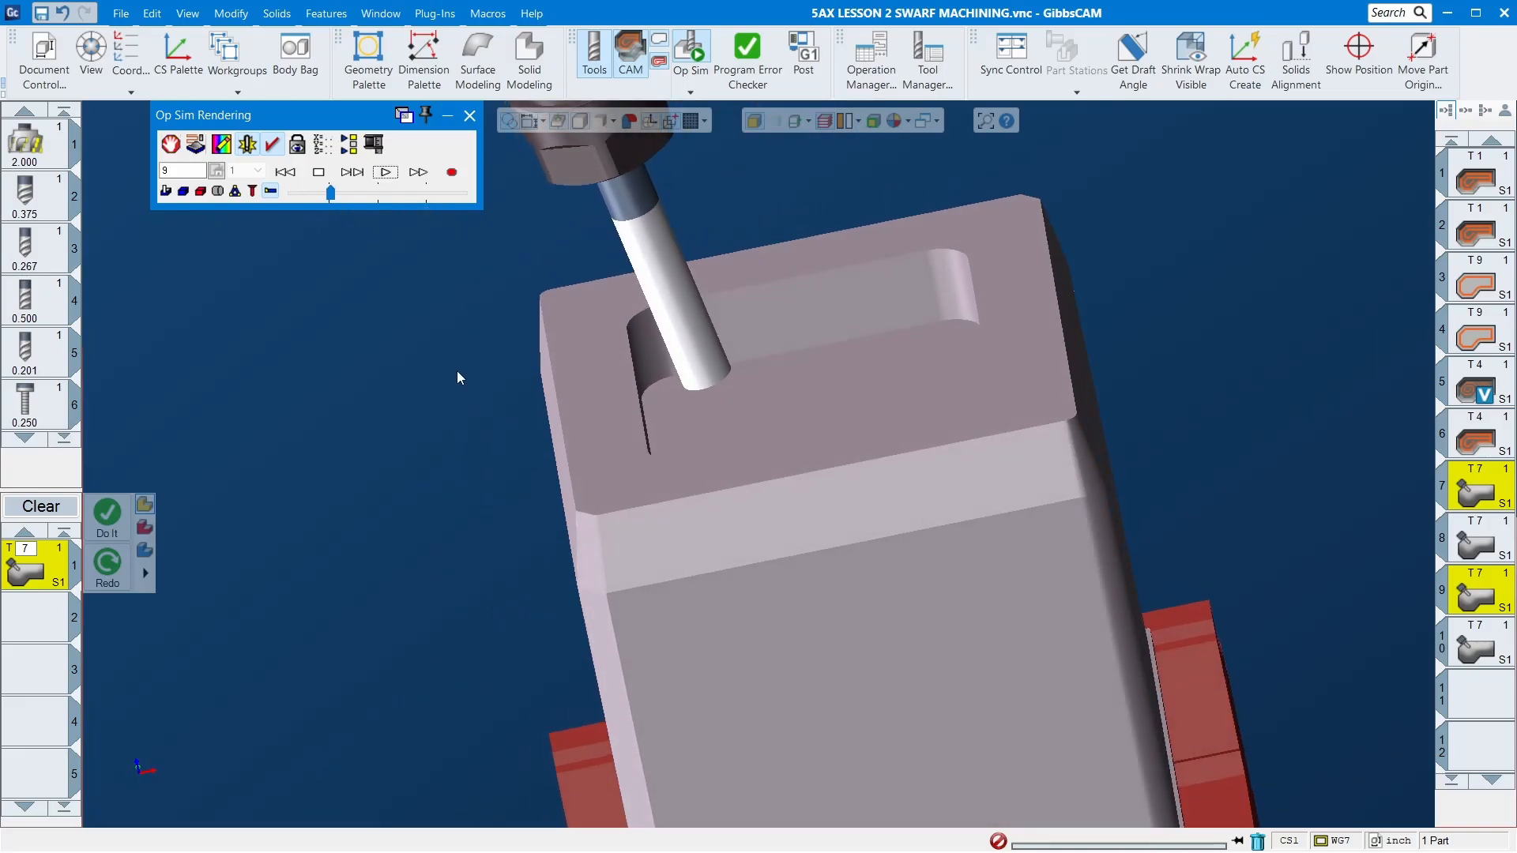
middle_click_drag(457, 378, 476, 345)
left_click(387, 174)
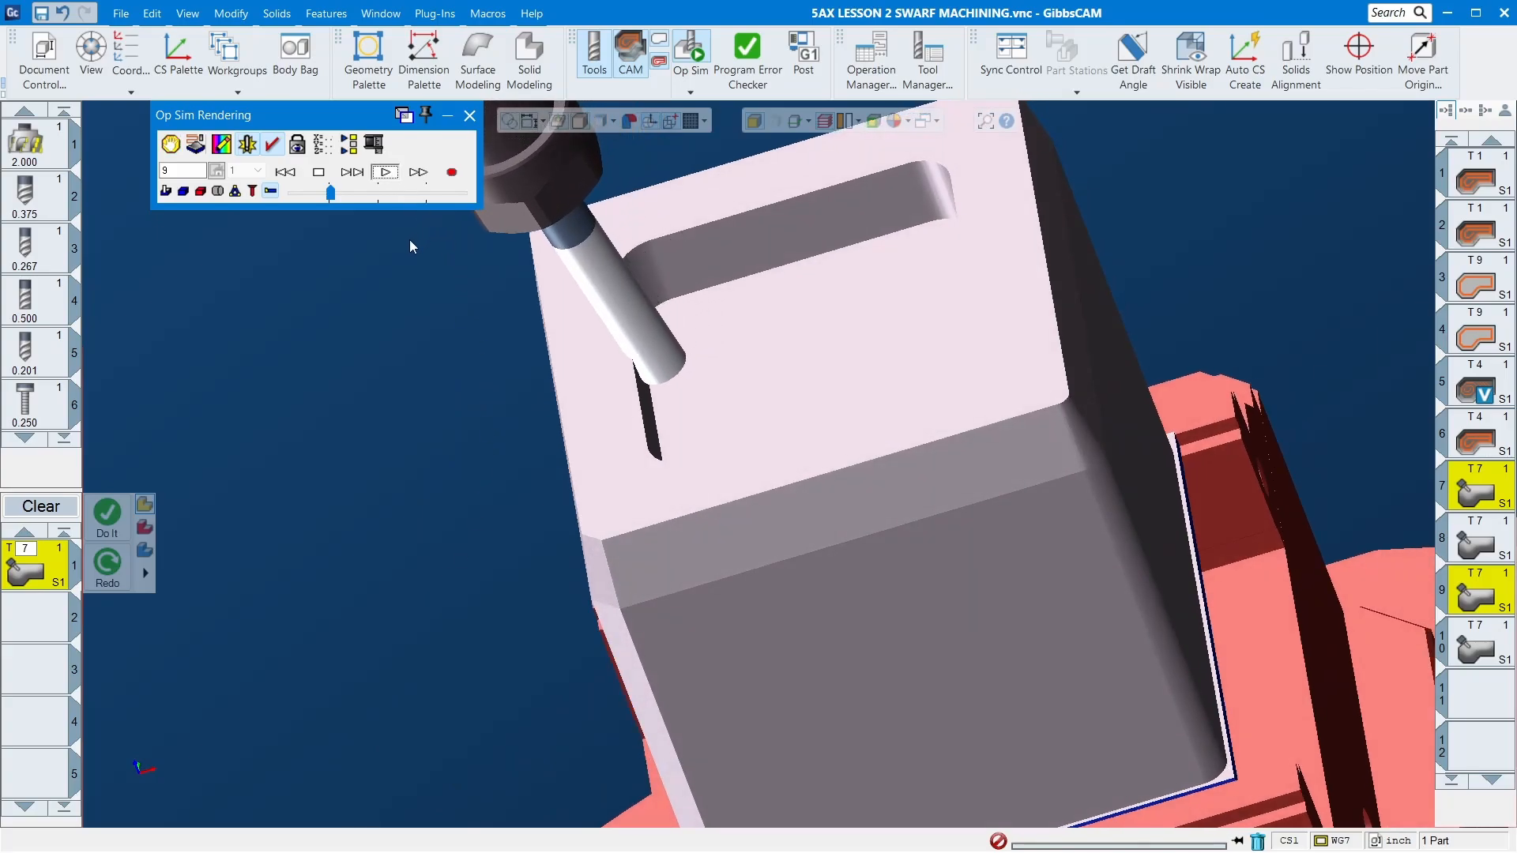
left_click(357, 193)
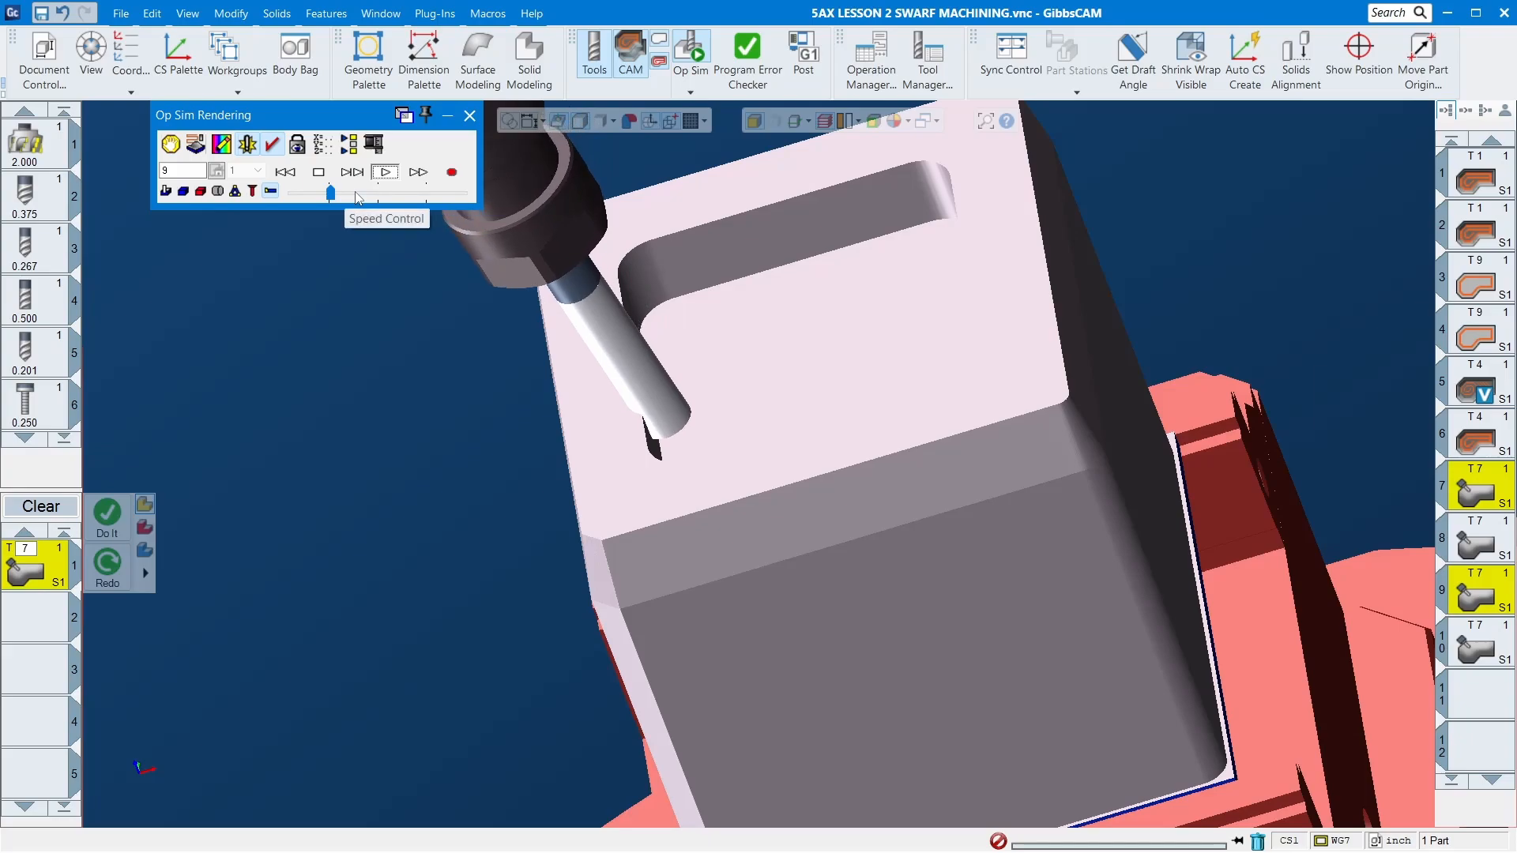
left_click(381, 192)
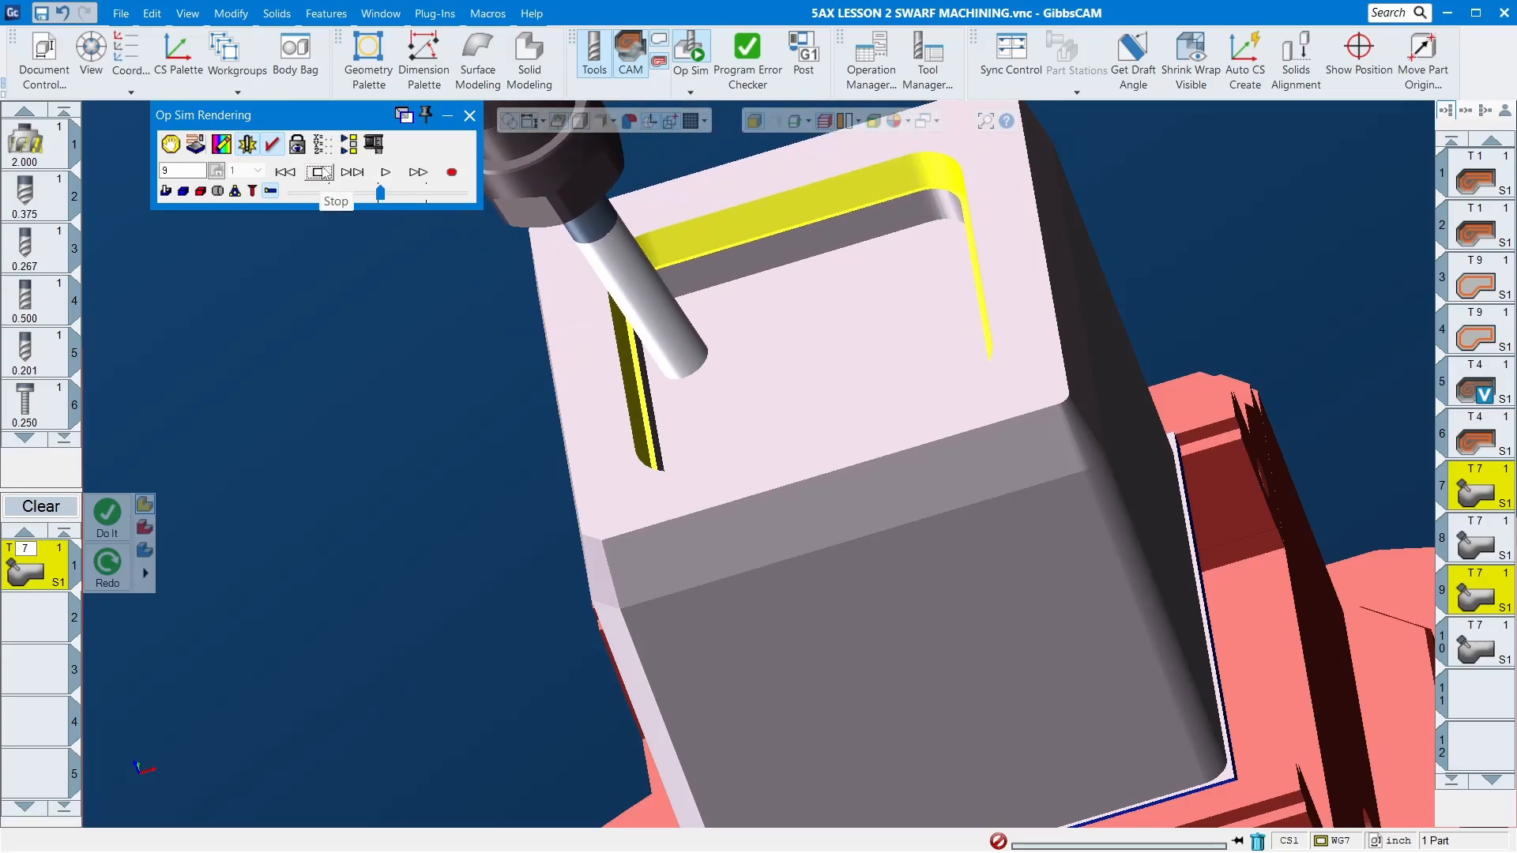
- Pause and resume the simulation at moderate speed to follow operation 9's next pass around the pocket, stopping it again
left_click(318, 172)
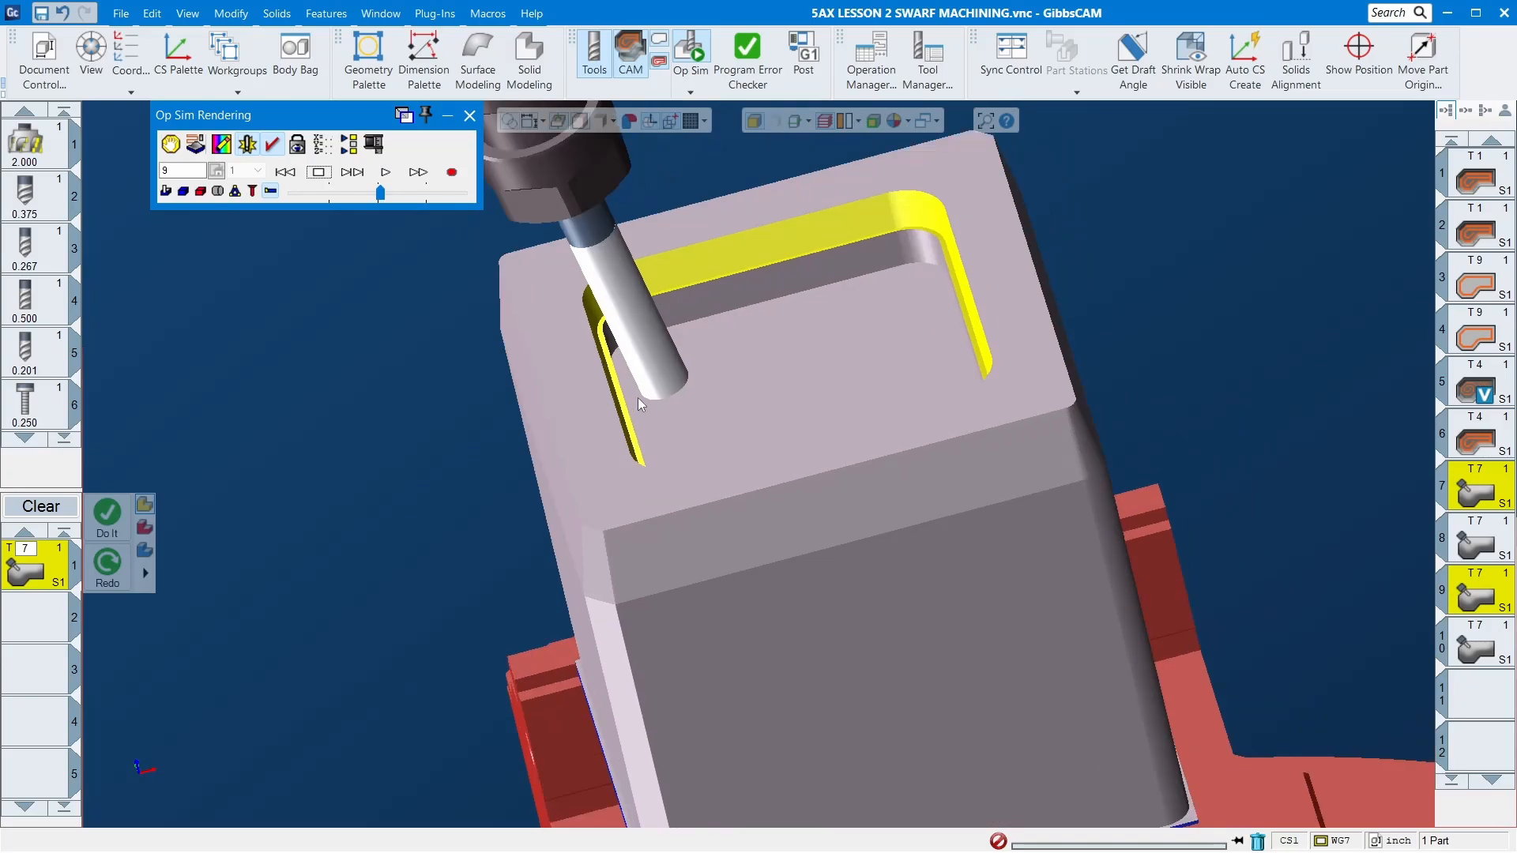
left_click(354, 192)
left_click(385, 173)
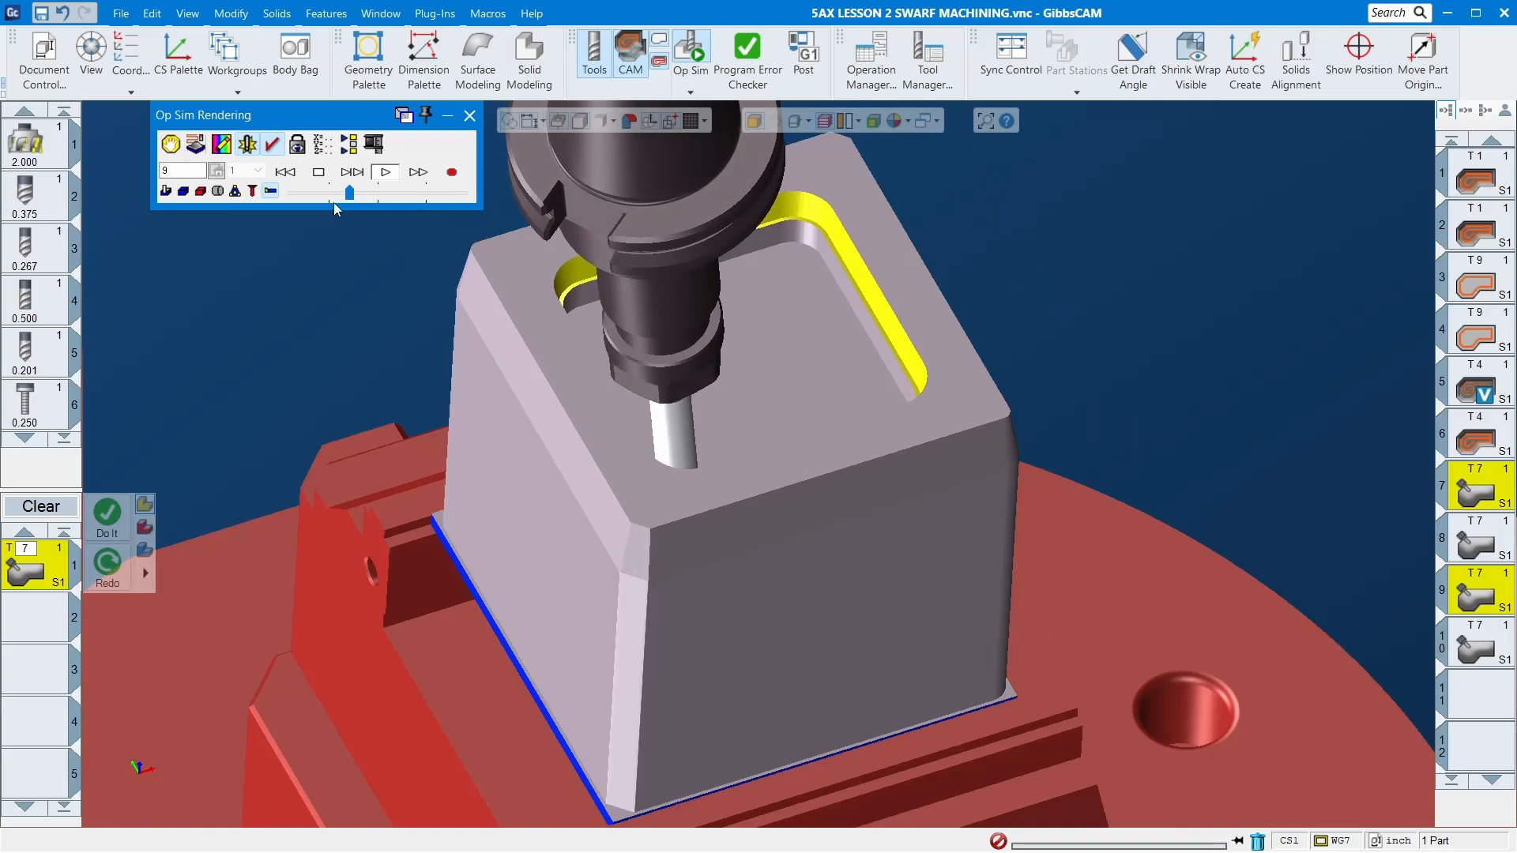
left_click_drag(349, 192, 378, 193)
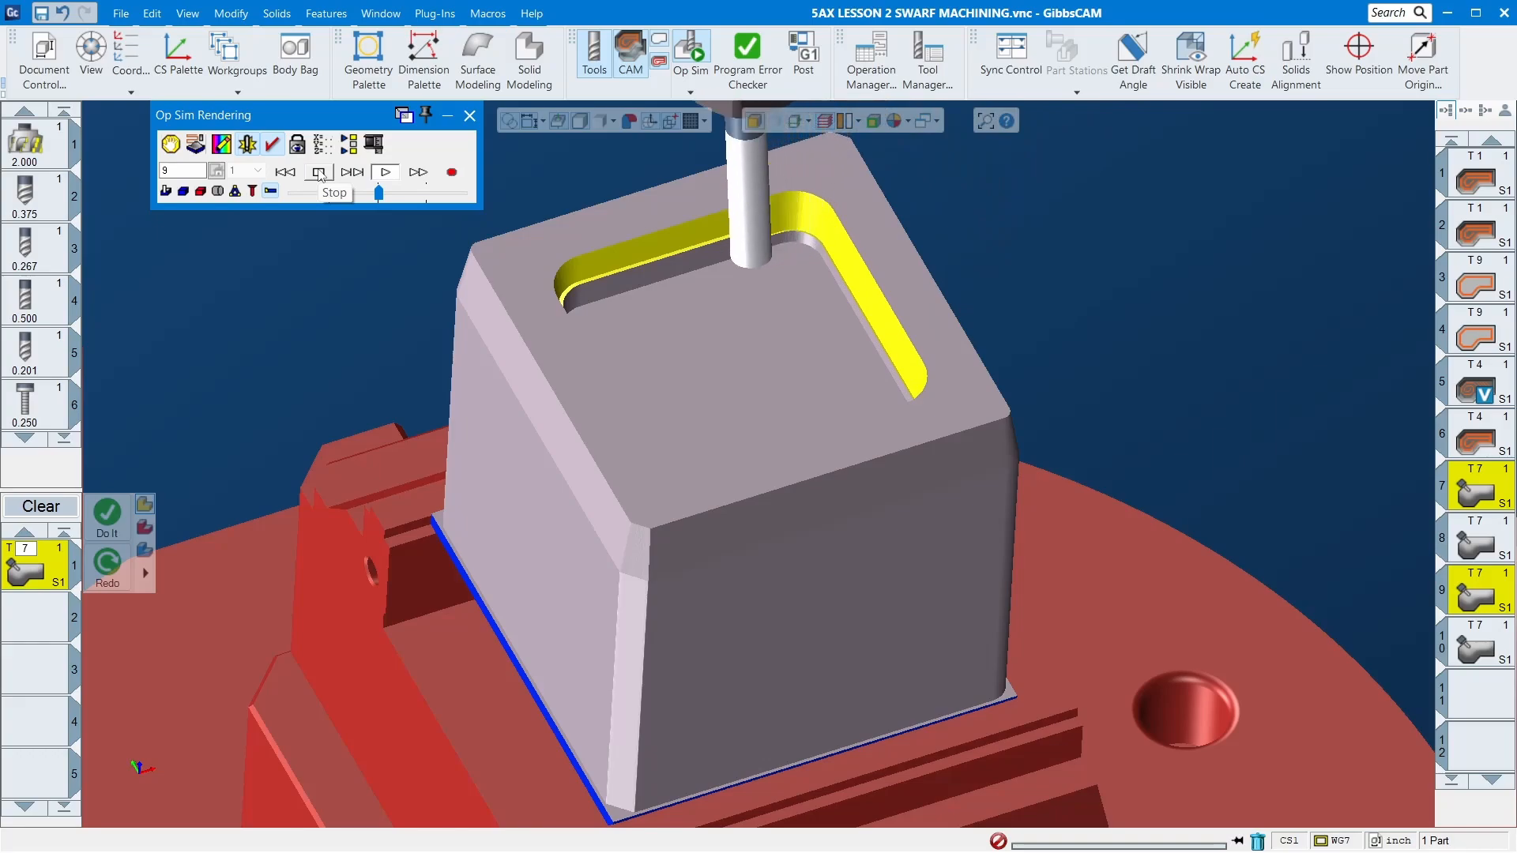
left_click(319, 173)
- Resume the simulation at low speed and inspect closely how the tool leads out and back in between pocket slices
left_click(327, 196)
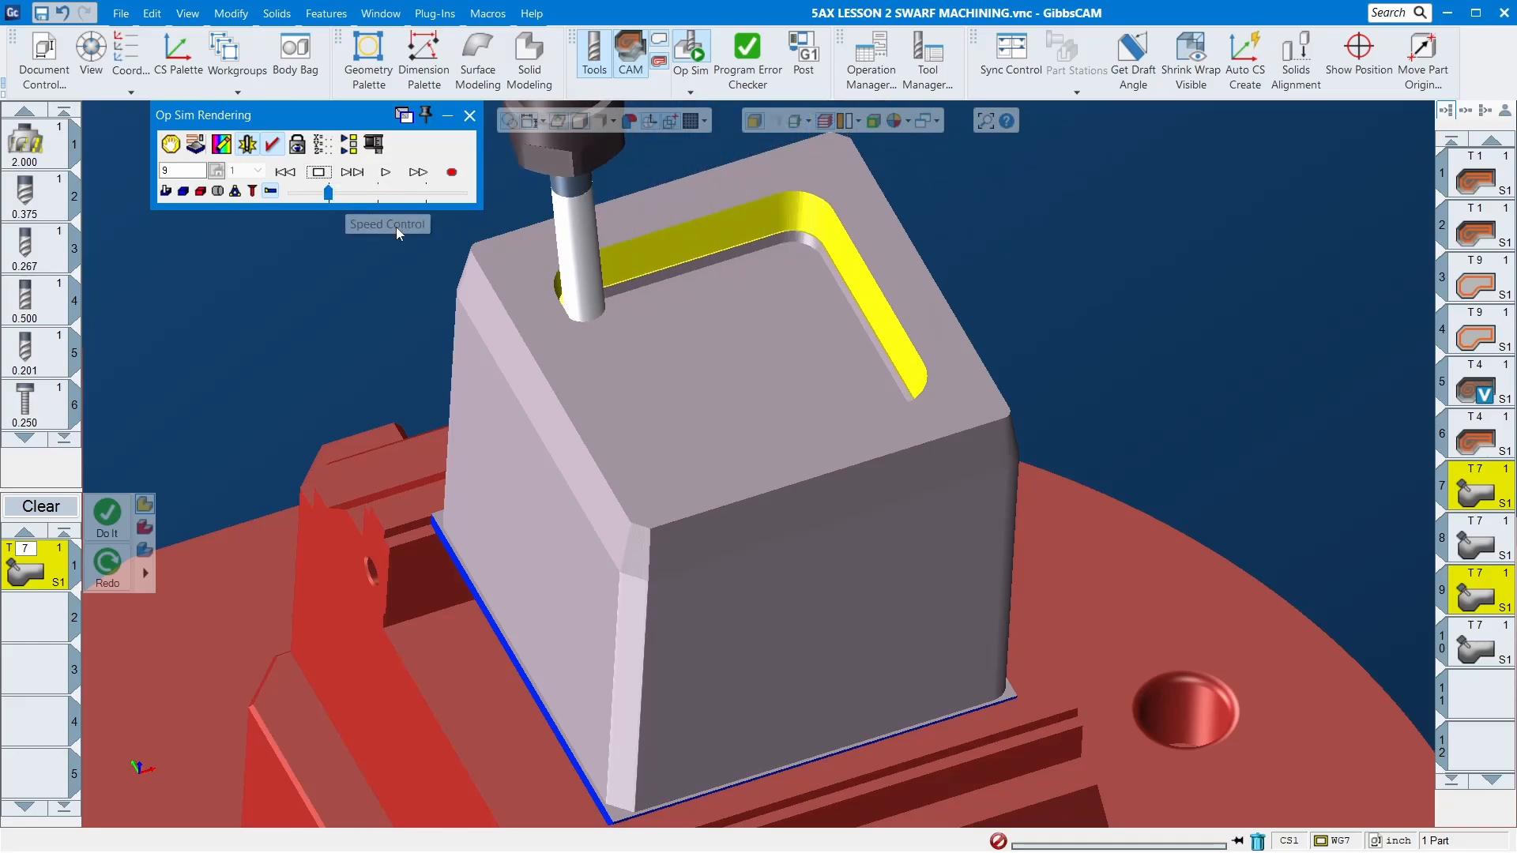
left_click(384, 172)
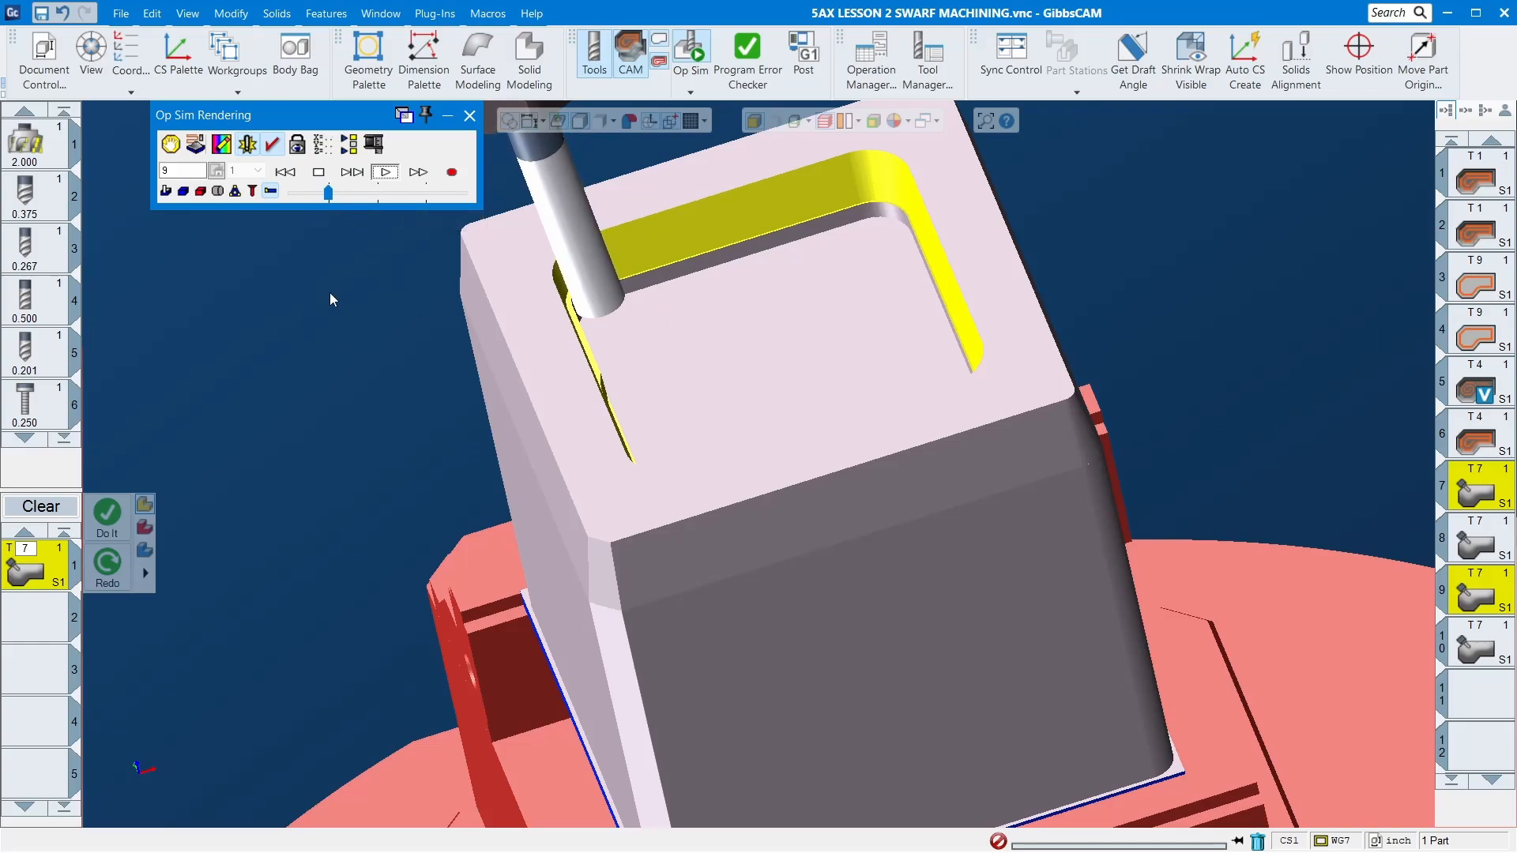
left_click(340, 201)
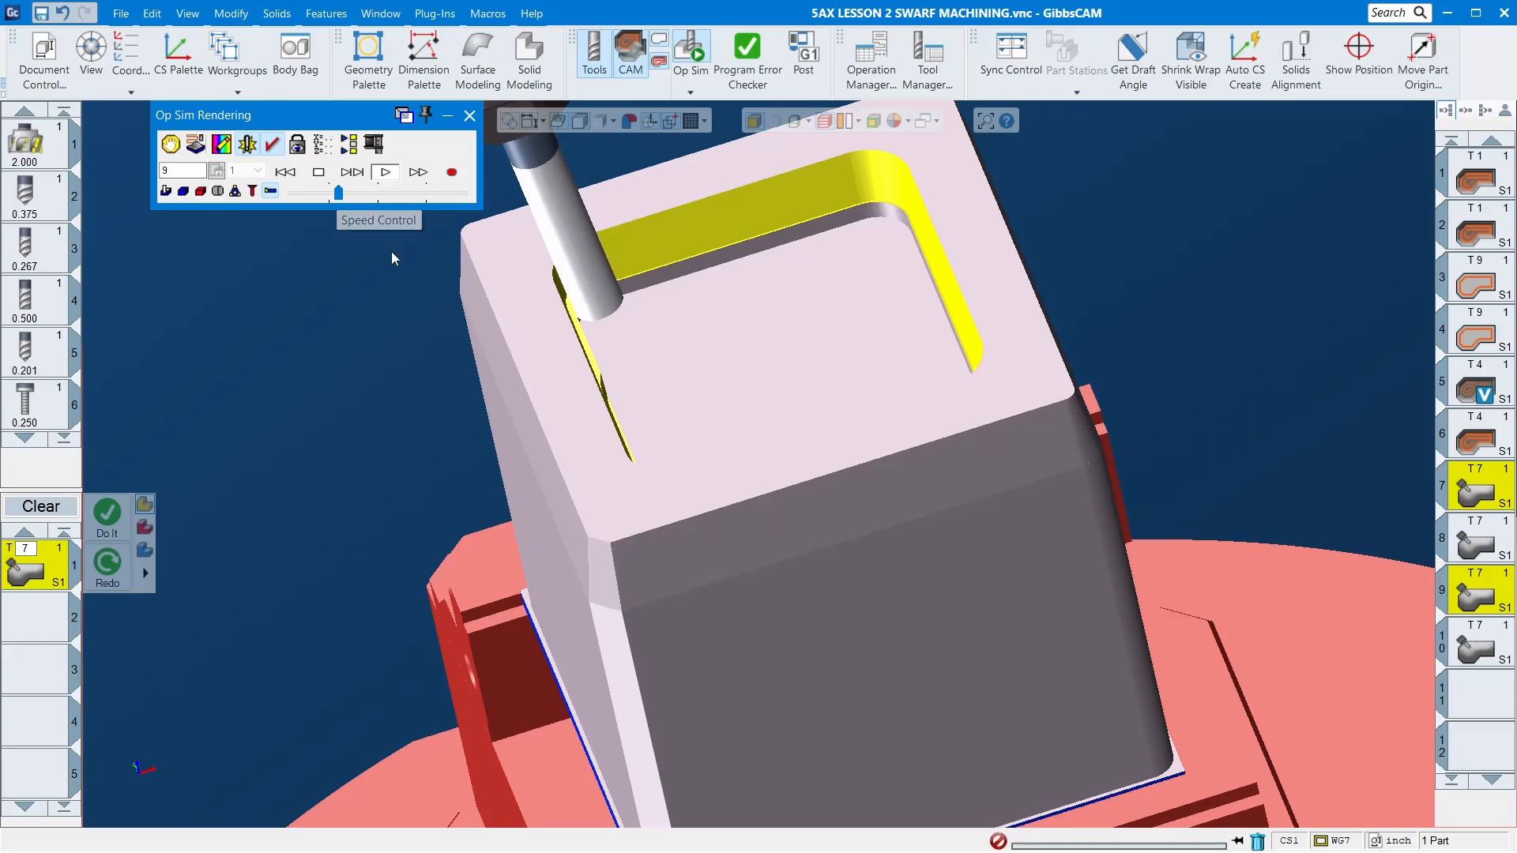
scroll(597, 355, "up", 2)
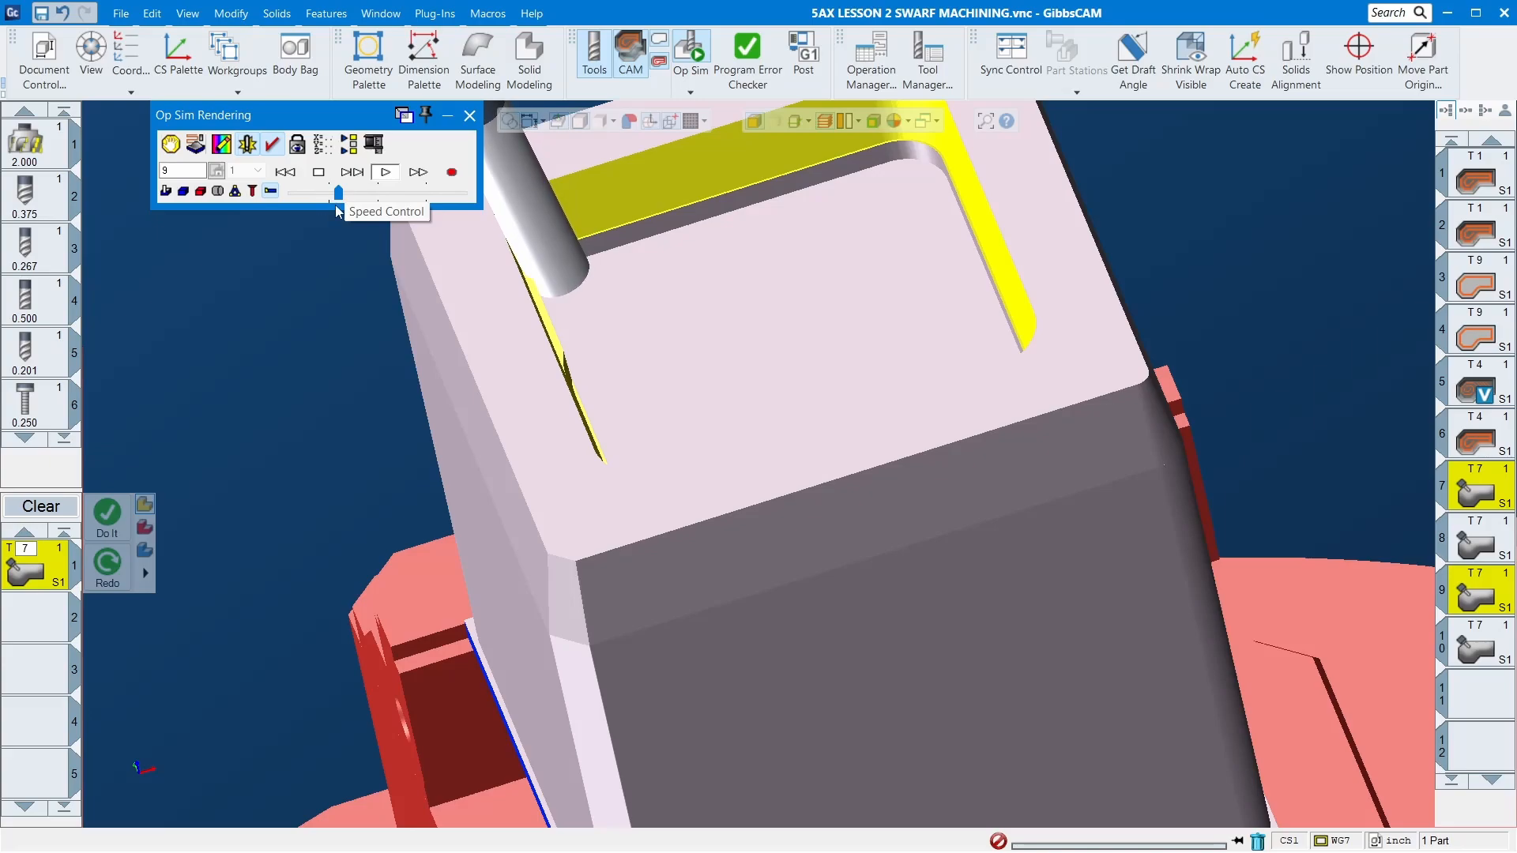
left_click_drag(339, 194, 353, 195)
left_click(316, 197)
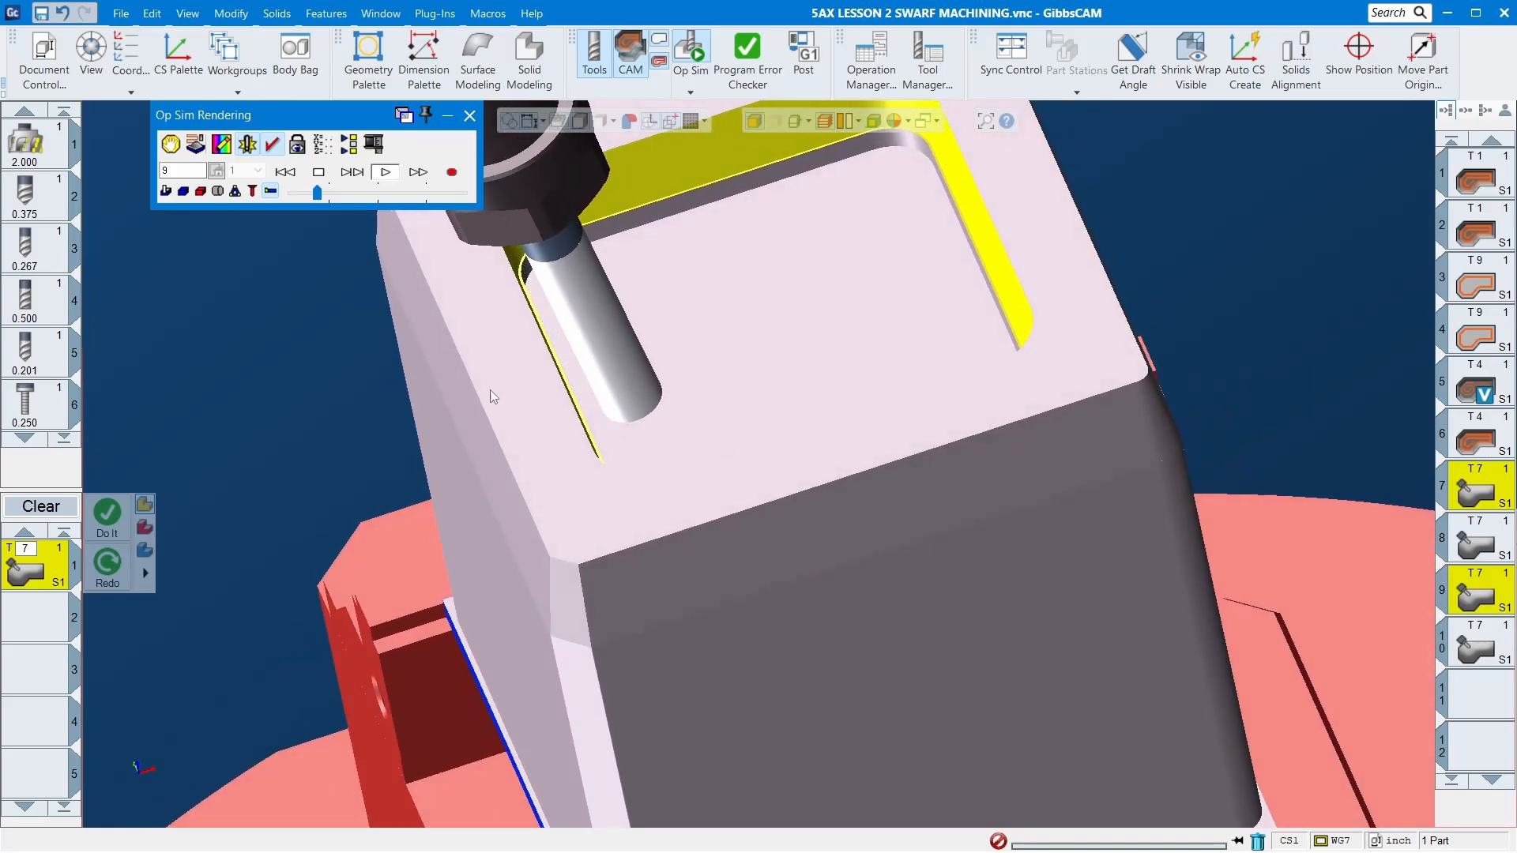
- Speed the simulation through to the program end, view the machined part, and close the simulation
left_click(428, 192)
left_click(449, 194)
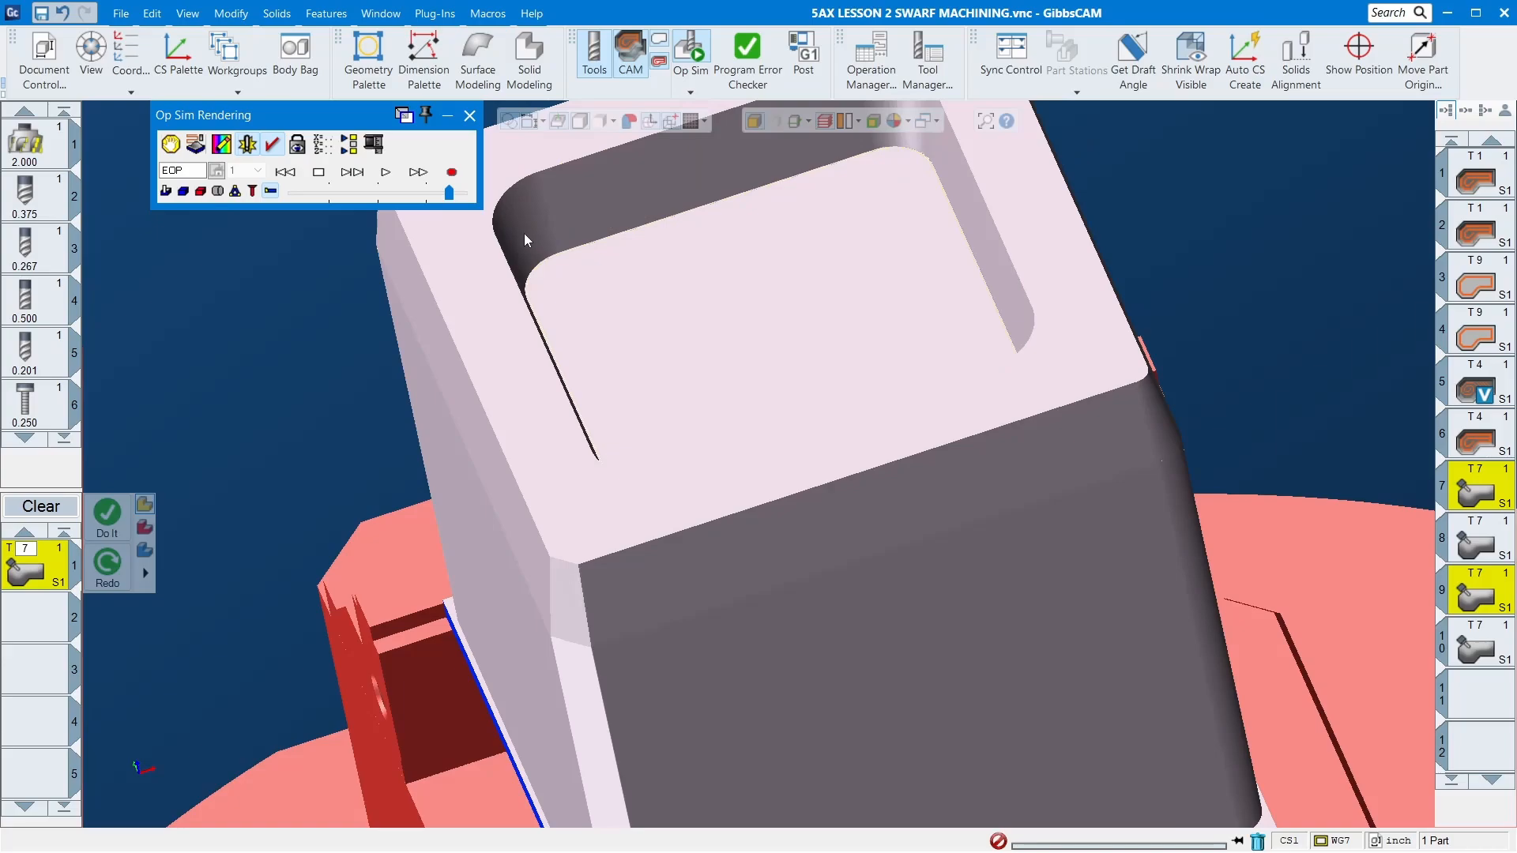
scroll(545, 337, "down", 5)
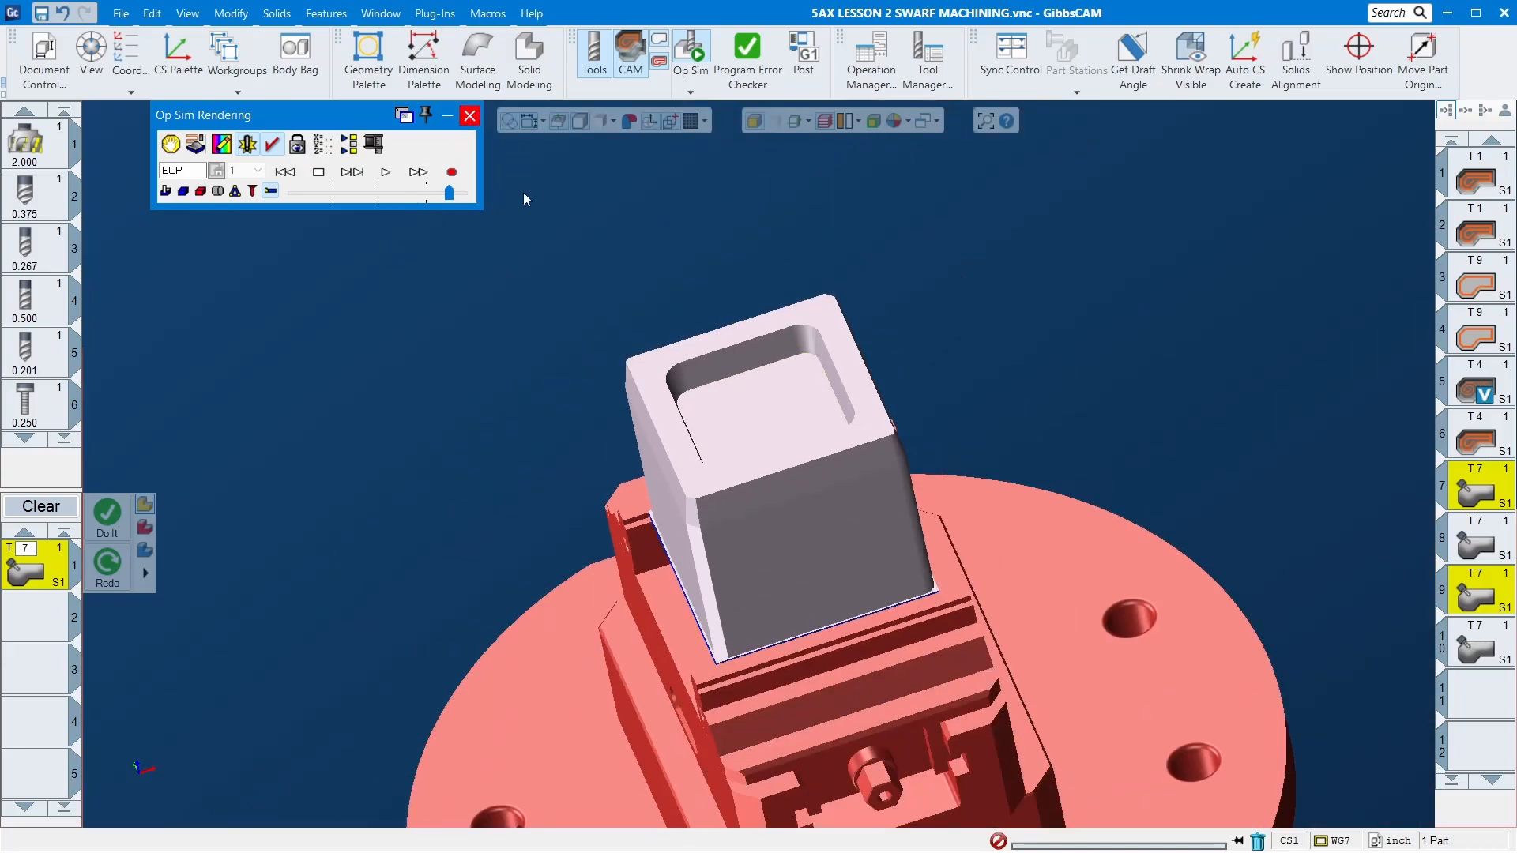
left_click(470, 116)
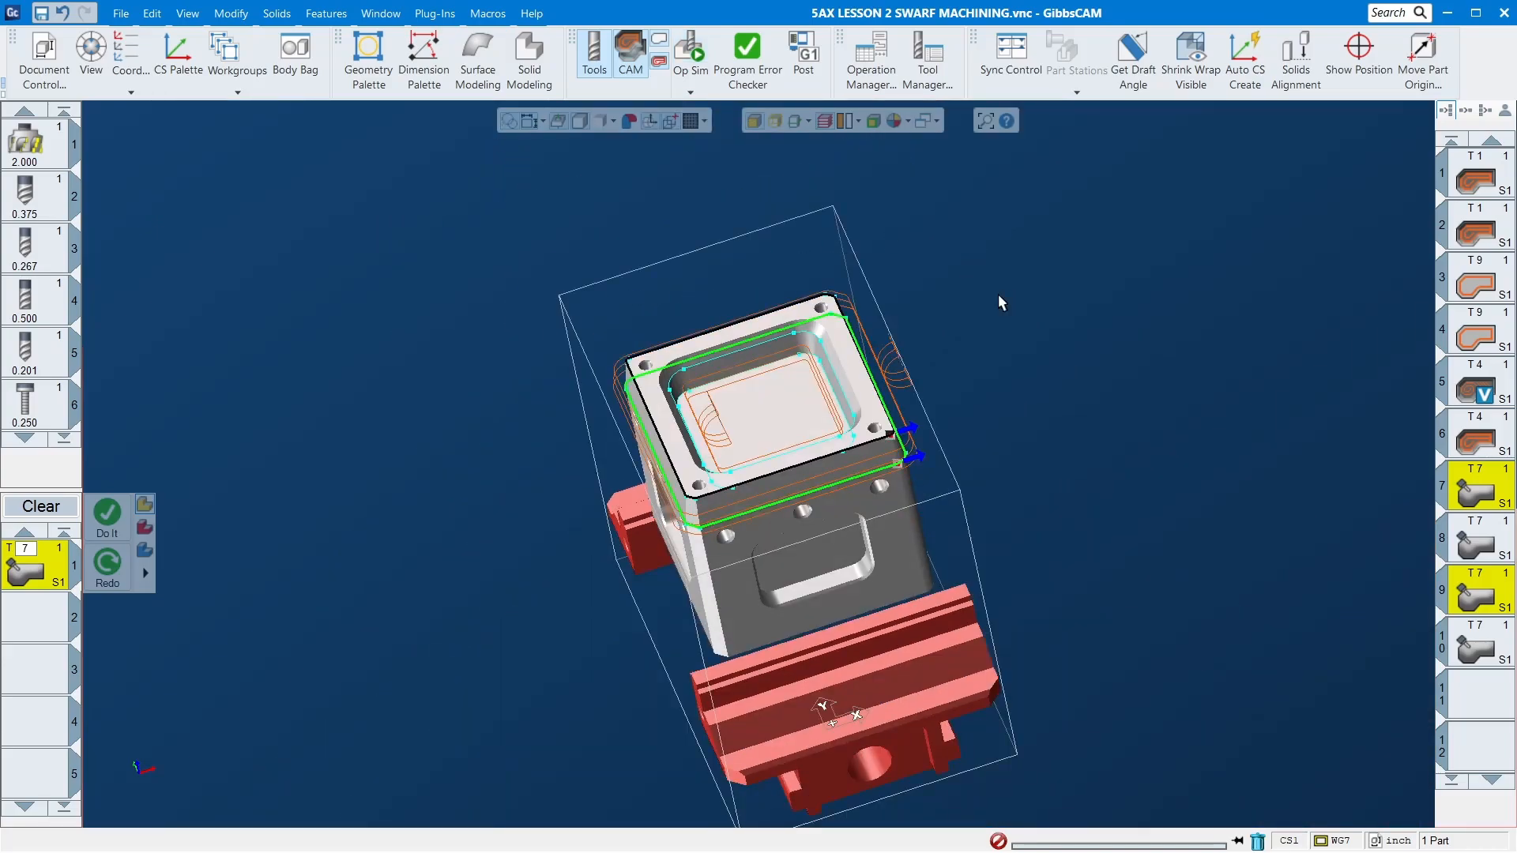
- From an isometric view of the part, select operation 8 and examine its toolpath along the outer angled walls
key("ctrl+i")
key("ctrl+u")
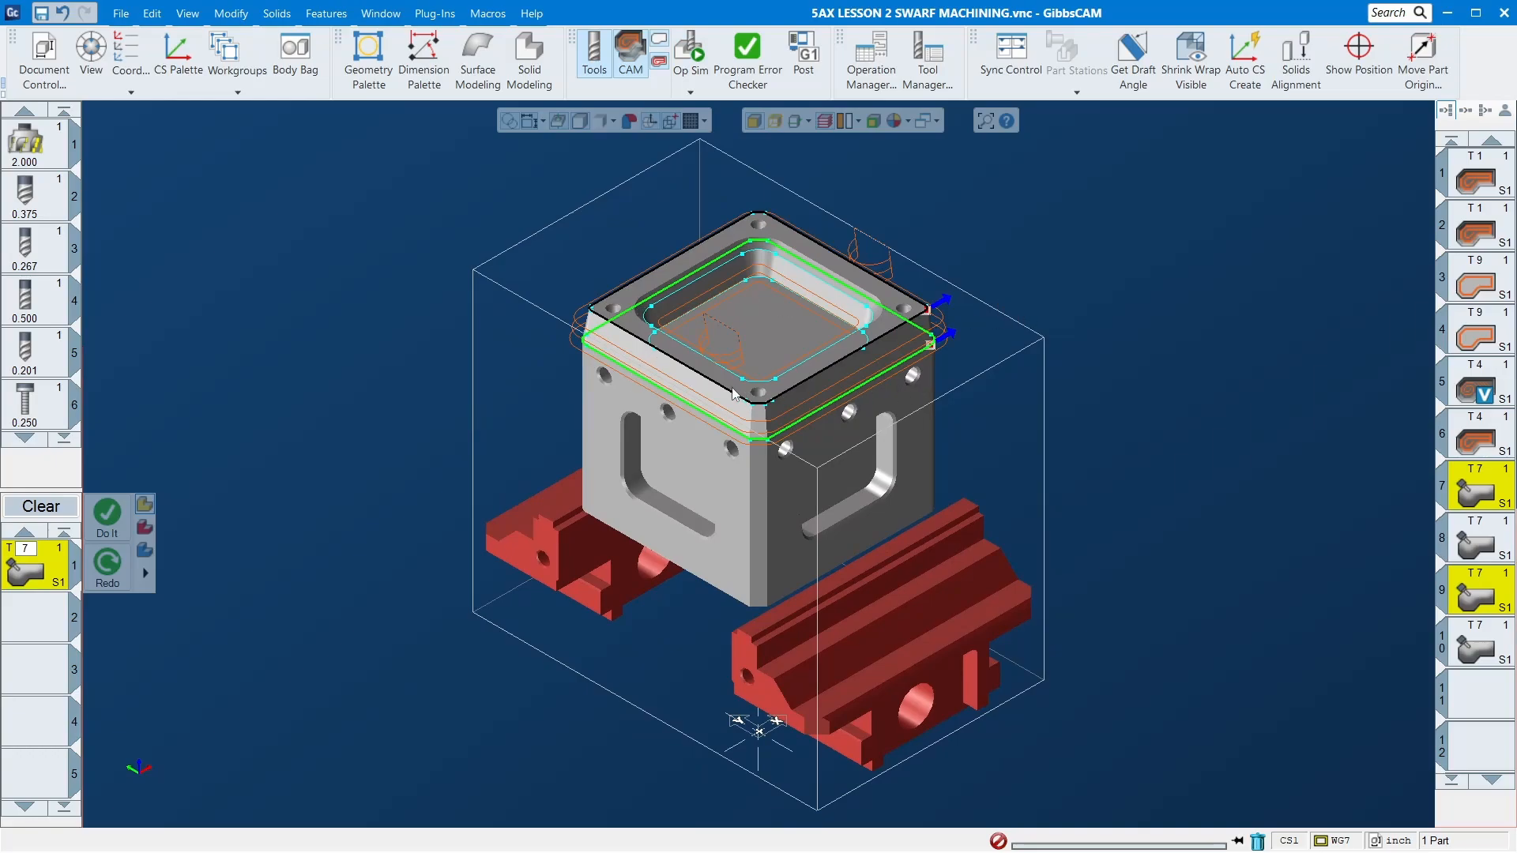
middle_click_drag(732, 389, 555, 225)
scroll(648, 334, "up", 3)
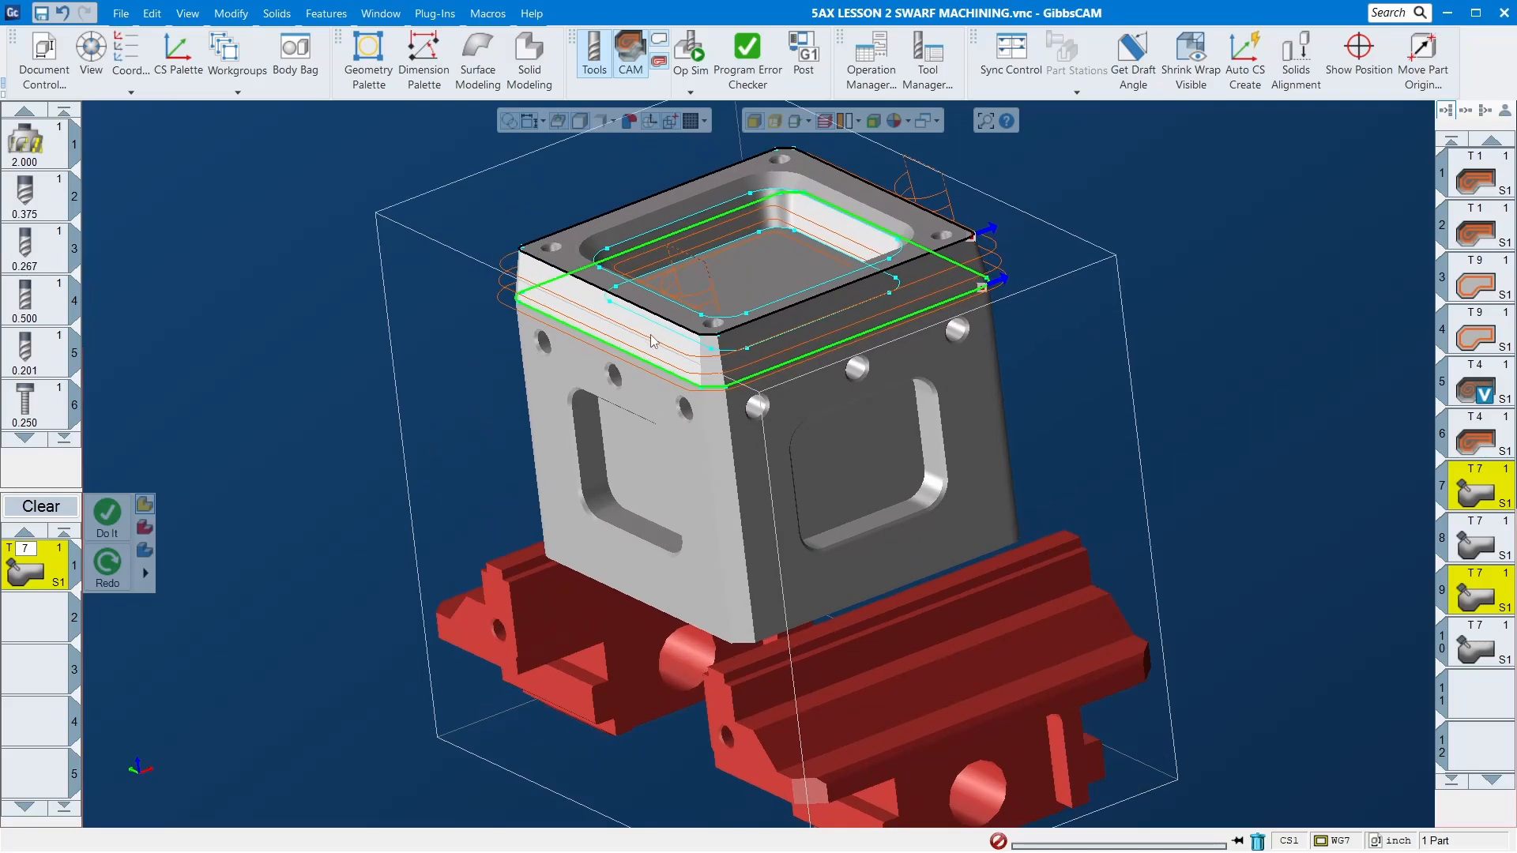
middle_click_drag(652, 341, 368, 363)
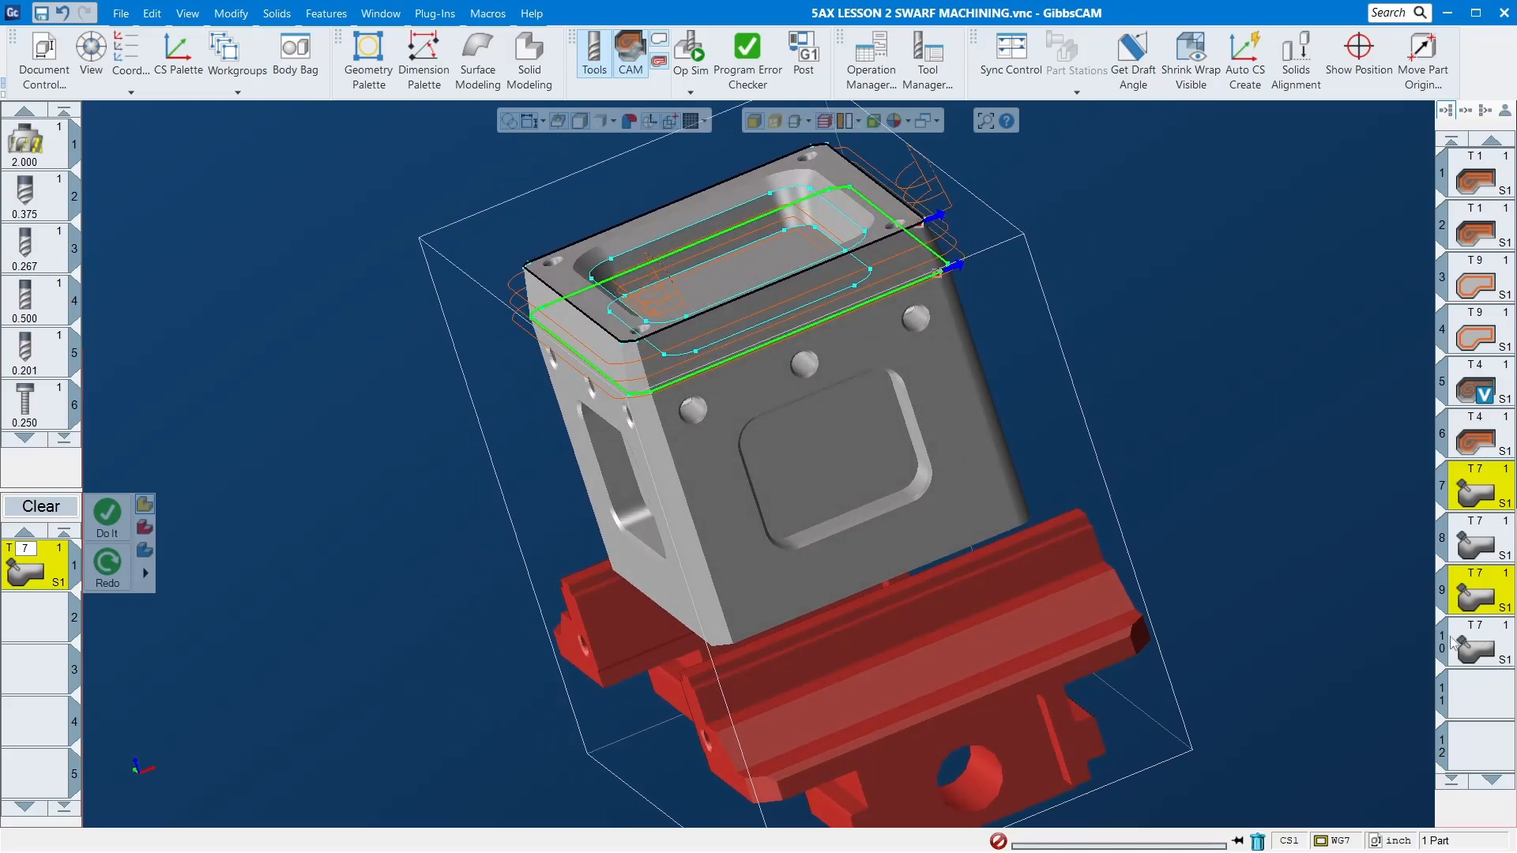
left_click(1485, 543)
left_click(622, 374)
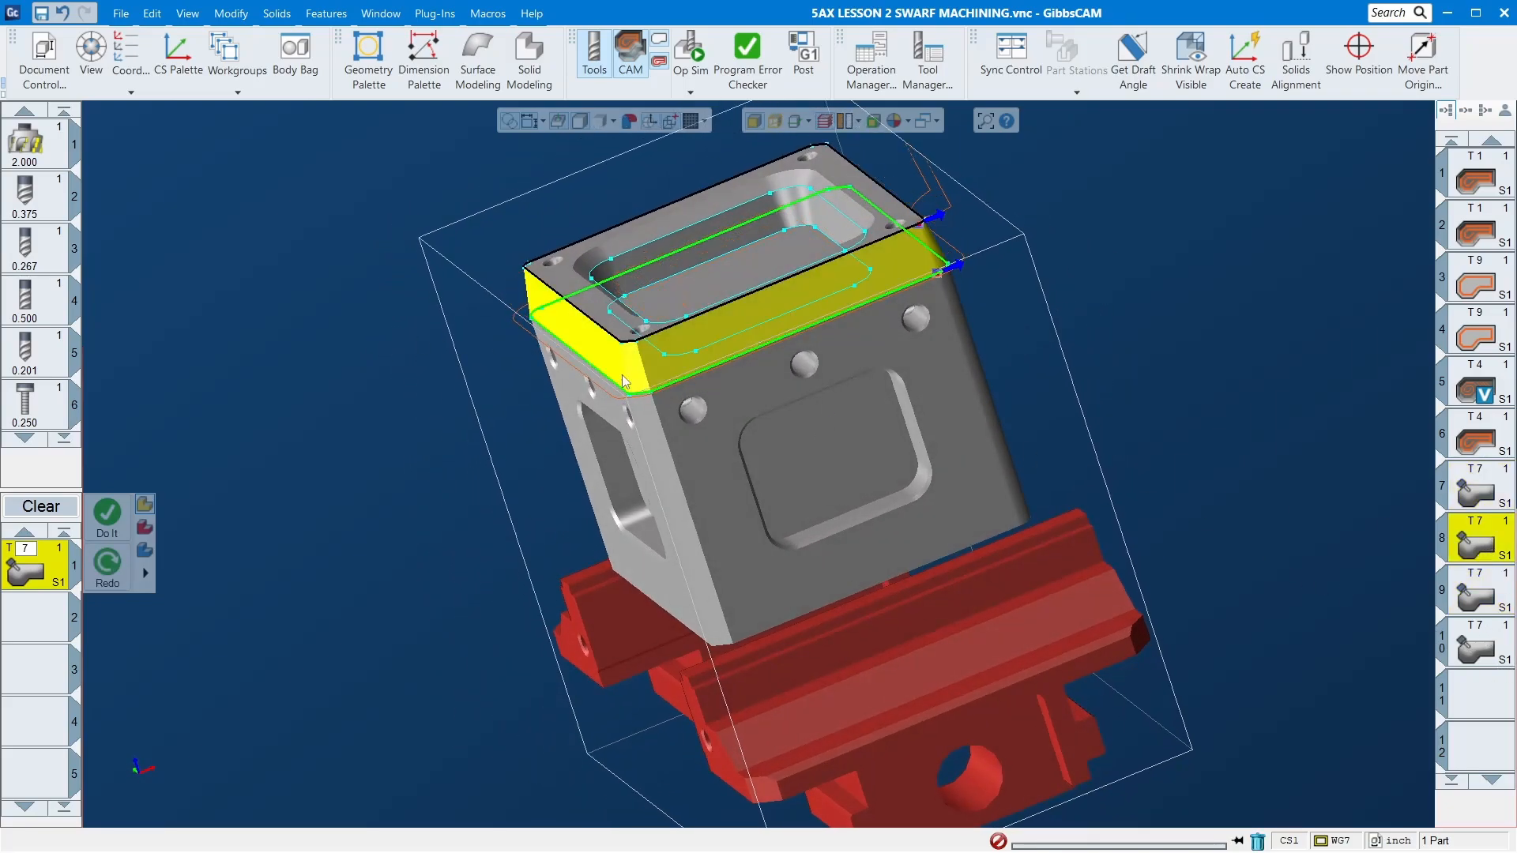
scroll(619, 367, "up", 2)
middle_click_drag(571, 393, 657, 296)
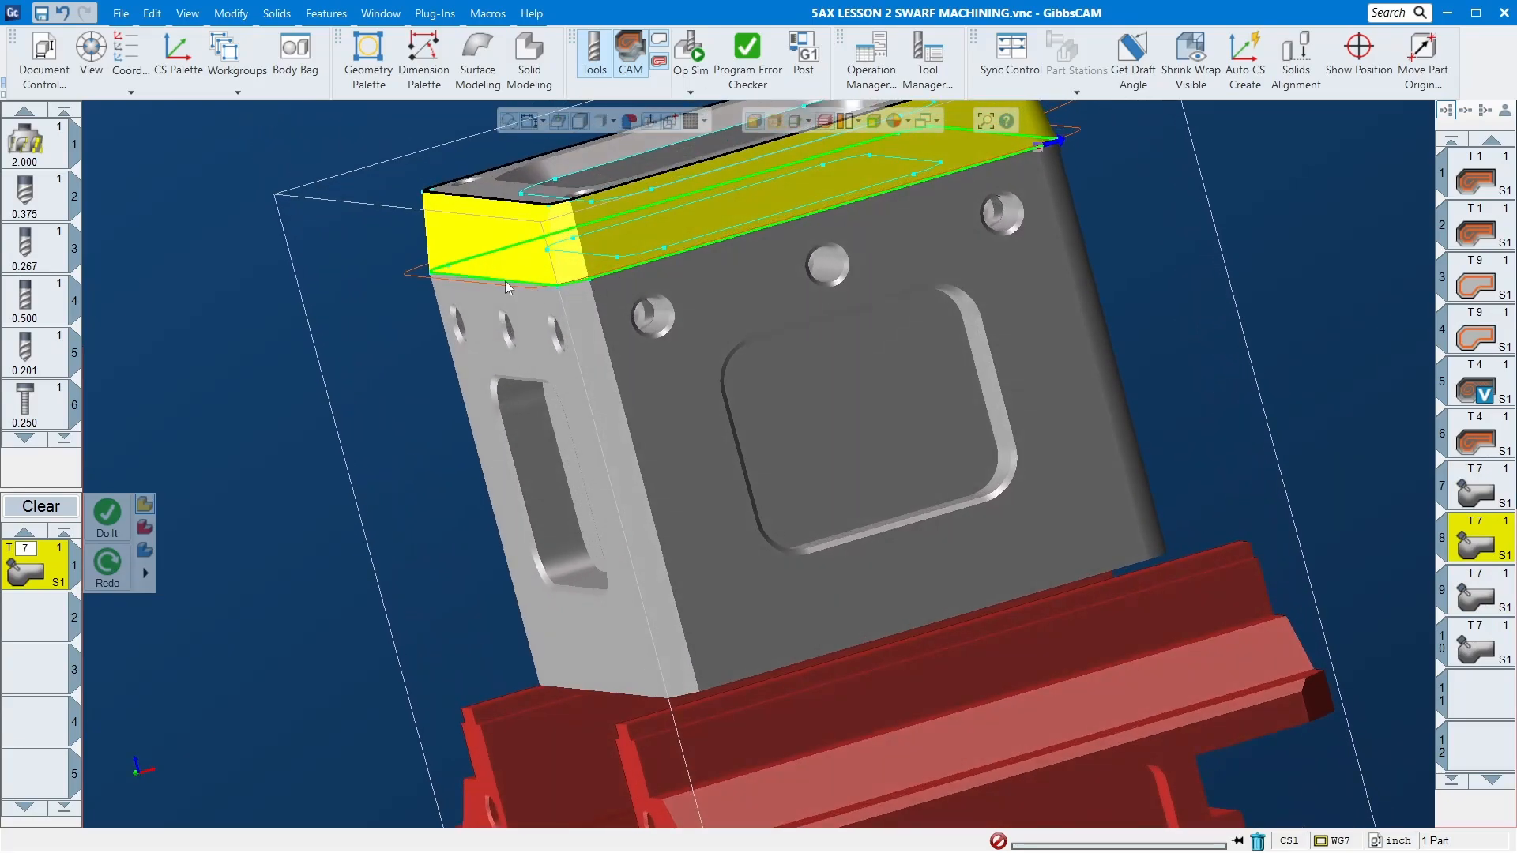
middle_click_drag(523, 274, 513, 306)
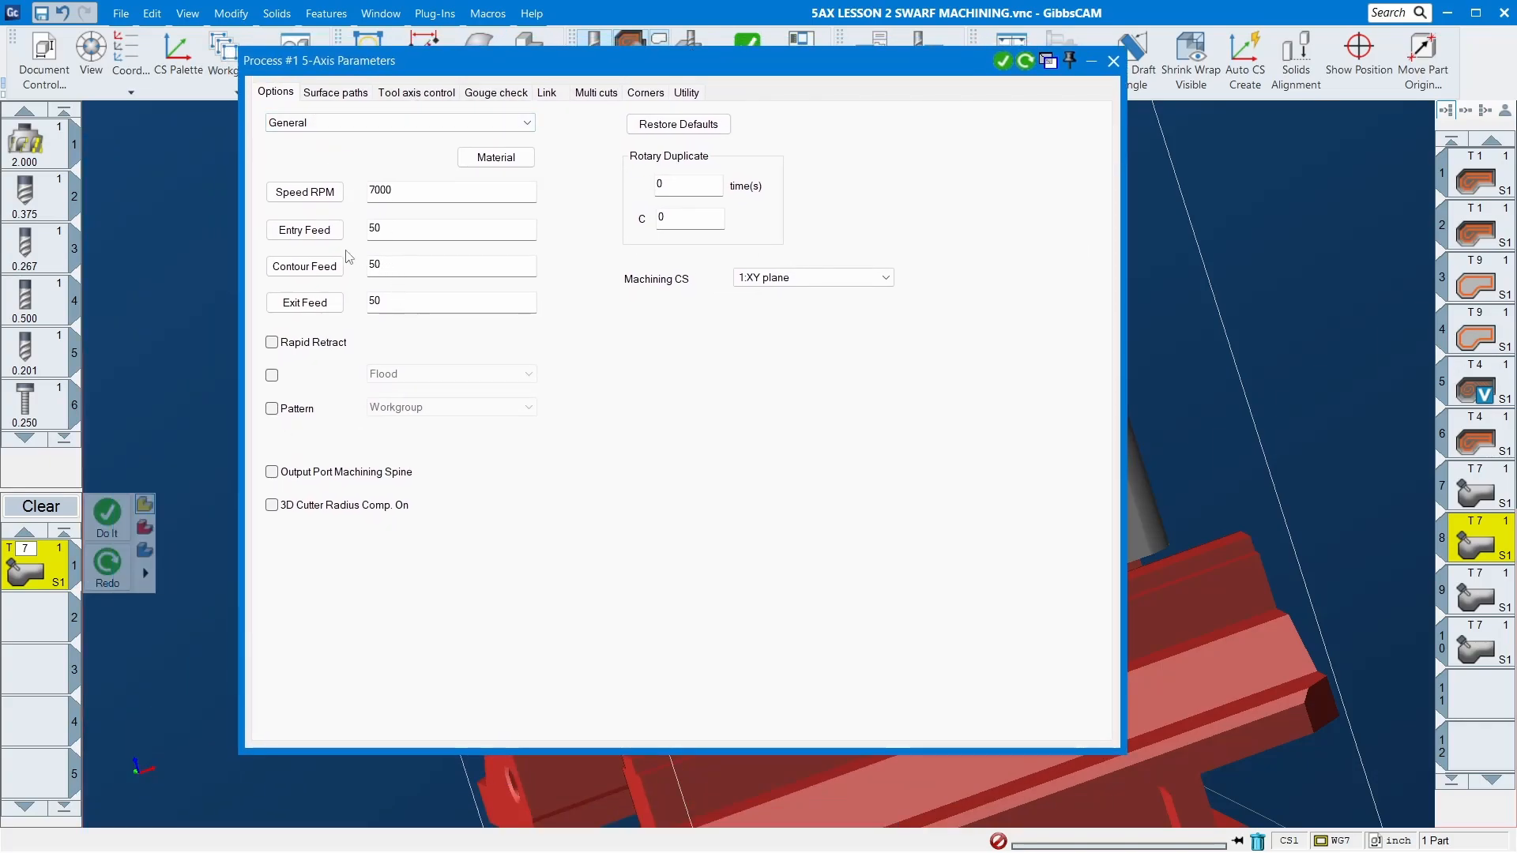
- Review operation 8's surface path, tool axis, gouge check, link and multi-cut settings
left_click(348, 92)
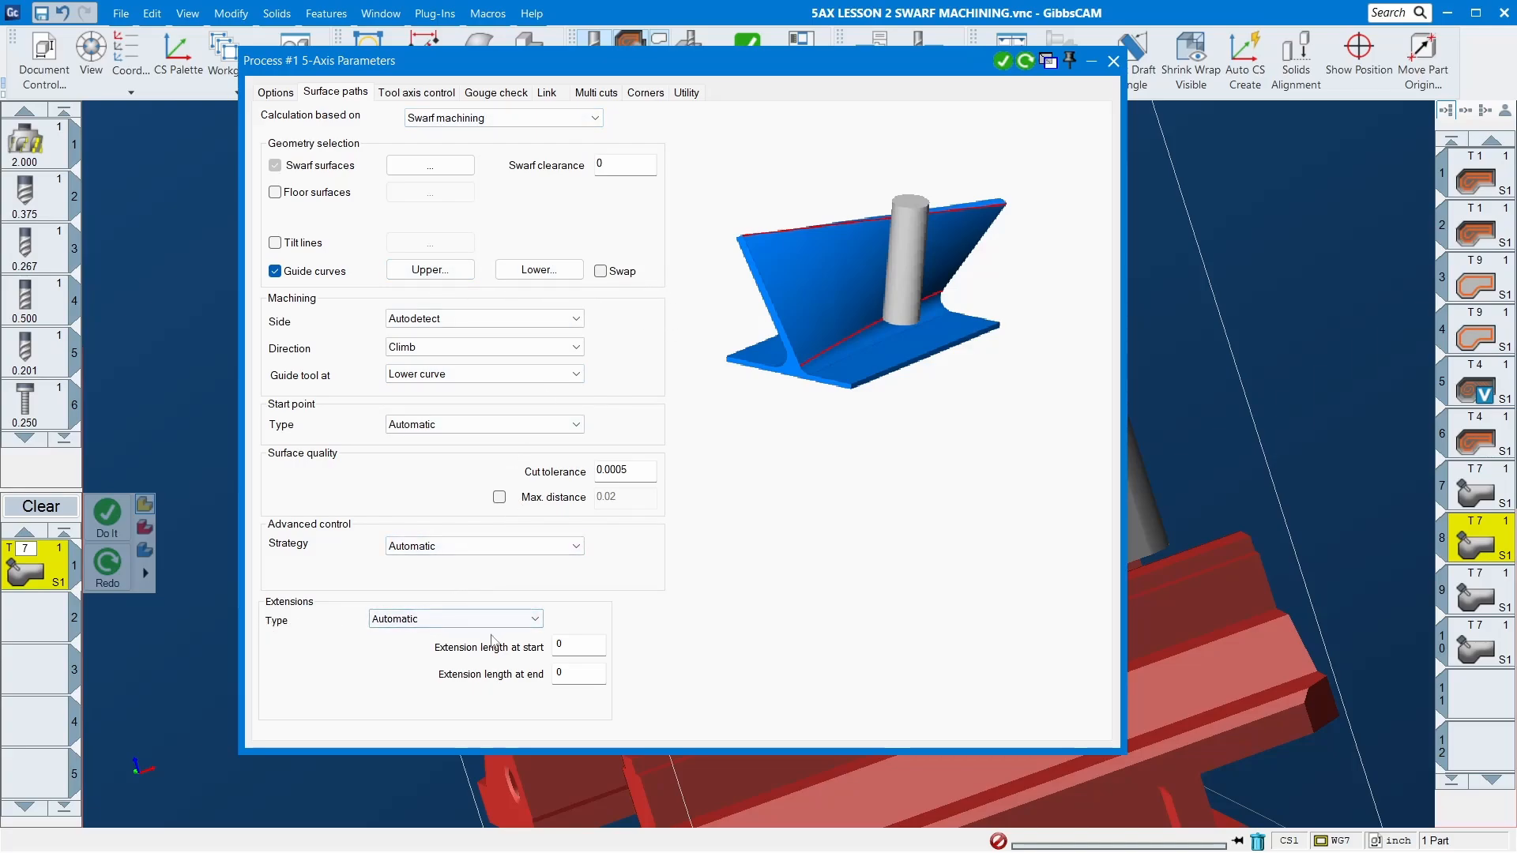
left_click(591, 654)
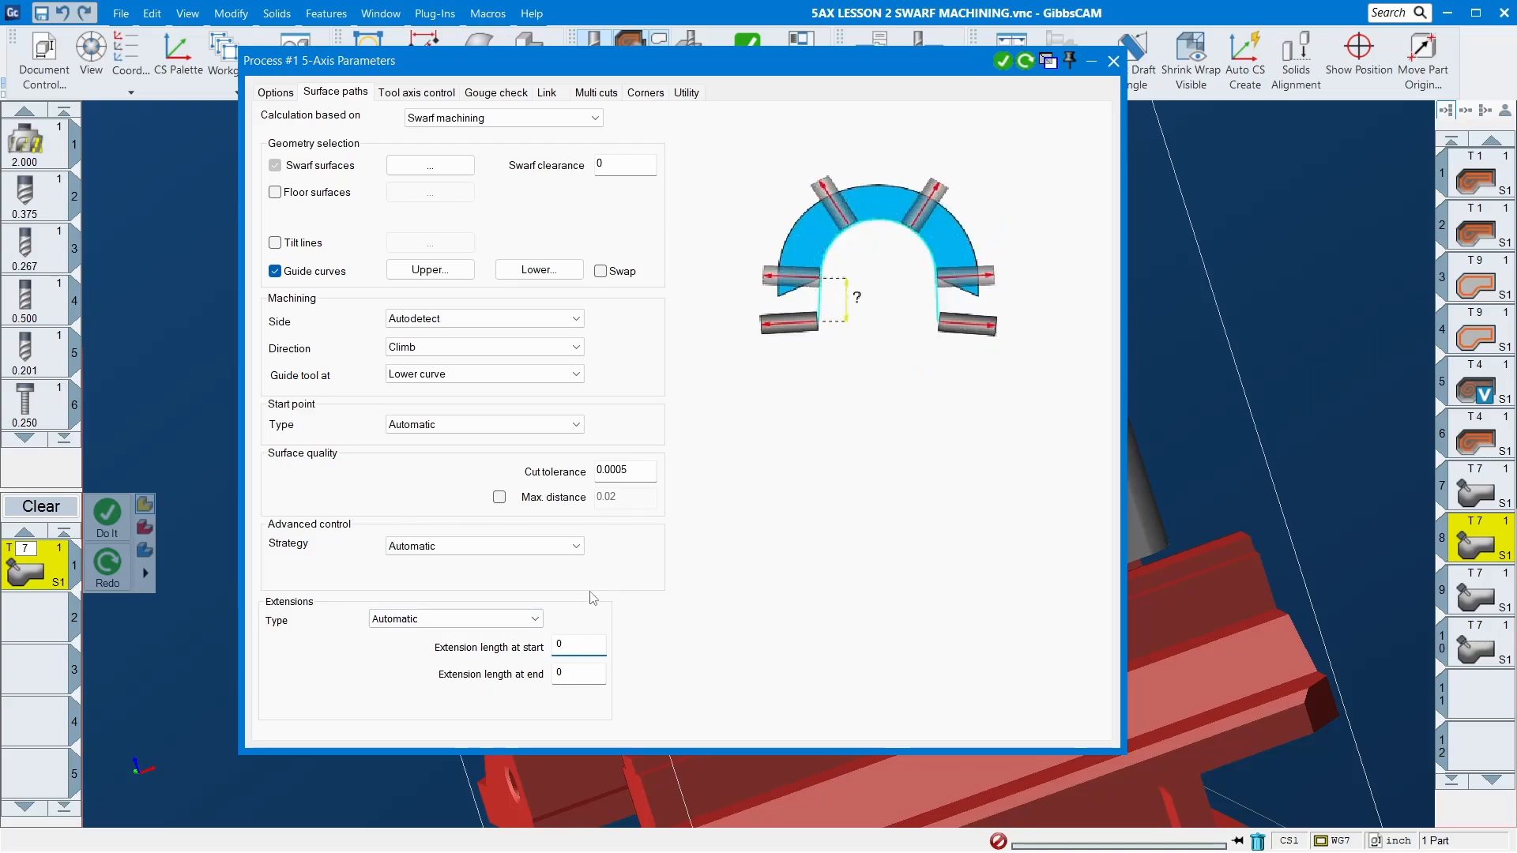
left_click(416, 92)
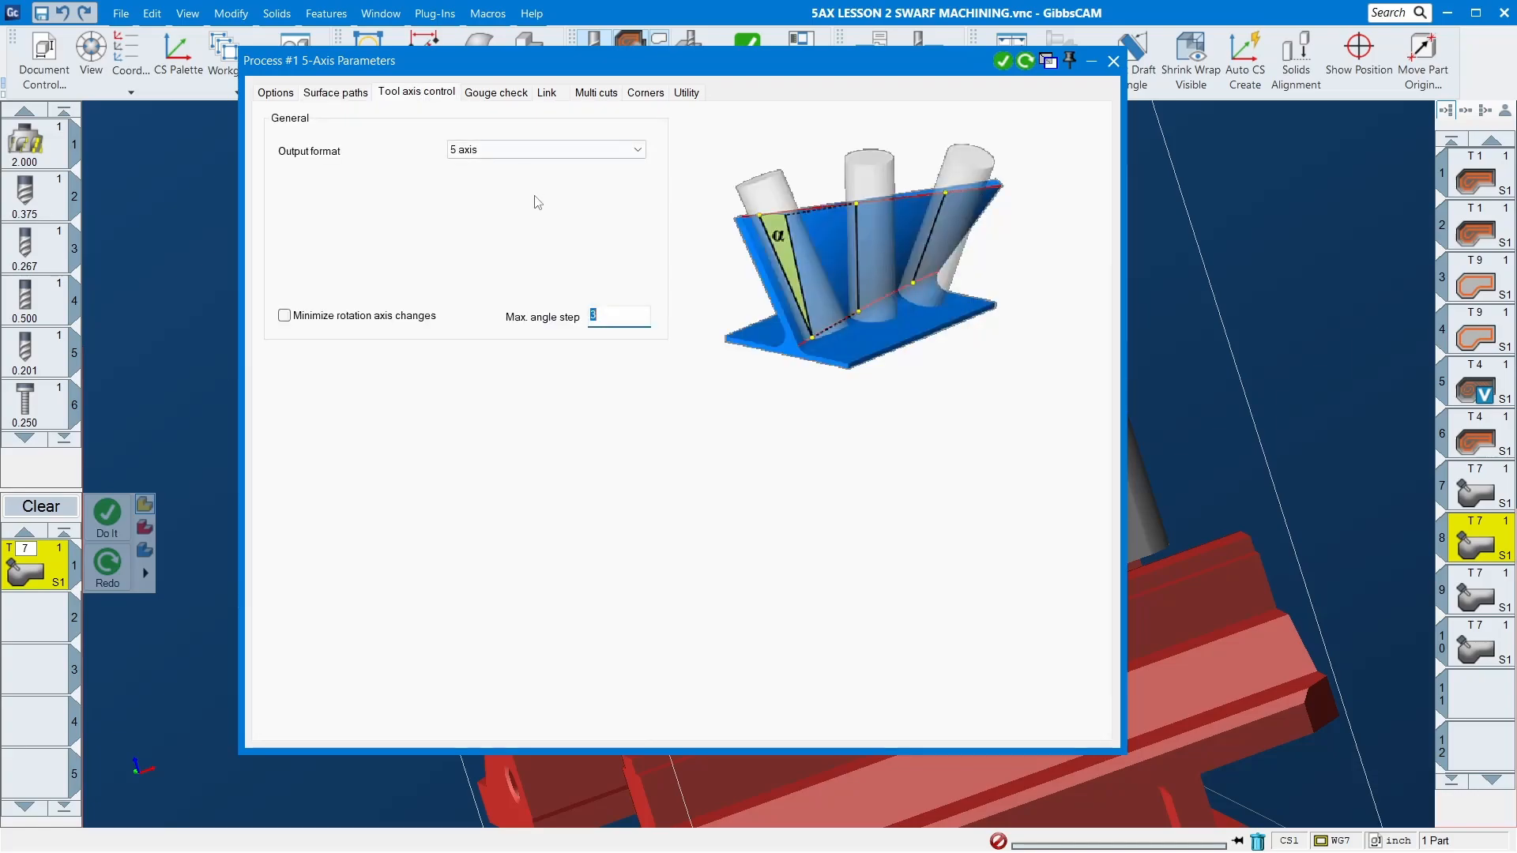
left_click(491, 93)
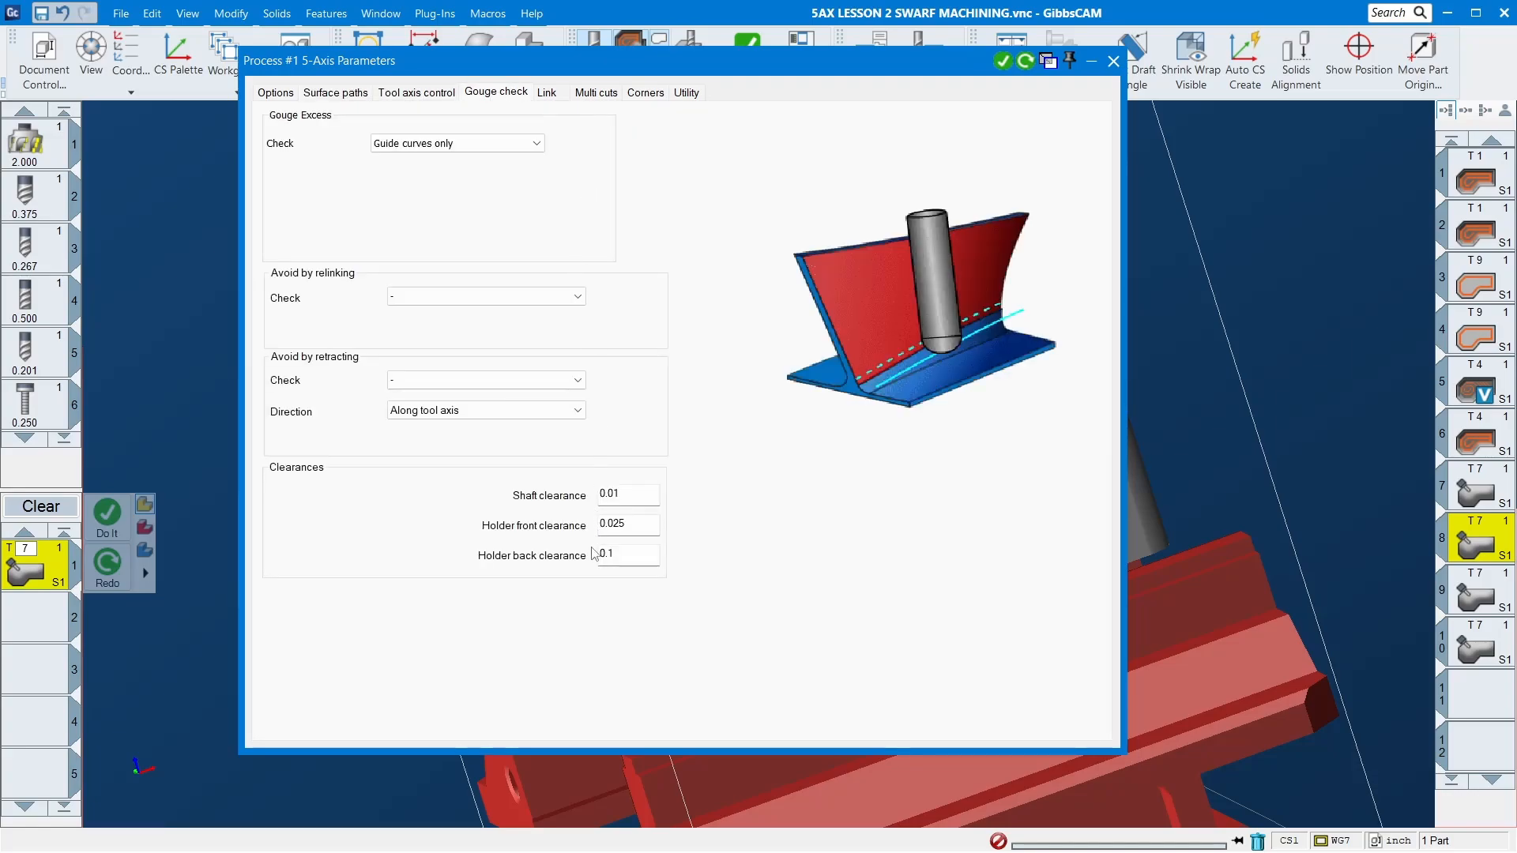
left_click(547, 93)
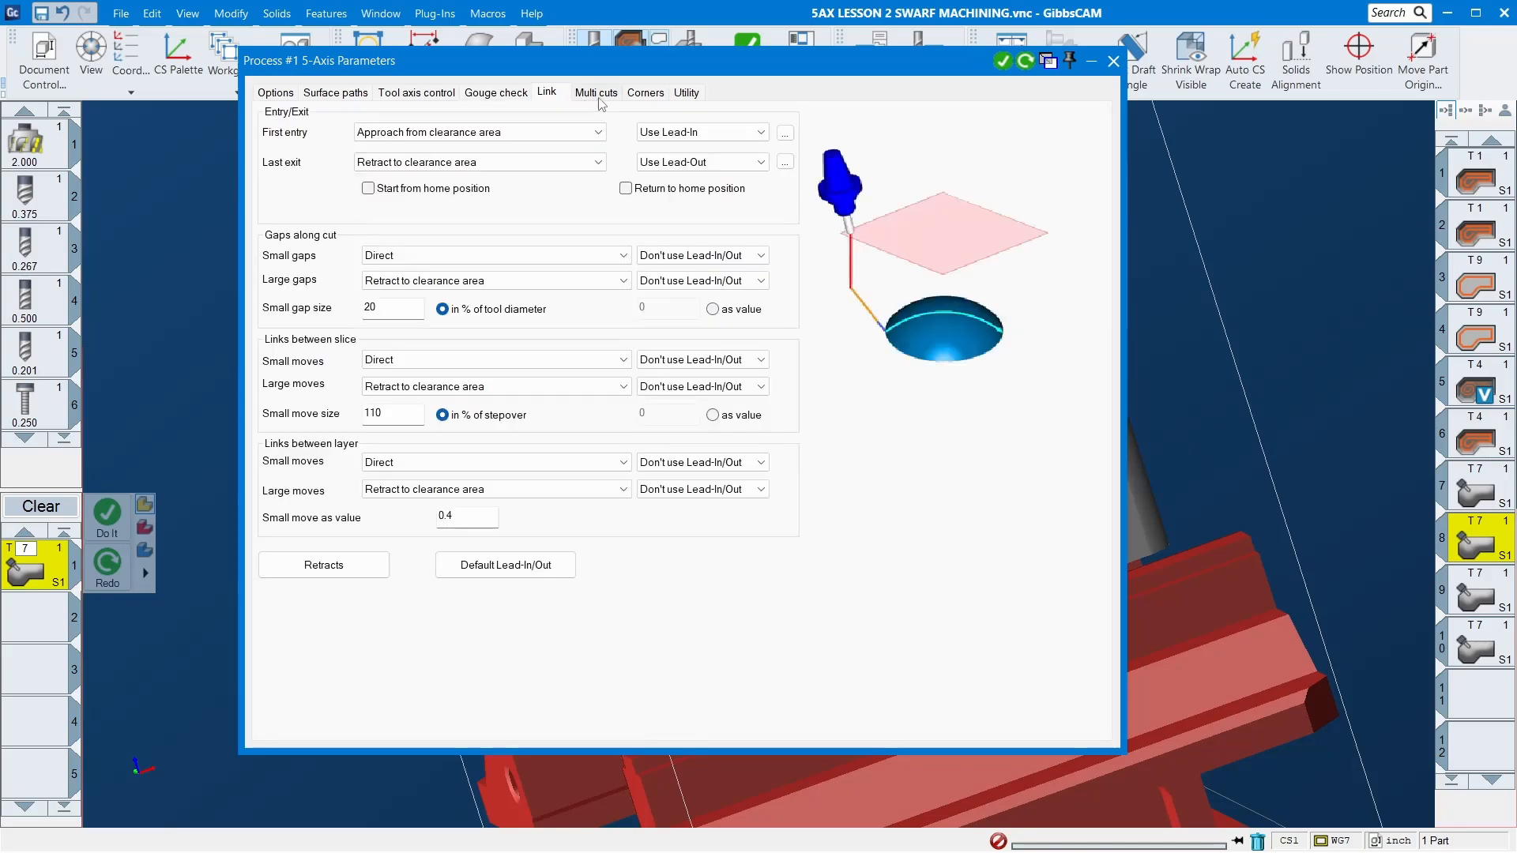
left_click(597, 94)
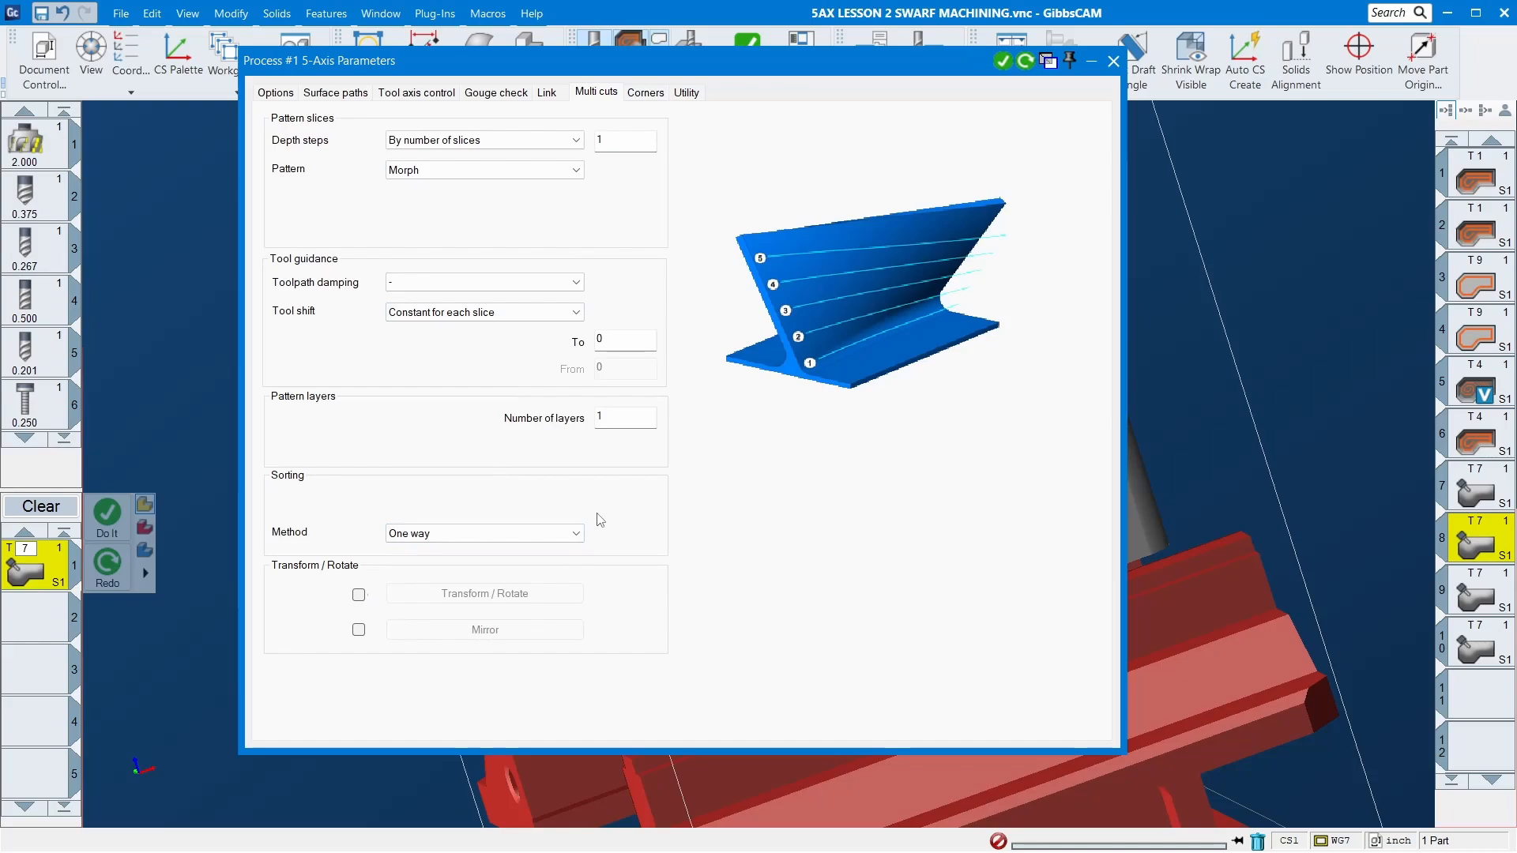
- Check operation 8's corner and utility settings, revisit its surface path and general options, and close the parameters
left_click(655, 94)
left_click(685, 93)
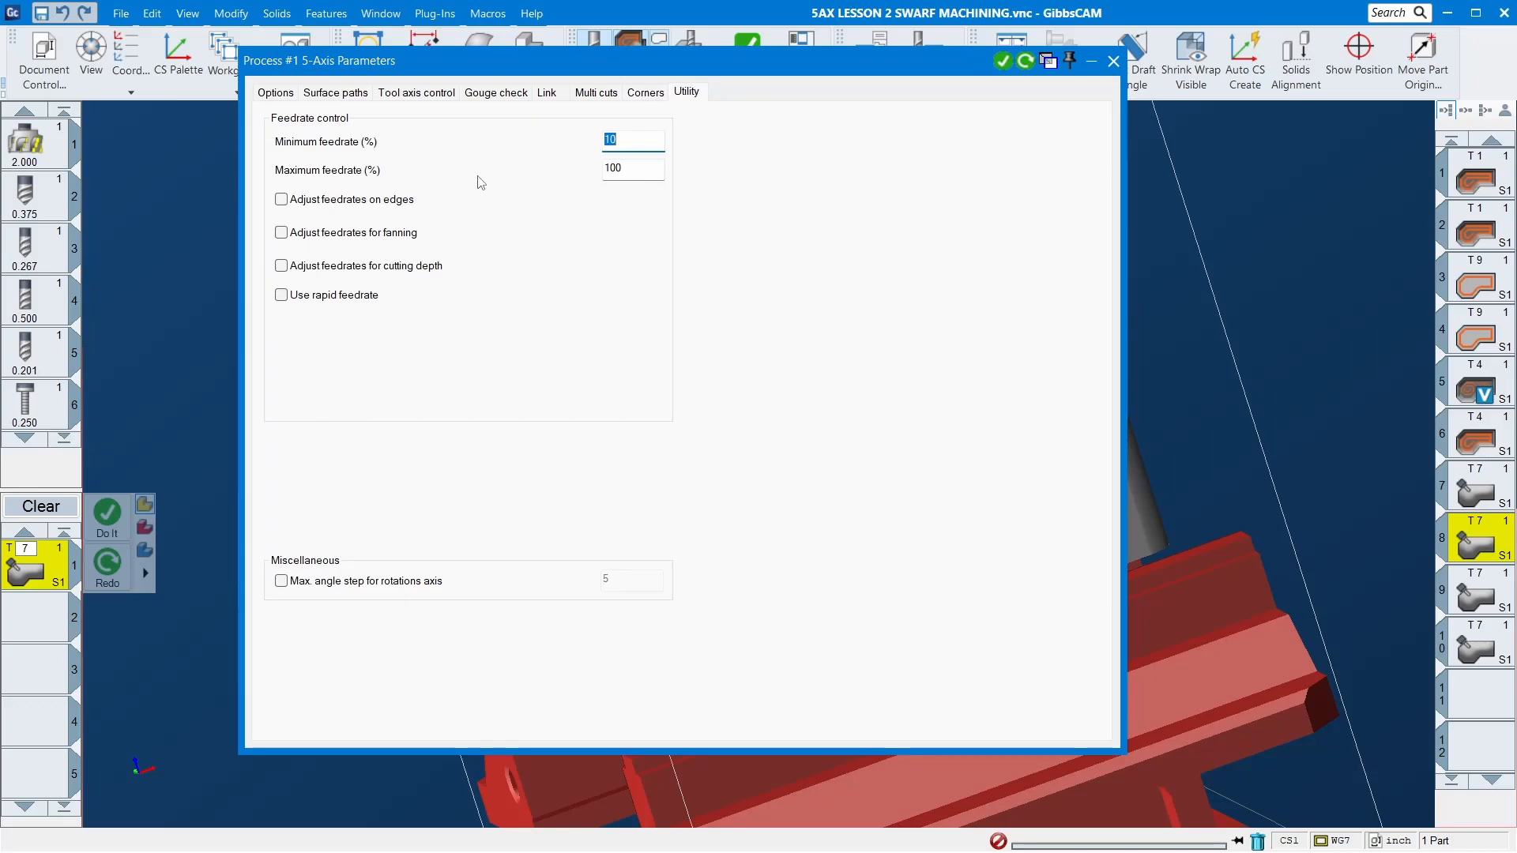
left_click(331, 94)
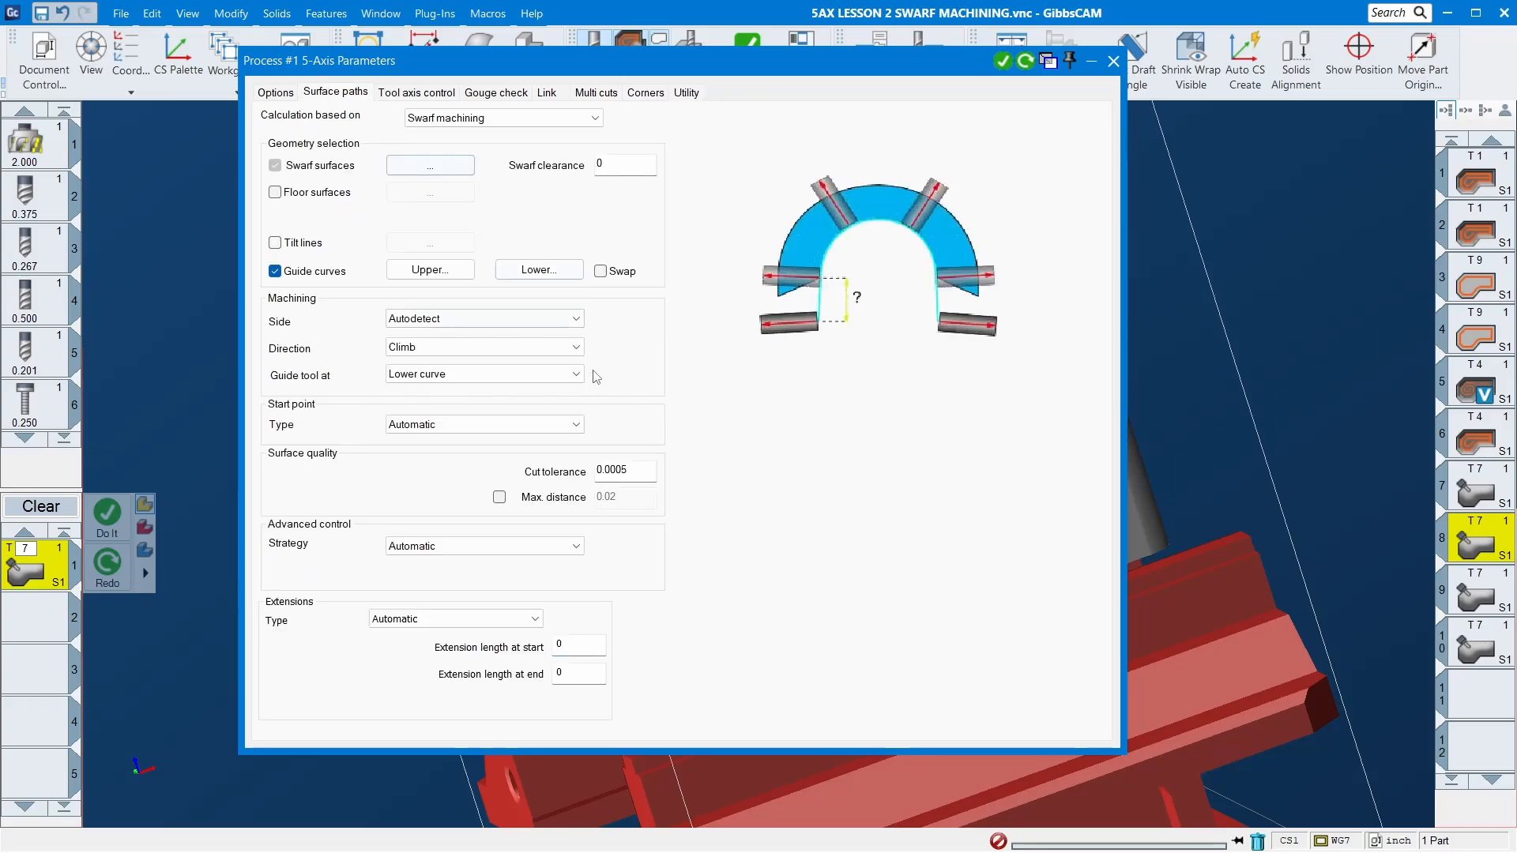
left_click(284, 94)
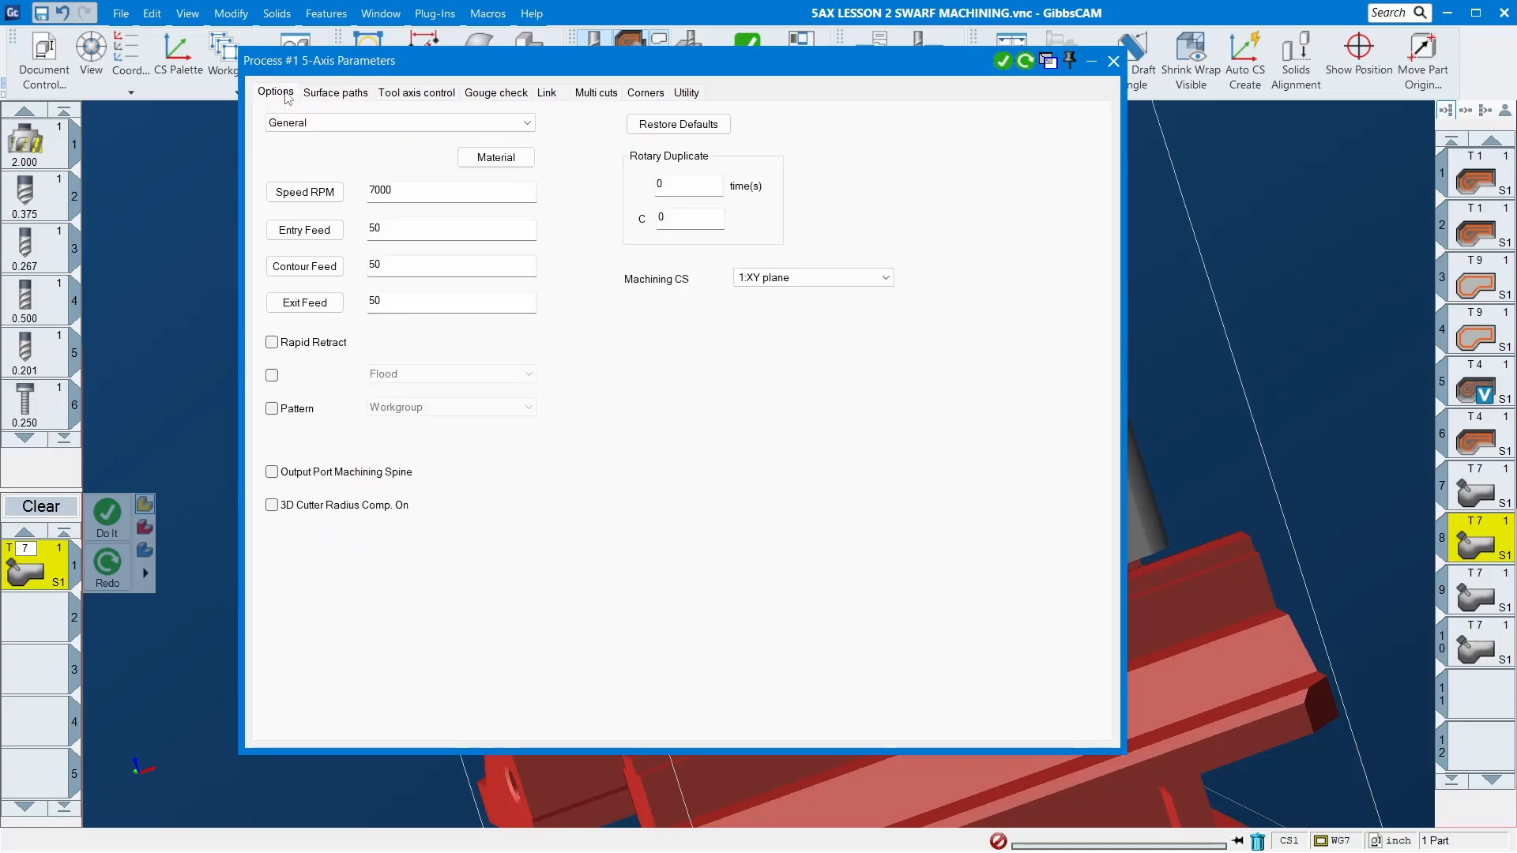
left_click(1113, 61)
scroll(469, 515, "down", 2)
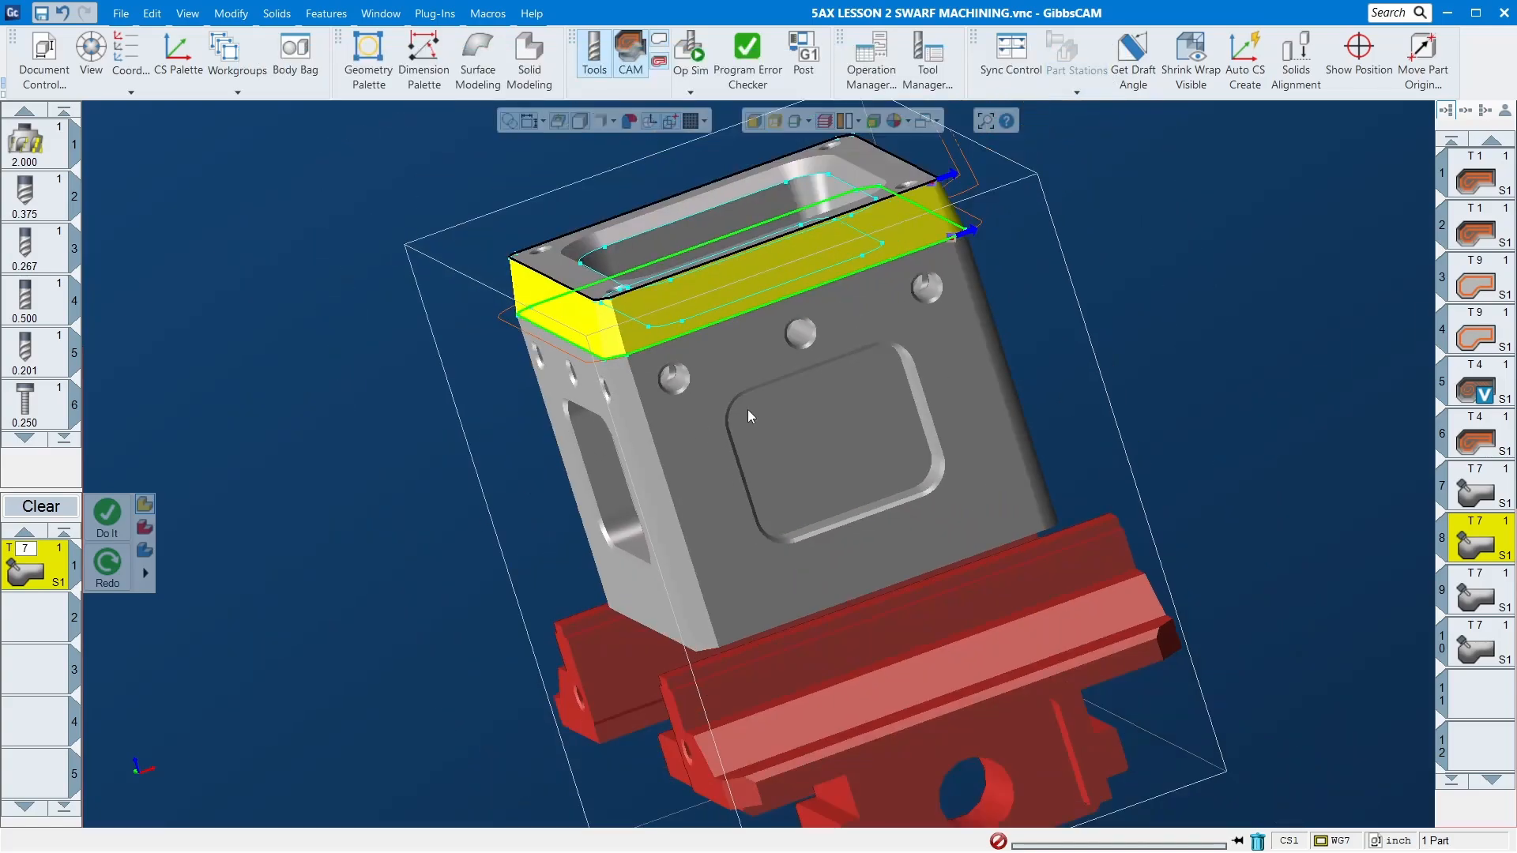
- Open the parameters of 5-axis process 1 and change its type from General to Swarf Milling, accepting the parameter reset
middle_click_drag(748, 409, 855, 603)
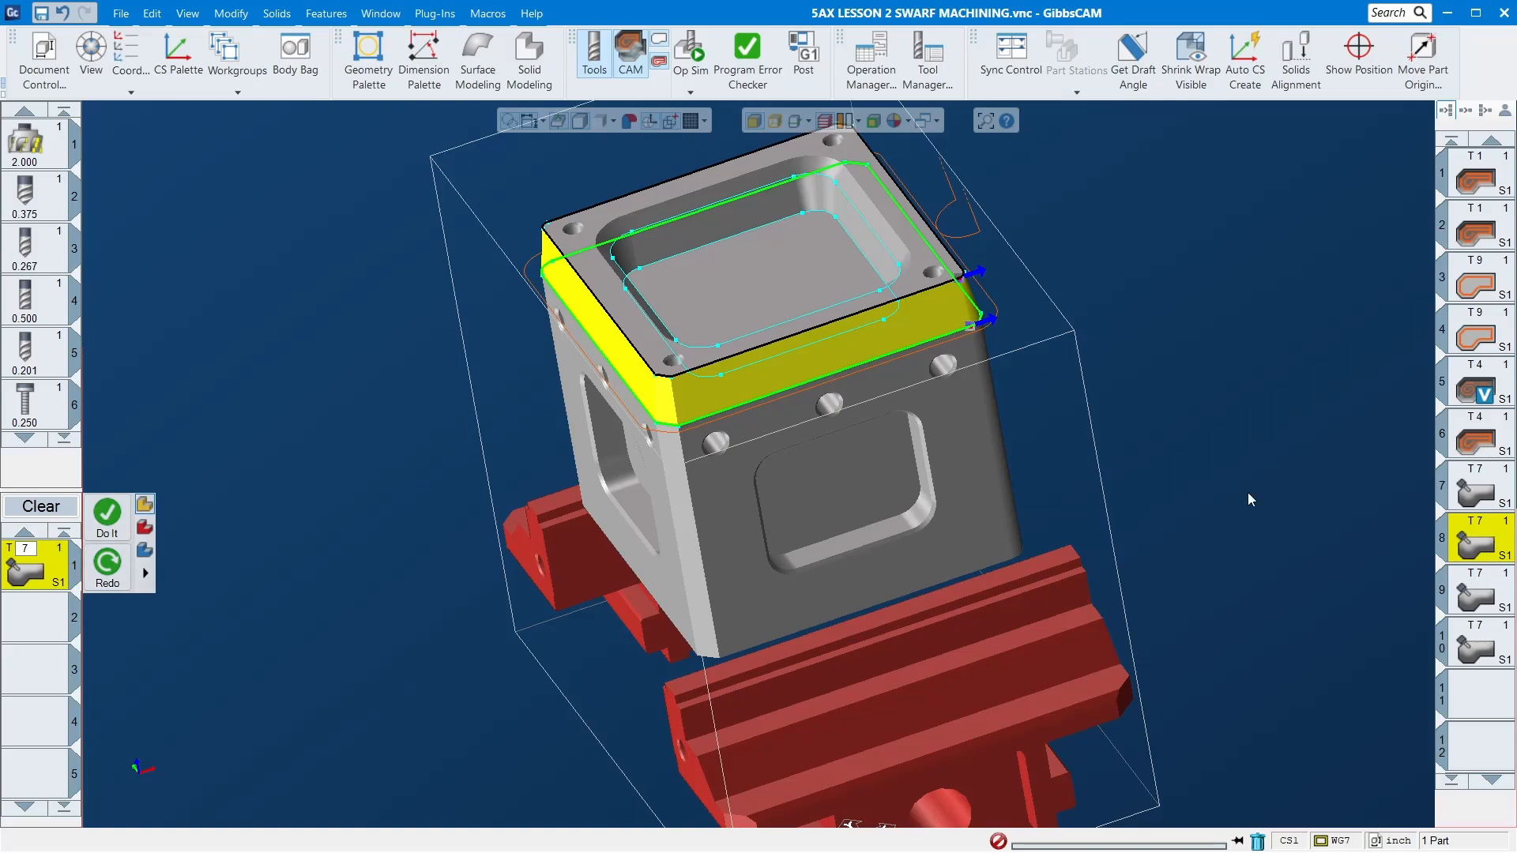
right_click(32, 571)
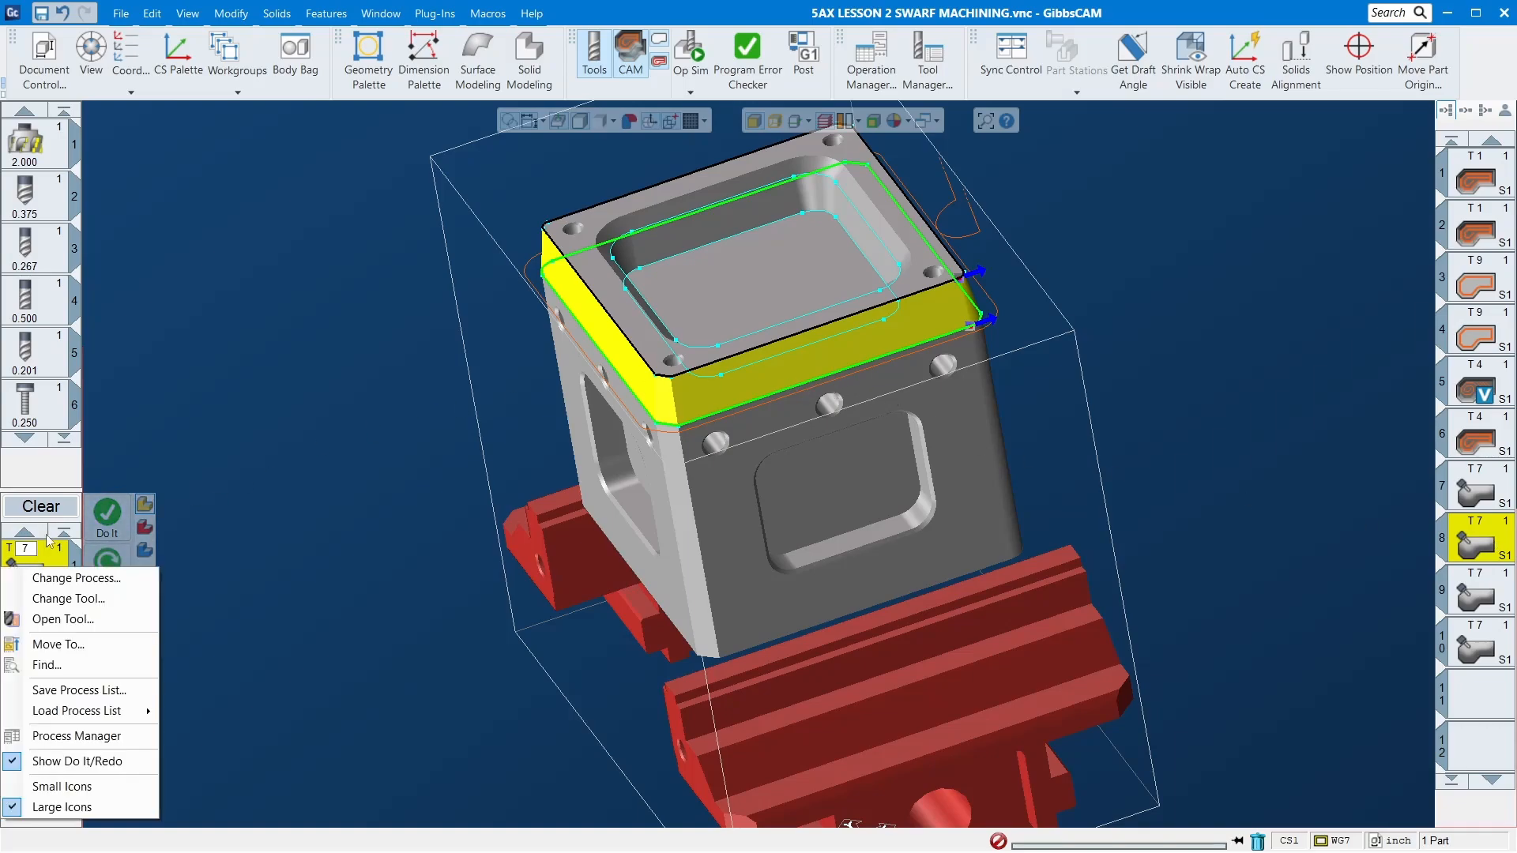
left_click(196, 526)
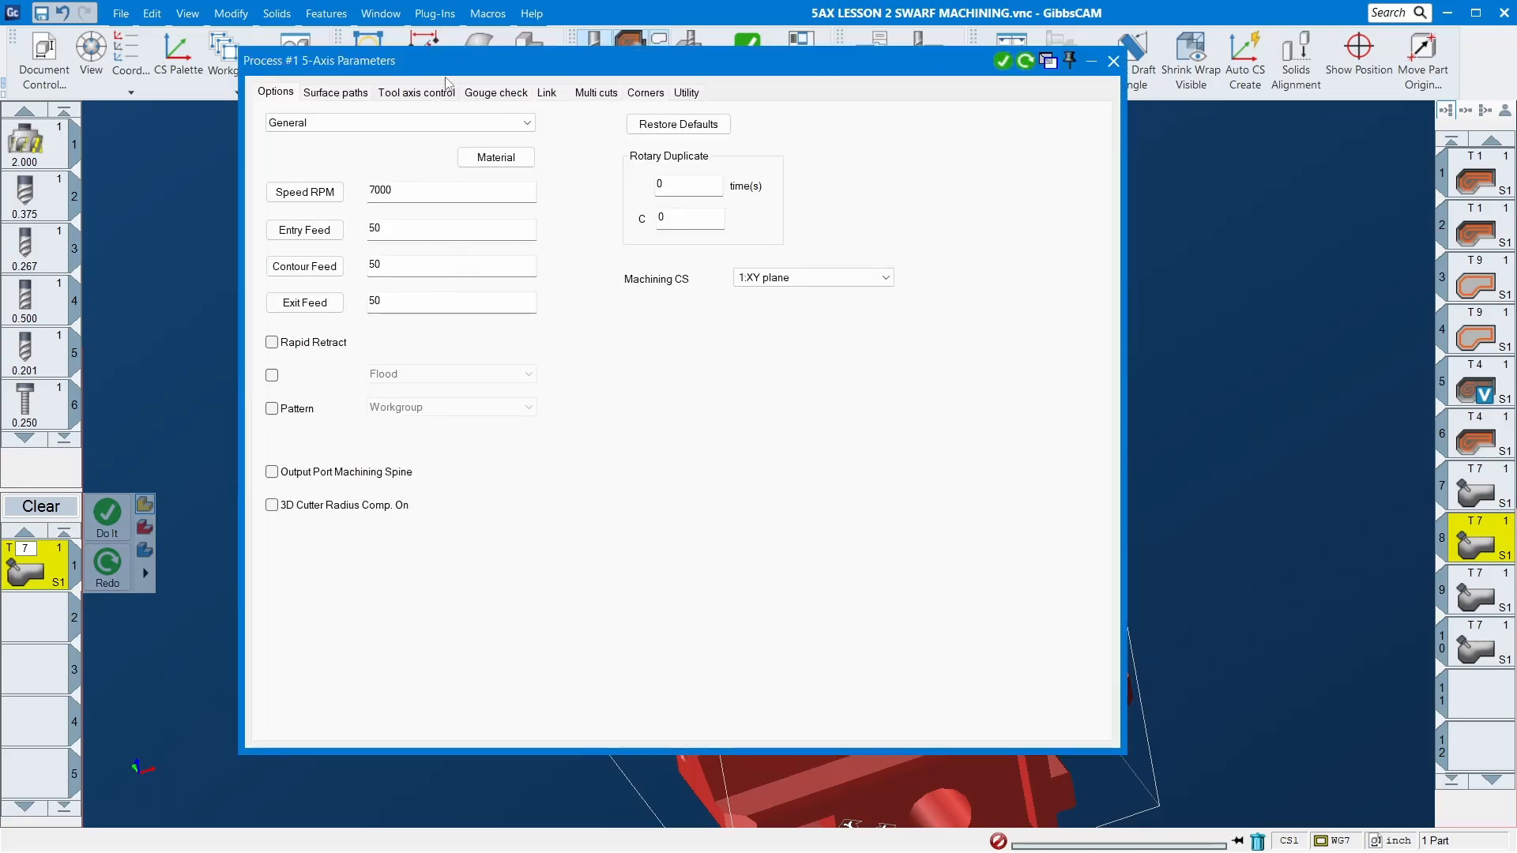
left_click_drag(470, 58, 474, 163)
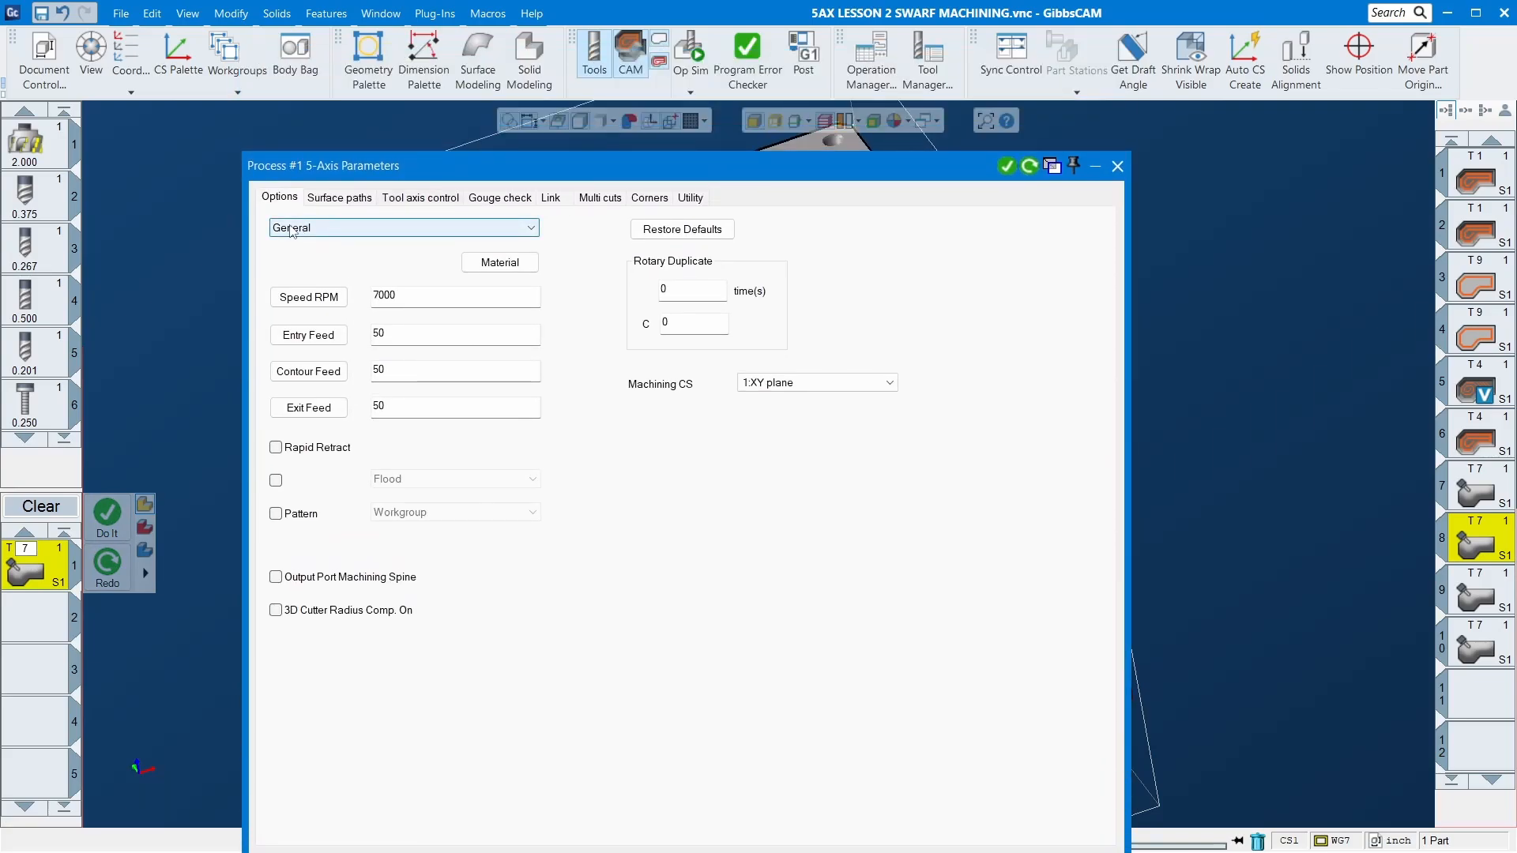
left_click(320, 227)
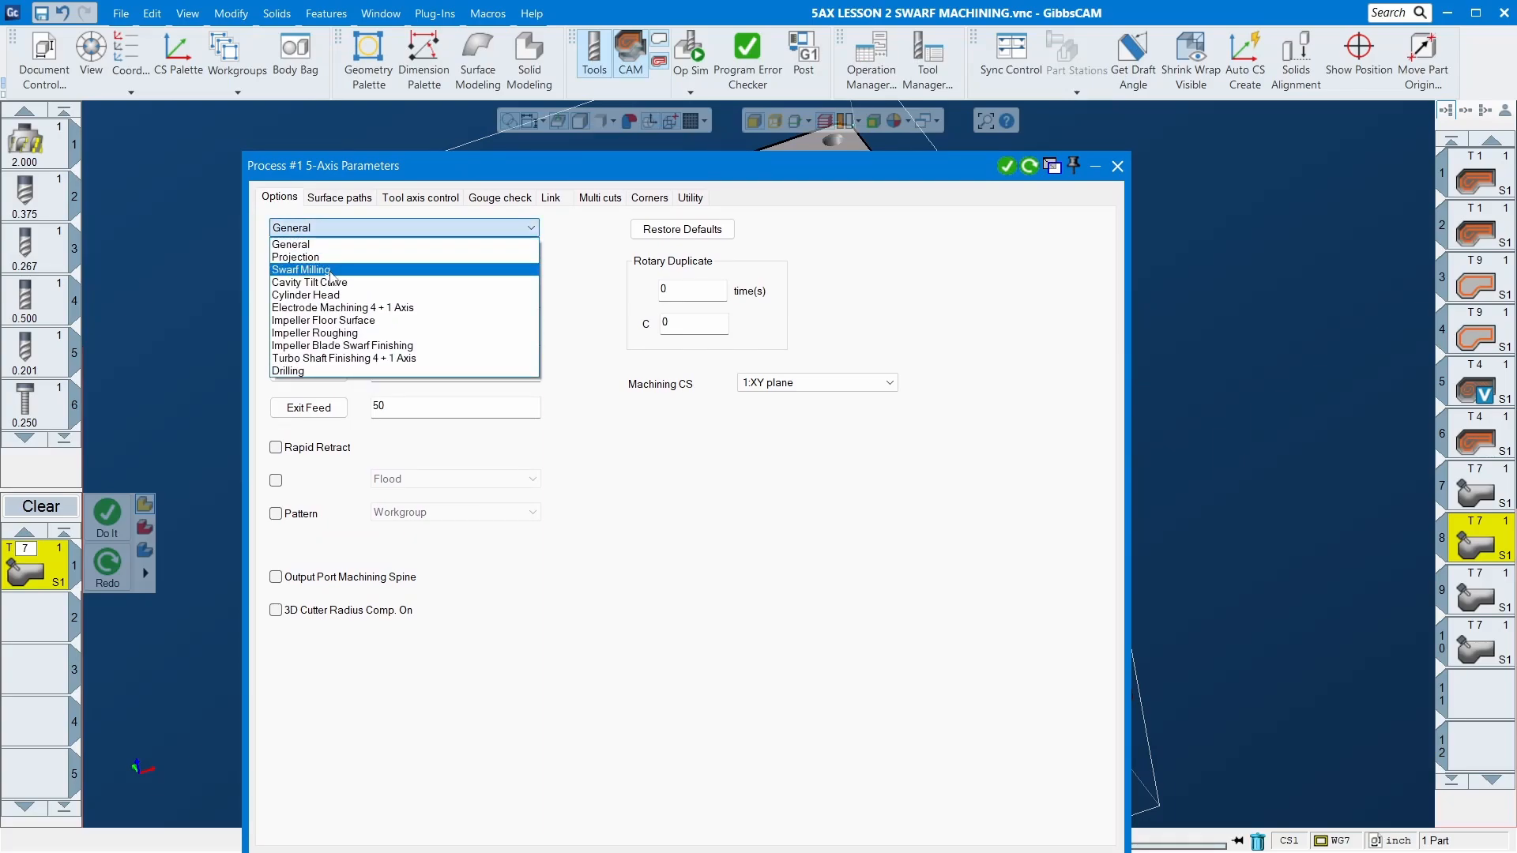
left_click(330, 270)
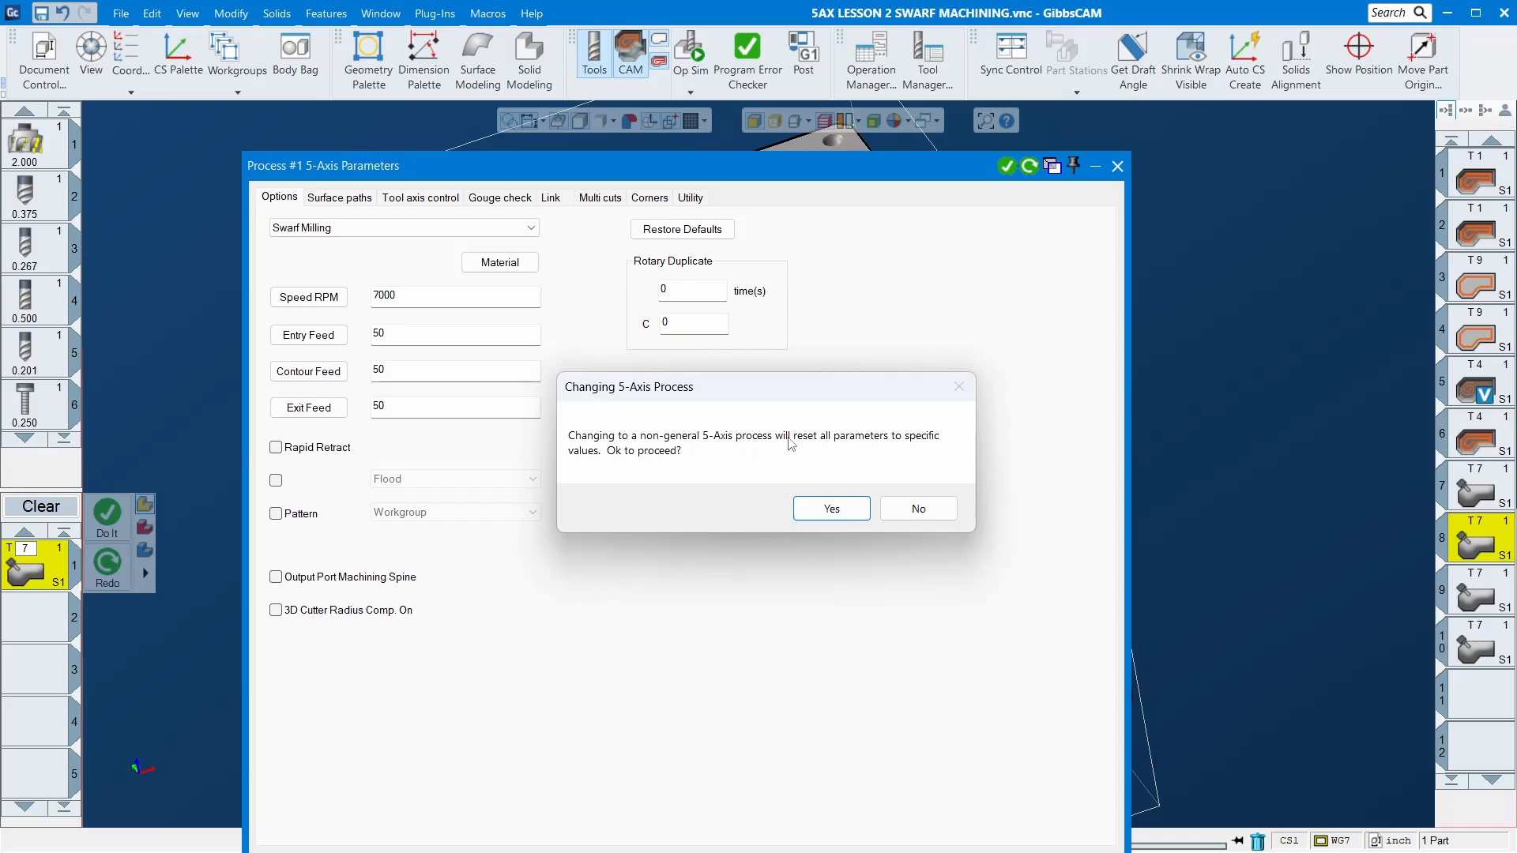
left_click(829, 510)
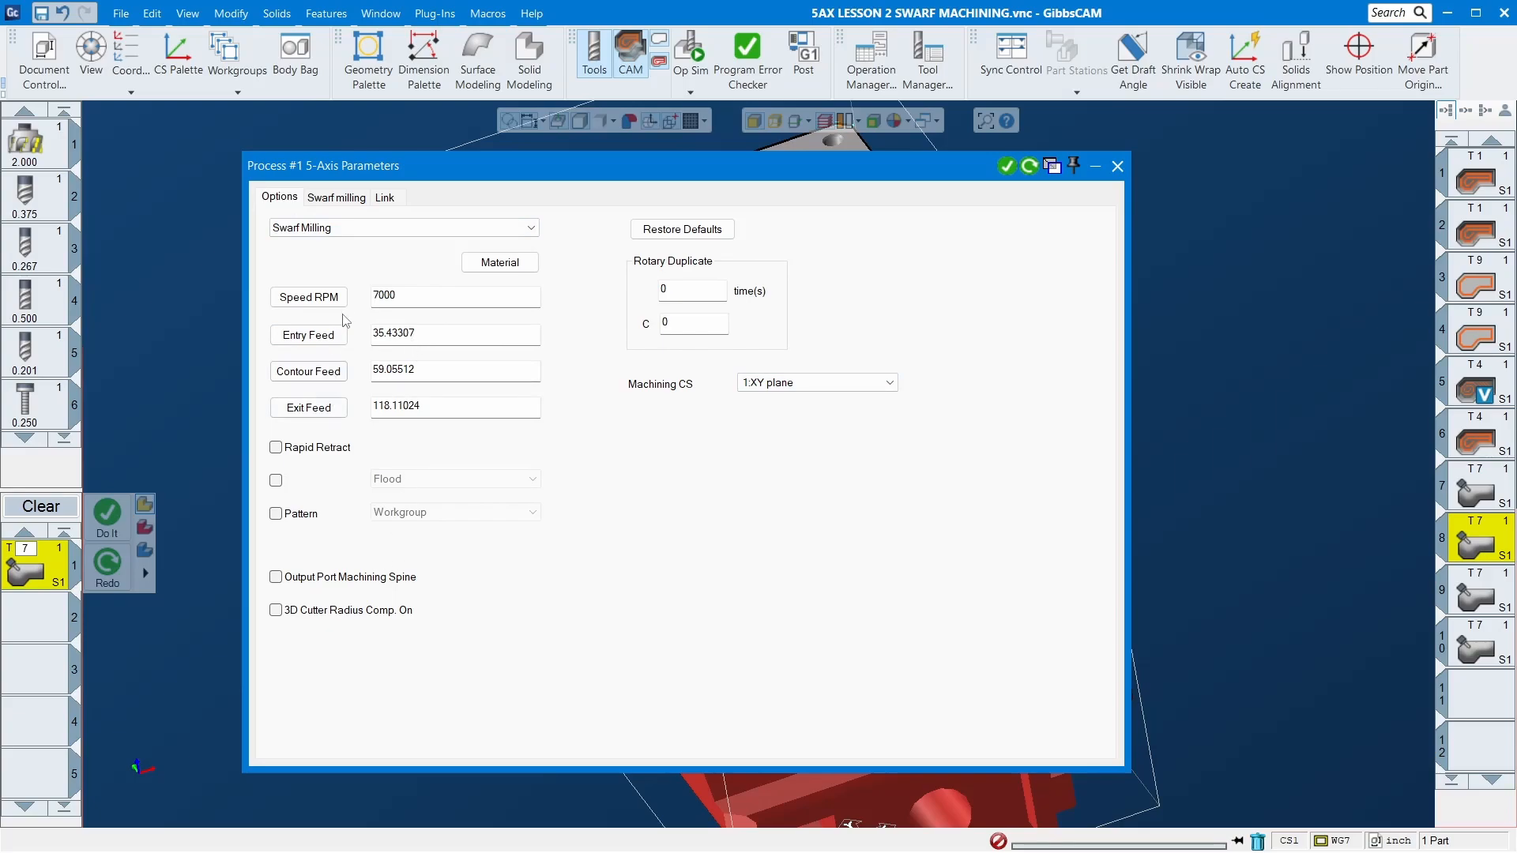
- Review the wall surfaces assigned in the swarf milling settings, and clear the current face and profile selection on the part
left_click(347, 200)
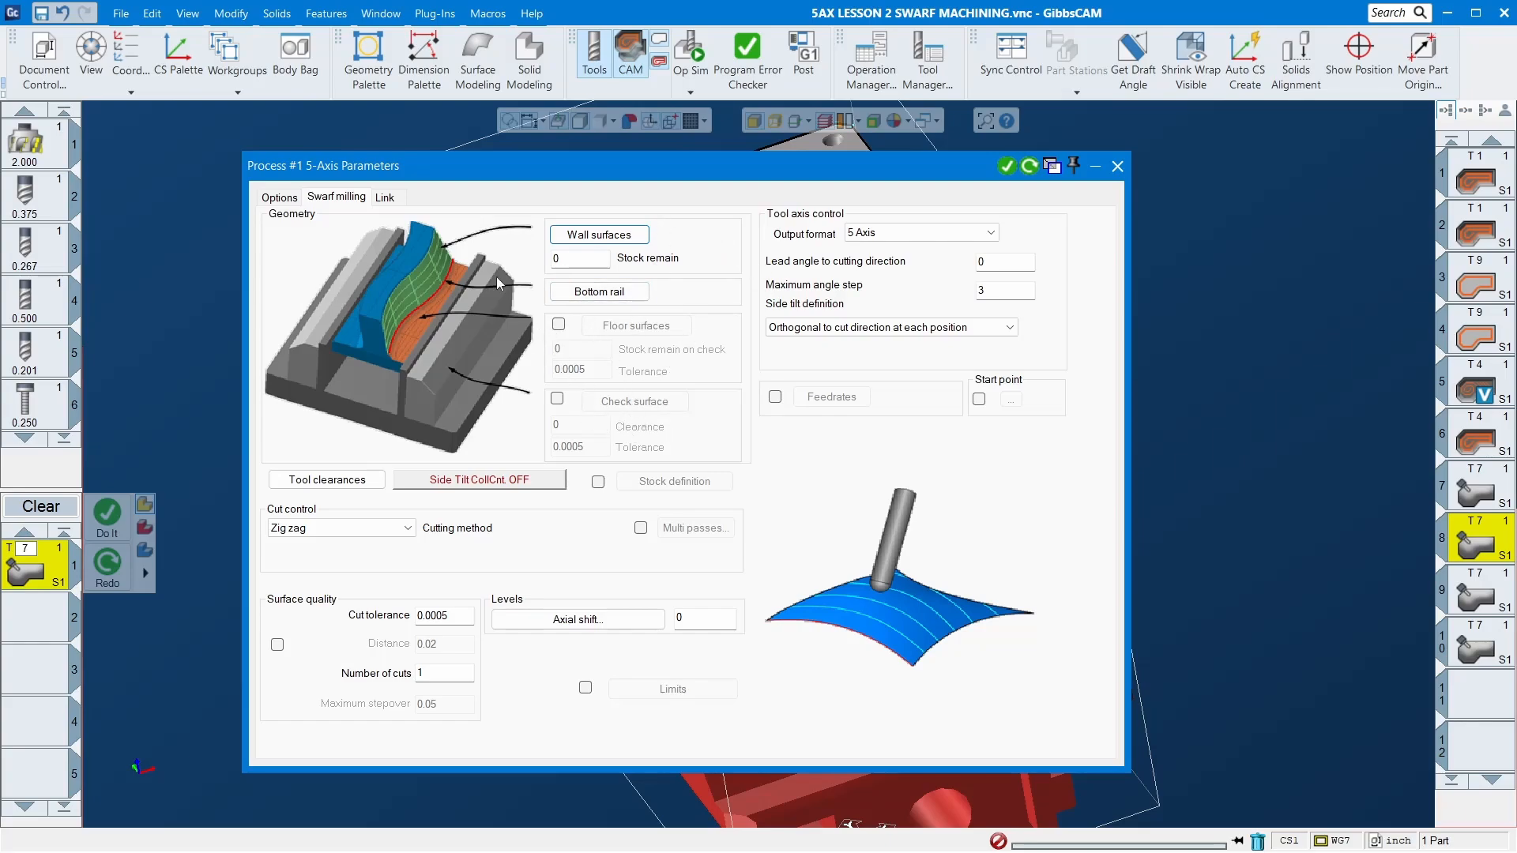
left_click_drag(614, 184, 649, 338)
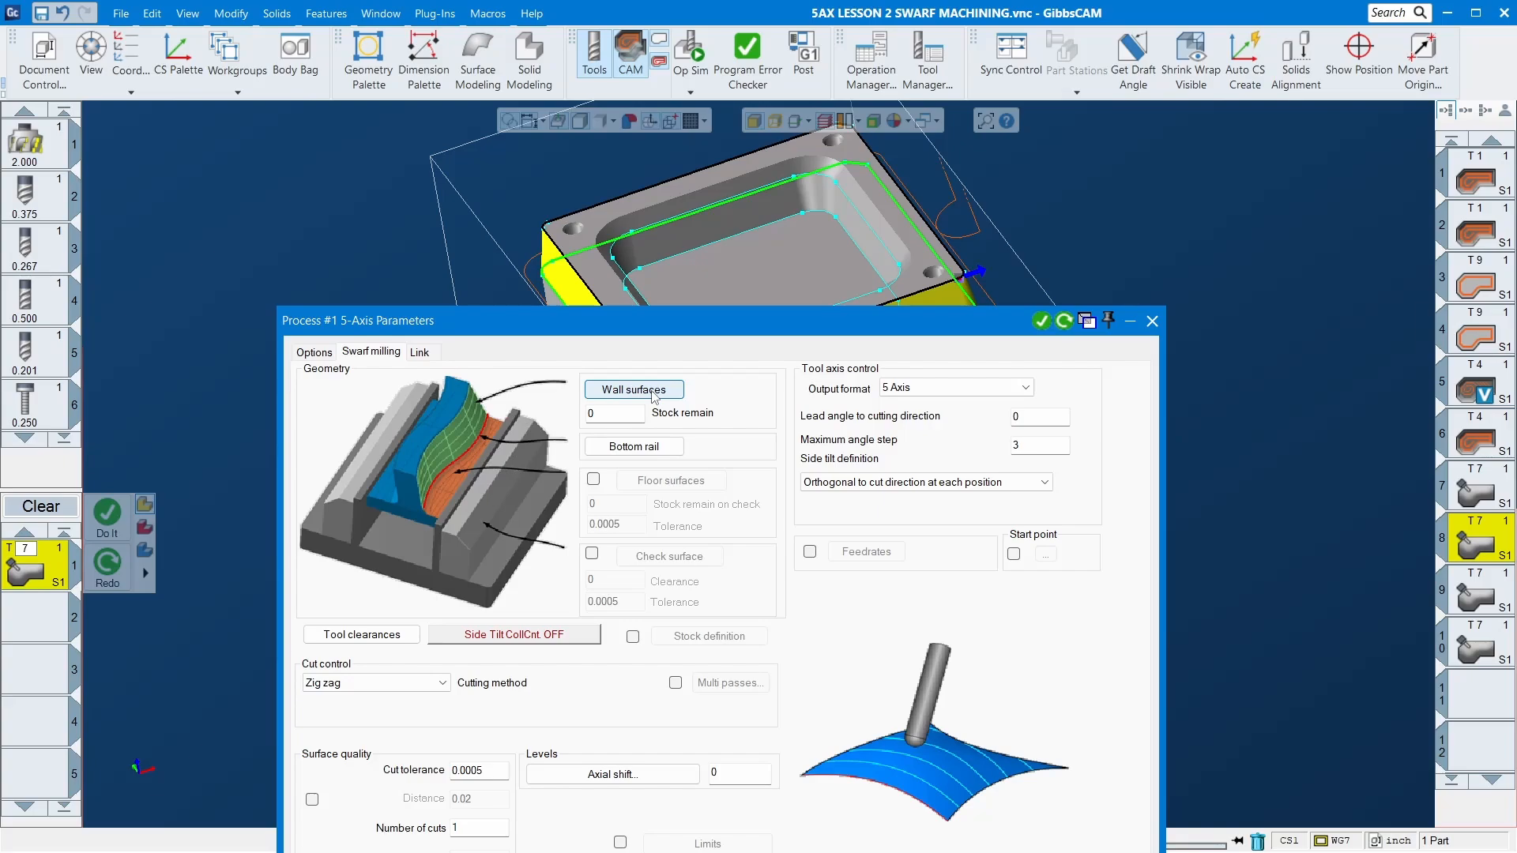
left_click(633, 390)
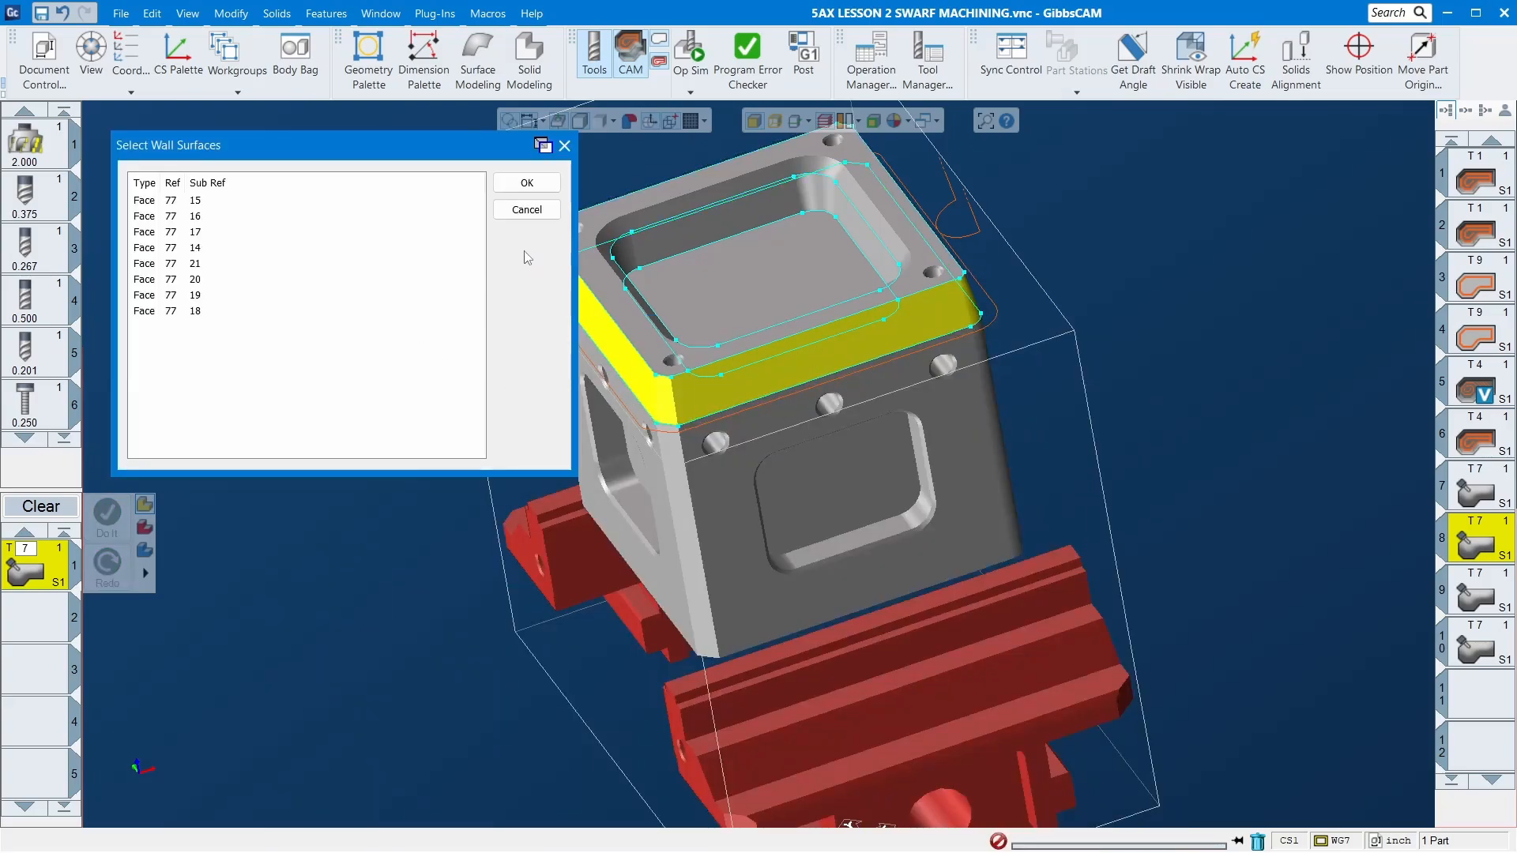
left_click(526, 184)
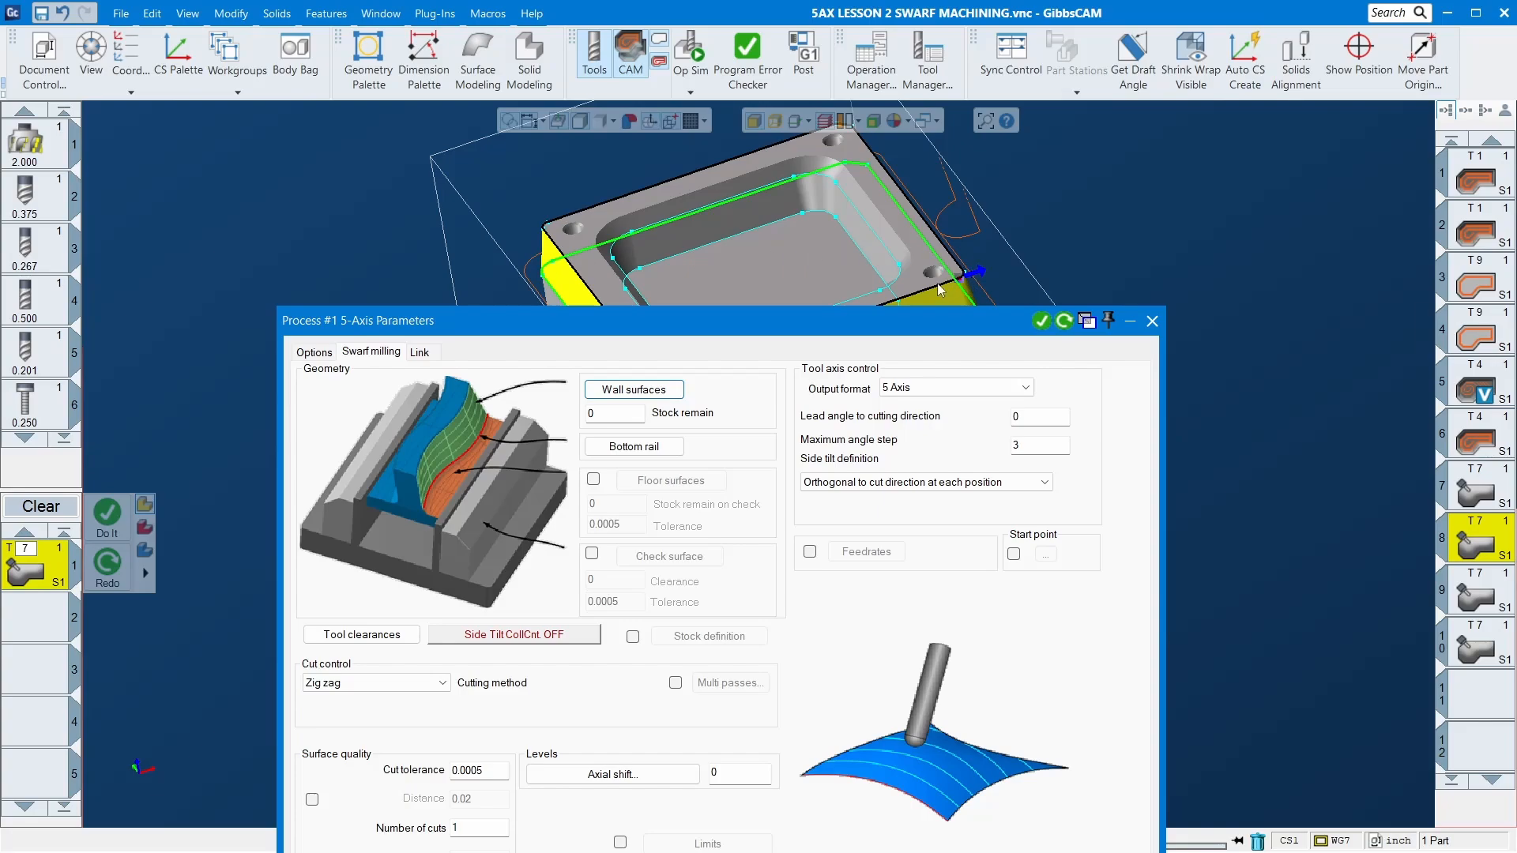
left_click(1136, 222)
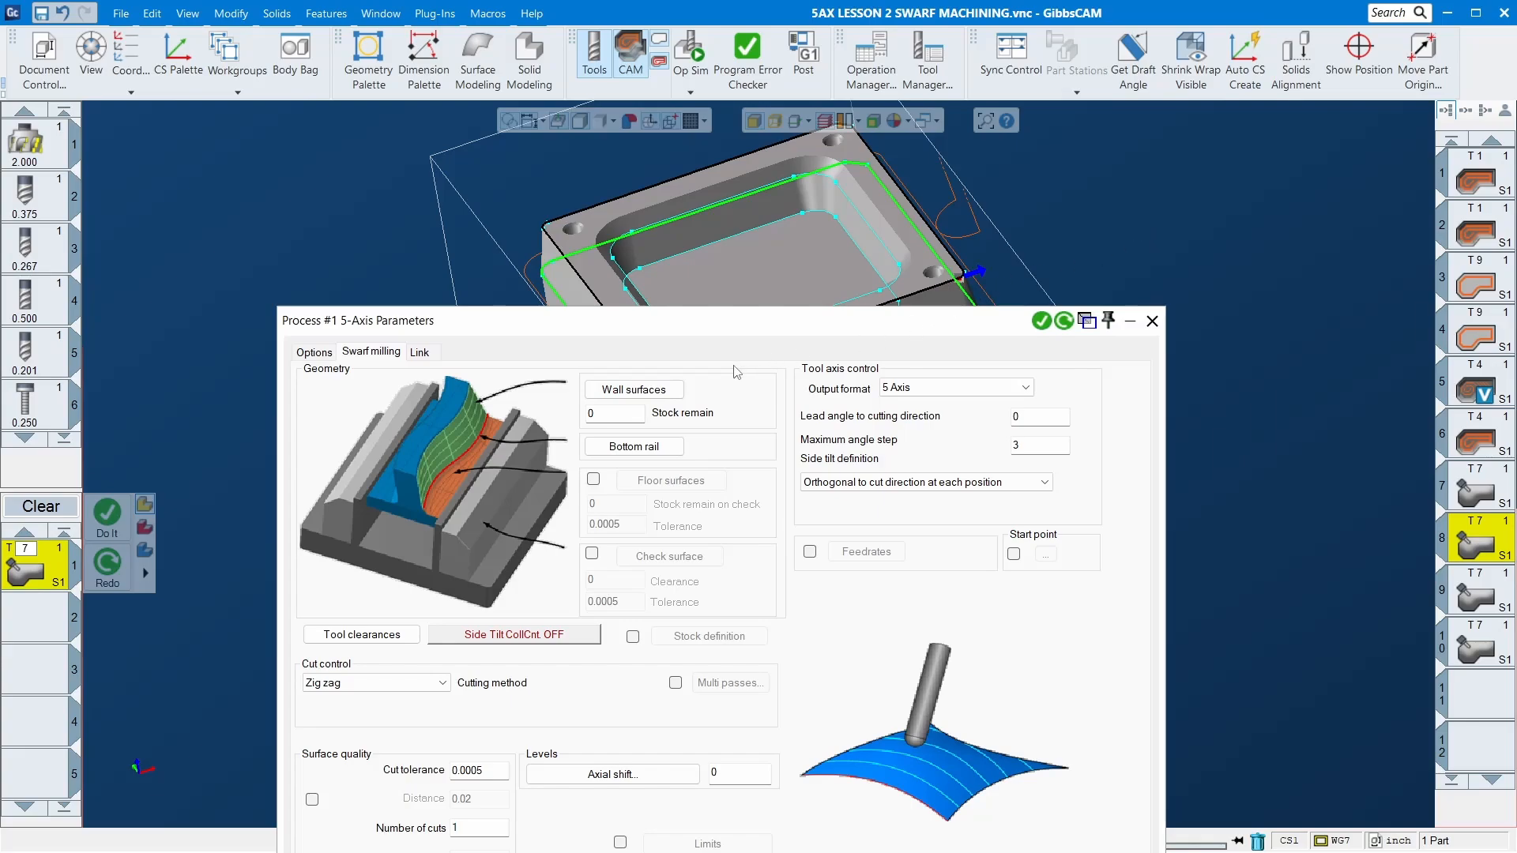
left_click(933, 255)
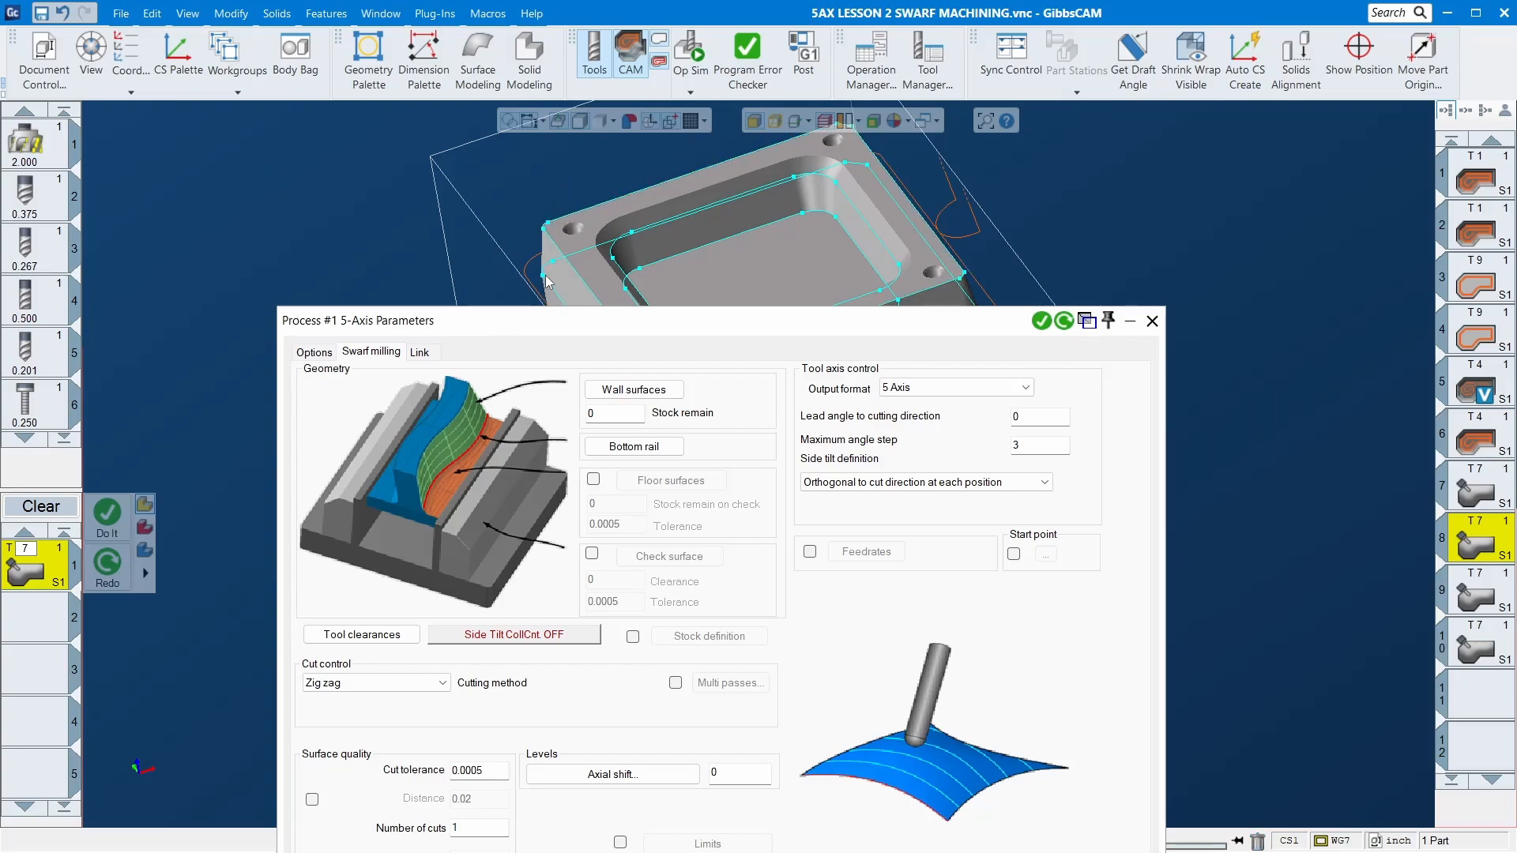
left_click_drag(587, 319, 525, 515)
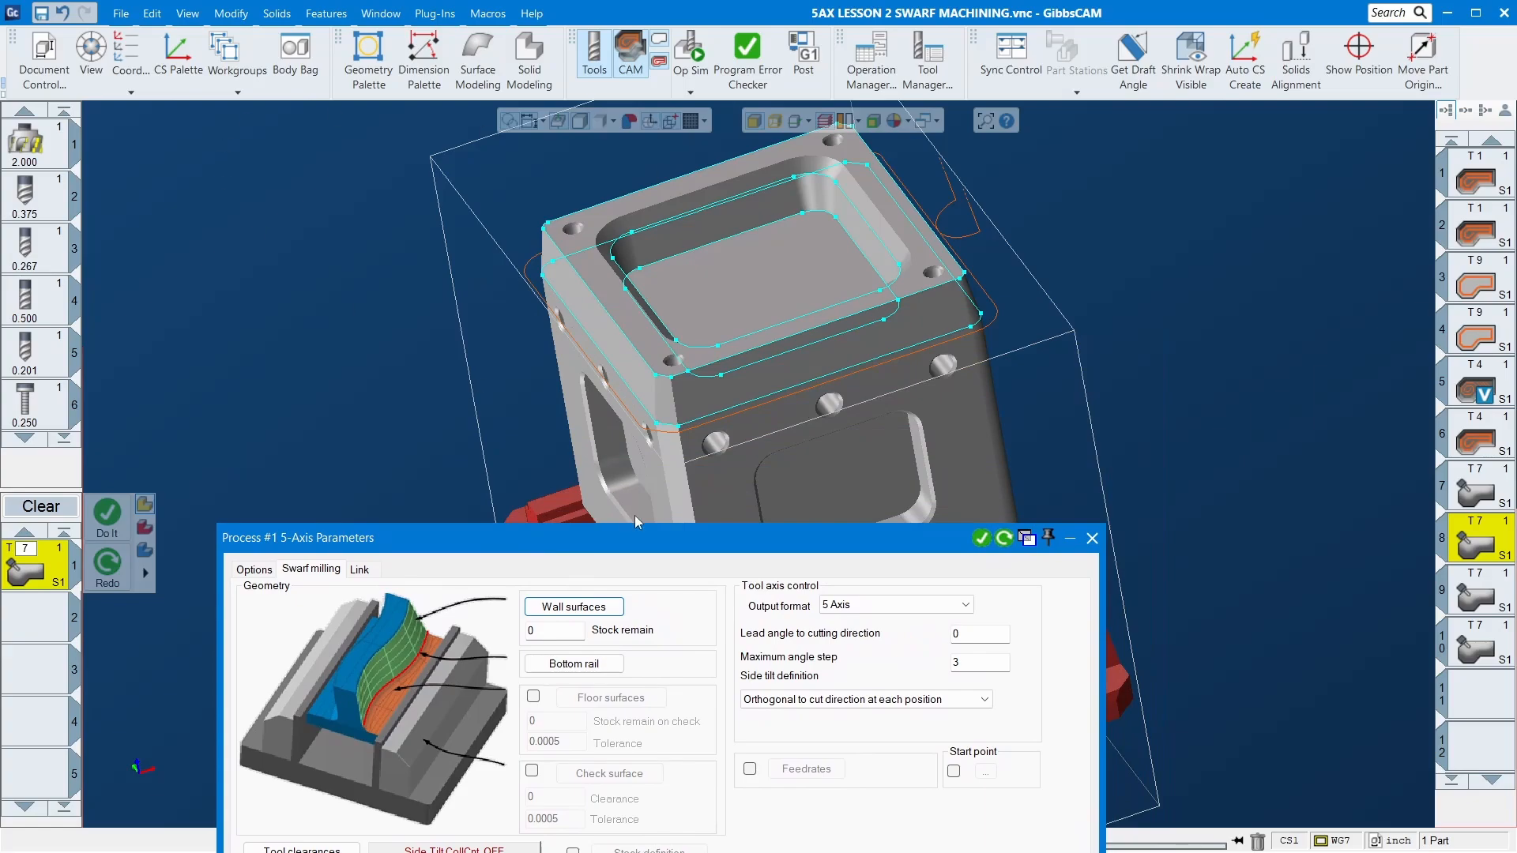
left_click_drag(655, 515, 673, 203)
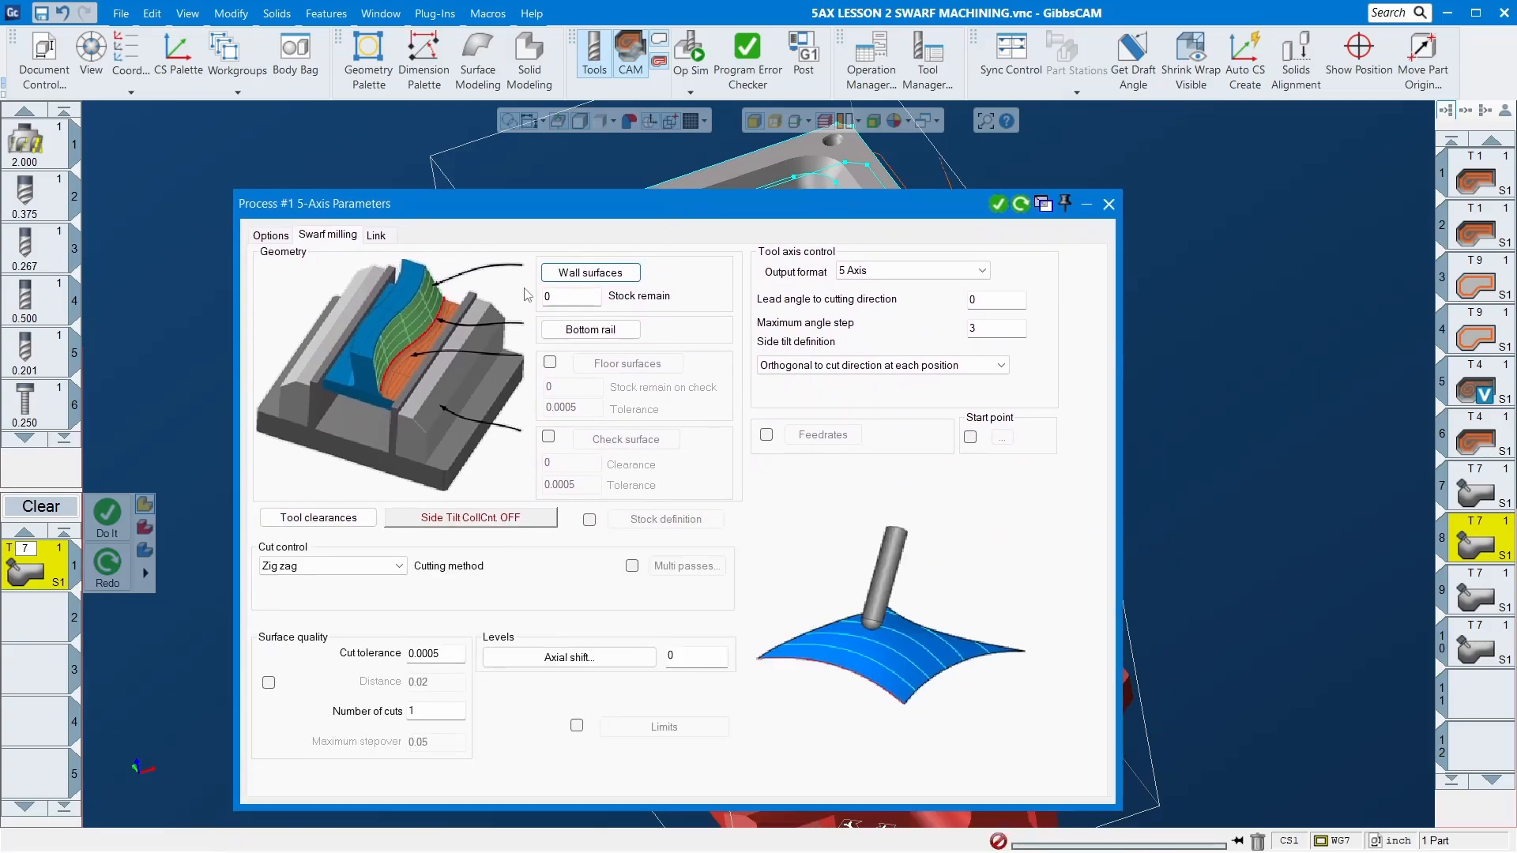
- Assign all eight outer angled faces around the part's upper edge, including the corner faces, as the swarf wall surfaces
left_click(606, 276)
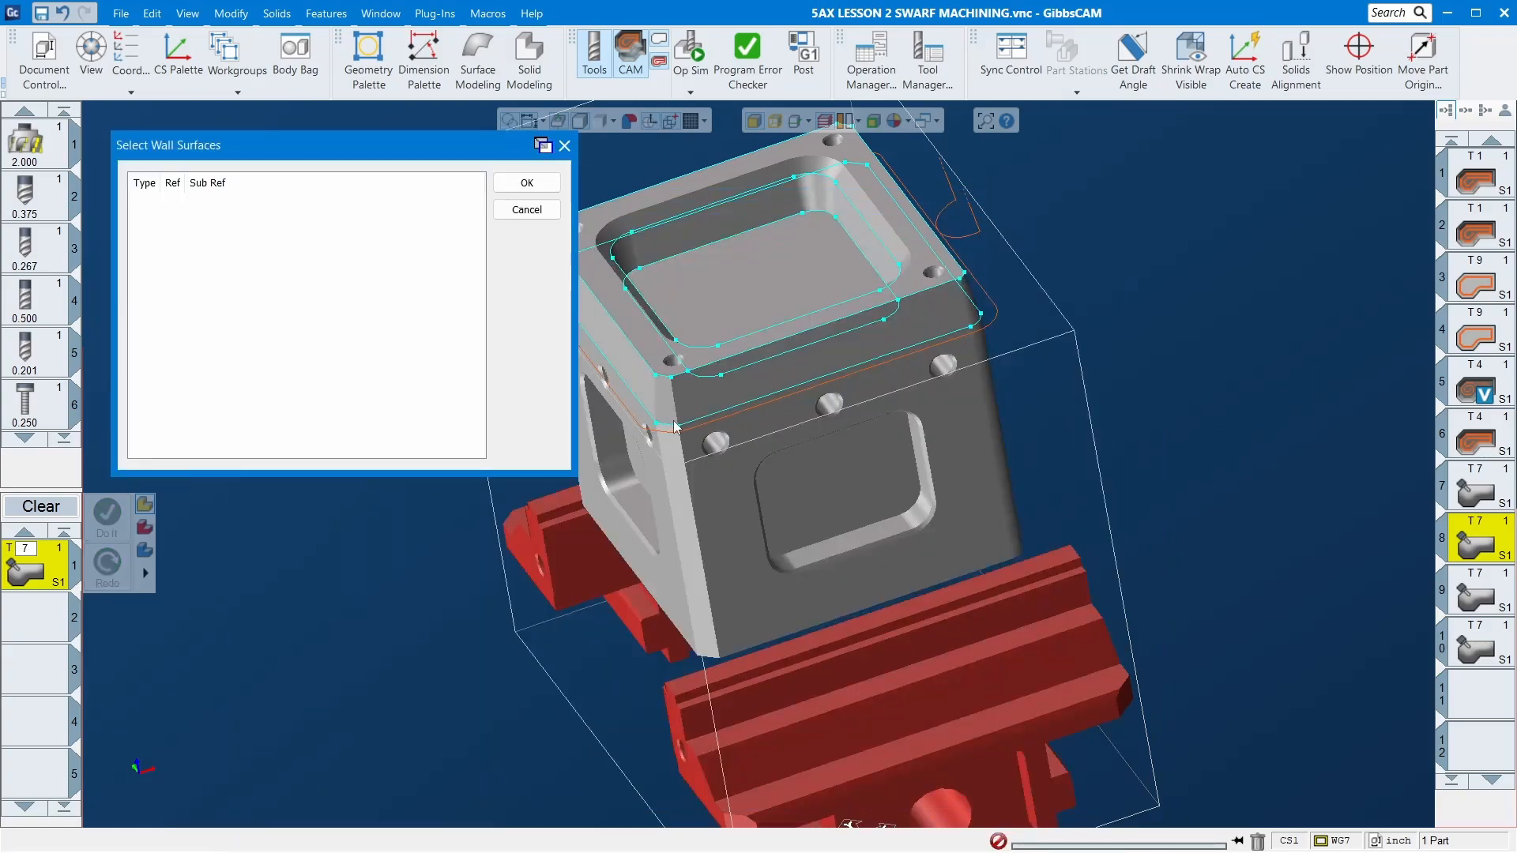
left_click(650, 388)
left_click(664, 421)
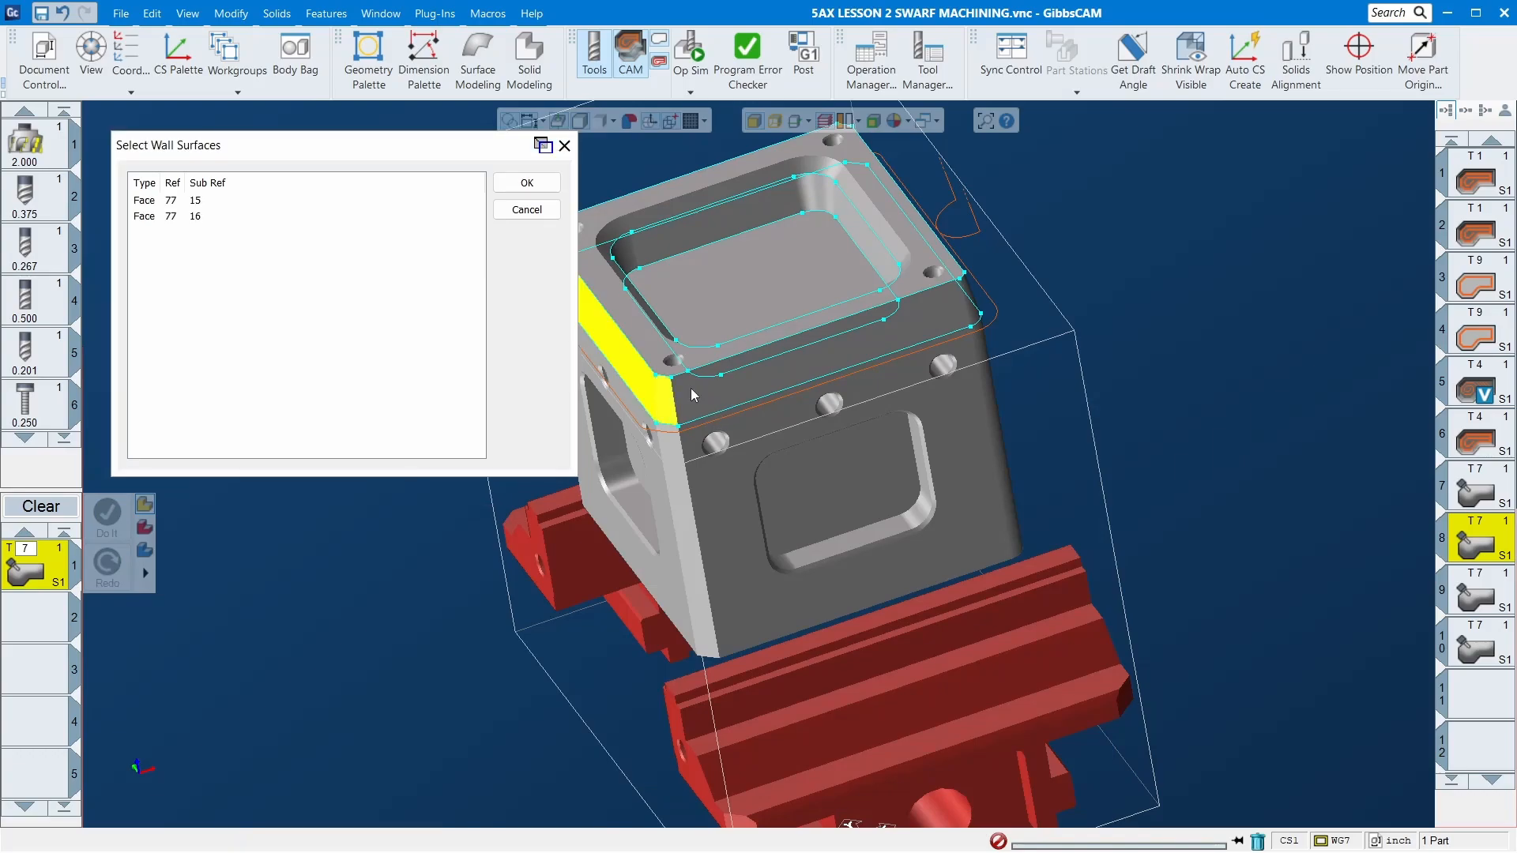
left_click(693, 391)
middle_click_drag(885, 362, 623, 419)
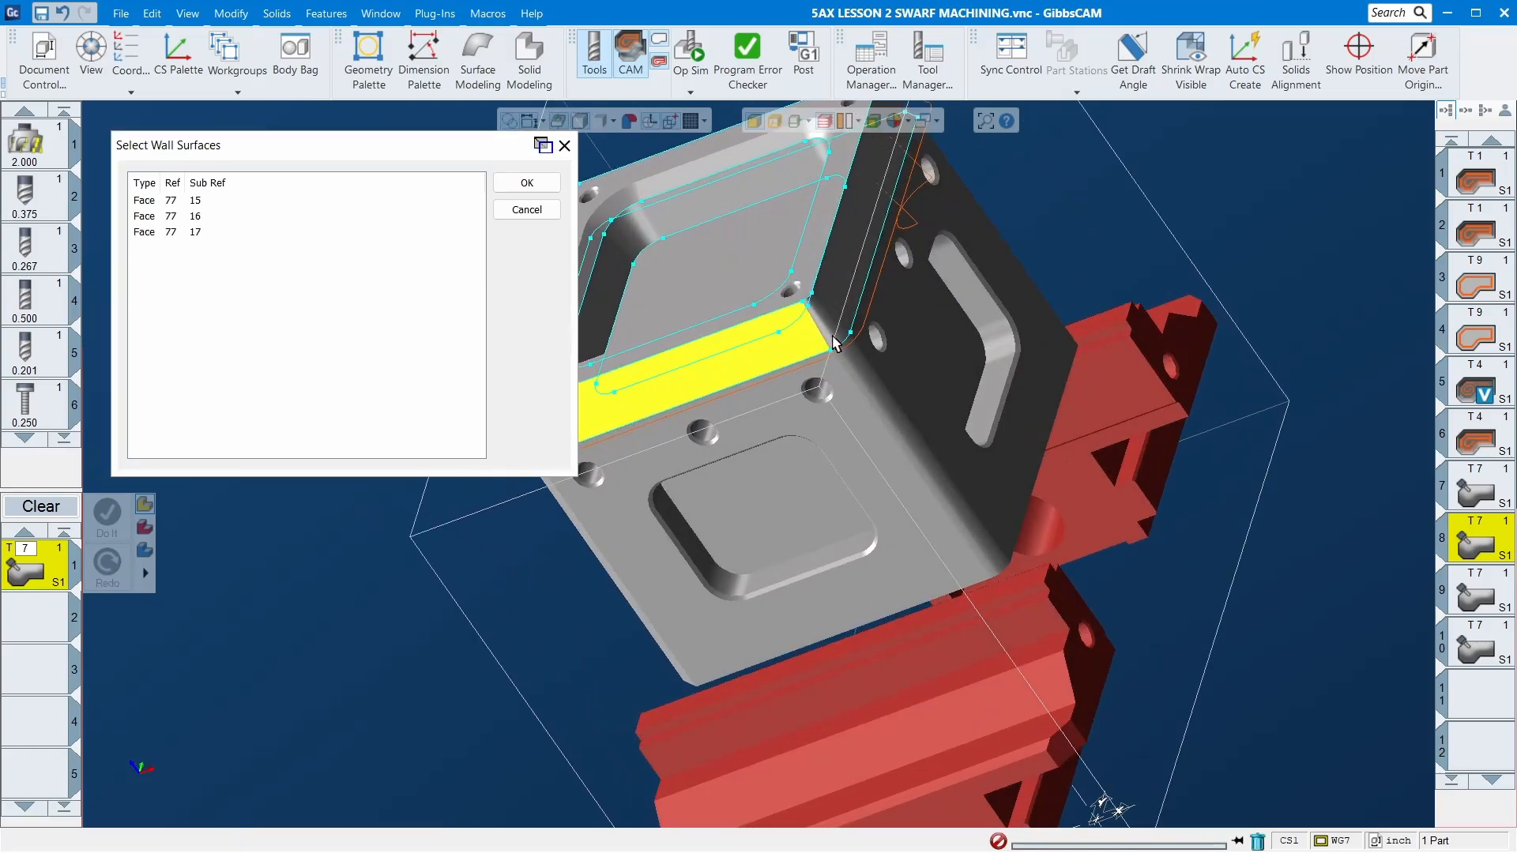
left_click(831, 331)
left_click(835, 297)
middle_click_drag(834, 297, 684, 327)
left_click(776, 254)
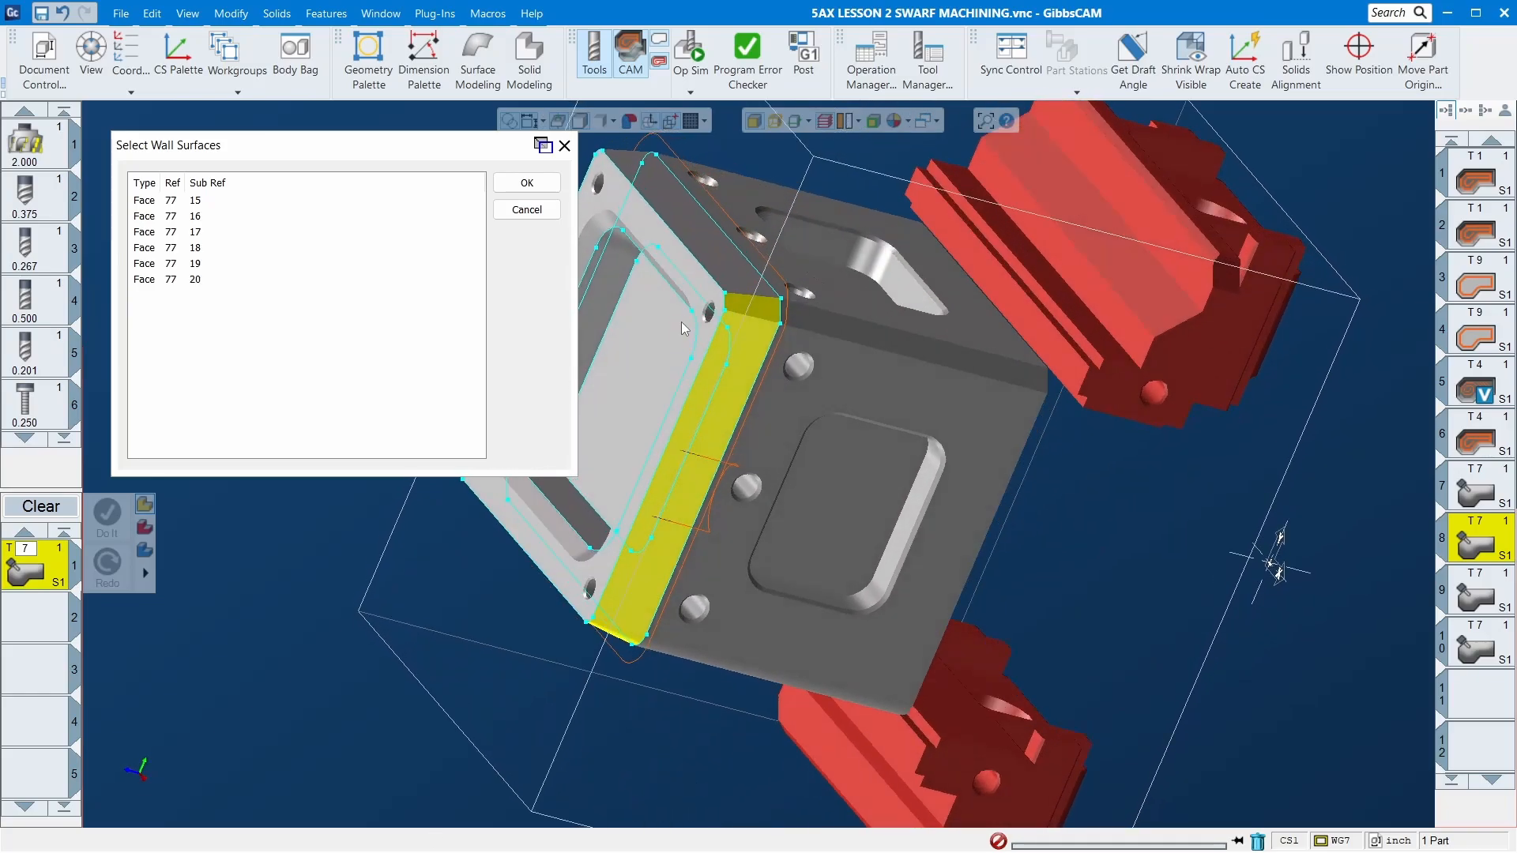
left_click(690, 248)
middle_click_drag(690, 248, 1146, 726)
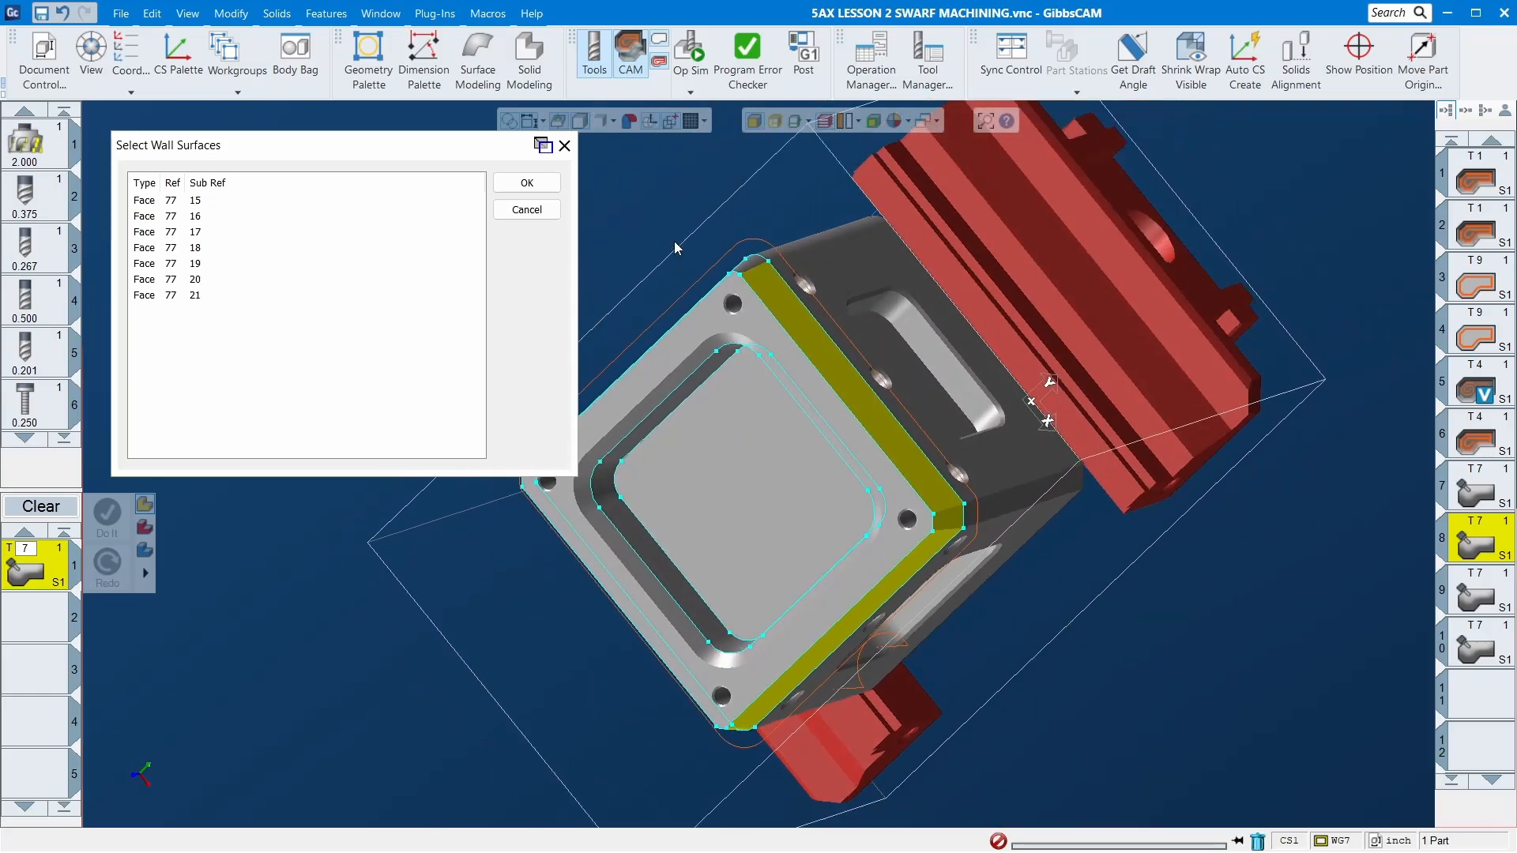
scroll(714, 415, "up", 3)
left_click(747, 162)
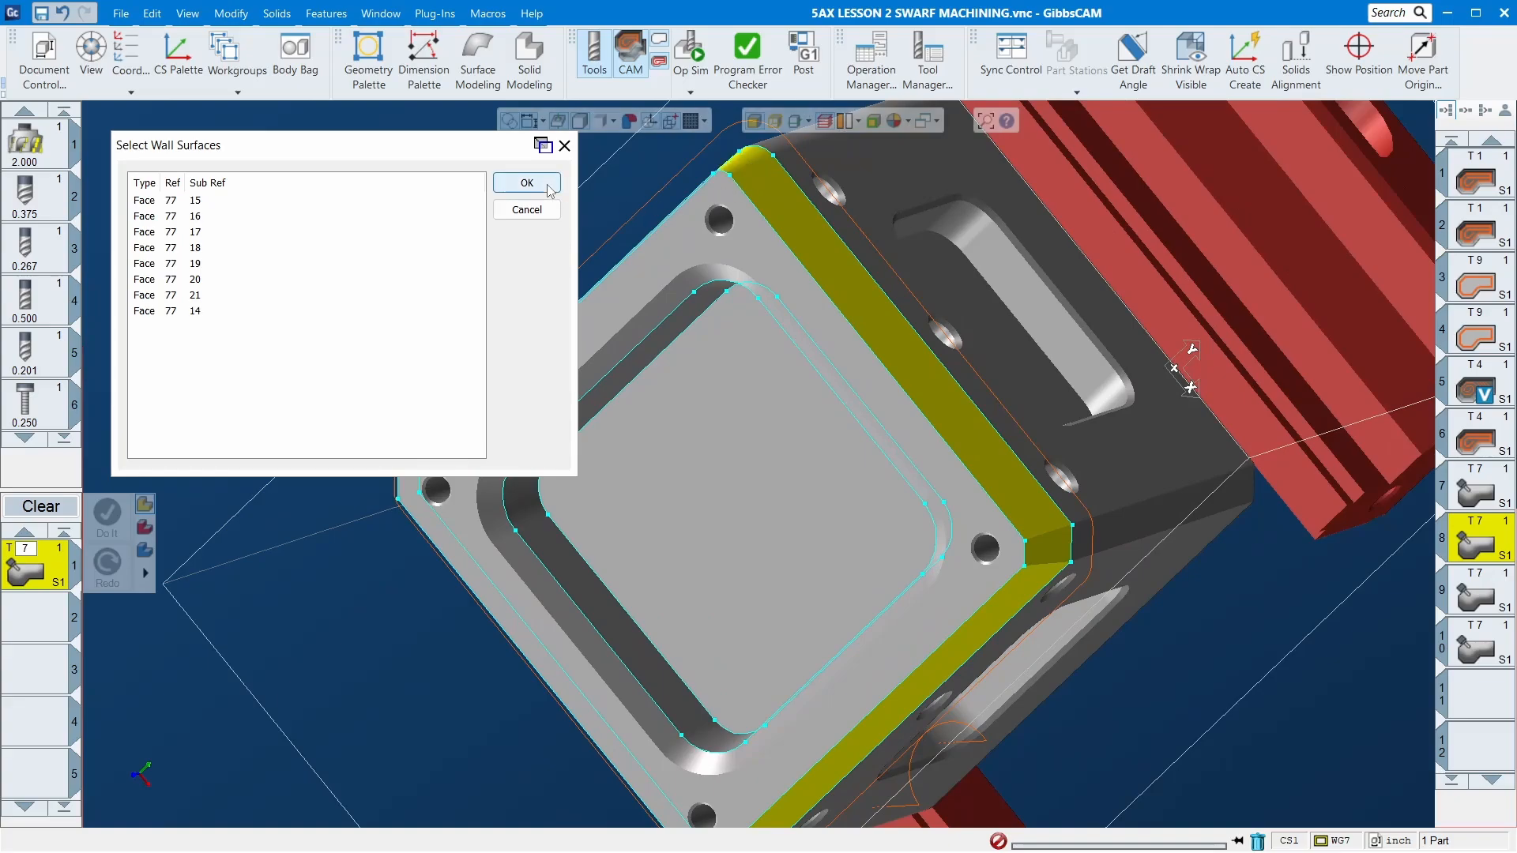
left_click(527, 183)
- Assign the closed profile along the lower edge of the angled outer walls as the bottom rail curve
left_click_drag(742, 111, 732, 561)
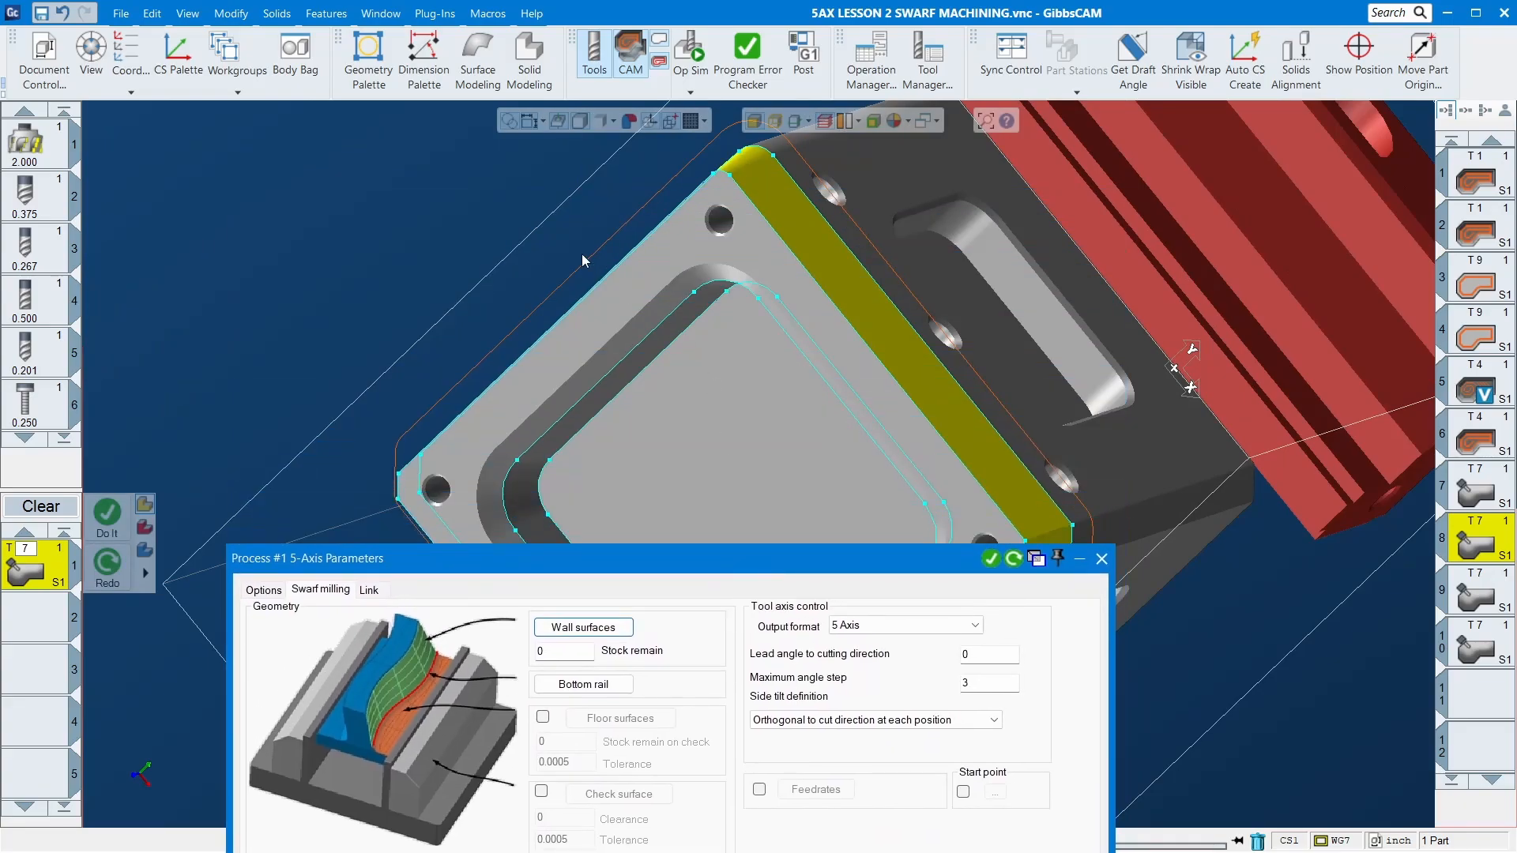
scroll(582, 257, "down", 3)
middle_click_drag(709, 286, 1061, 56)
middle_click_drag(881, 330, 684, 265)
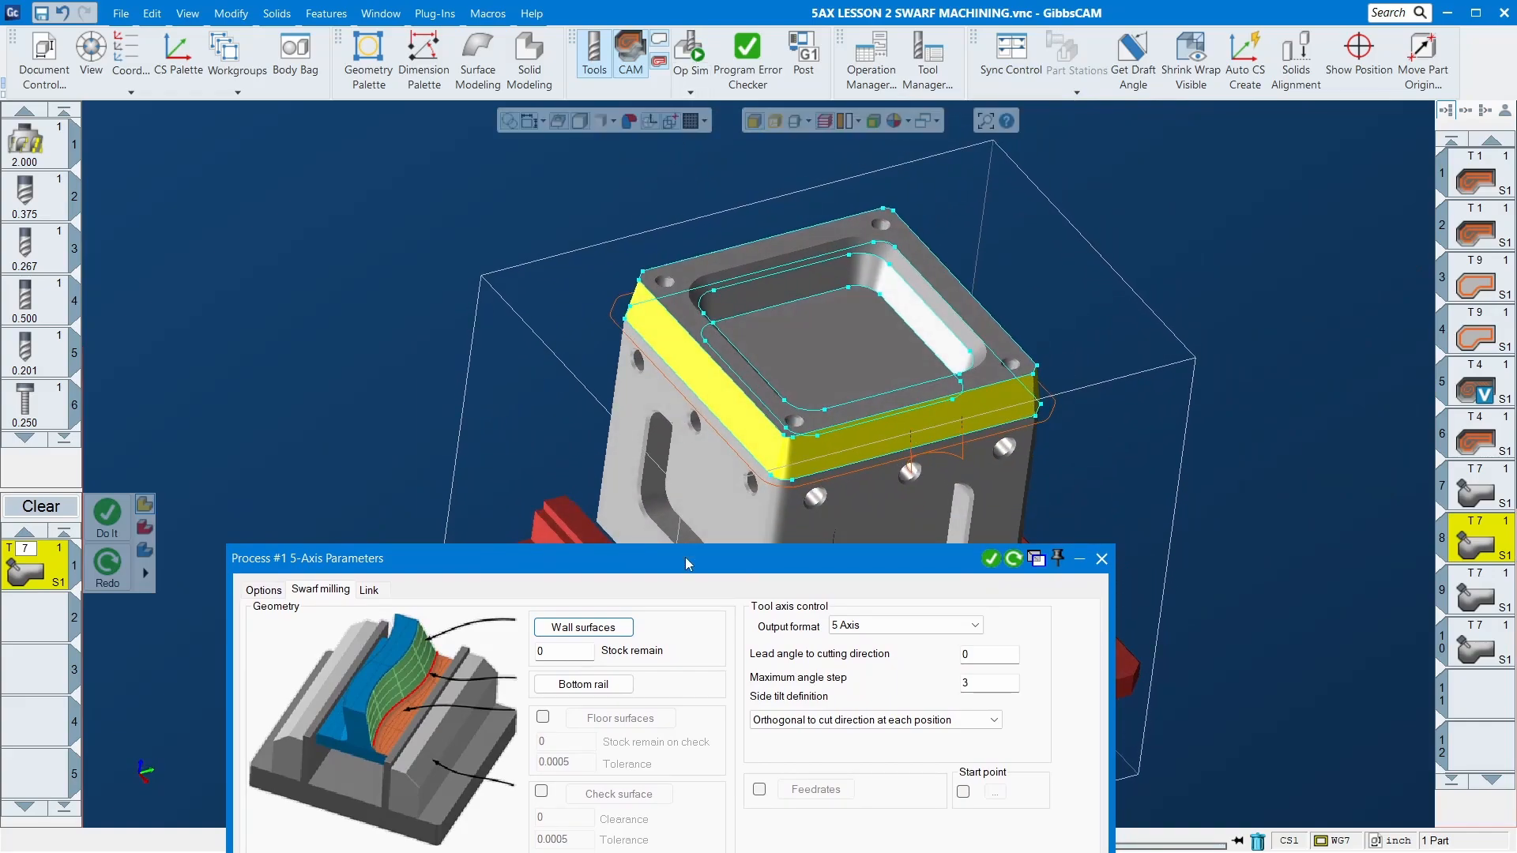
left_click_drag(686, 563, 702, 283)
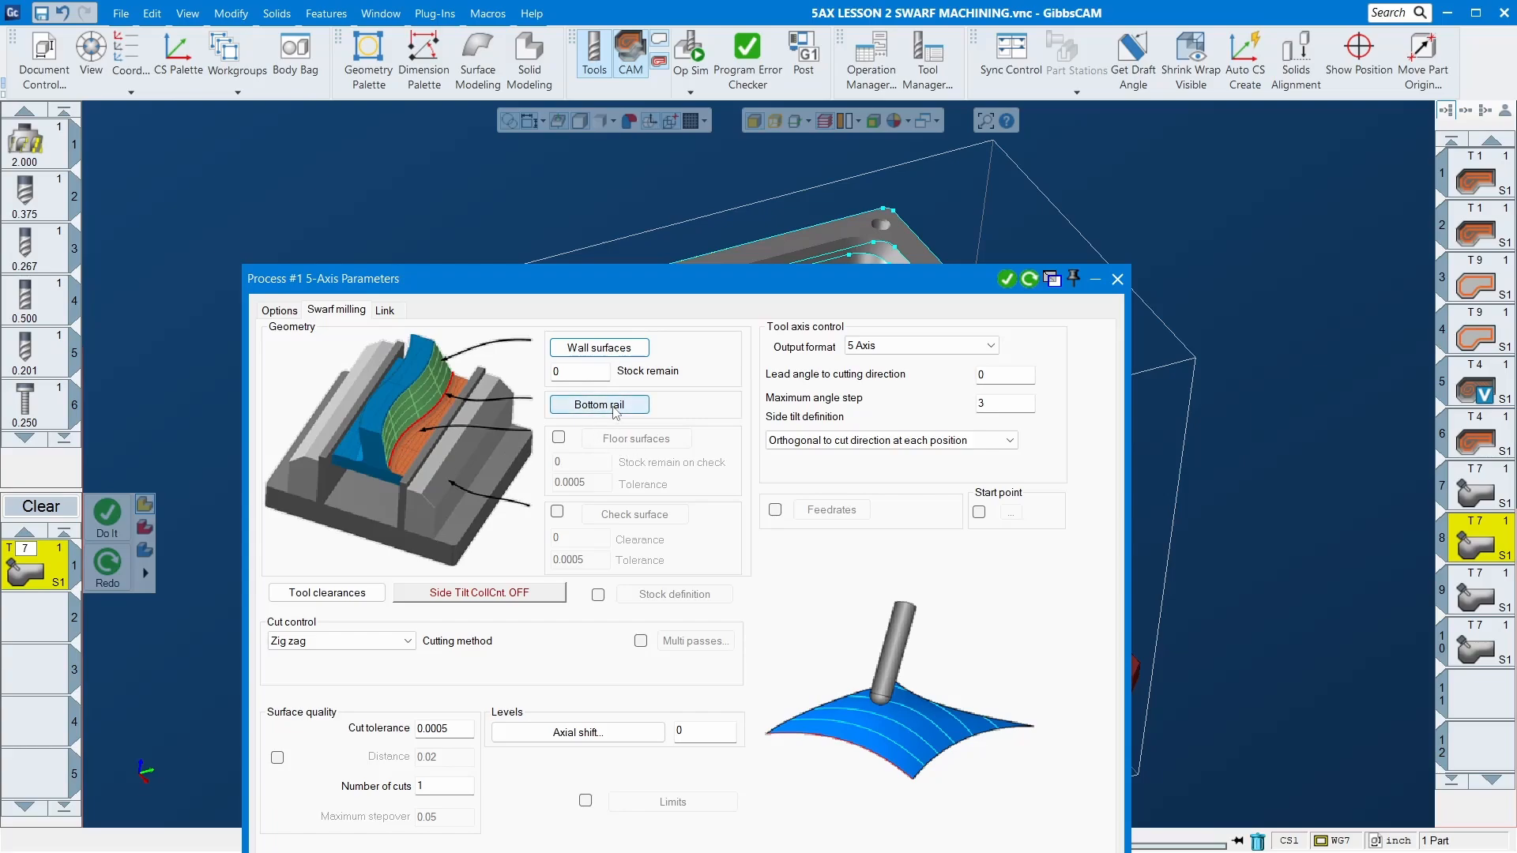
mouse_move(764, 280)
left_mouse_down()
mouse_move(675, 669)
mouse_move(752, 301)
left_mouse_up()
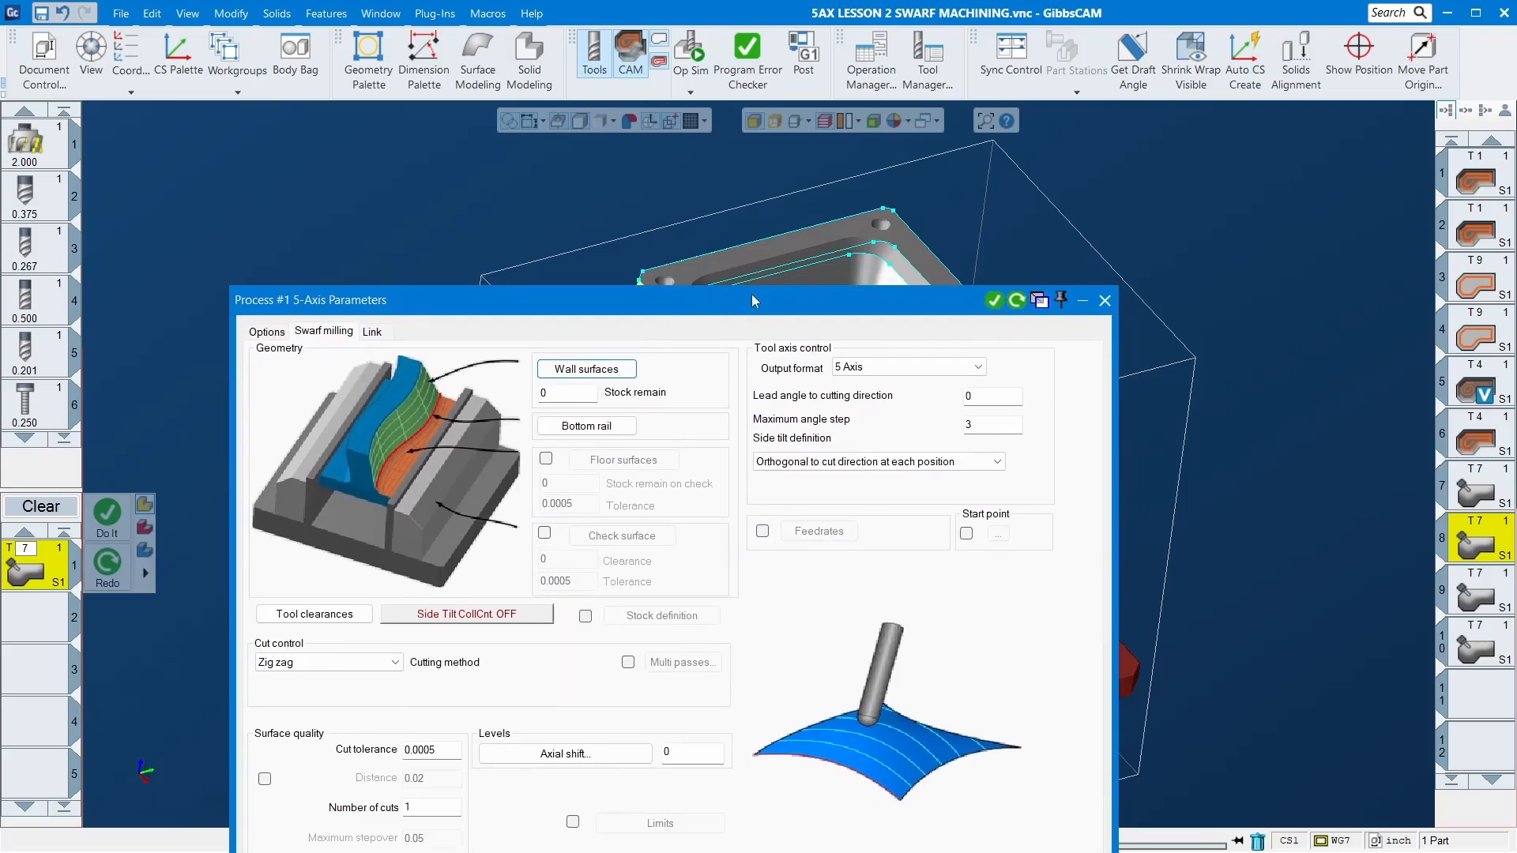
left_click(624, 425)
scroll(765, 469, "up", 2)
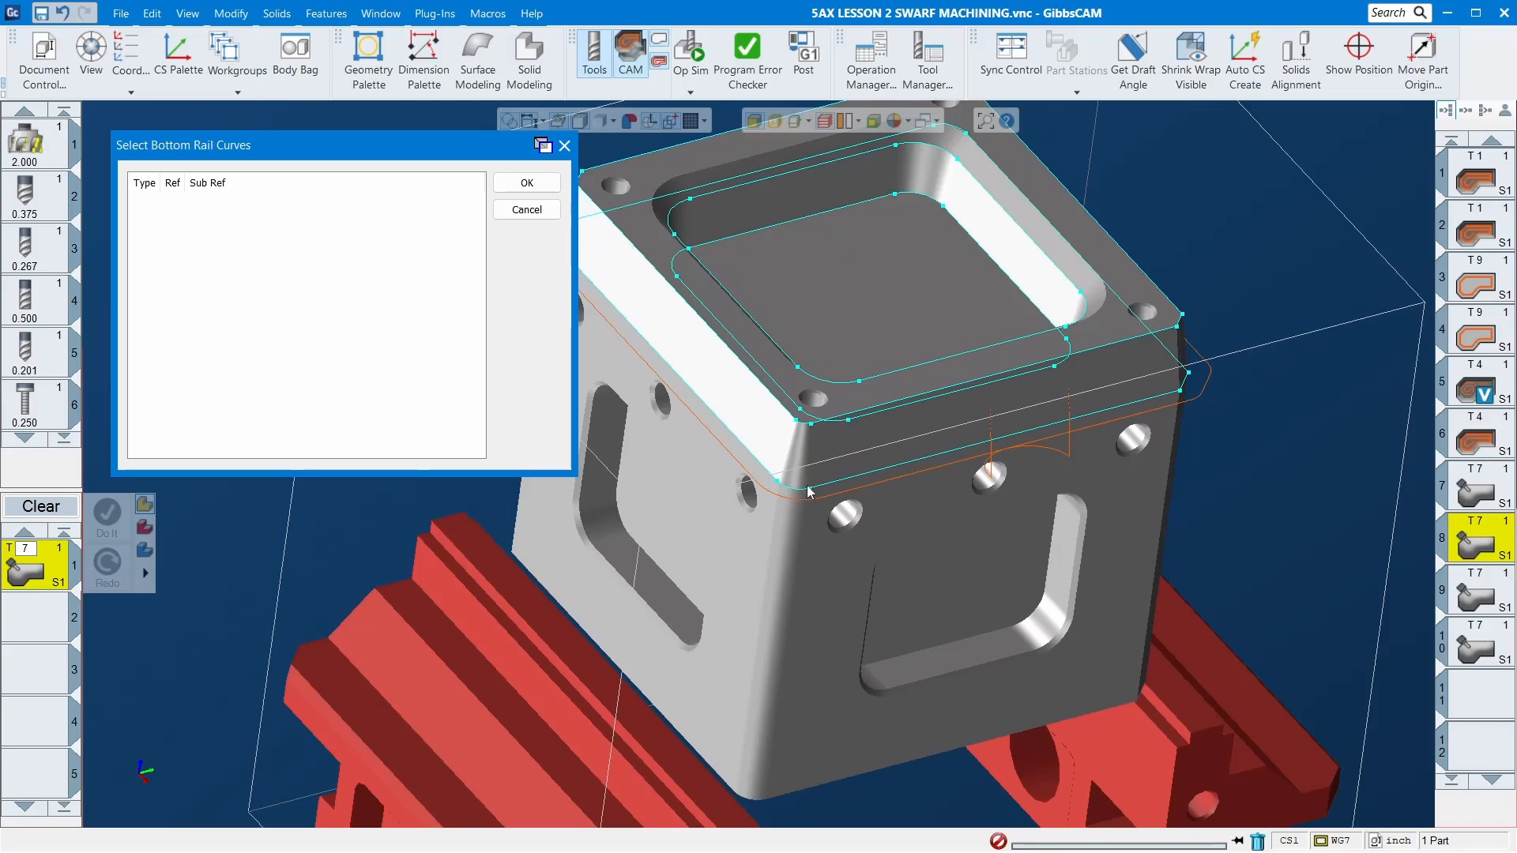
left_click(812, 489)
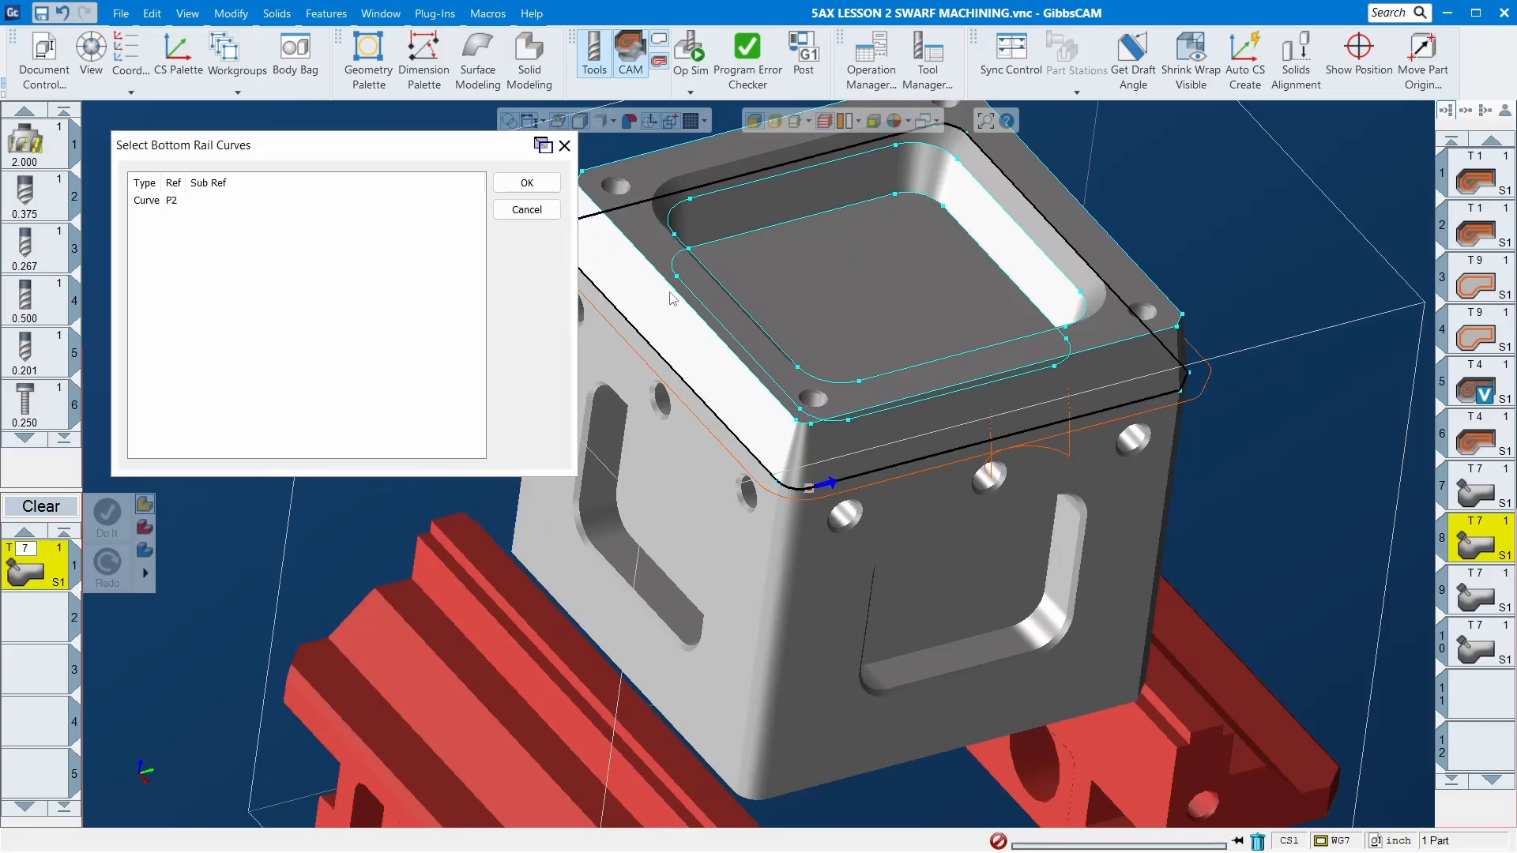
left_click(536, 186)
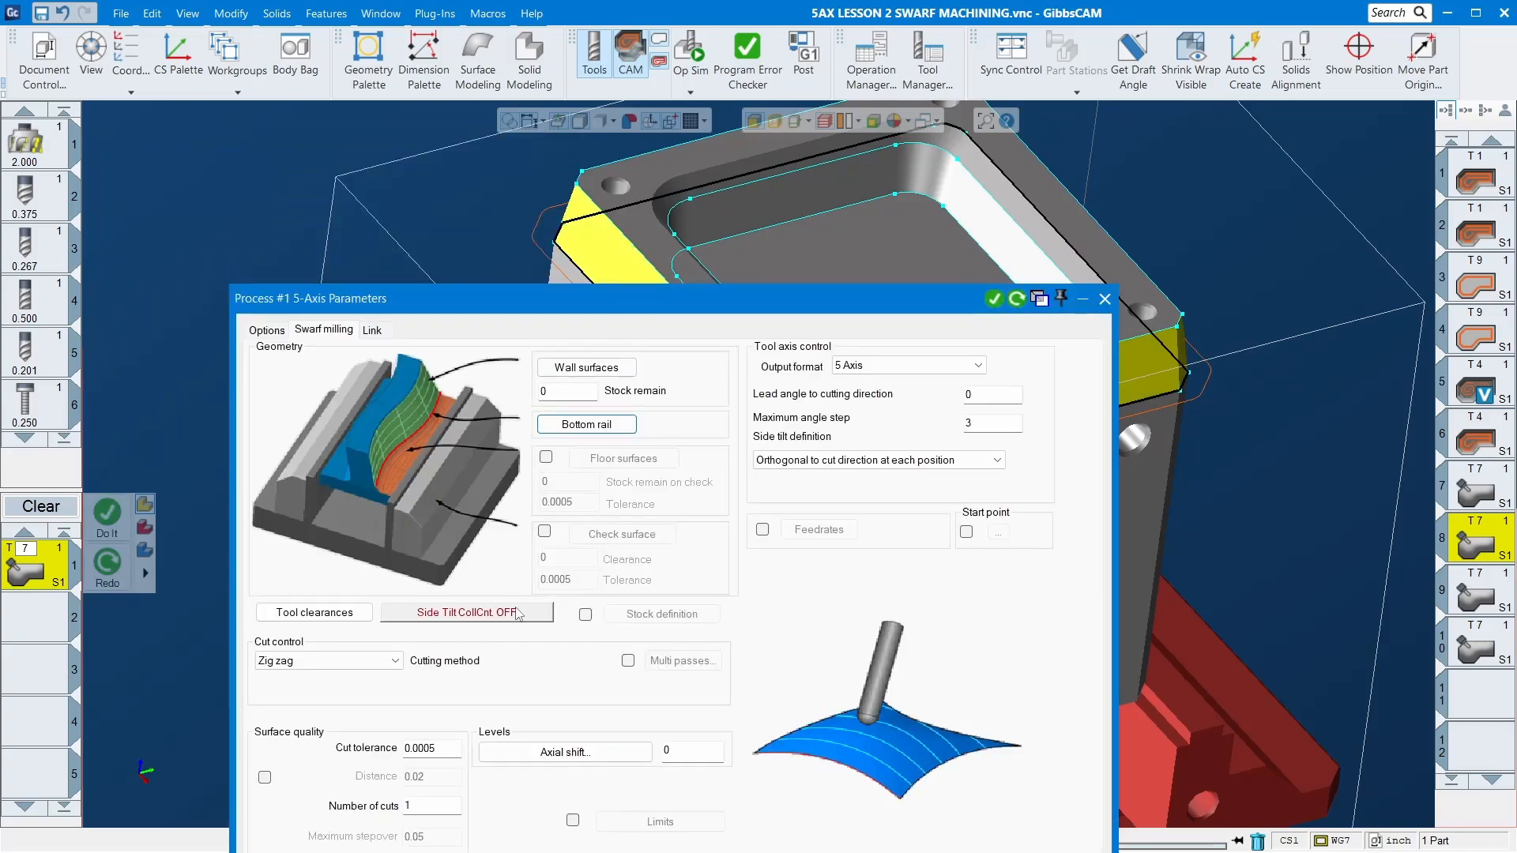
- Set the swarf cutting method to One way with climb direction, and check the cut tolerance
left_click_drag(705, 297, 740, 175)
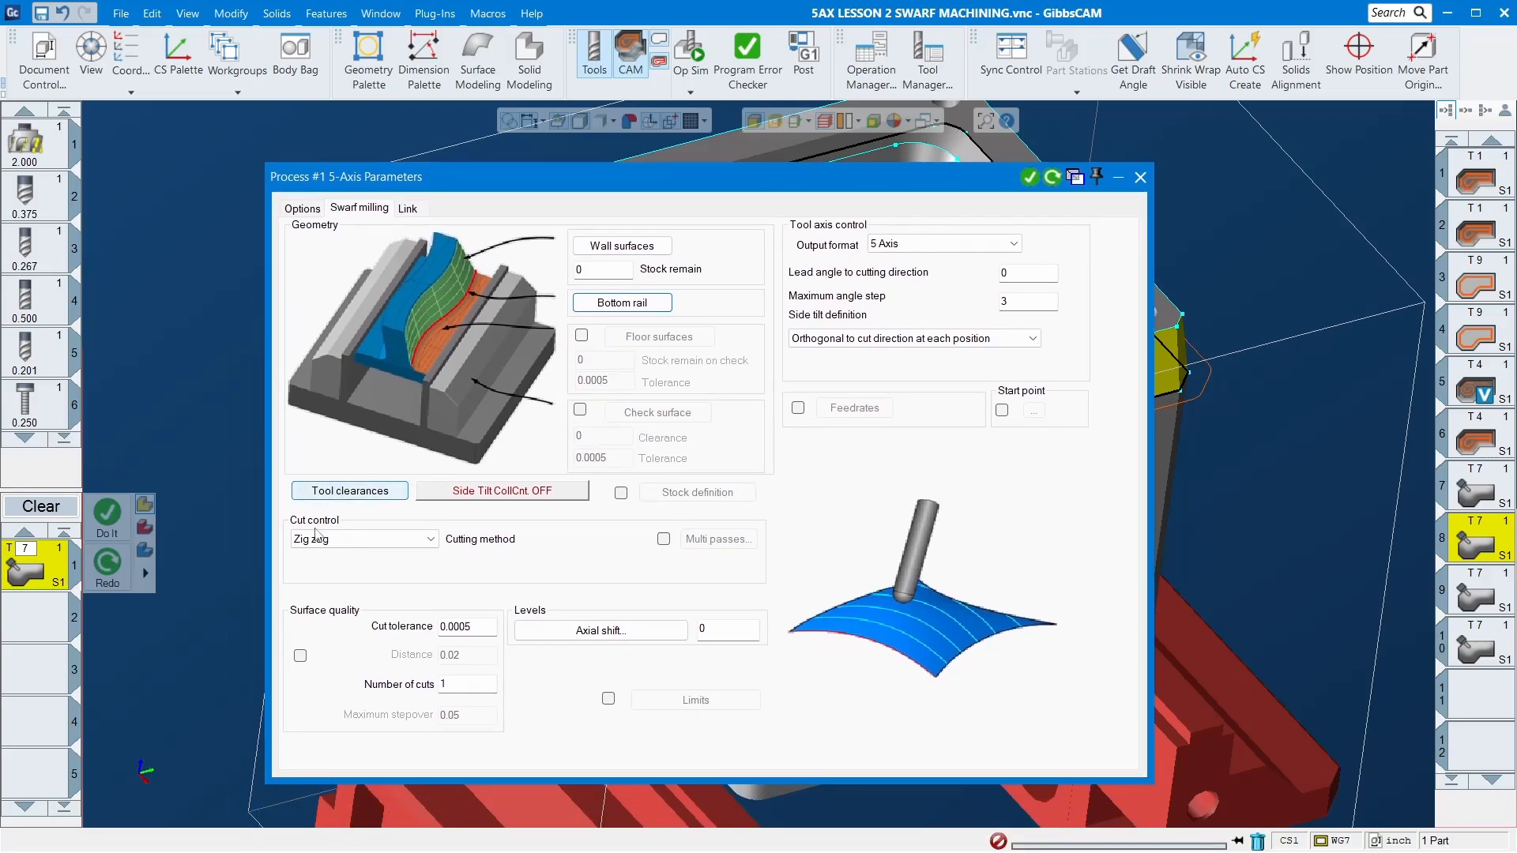
left_click(377, 539)
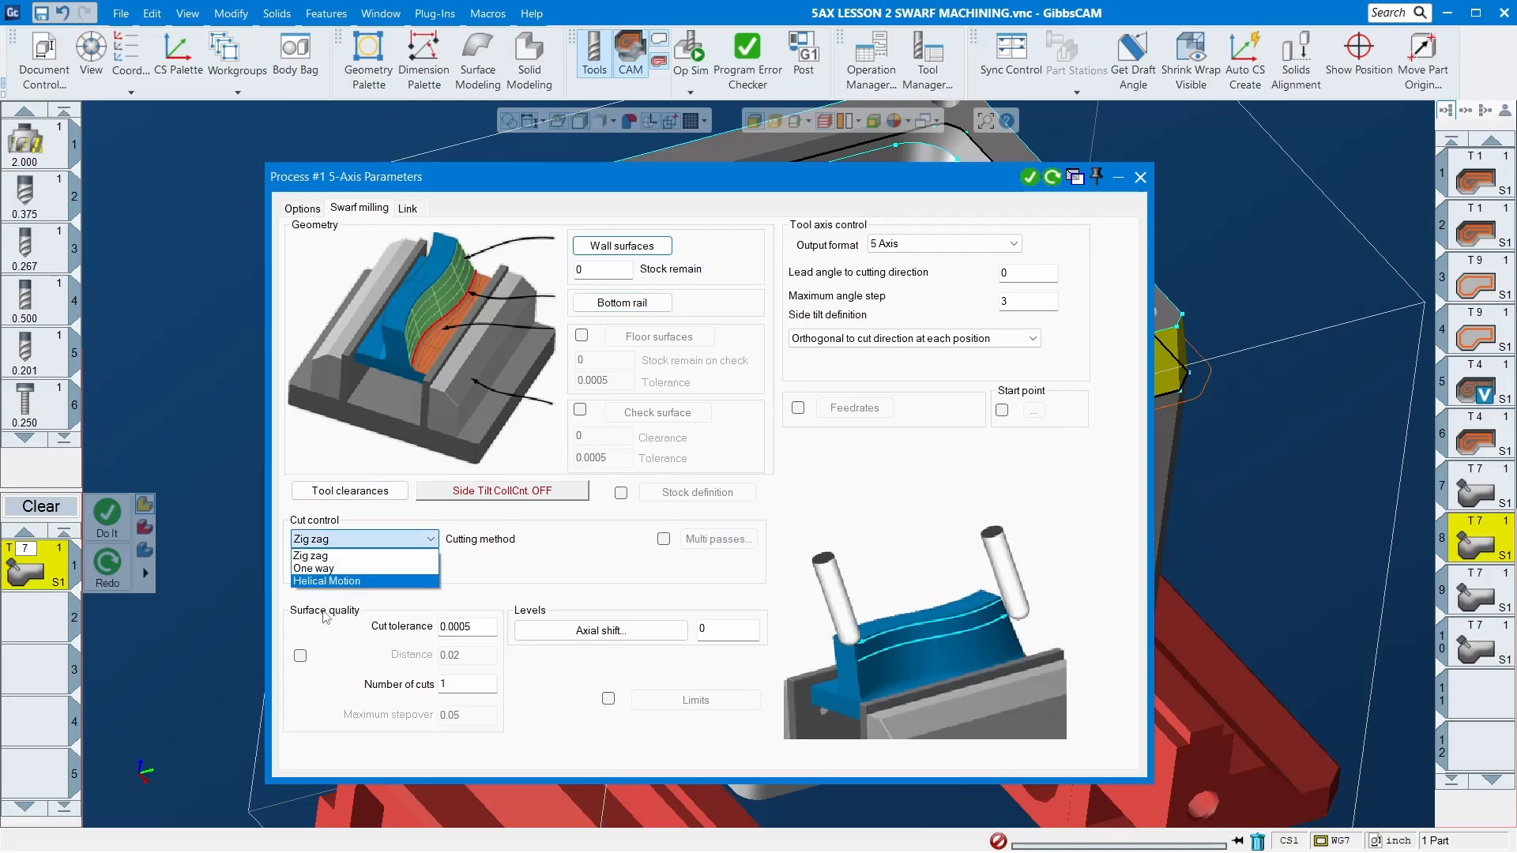
left_click(349, 572)
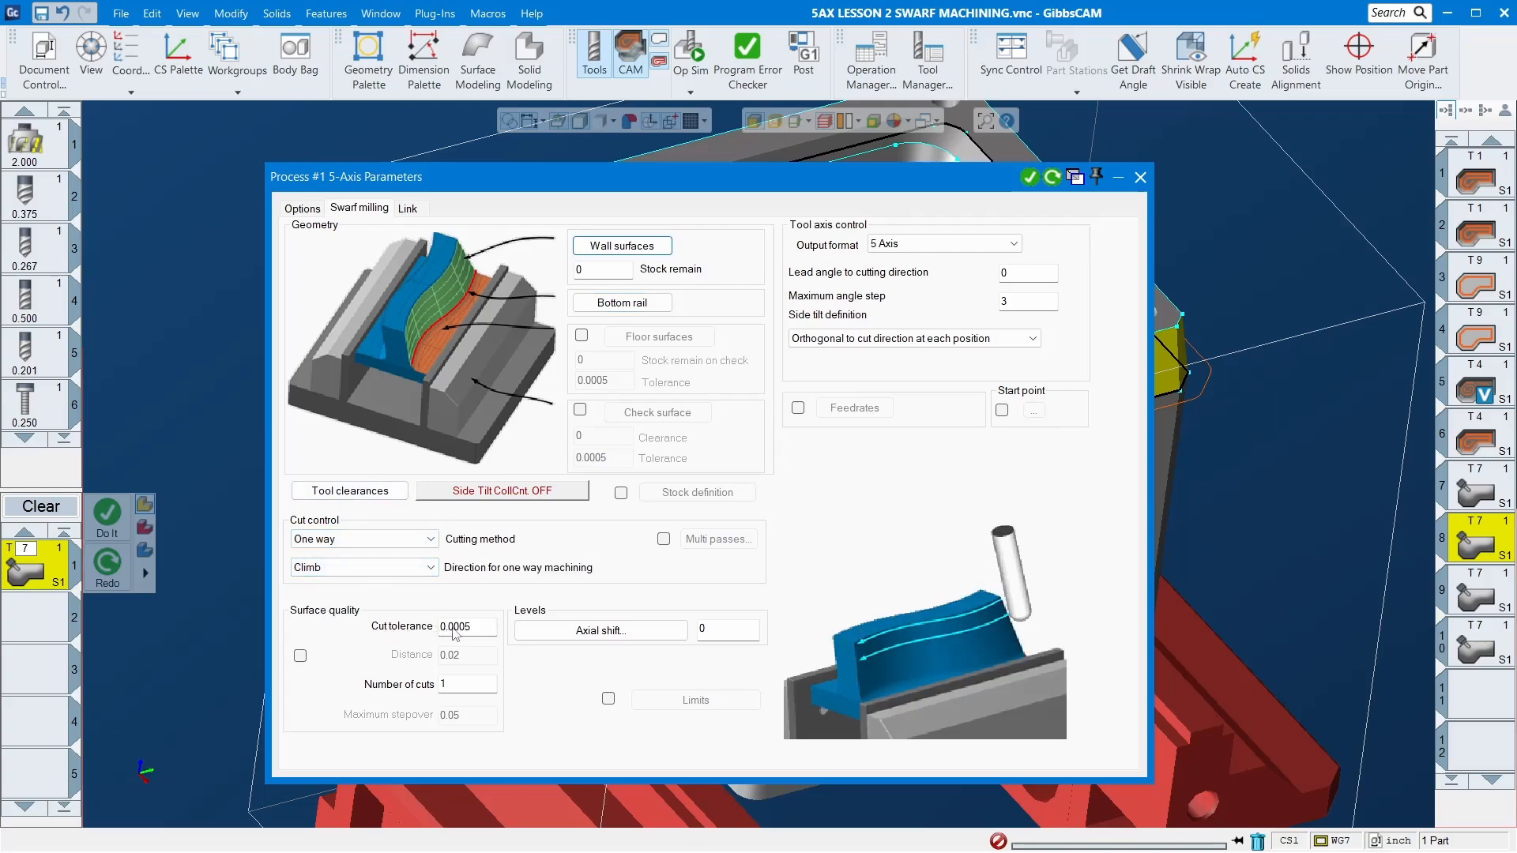
left_click(482, 632)
double_click(482, 632)
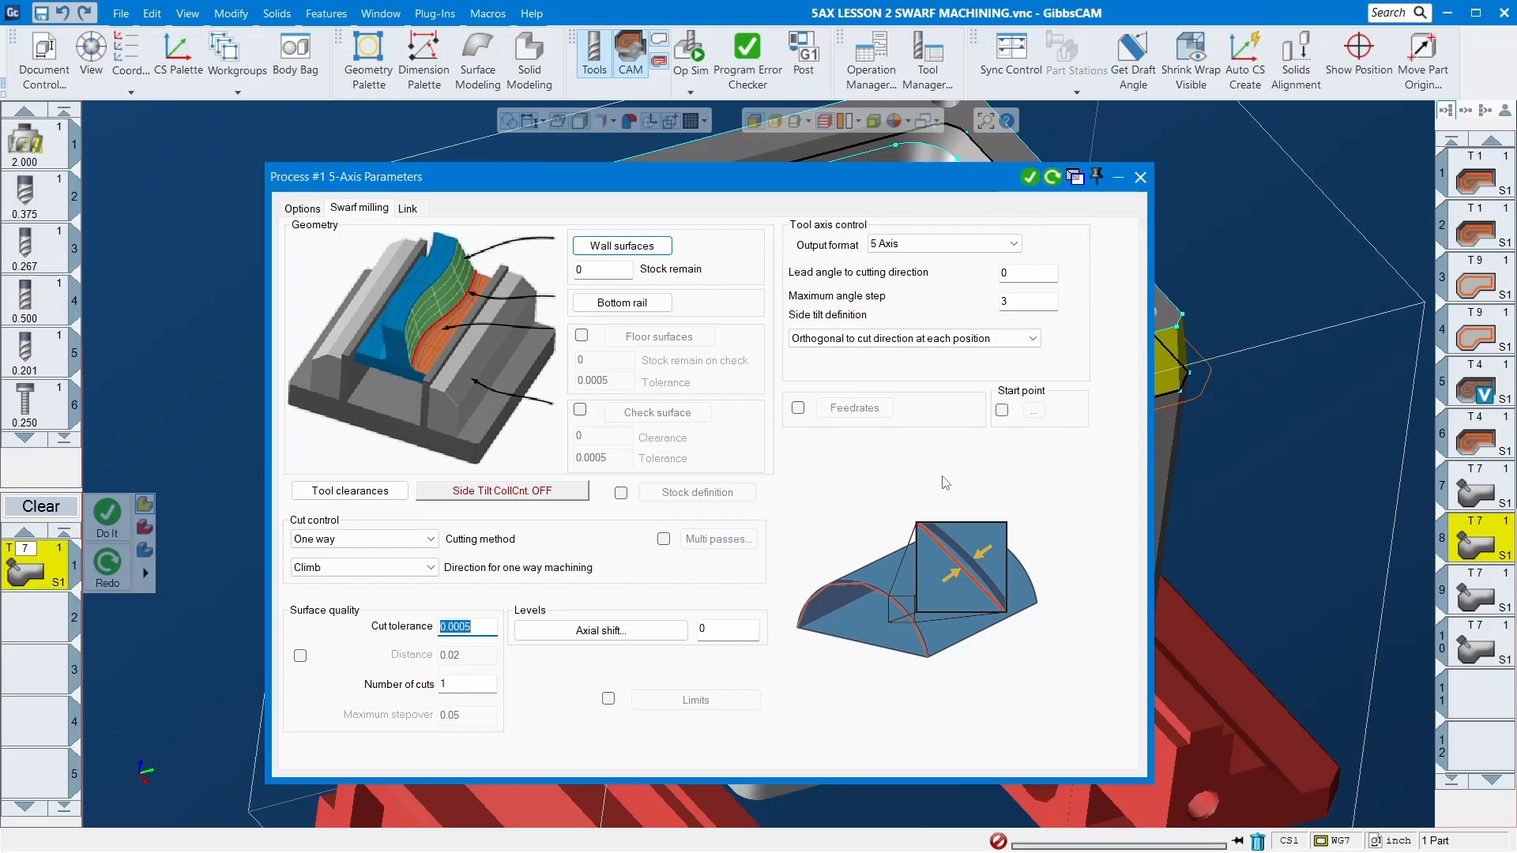
- Use a lead-in for the first entry and a lead-out for the last exit, and generate the swarf operation
left_click(408, 208)
left_click(782, 248)
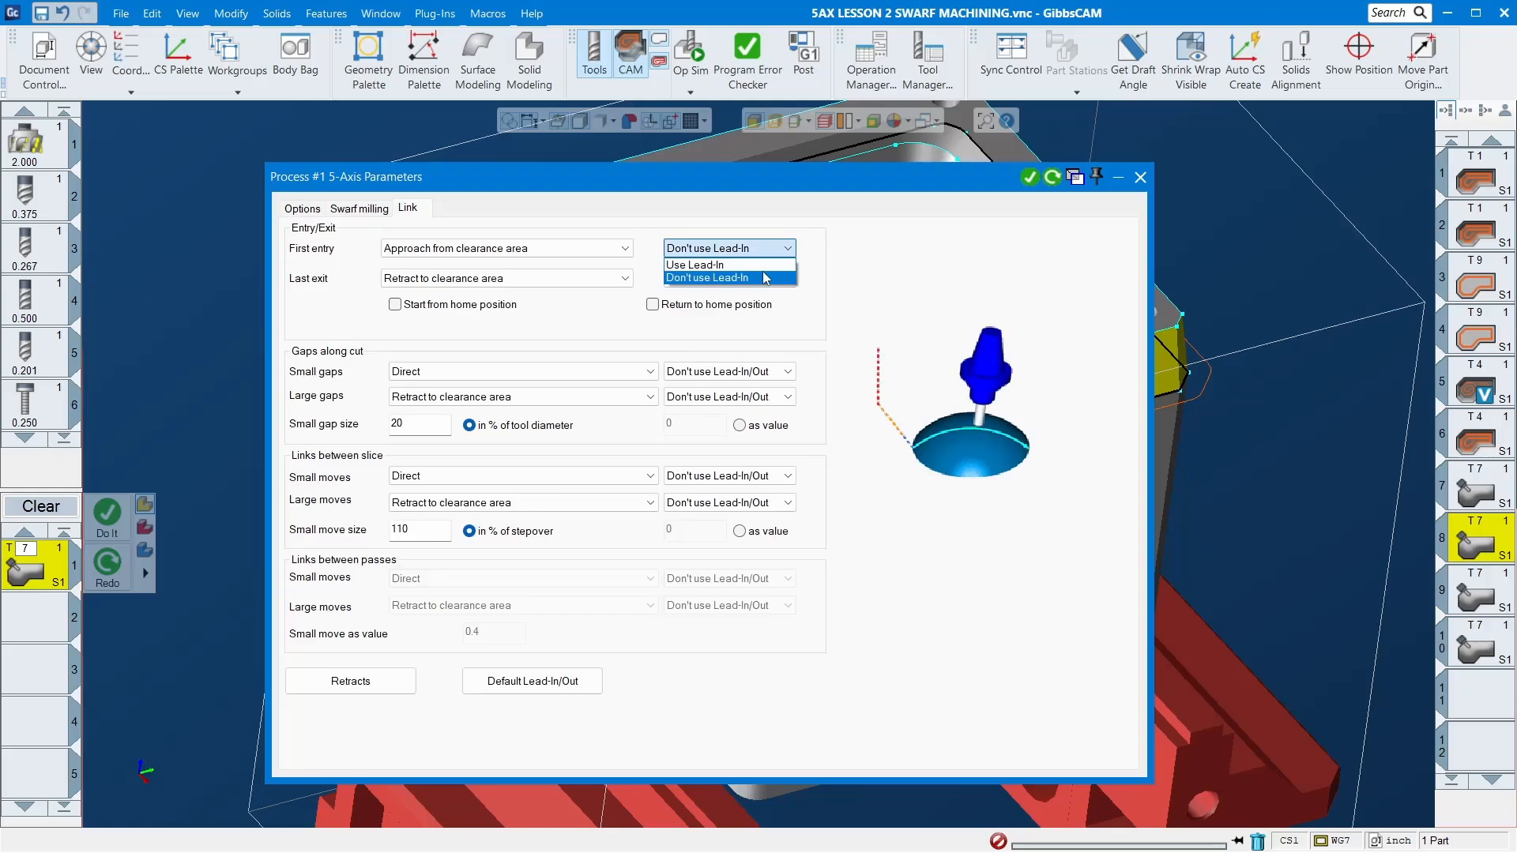
left_click(767, 275)
left_click(767, 283)
left_click(759, 304)
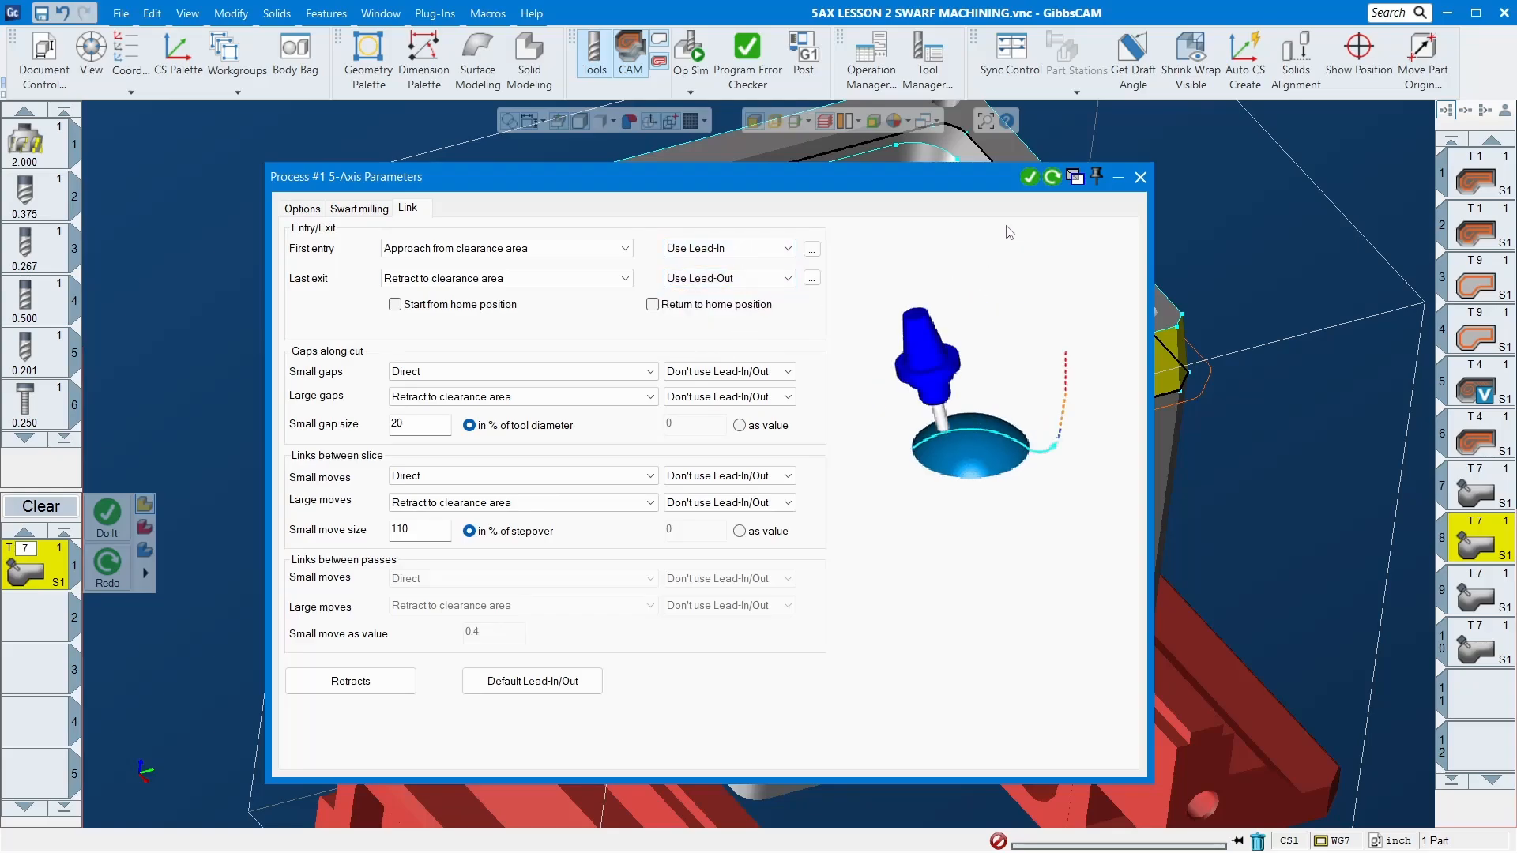
left_click(1052, 177)
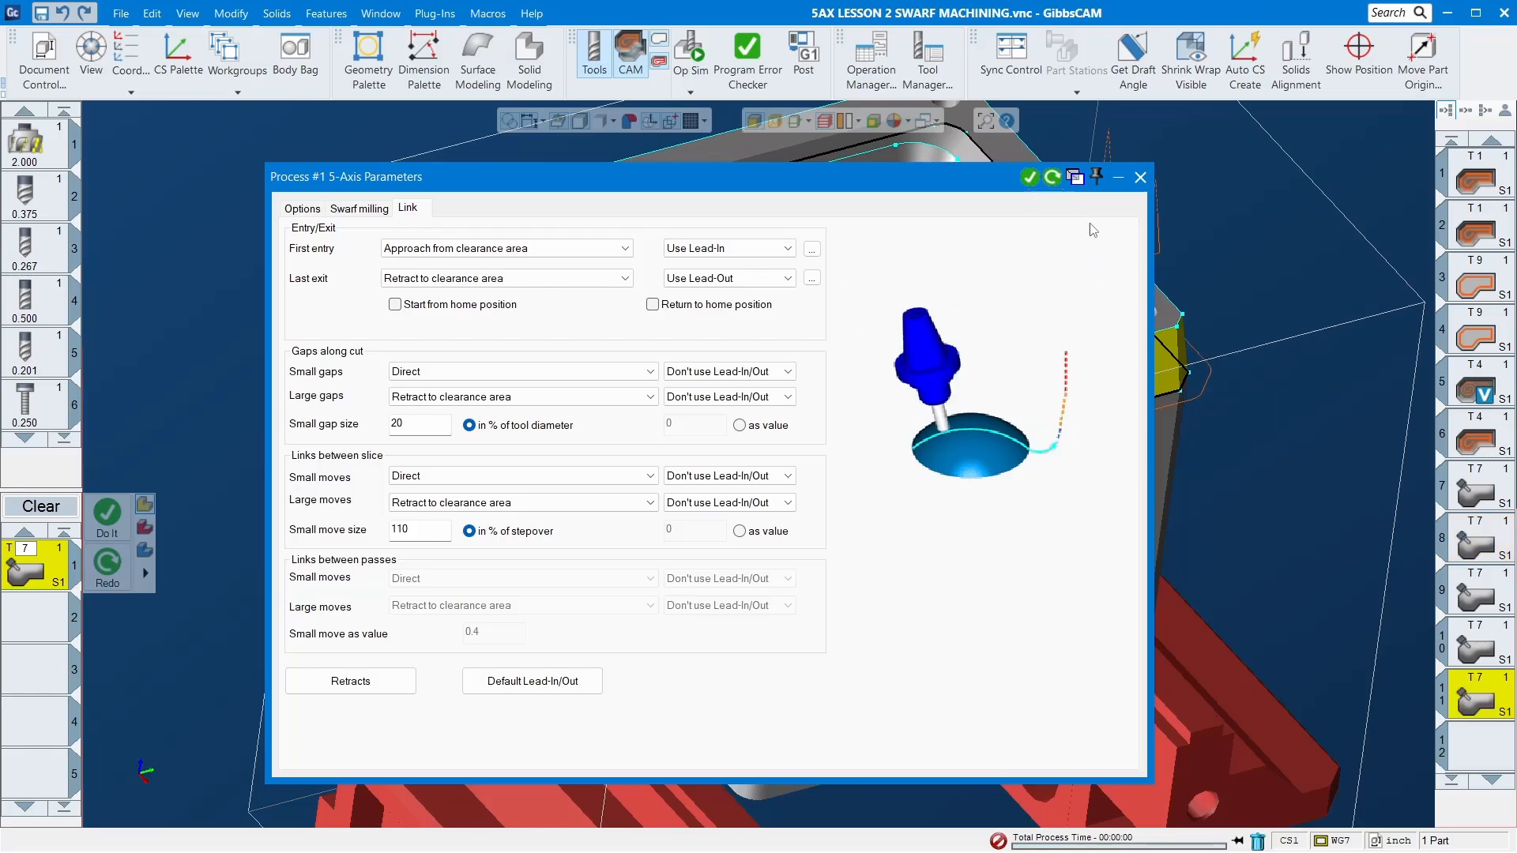
- Set the swarf operation's user-defined clearance area height to 8 in the retract settings and regenerate the toolpath
left_click(1028, 177)
middle_click_drag(505, 442, 690, 297)
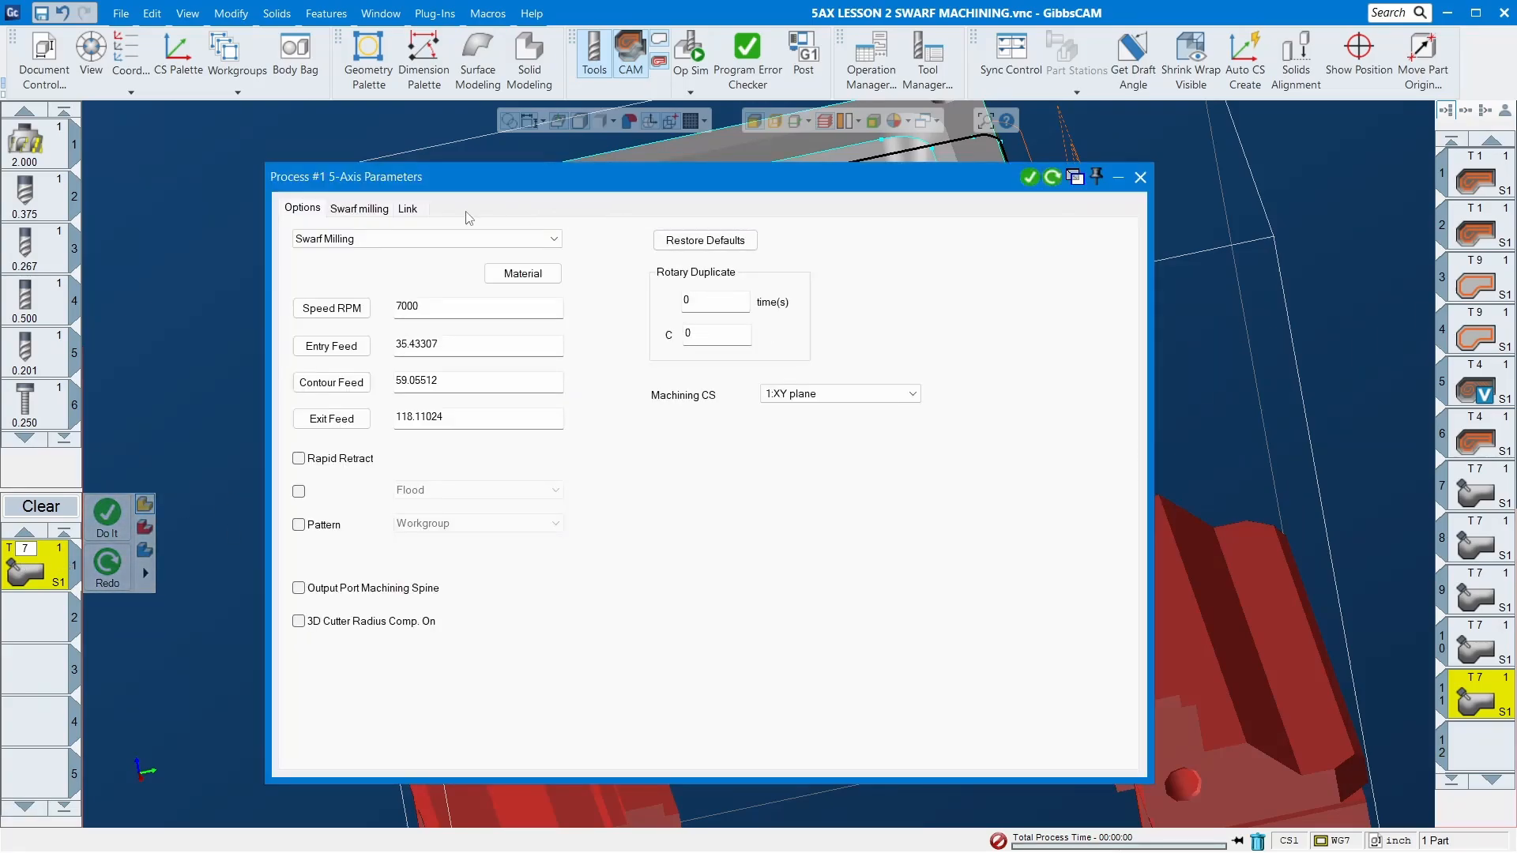
left_click(407, 208)
left_click(354, 683)
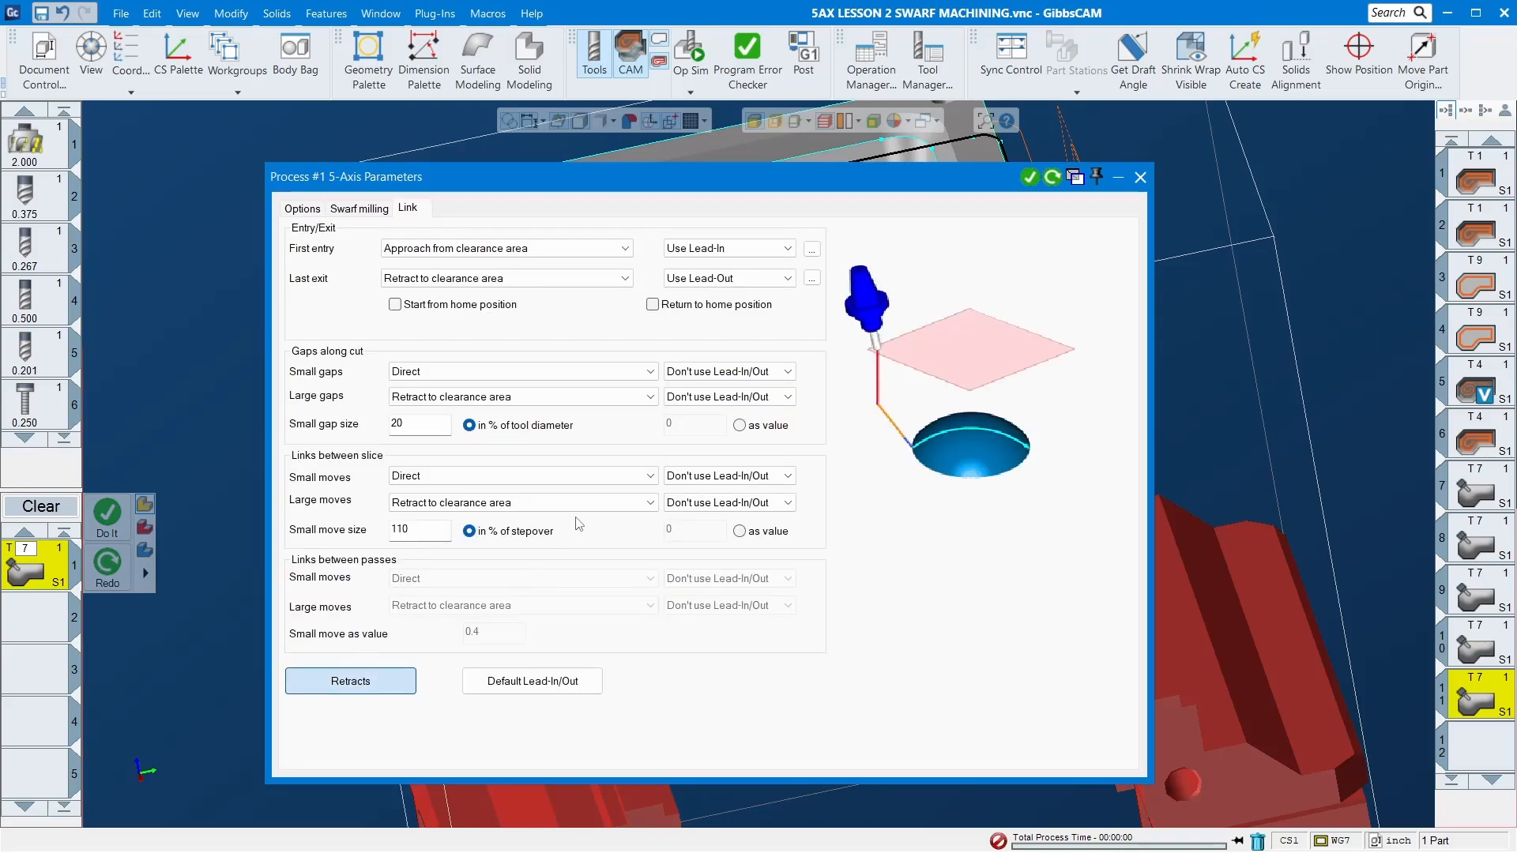
left_click(669, 272)
type("8")
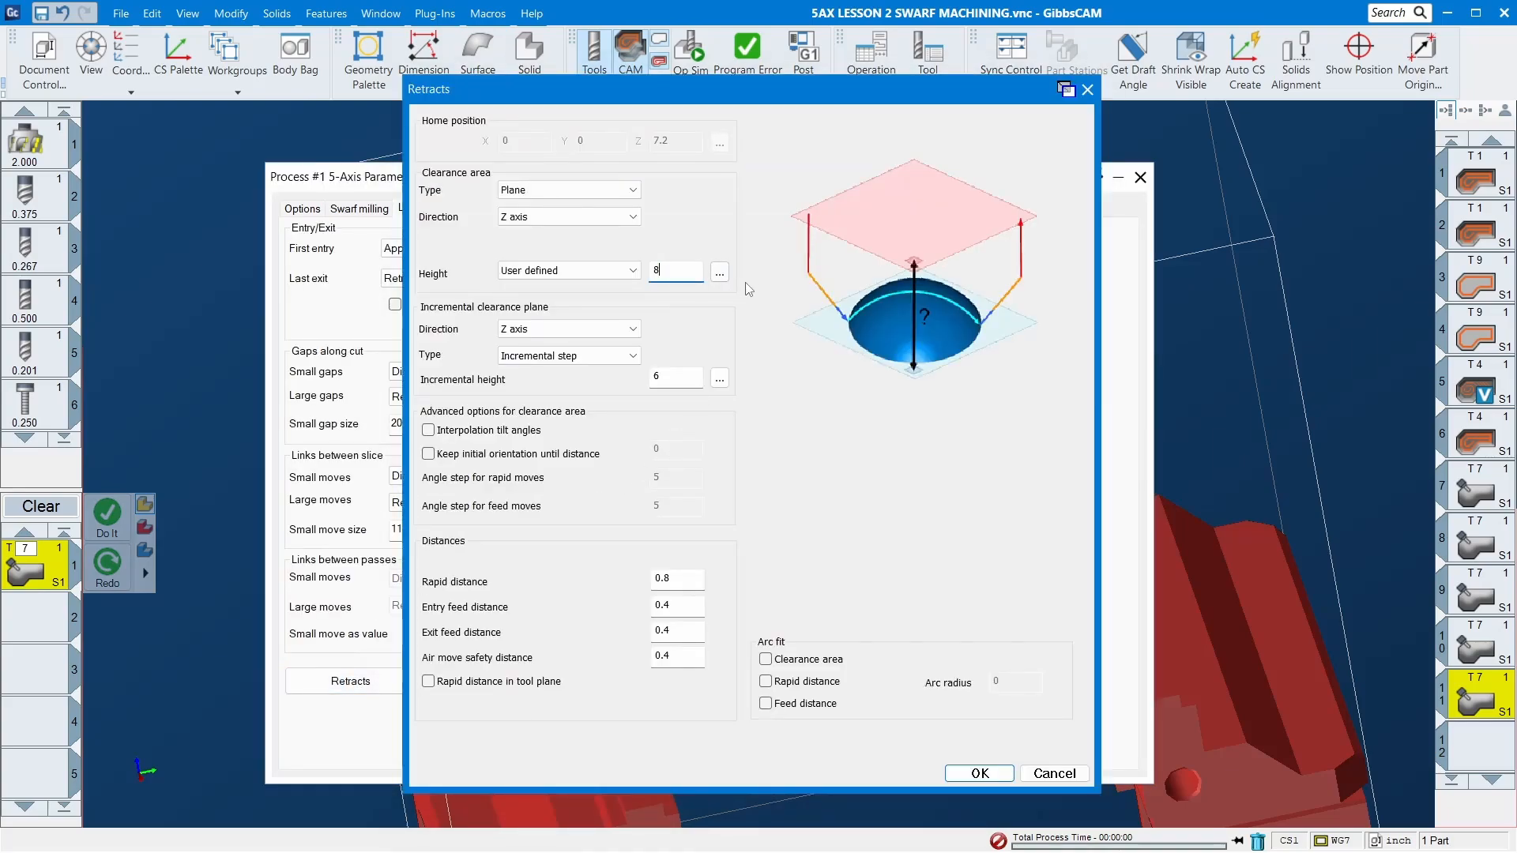
left_click(666, 379)
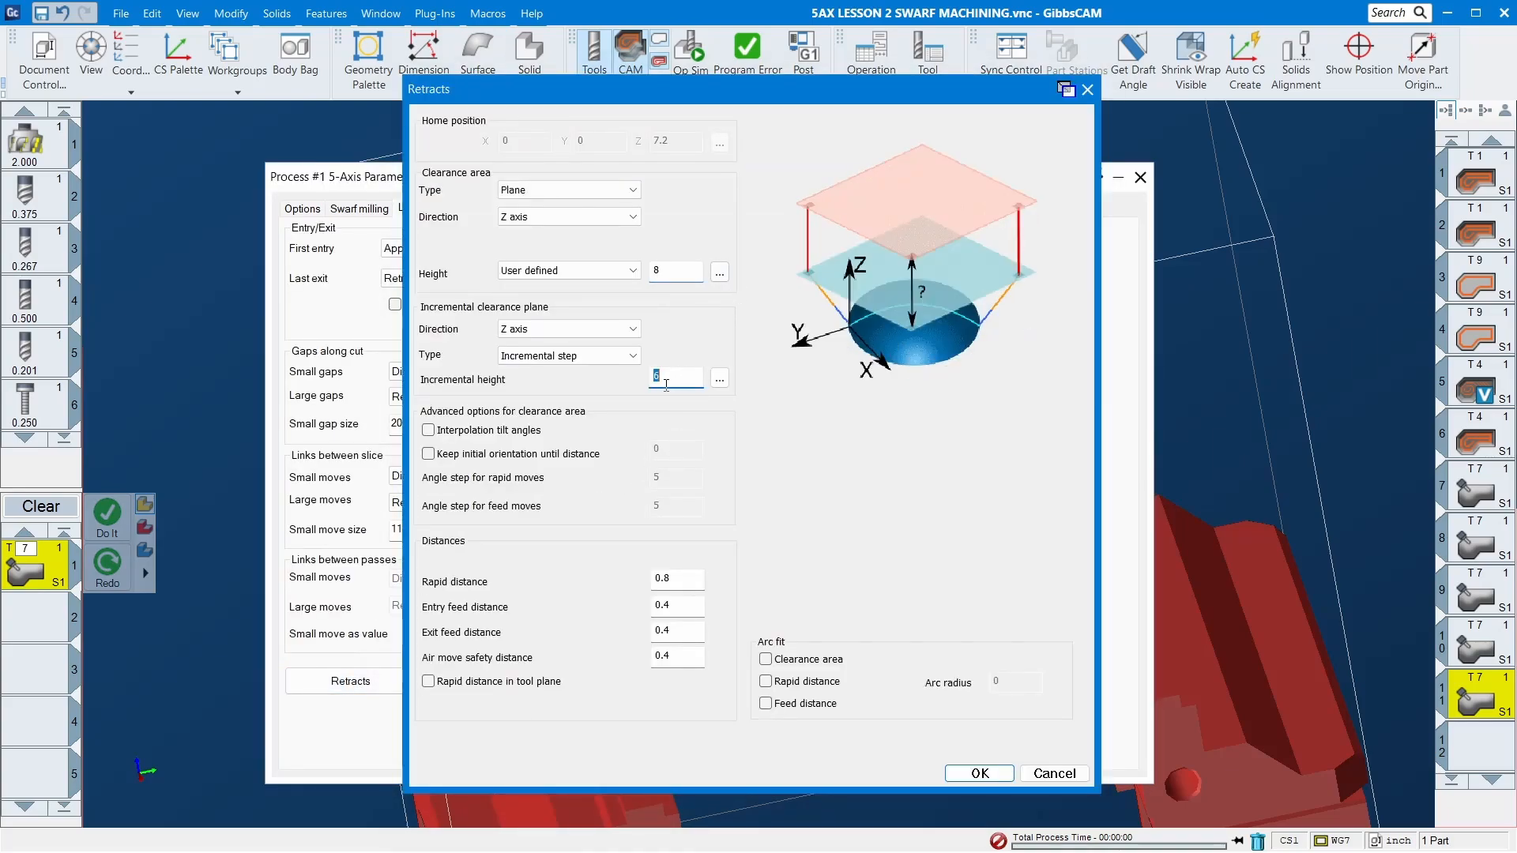
left_click(980, 773)
left_click(1051, 179)
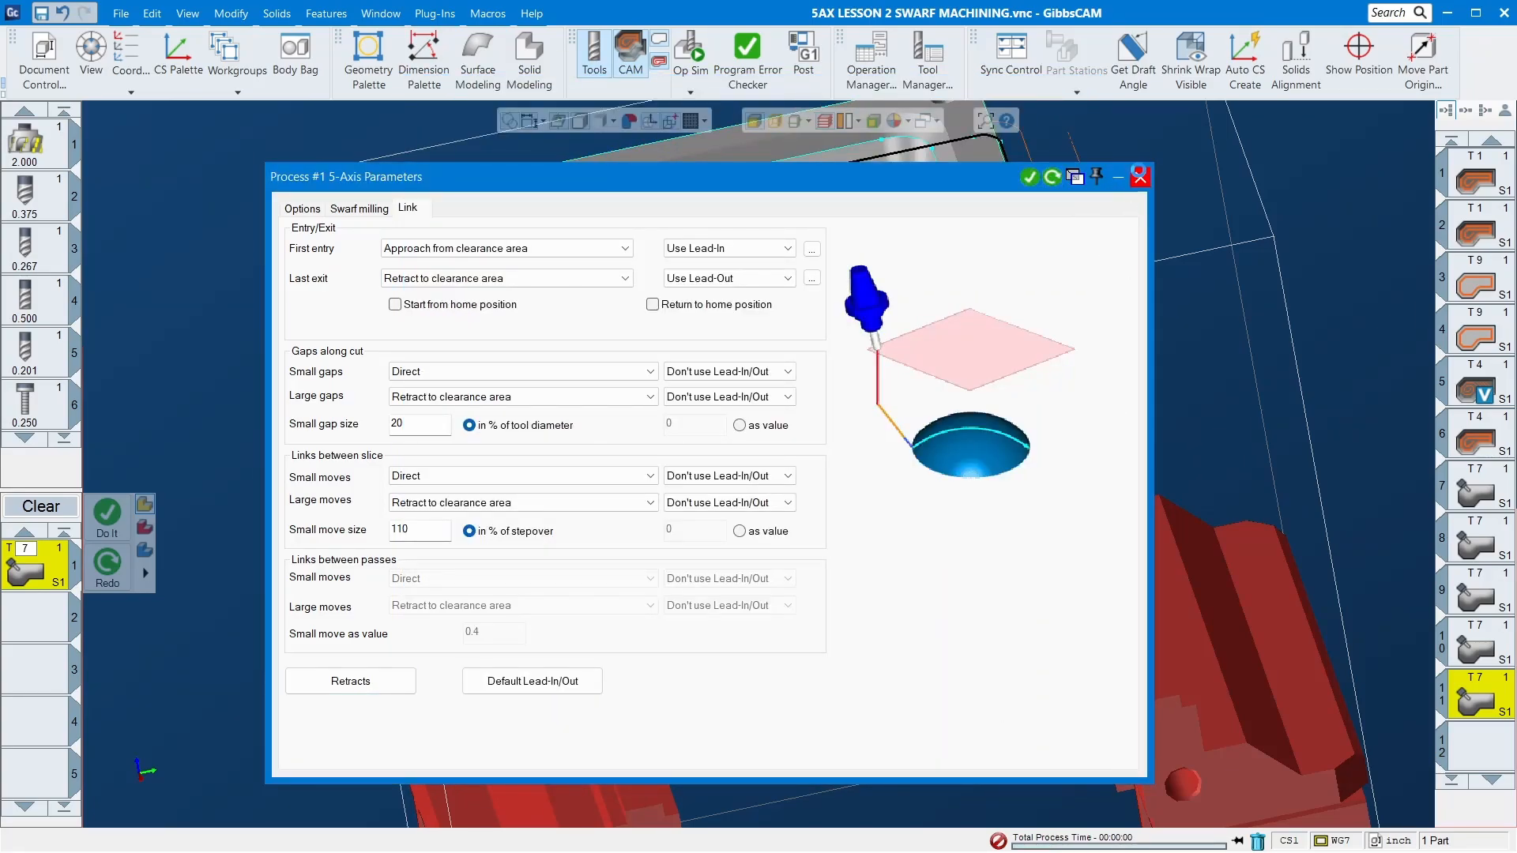
left_click(1139, 178)
- Set the swarf operation's axial shift to -0.1 and regenerate the toolpath along the lower edge of the outer walls
middle_click_drag(1035, 416, 1051, 294)
scroll(1056, 292, "up", 2)
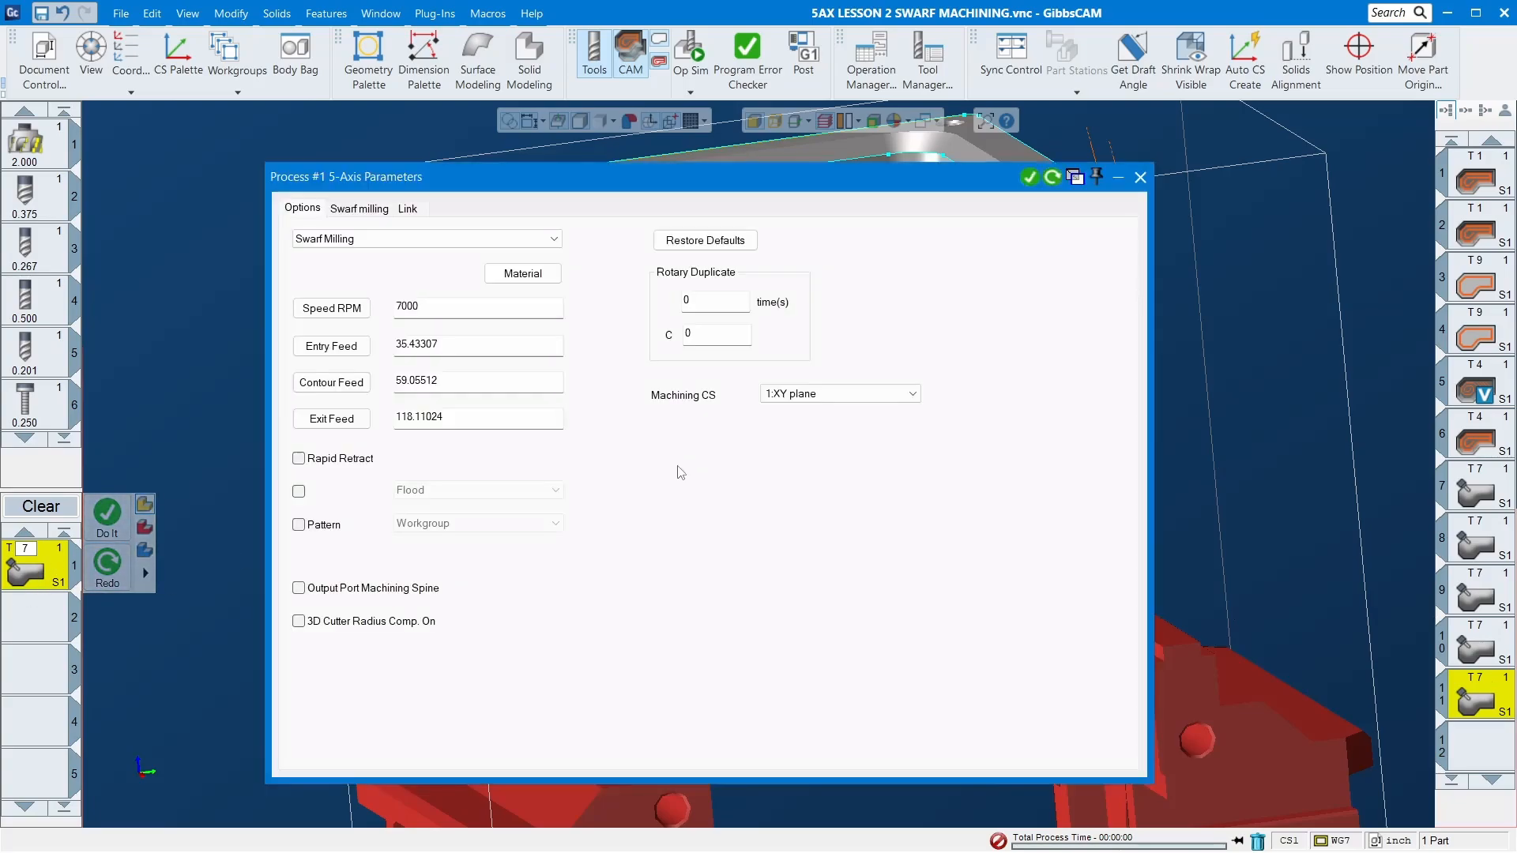
left_click(359, 208)
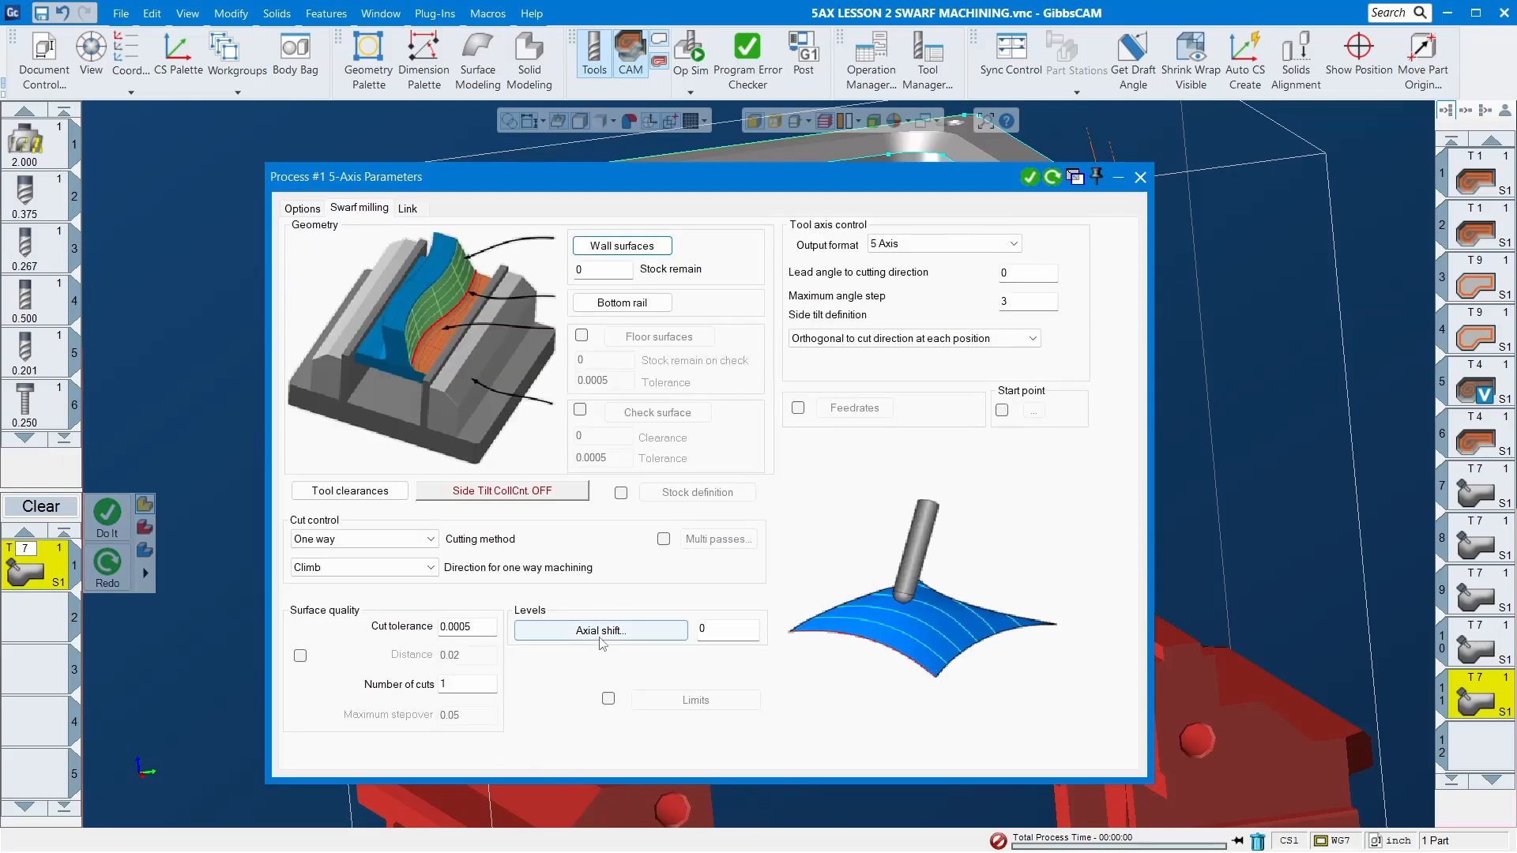
left_click(726, 633)
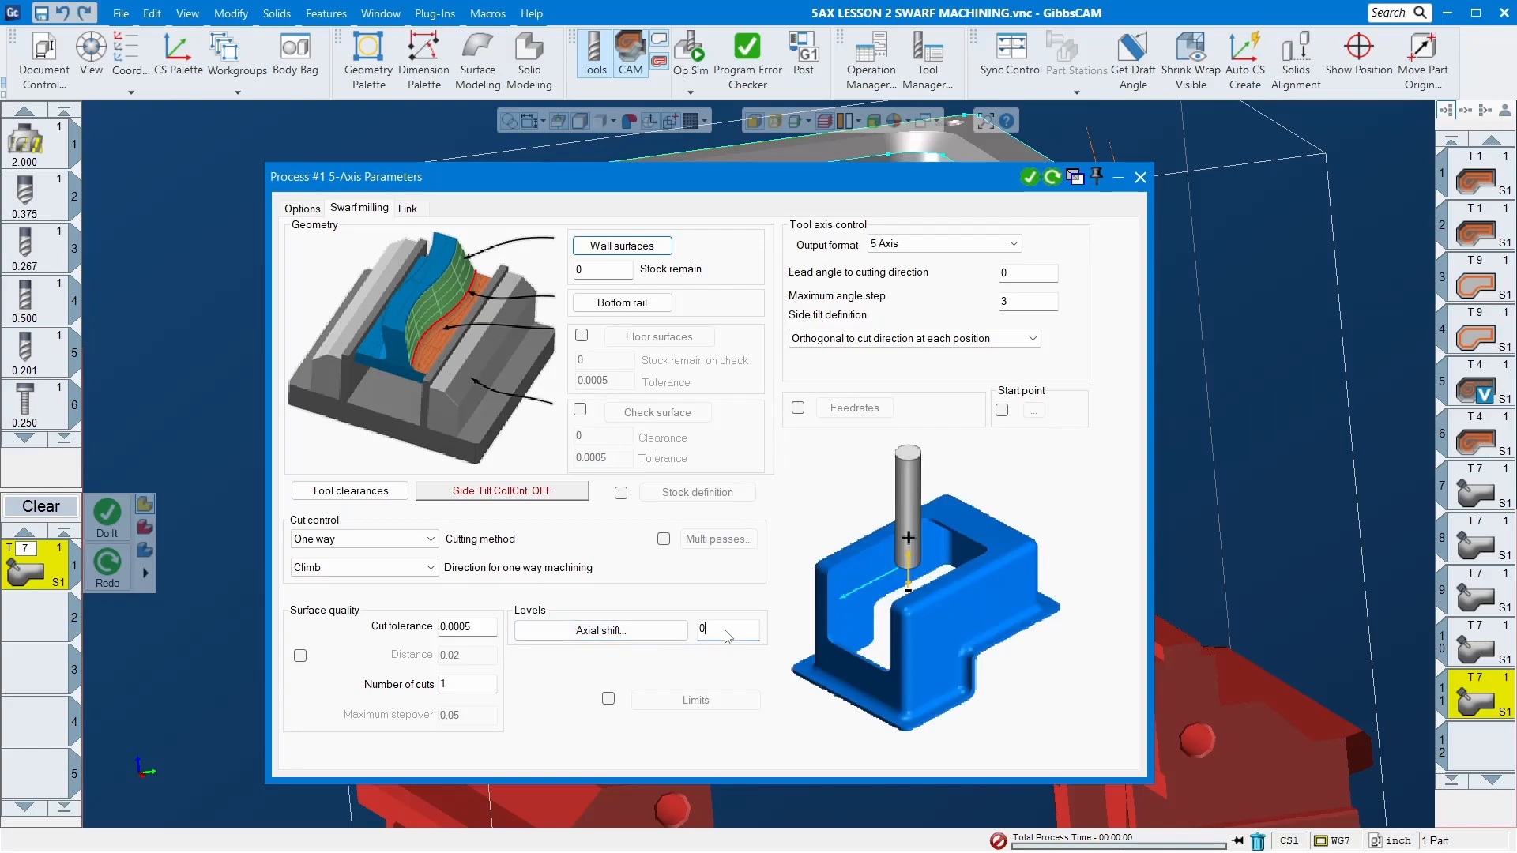
double_click(726, 631)
key("Tab")
left_click_drag(410, 180, 907, 349)
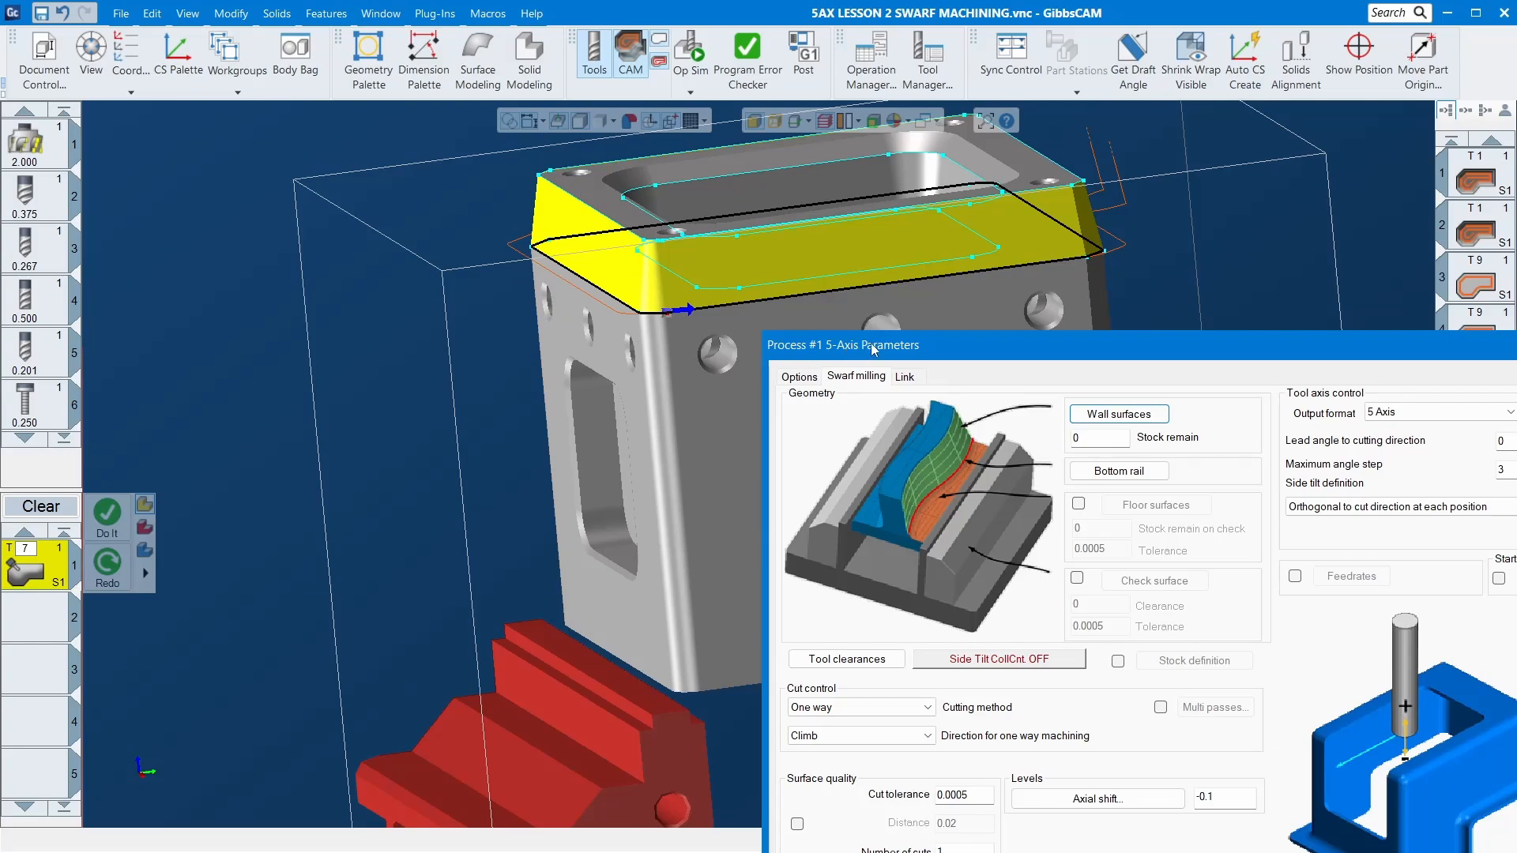
left_click_drag(878, 349, 345, 270)
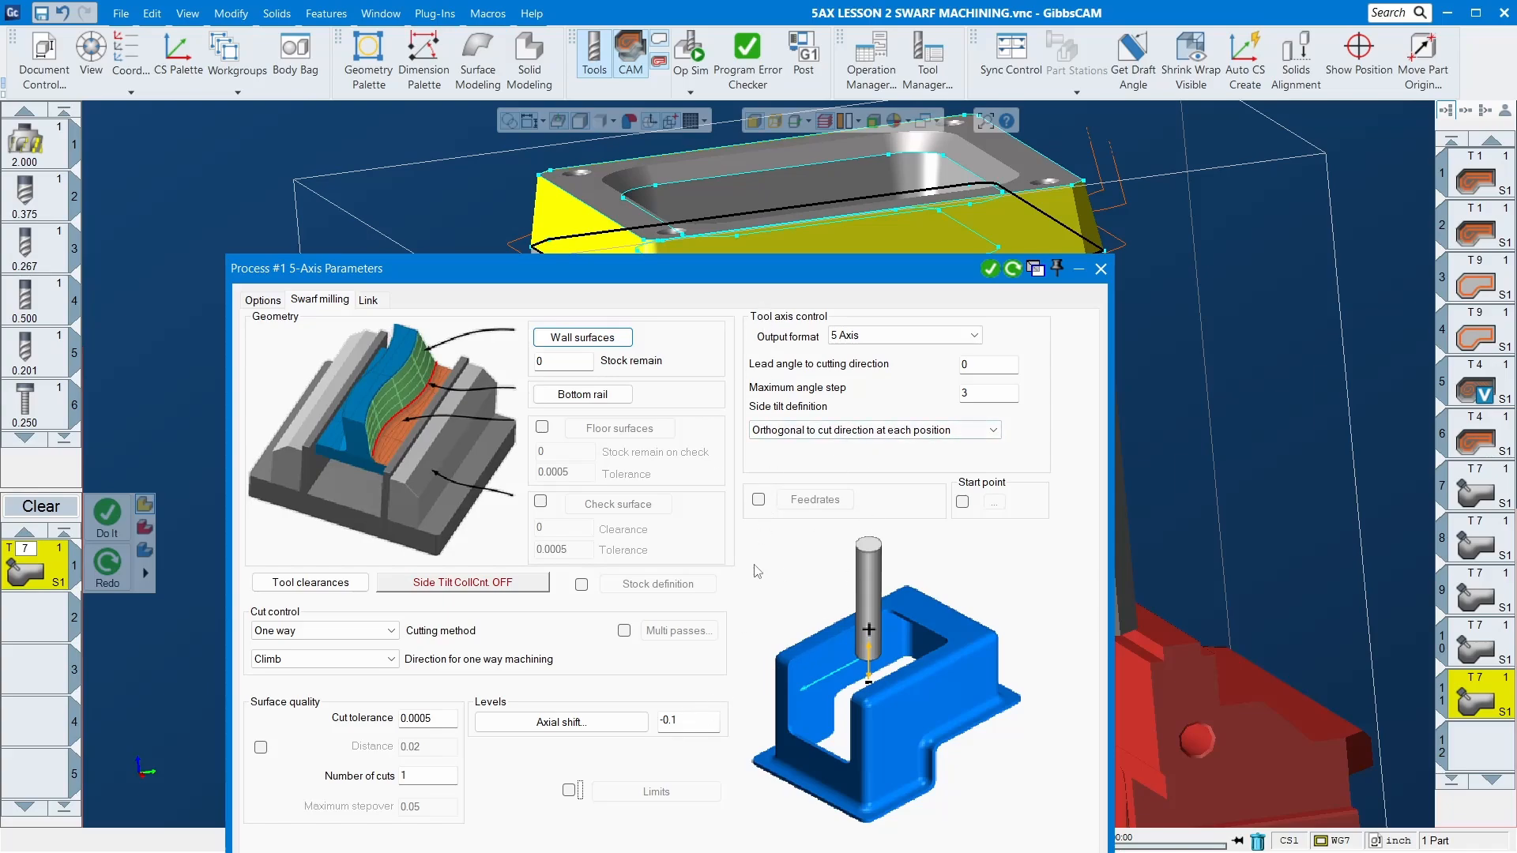
left_click(1101, 268)
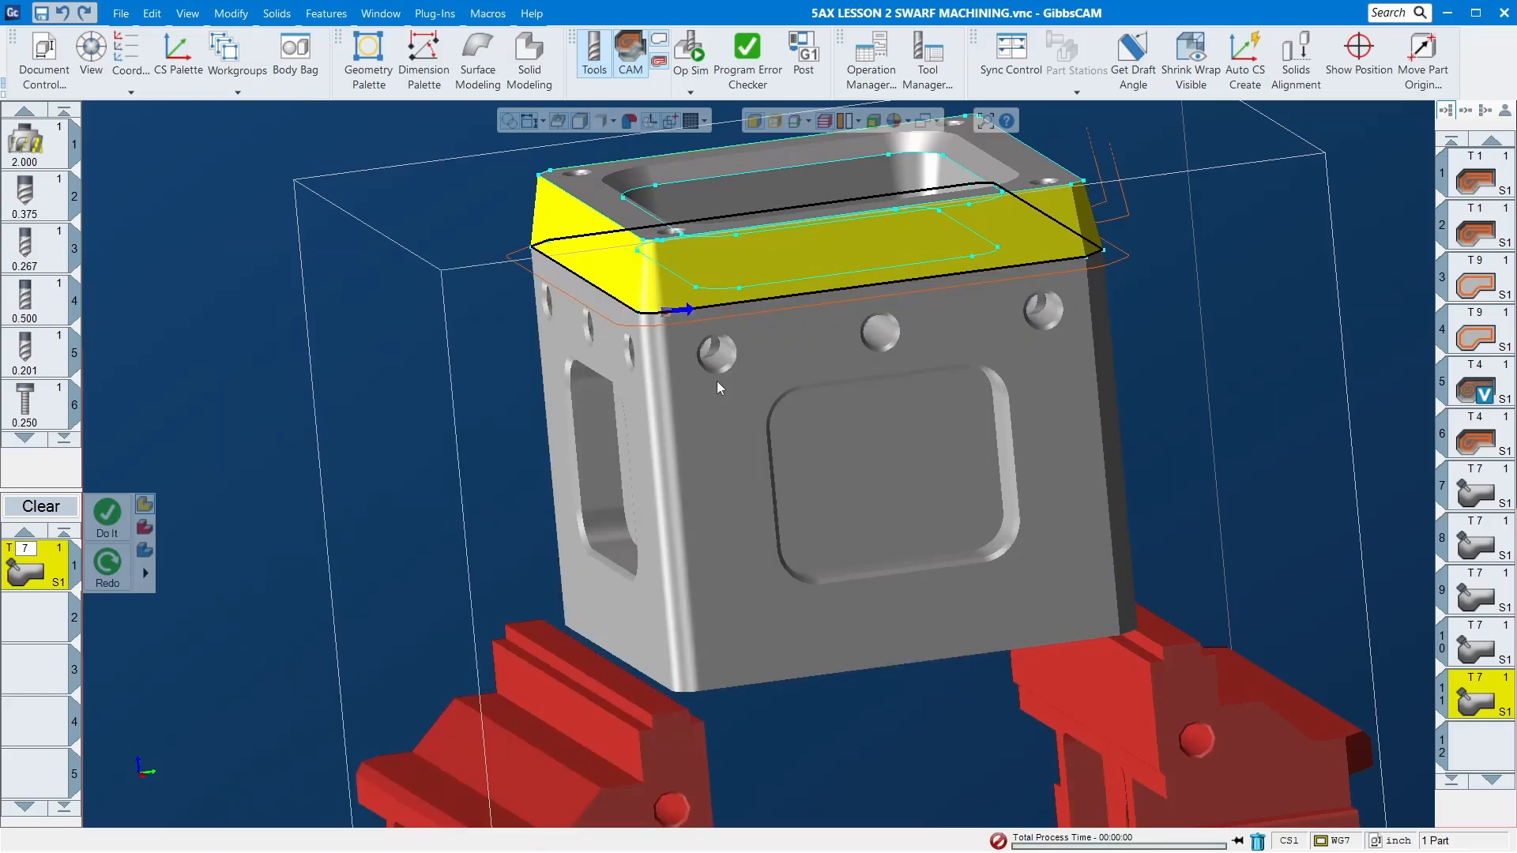
- Open the operation simulation and set its stop condition to stop before operation 11
middle_click_drag(566, 280, 533, 216)
scroll(562, 281, "up", 3)
middle_click_drag(472, 167, 738, 363)
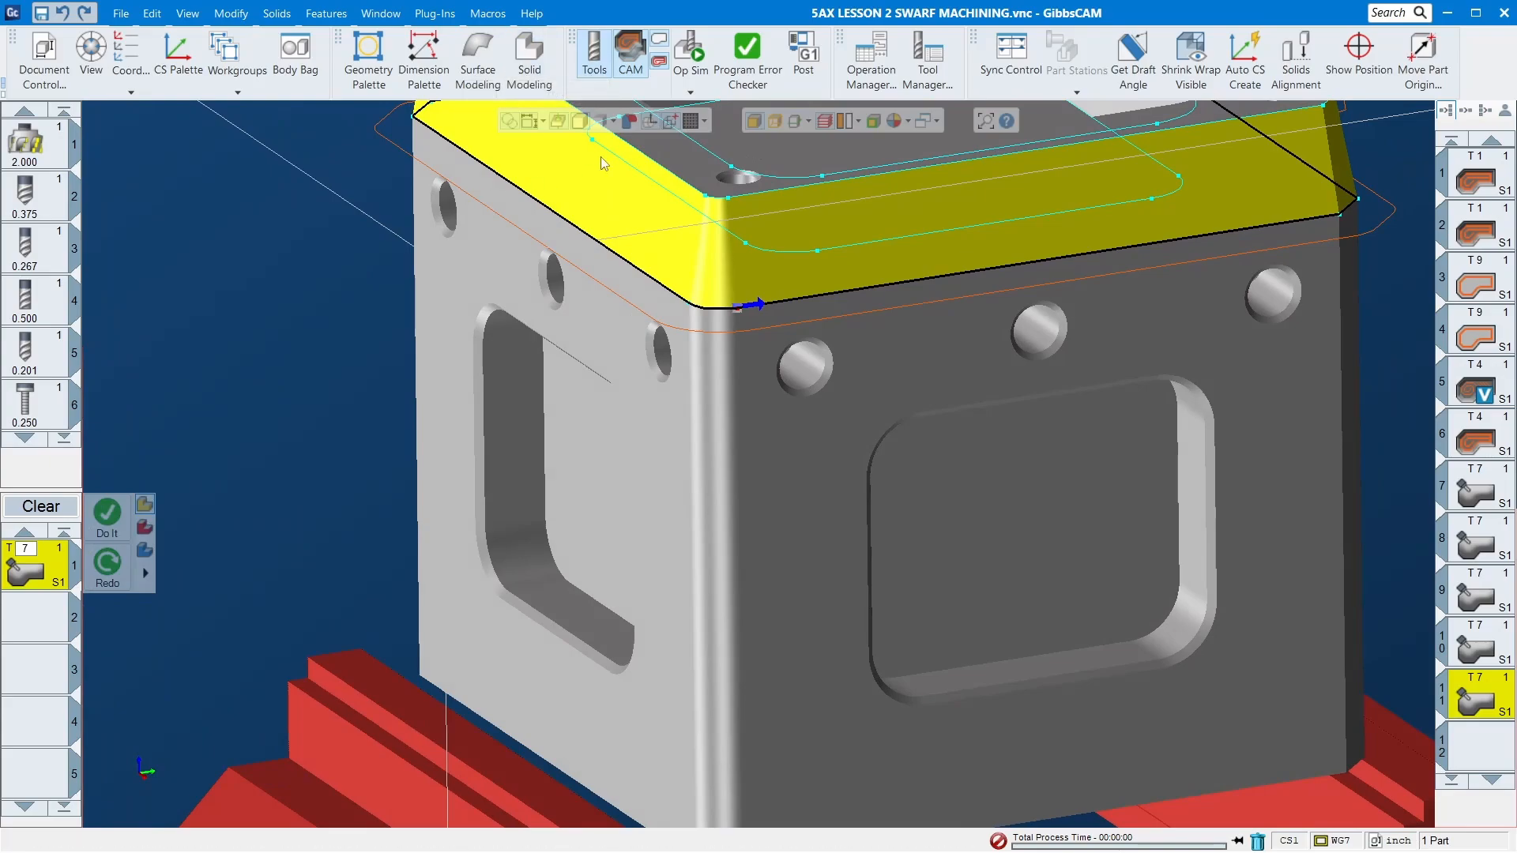
left_click(690, 51)
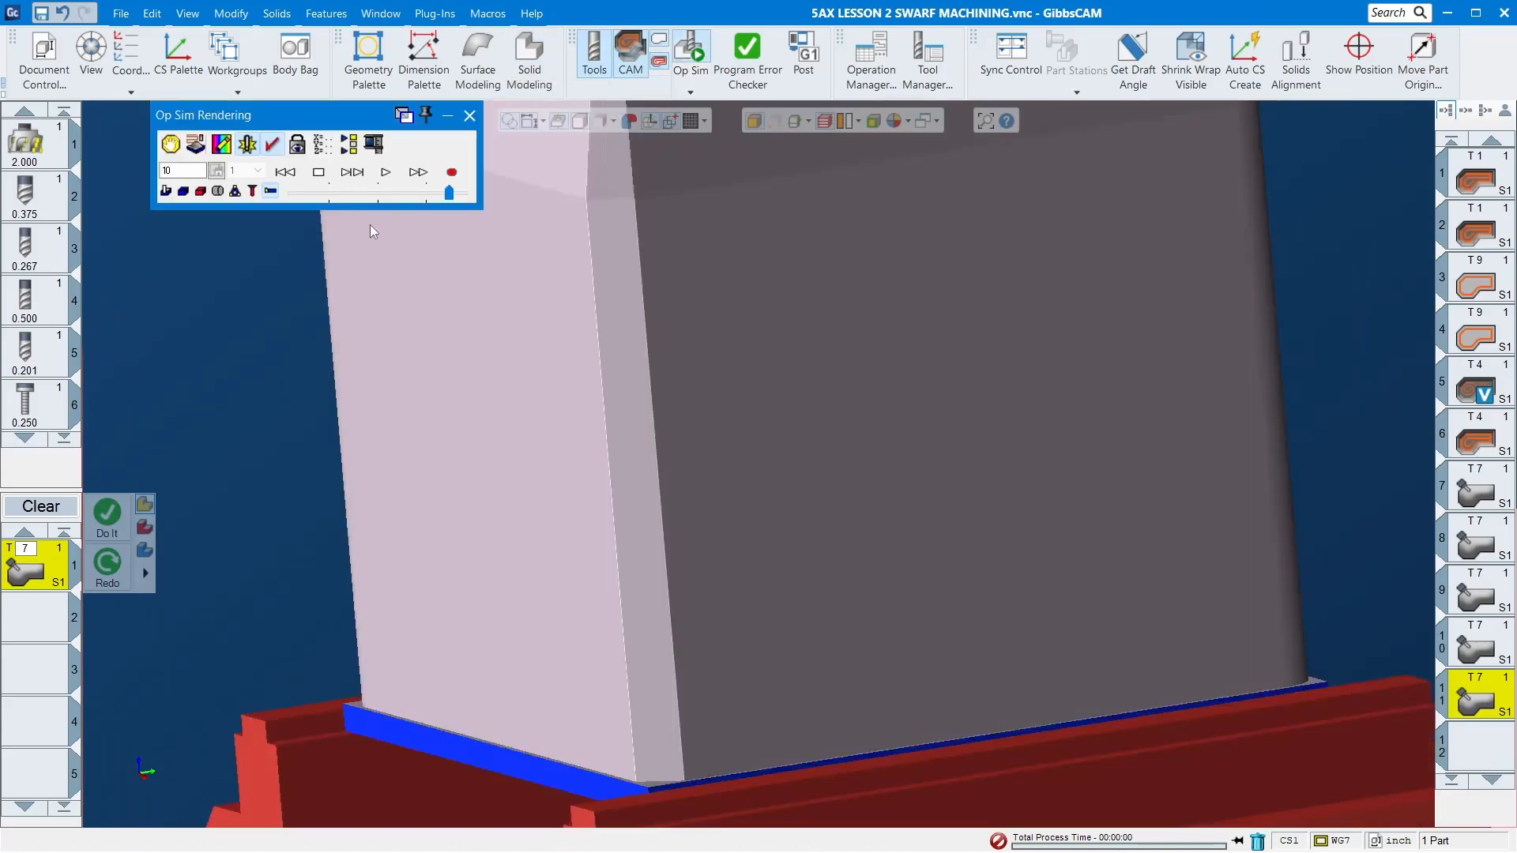
left_click(170, 147)
double_click(730, 372)
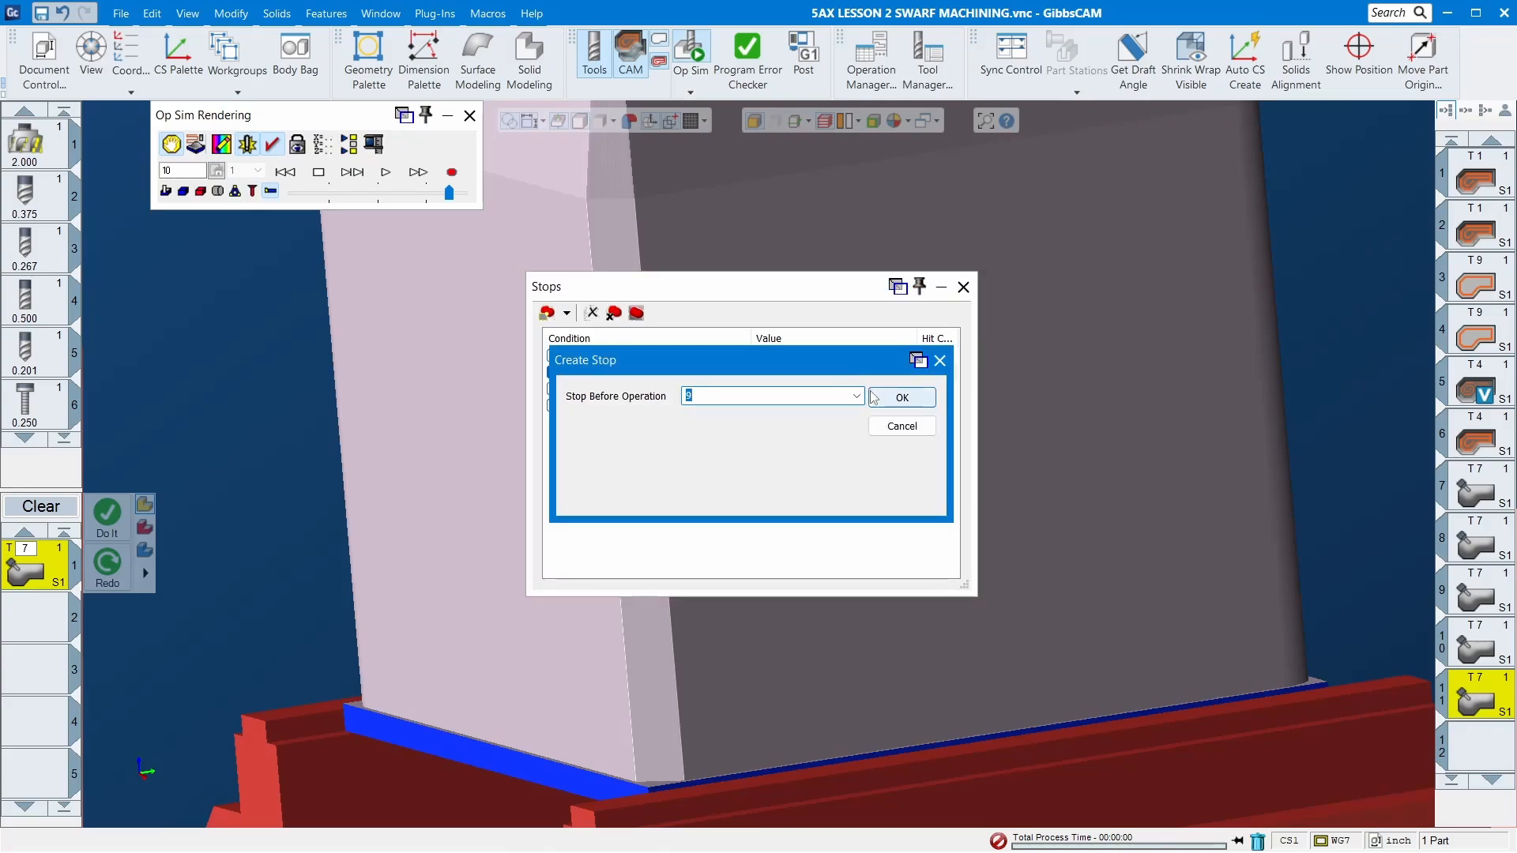
type("11")
left_click(902, 397)
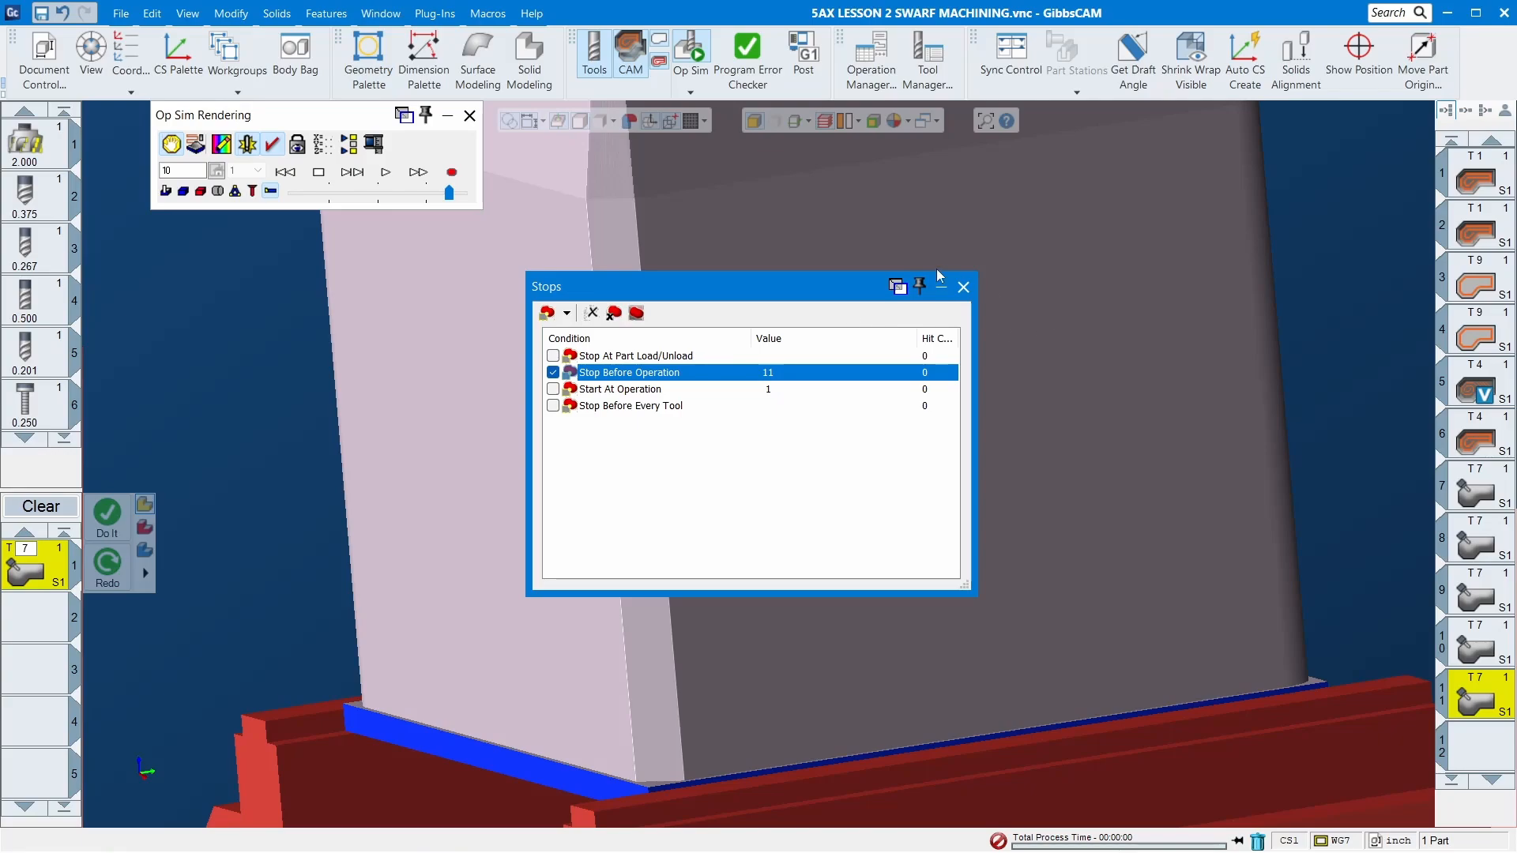
left_click(962, 287)
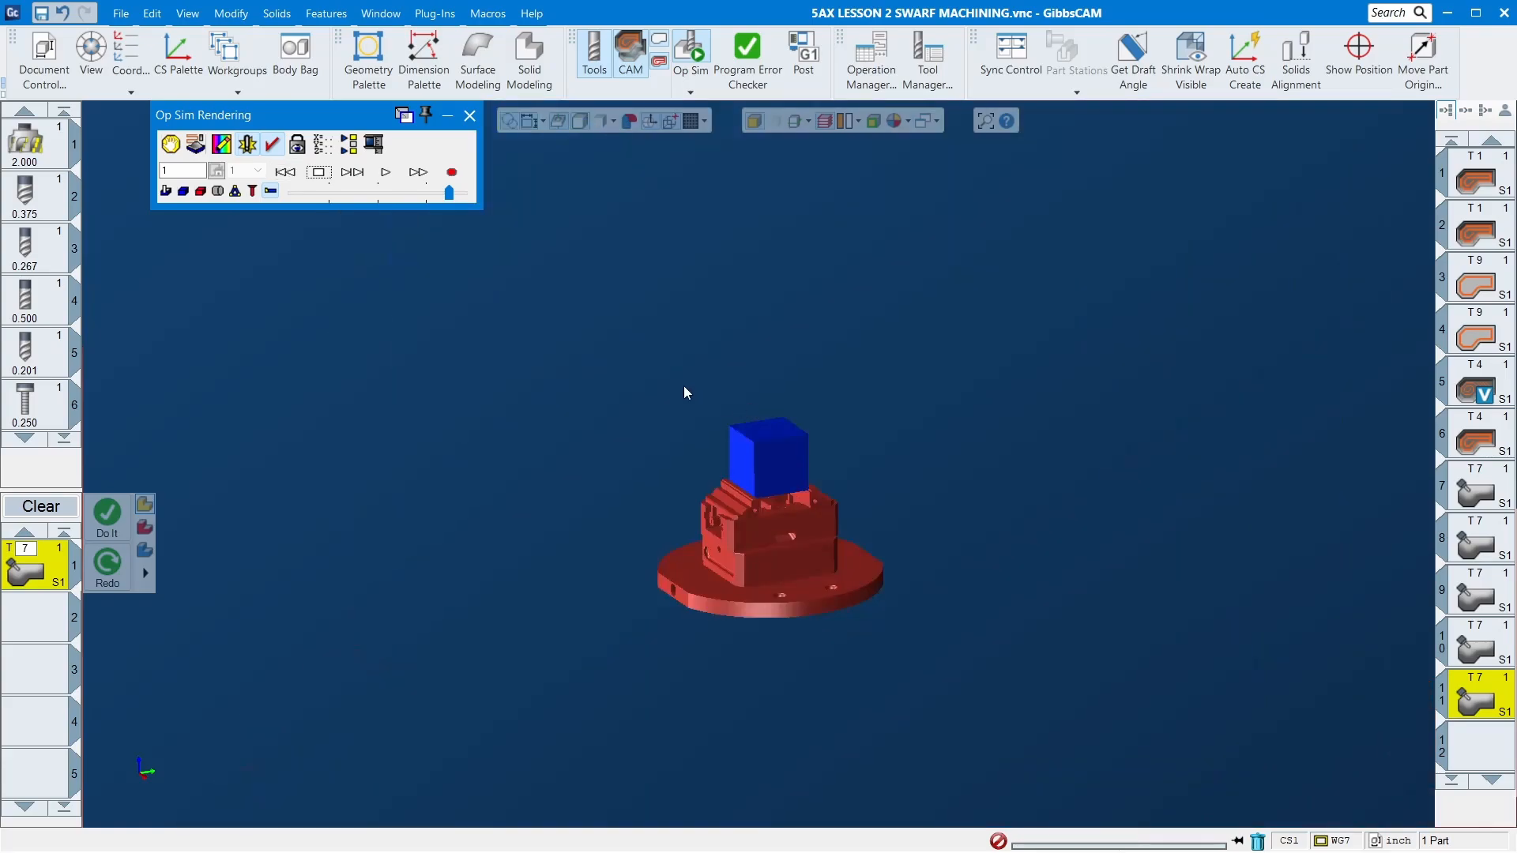
- Simulate the machining at maximum speed up to the stop before operation 11
left_click_drag(684, 385, 824, 503)
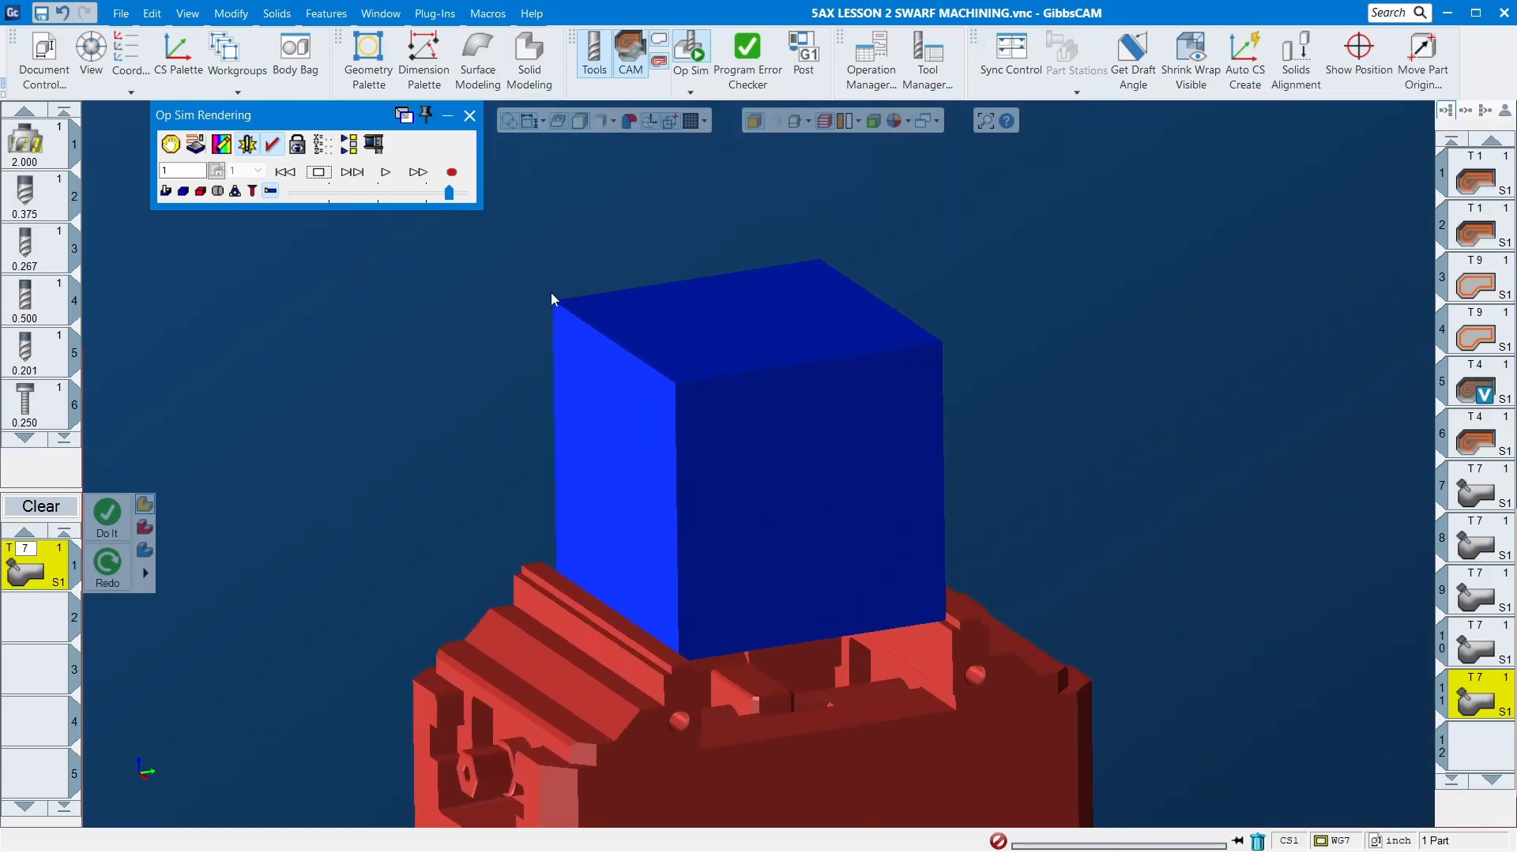
left_click(386, 172)
left_click_drag(450, 194, 463, 193)
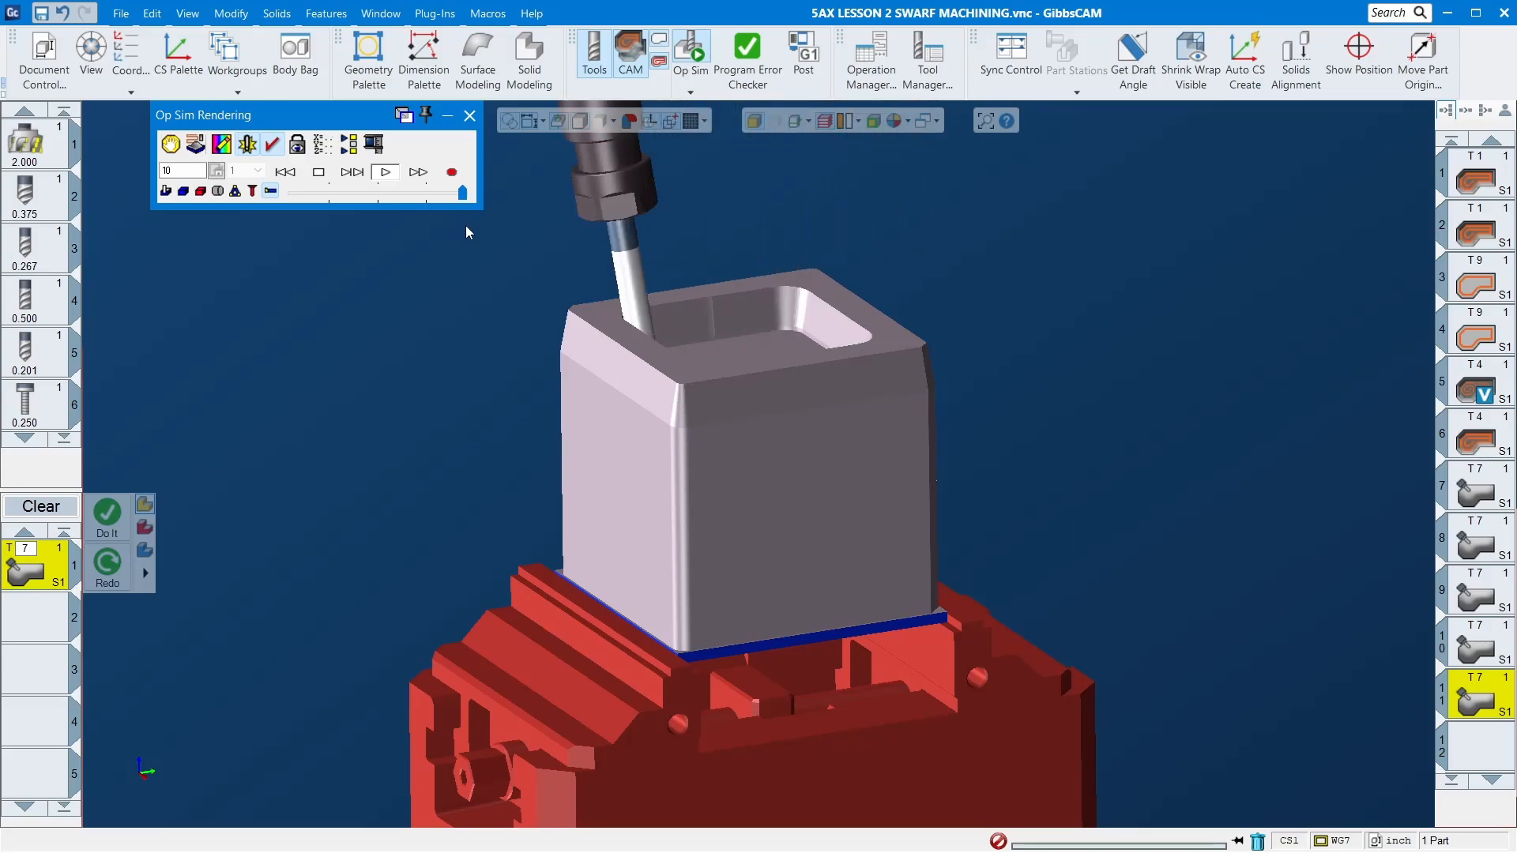
- Play operation 11 at slow speed, pausing to examine the tool tip against the lower edge of the angled wall
left_click(321, 194)
left_click(386, 173)
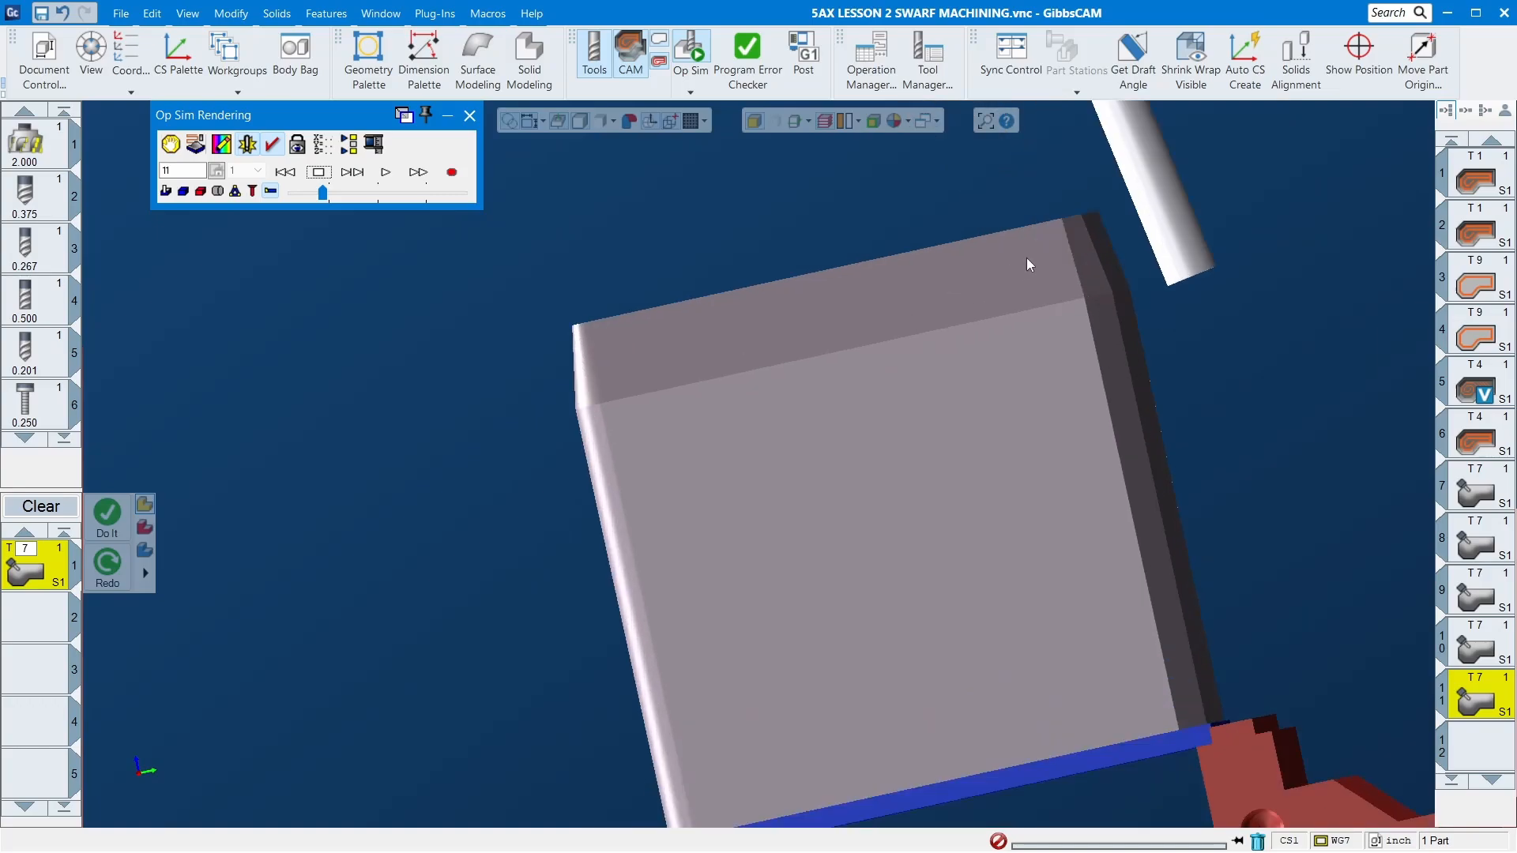
middle_click_drag(1027, 258, 1040, 275)
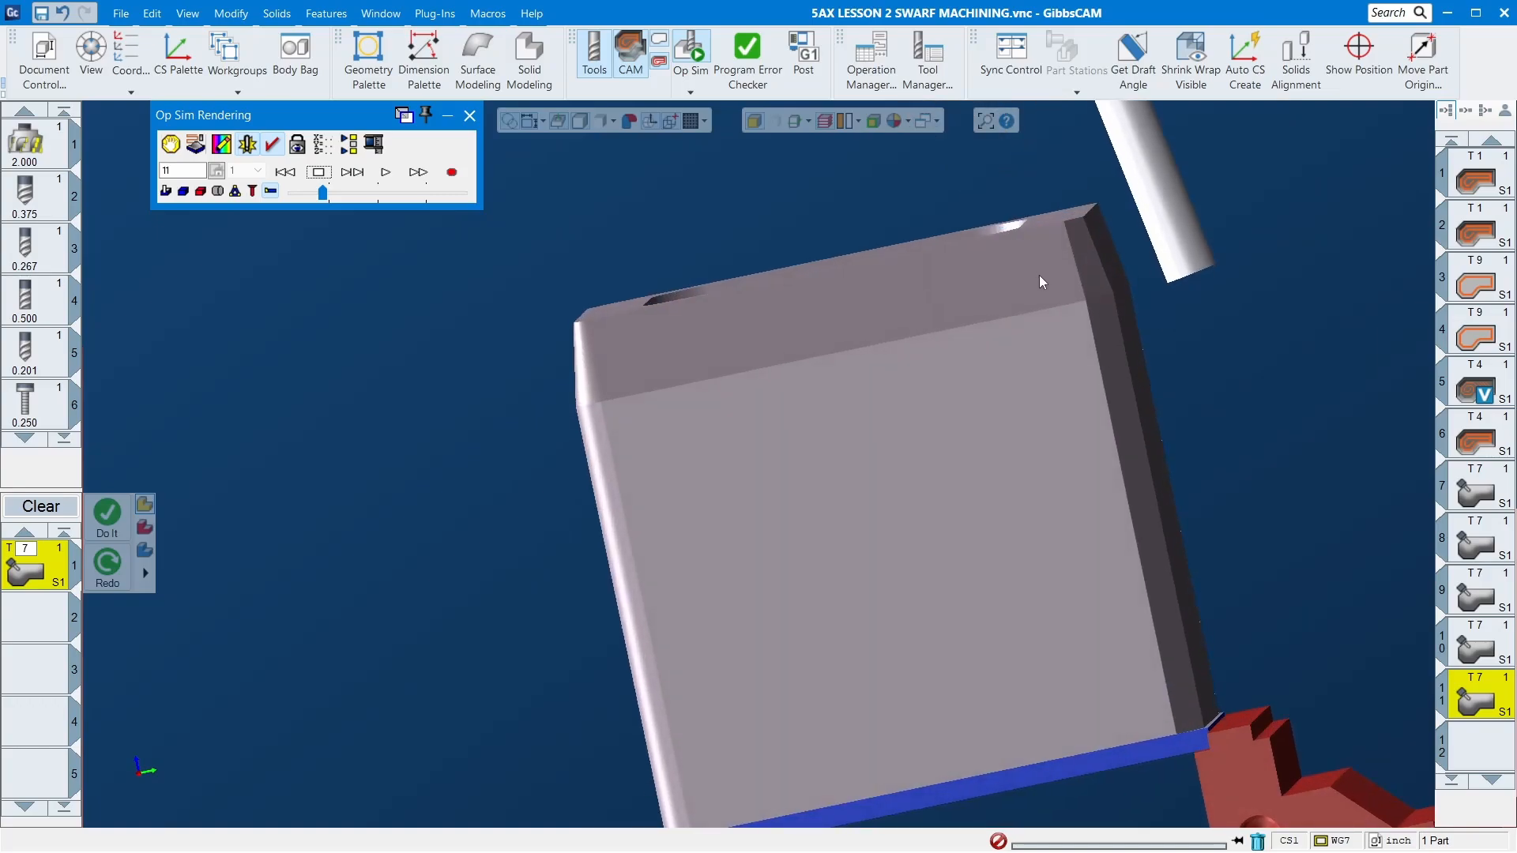
left_click(386, 173)
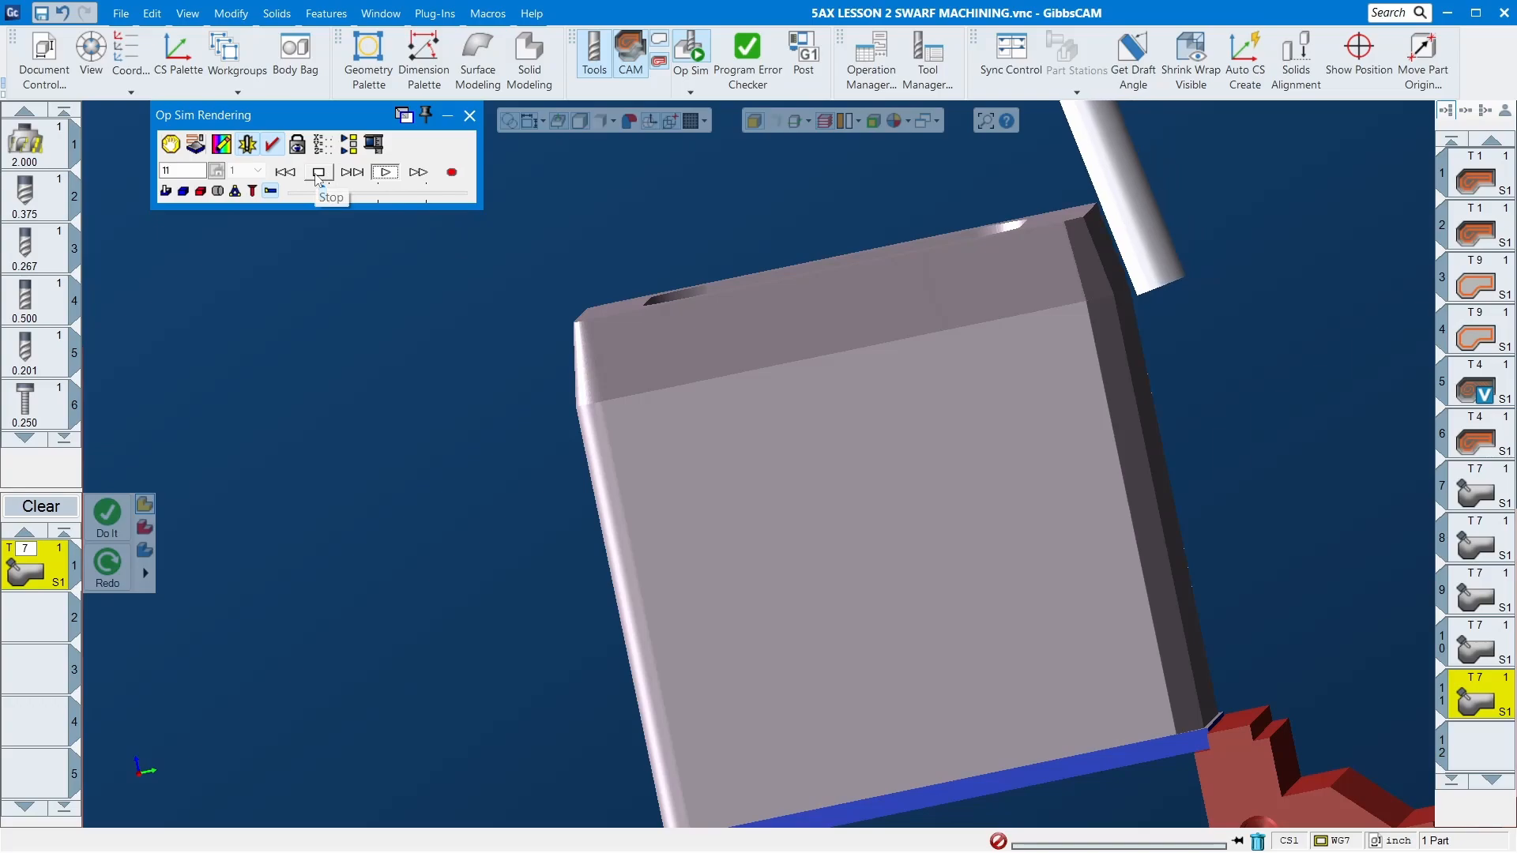
left_click(318, 172)
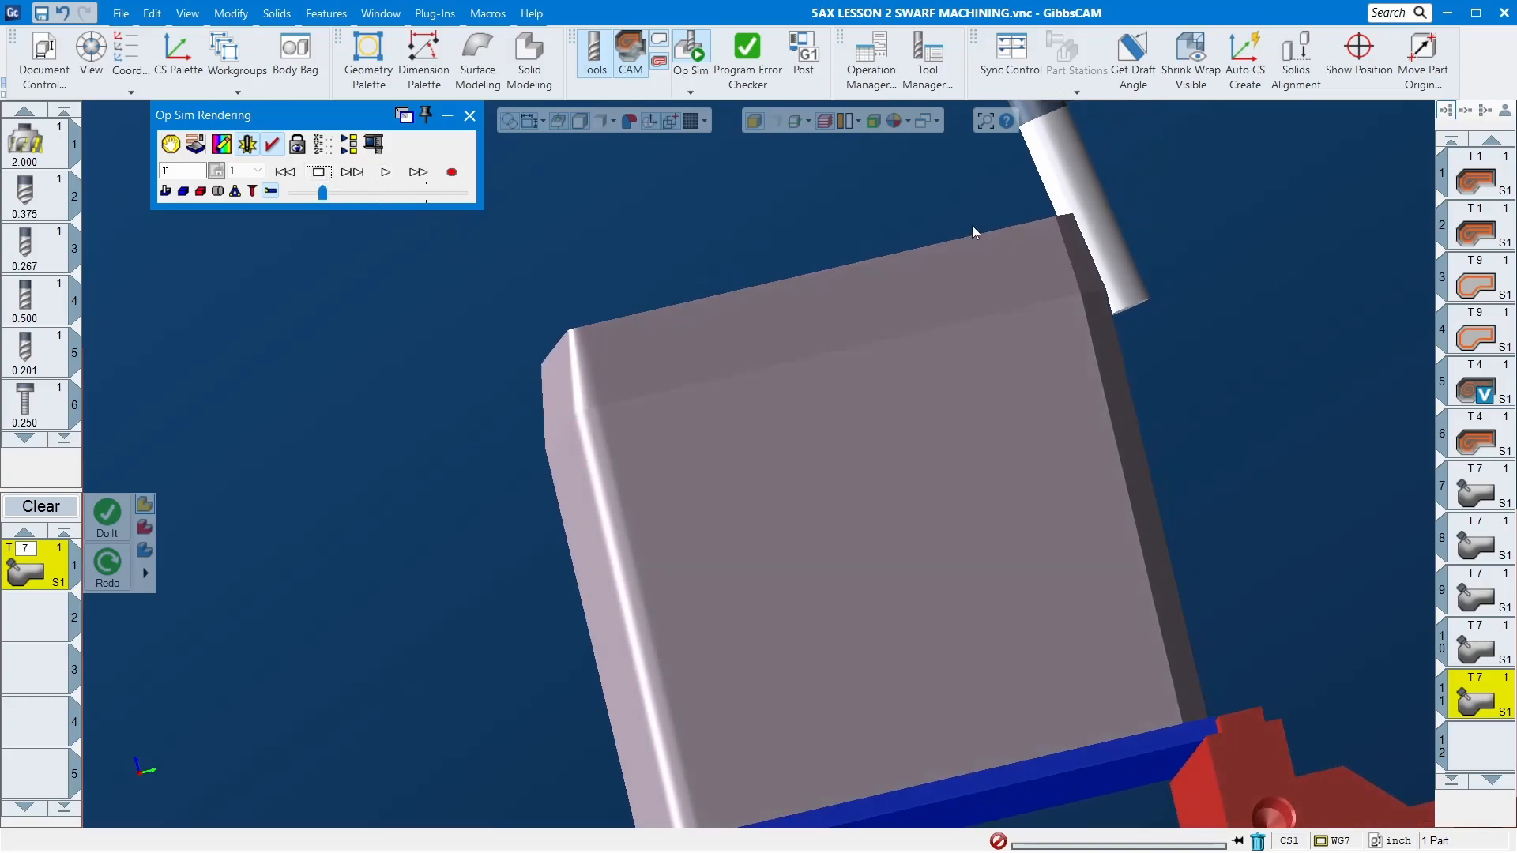
scroll(1198, 345, "up", 10)
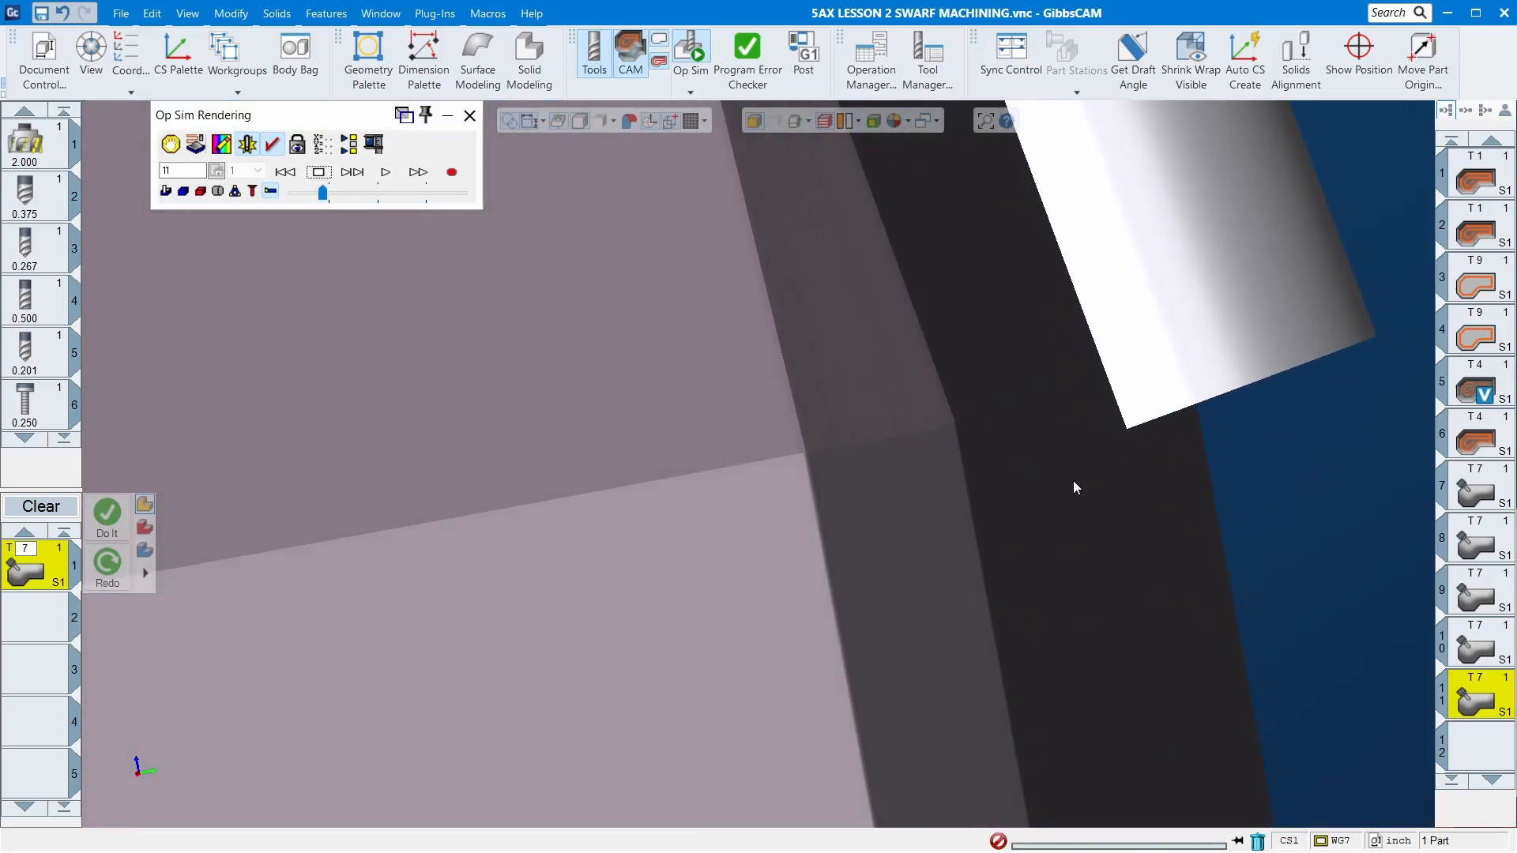
middle_click_drag(1073, 480, 1115, 458)
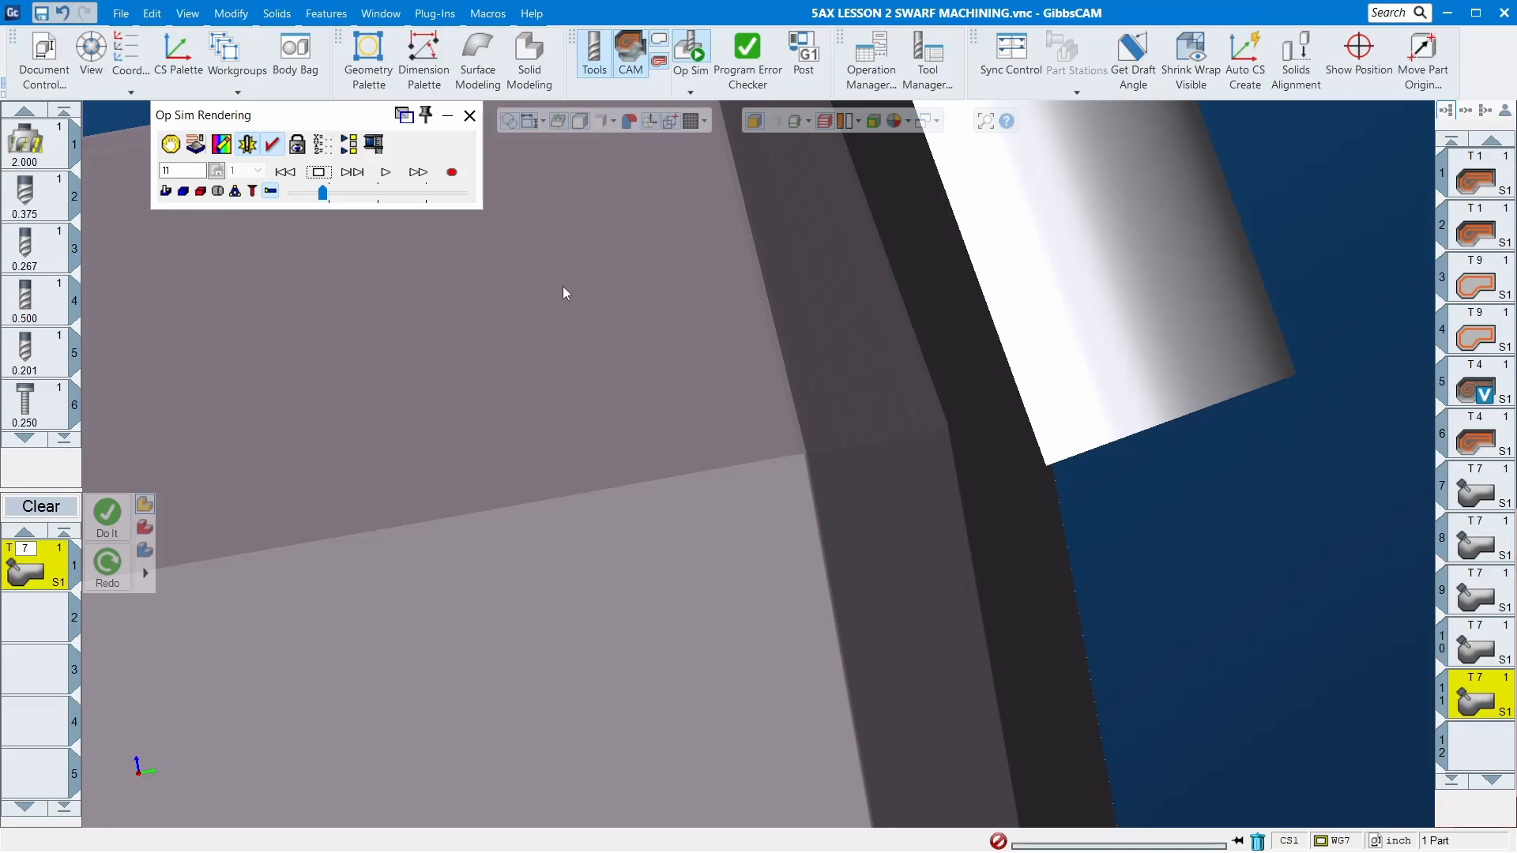
- Play the rest of operation 11 at medium speed, examine the machined angled walls from several sides, and close the simulation
left_click_drag(324, 193, 369, 193)
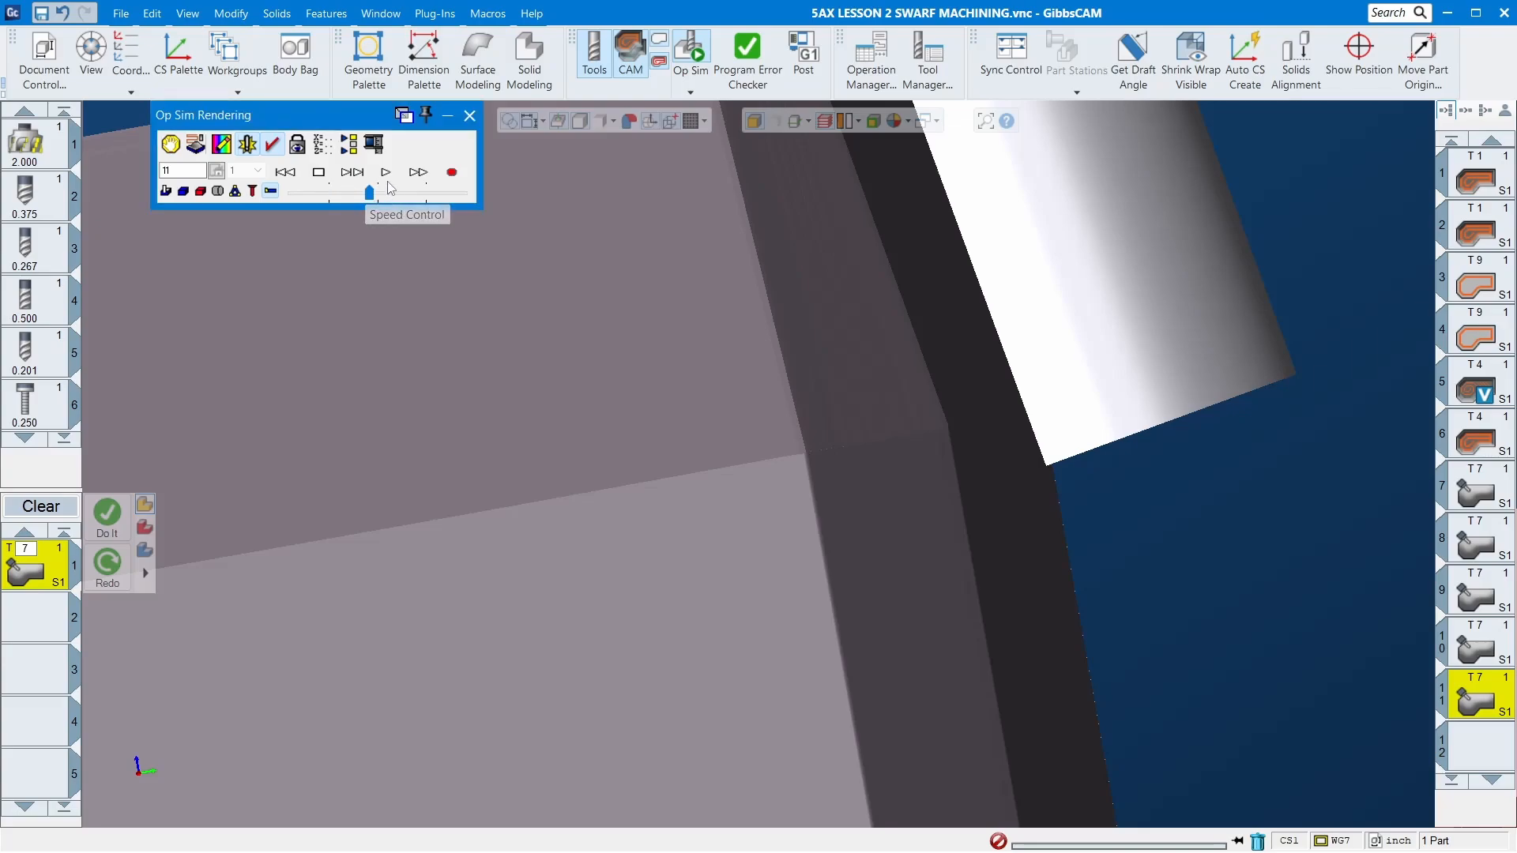
scroll(723, 326, "down", 10)
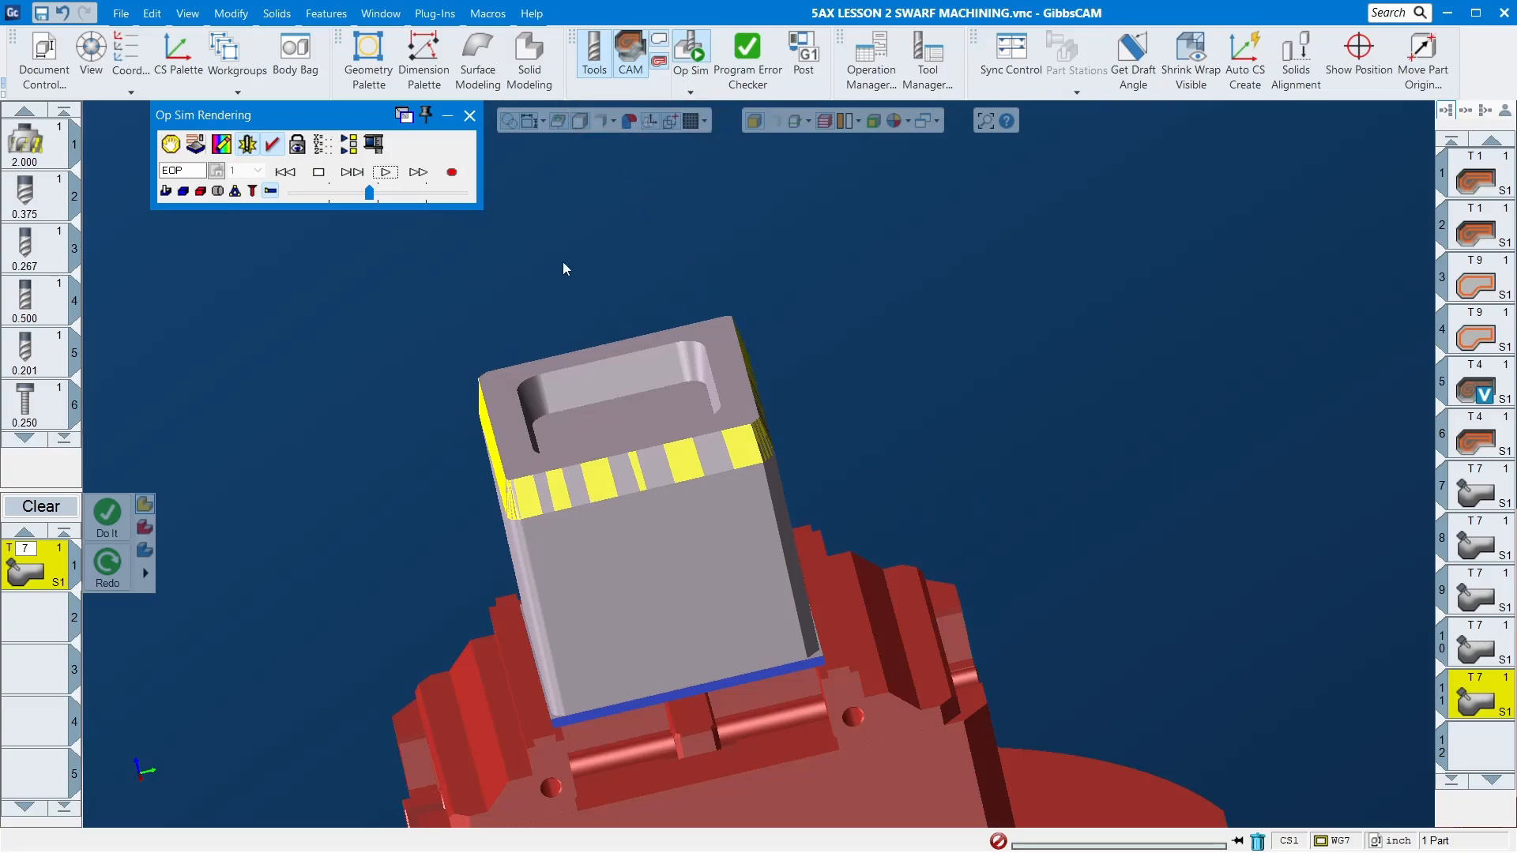
middle_click_drag(676, 493, 514, 373)
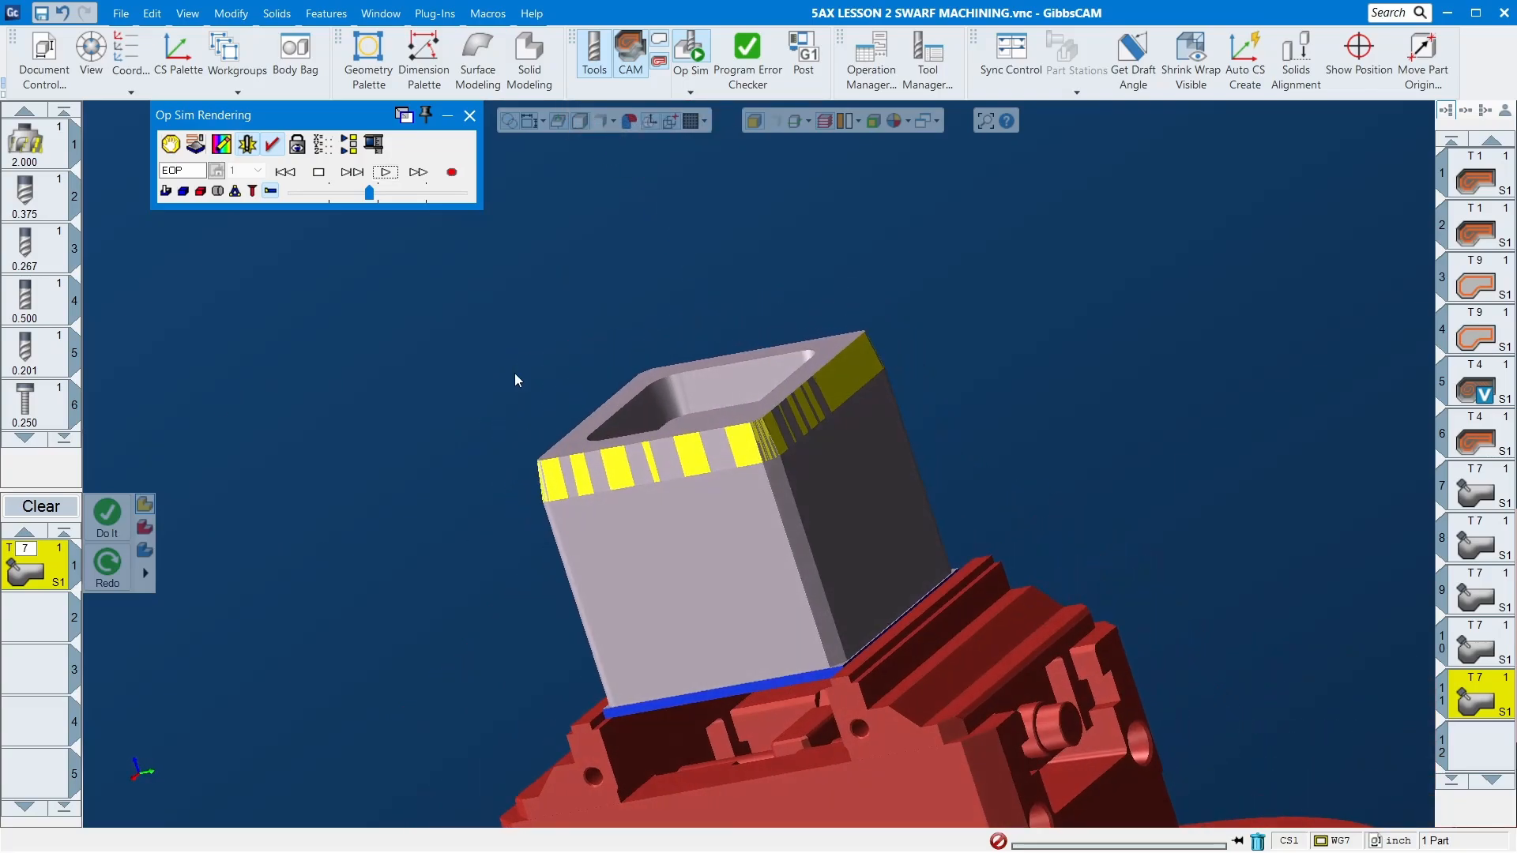
left_click_drag(494, 324, 837, 502)
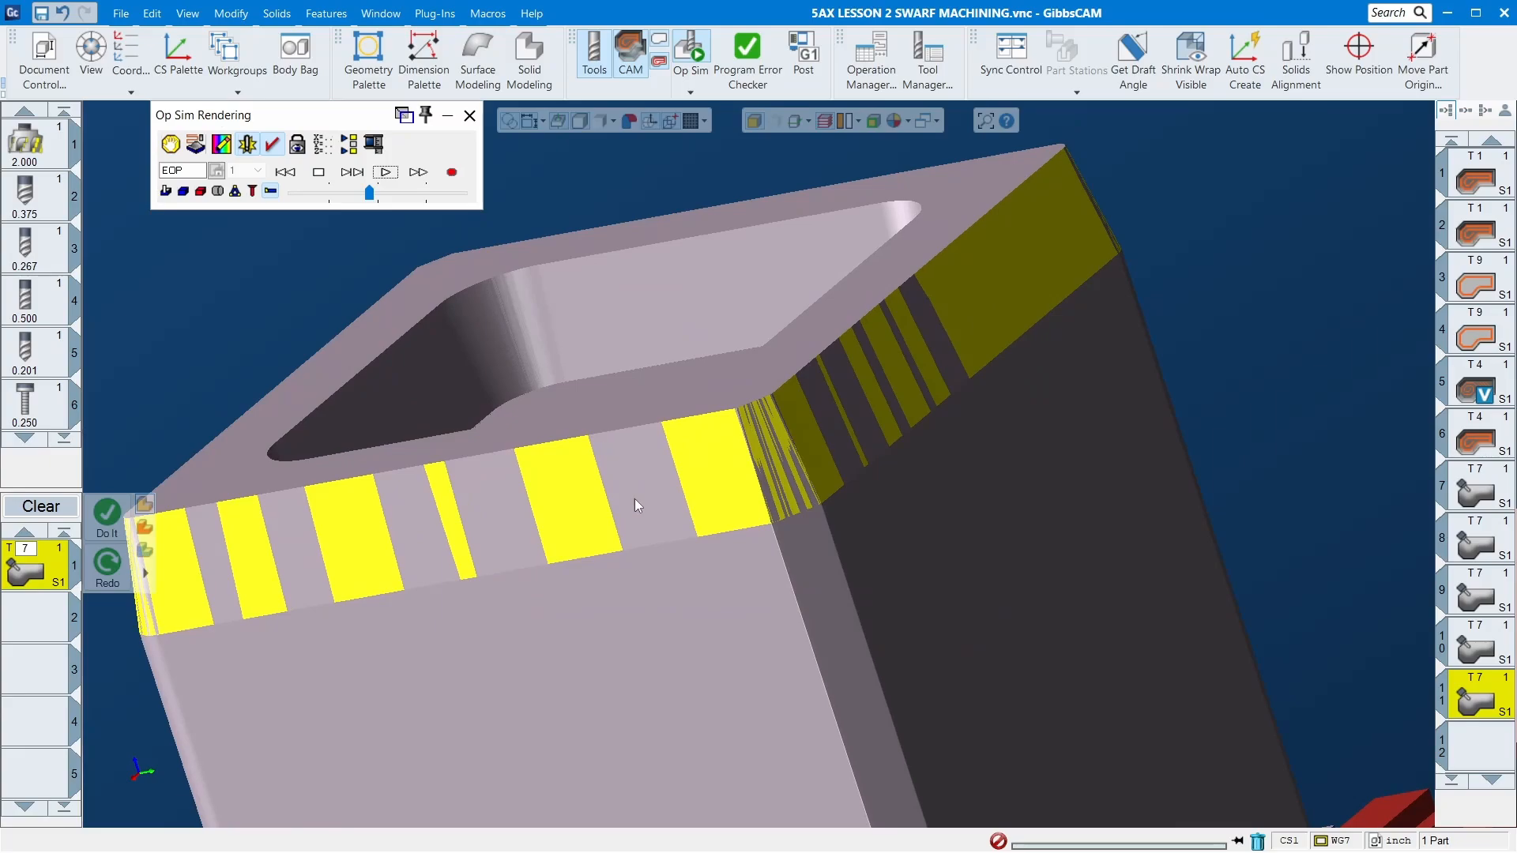
middle_click_drag(824, 486, 908, 474)
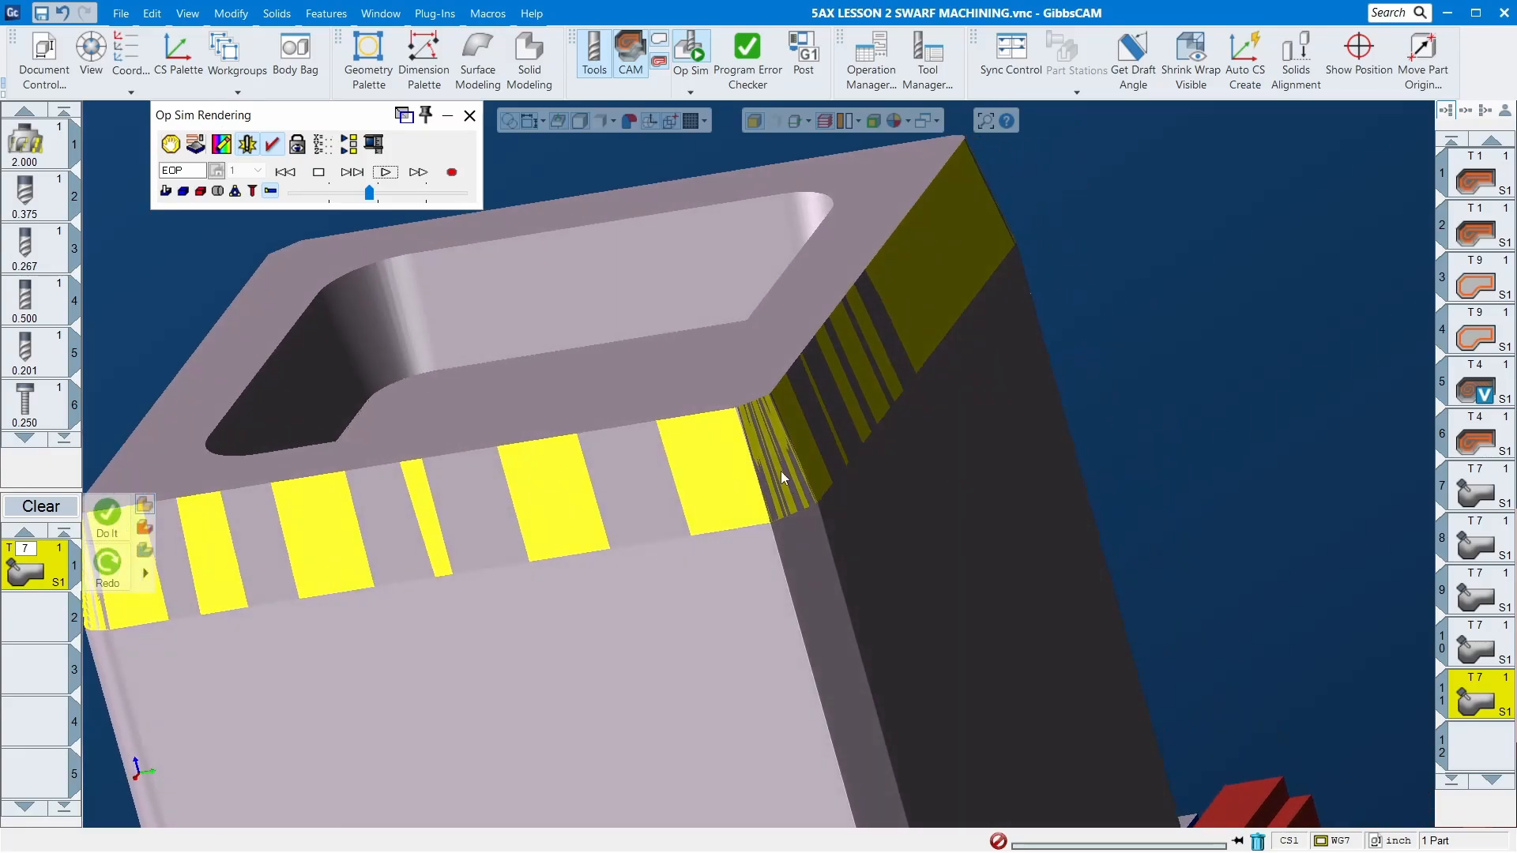
scroll(780, 471, "down", 3)
middle_click_drag(780, 471, 925, 506)
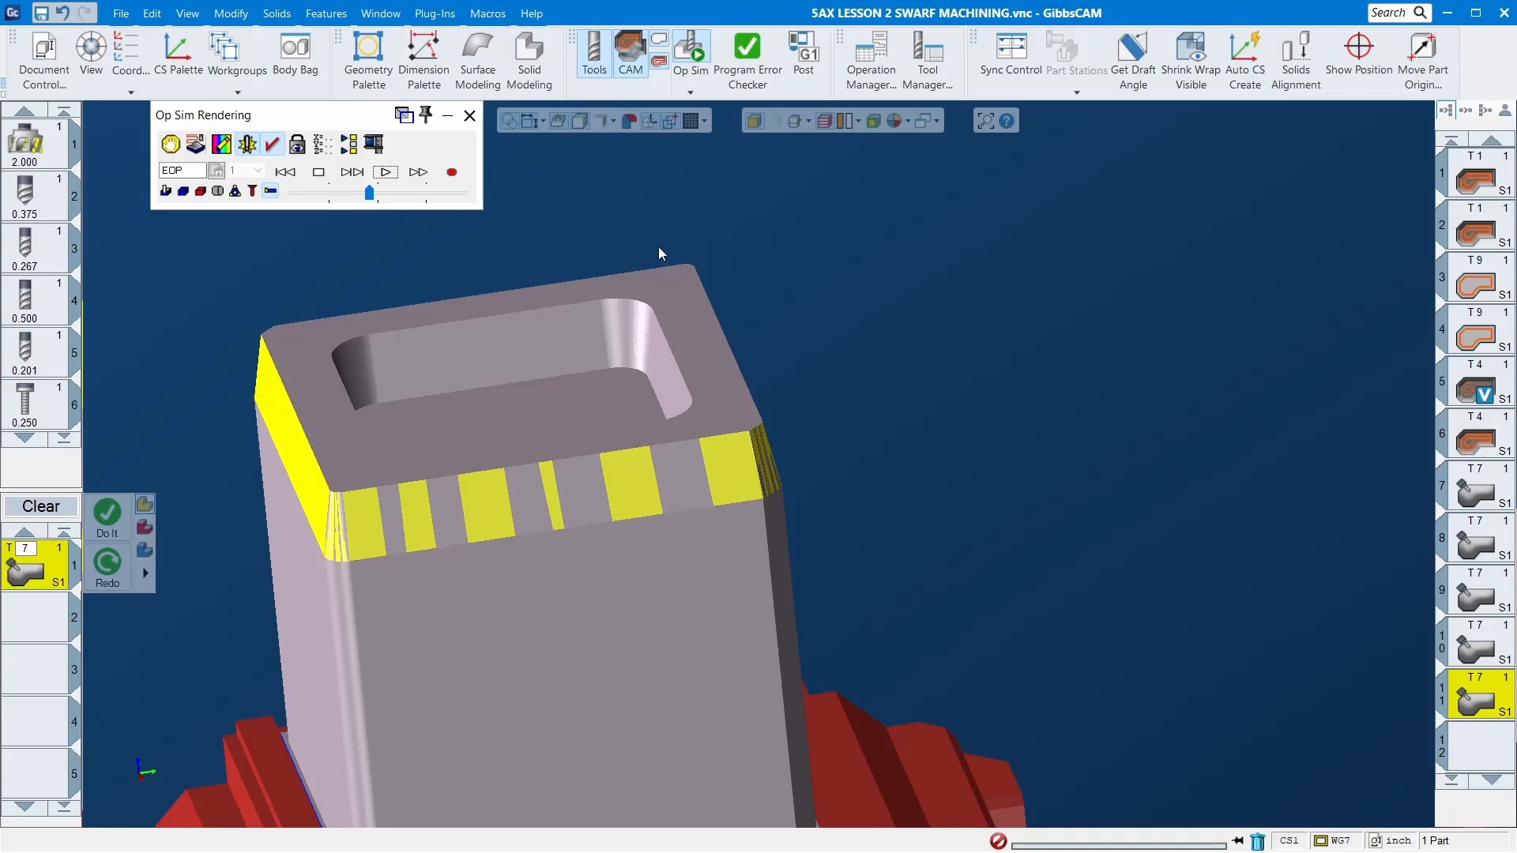
left_click_drag(369, 193, 517, 226)
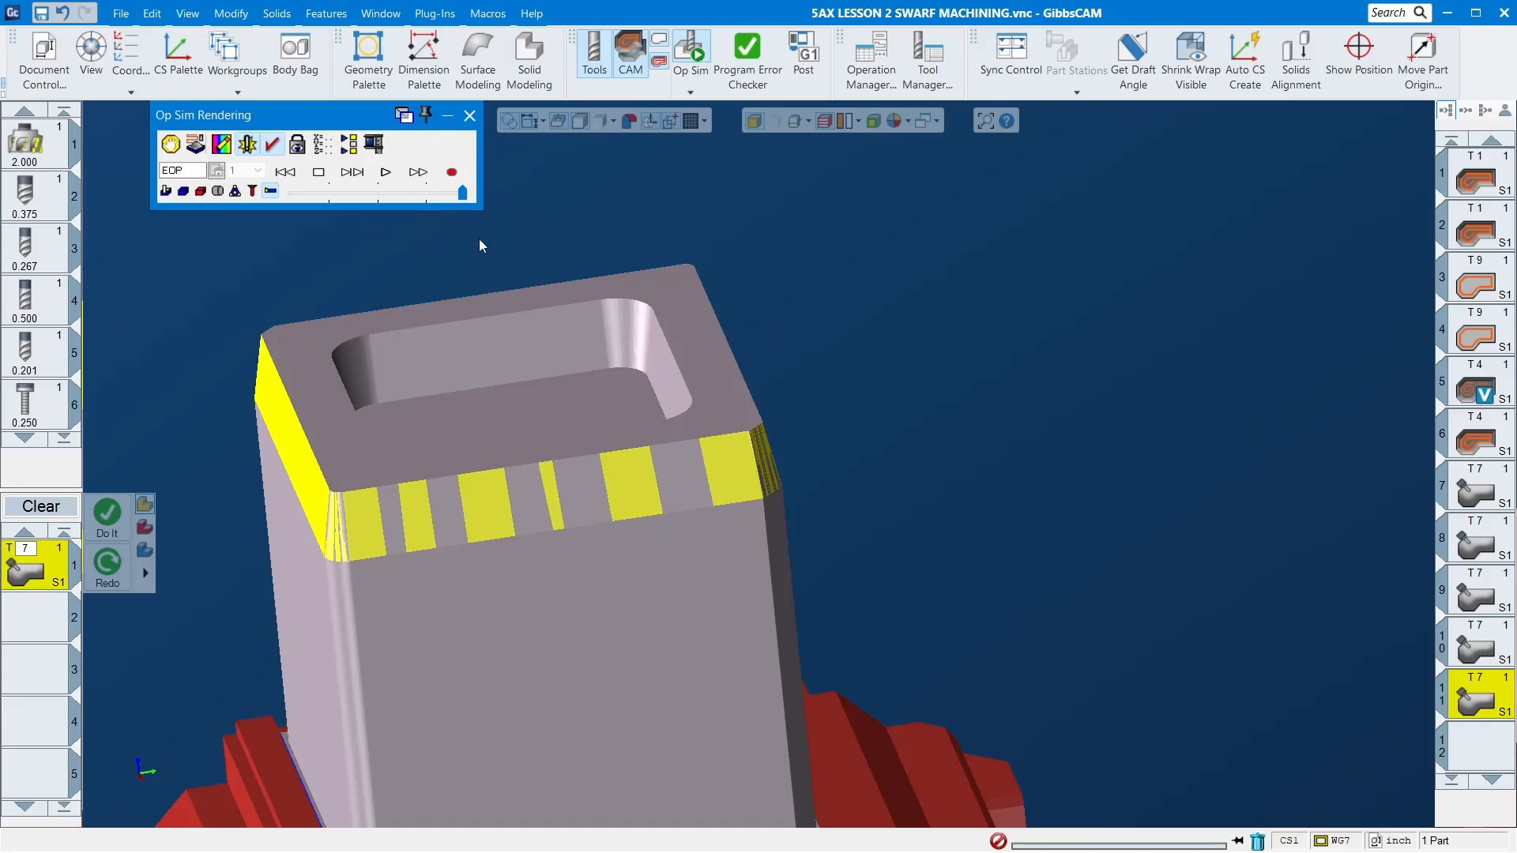
left_click(470, 115)
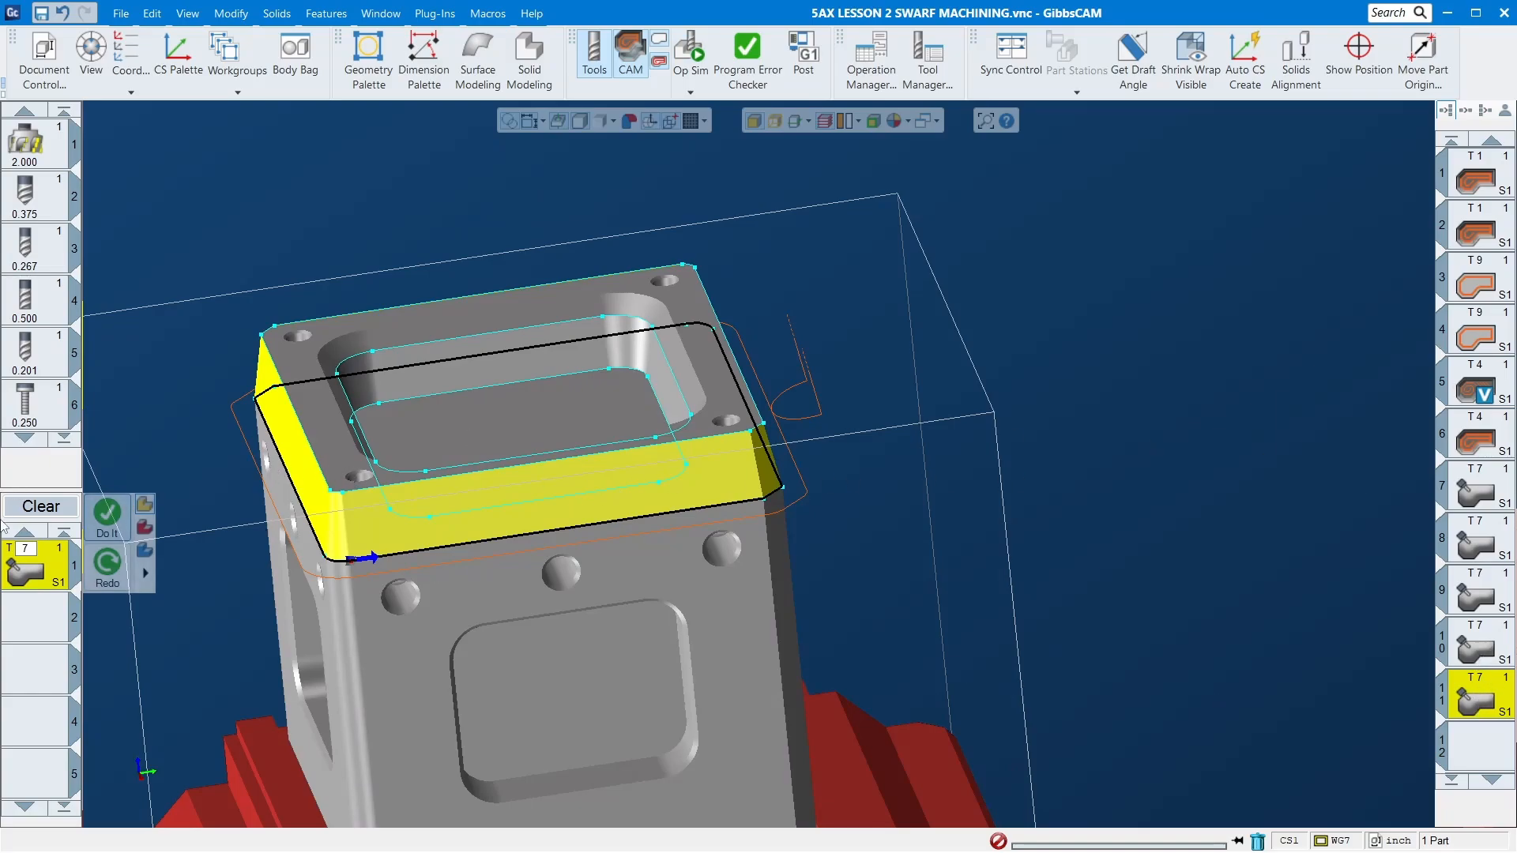
- Review the Swarf Milling process's geometry, cut control and tool axis settings
double_click(27, 562)
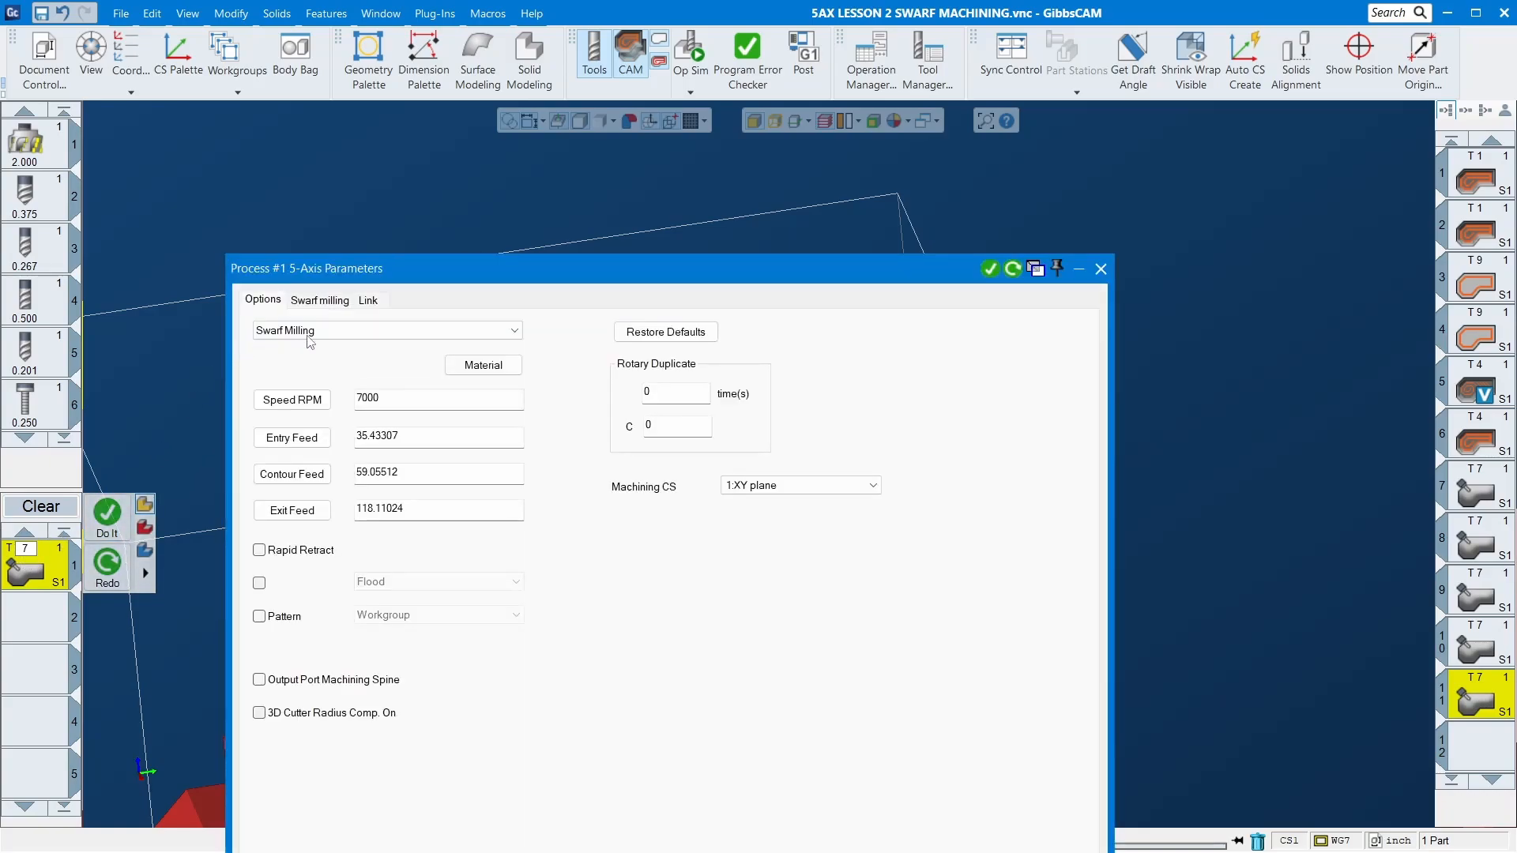
left_click(335, 301)
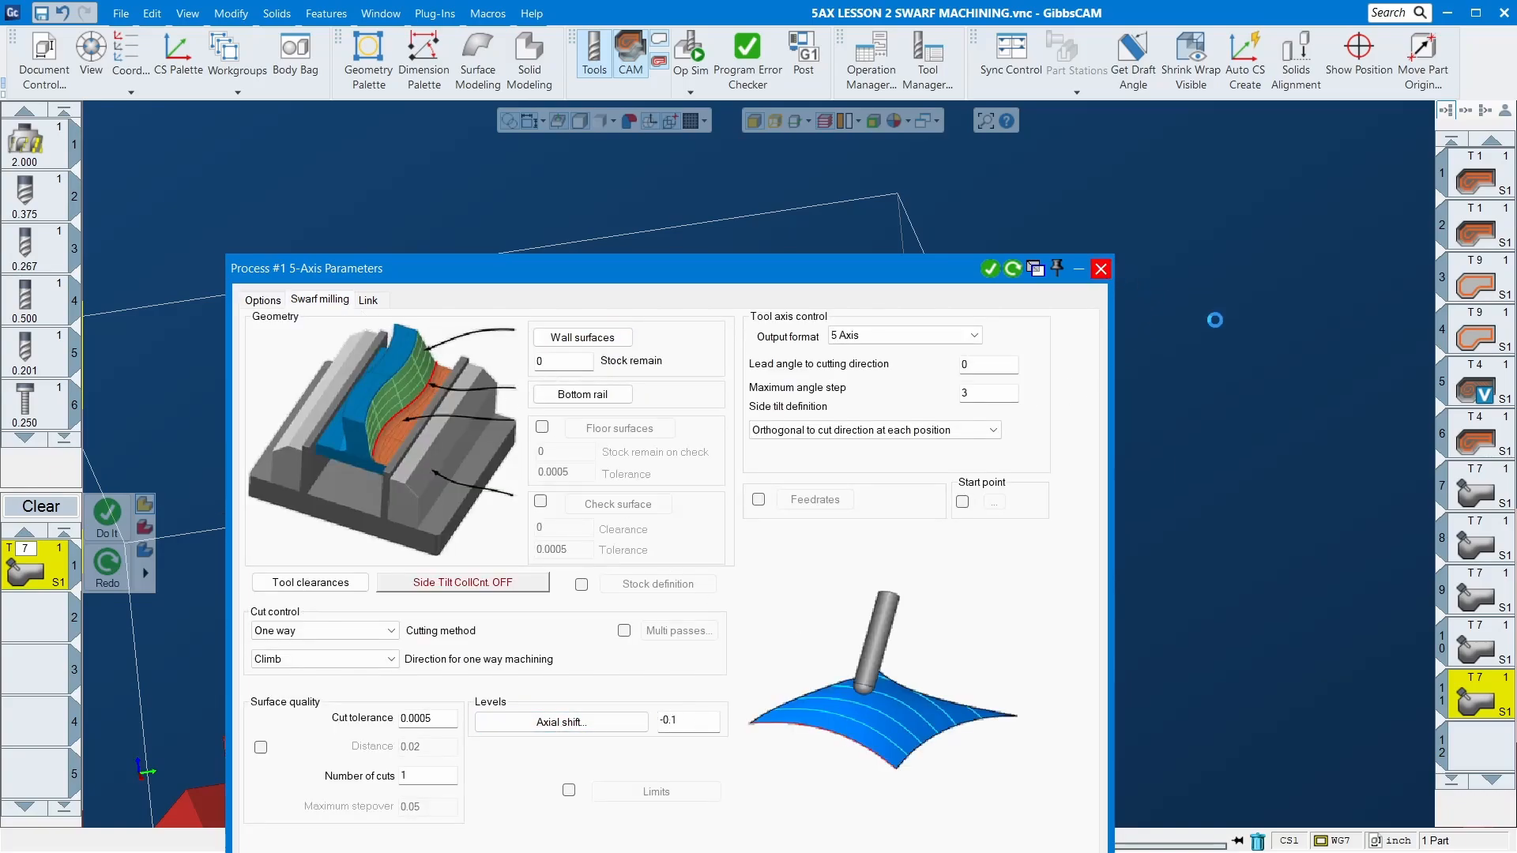
left_click(1100, 269)
- Review the swarf machining surface path settings of General 5-axis operation 8 and examine its toolpath around the outer walls
left_click(1485, 541)
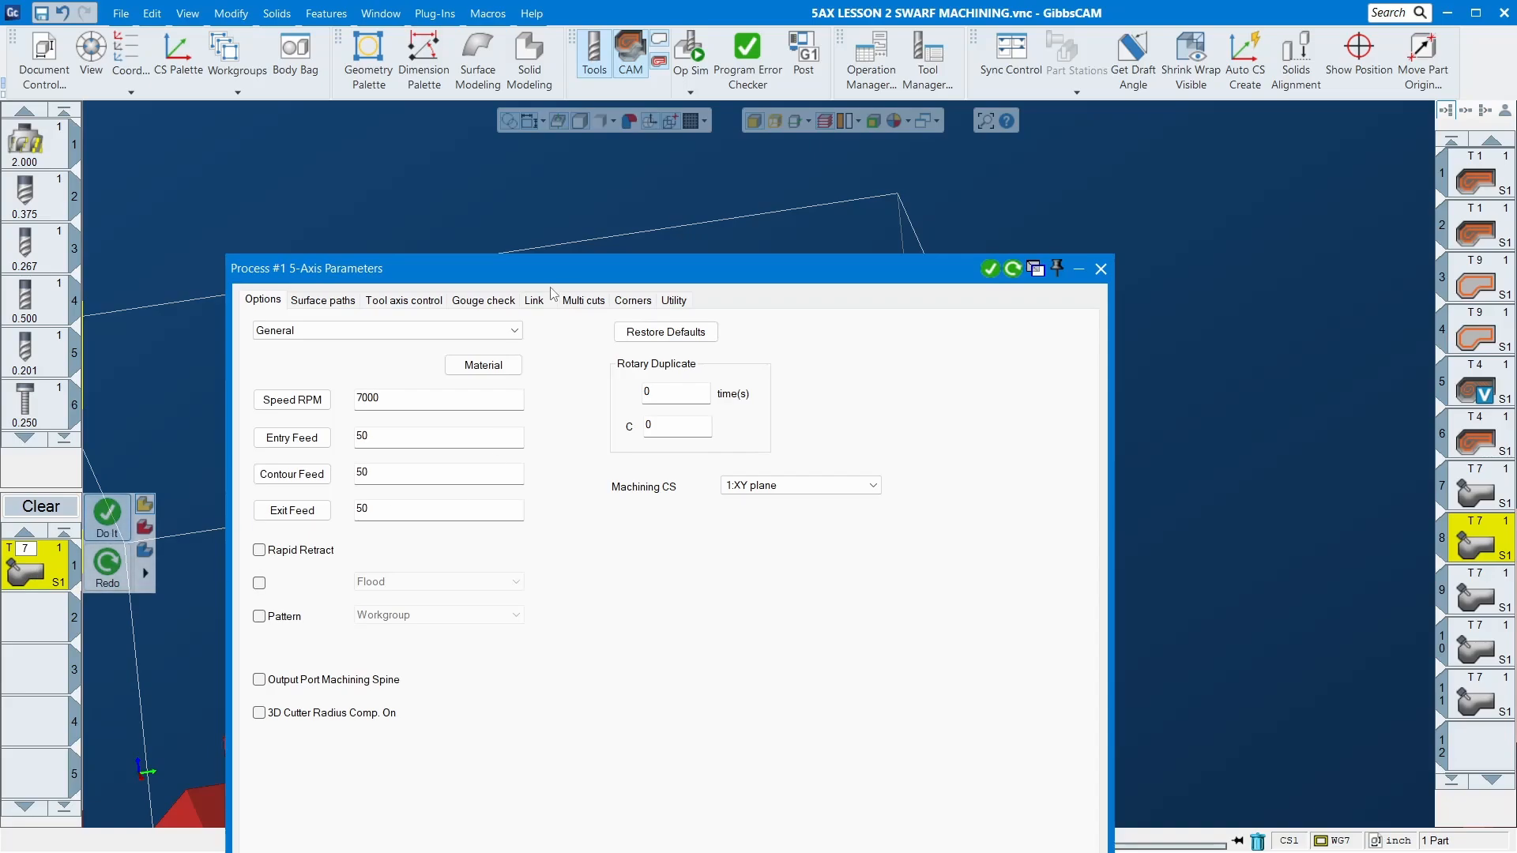
left_click_drag(565, 271, 575, 189)
left_click(331, 218)
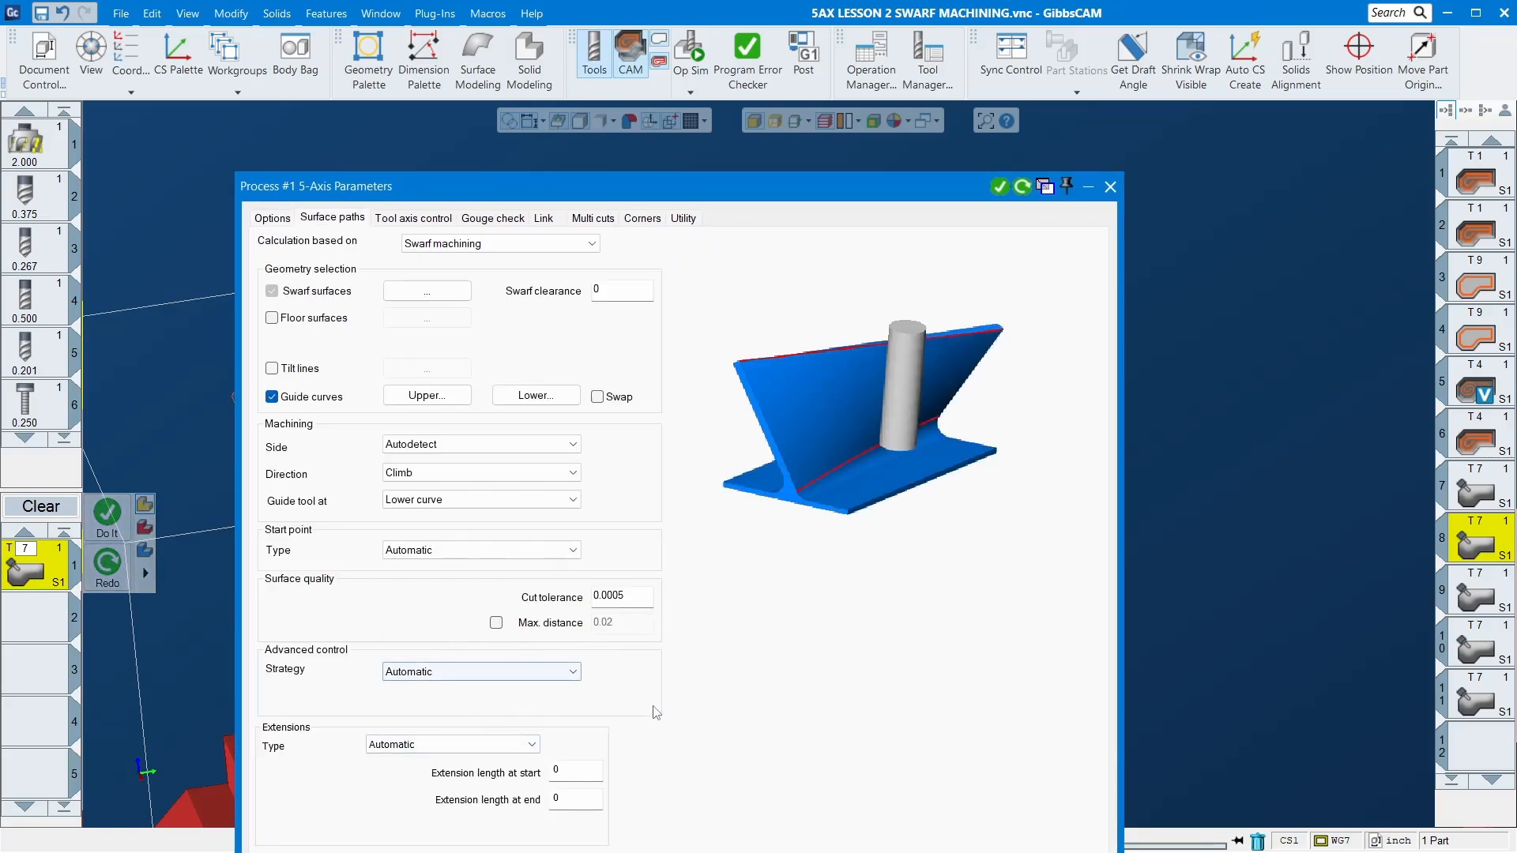
left_click(1110, 188)
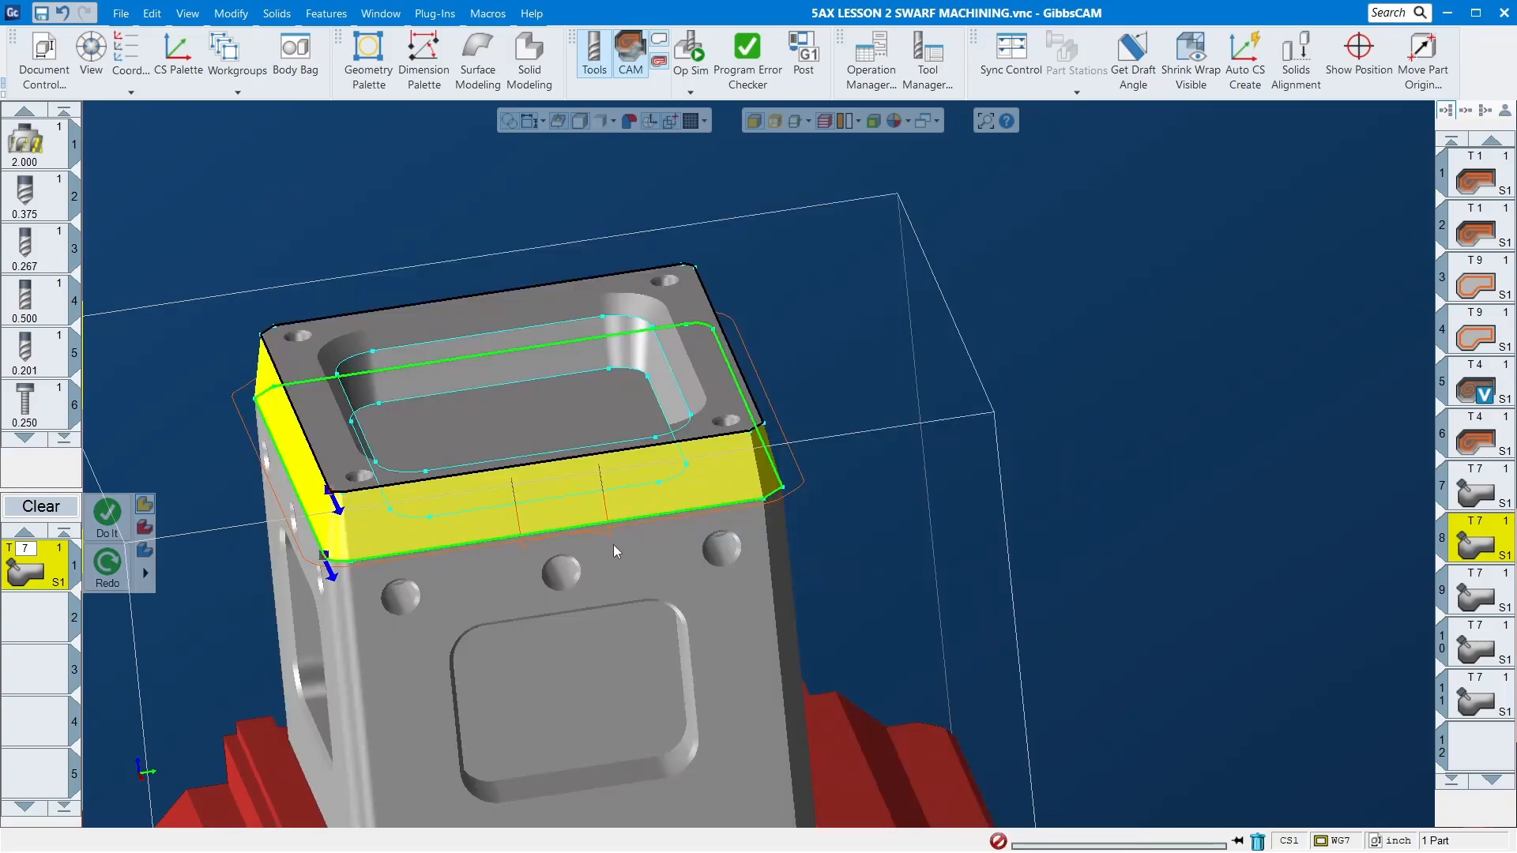
scroll(517, 436, "down", 3)
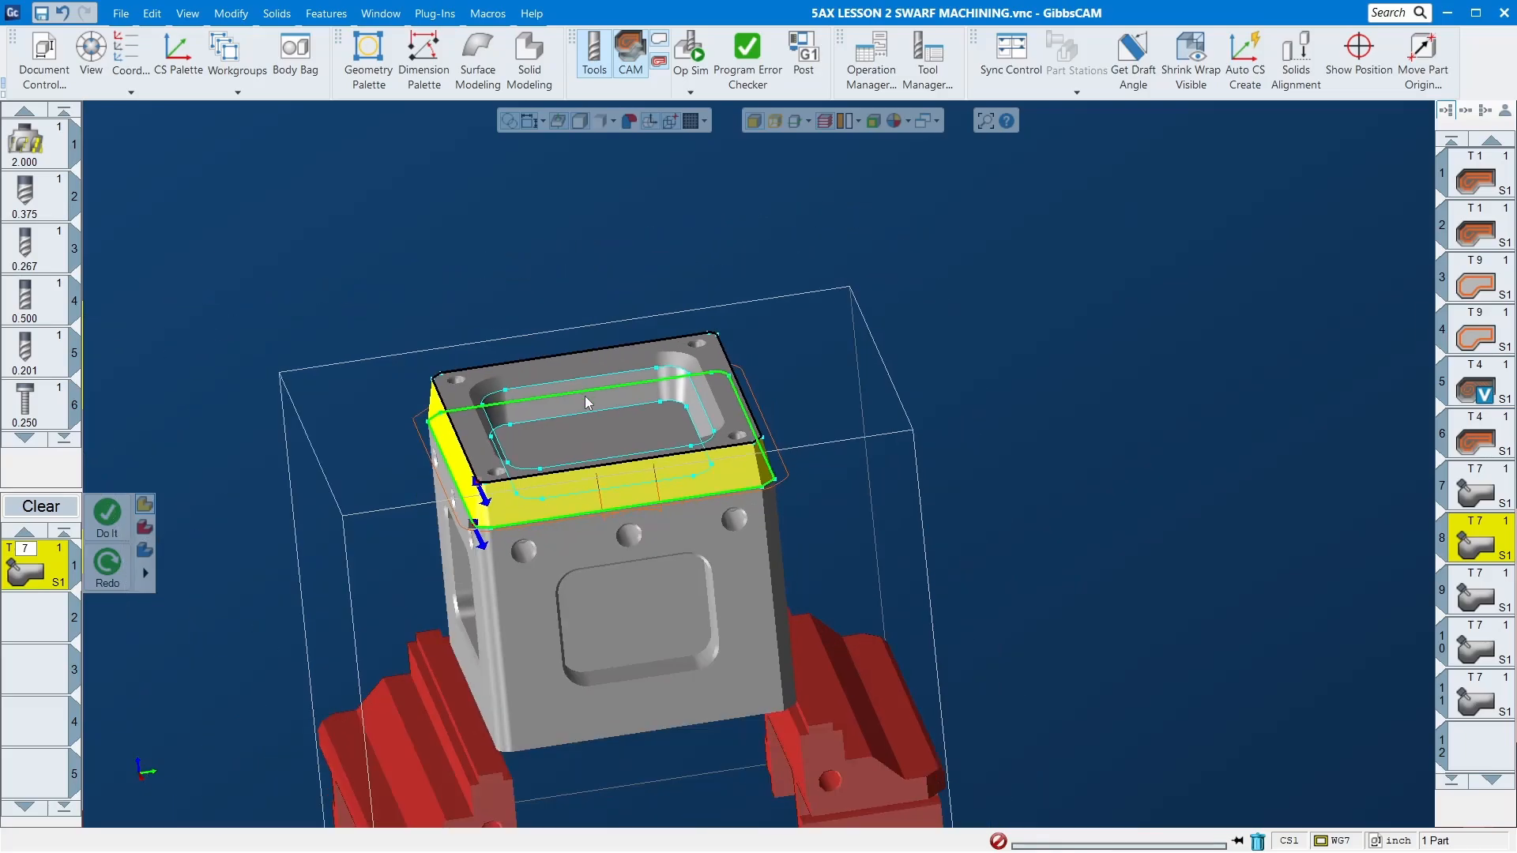
left_click_drag(333, 277, 926, 681)
middle_click_drag(655, 357, 974, 418)
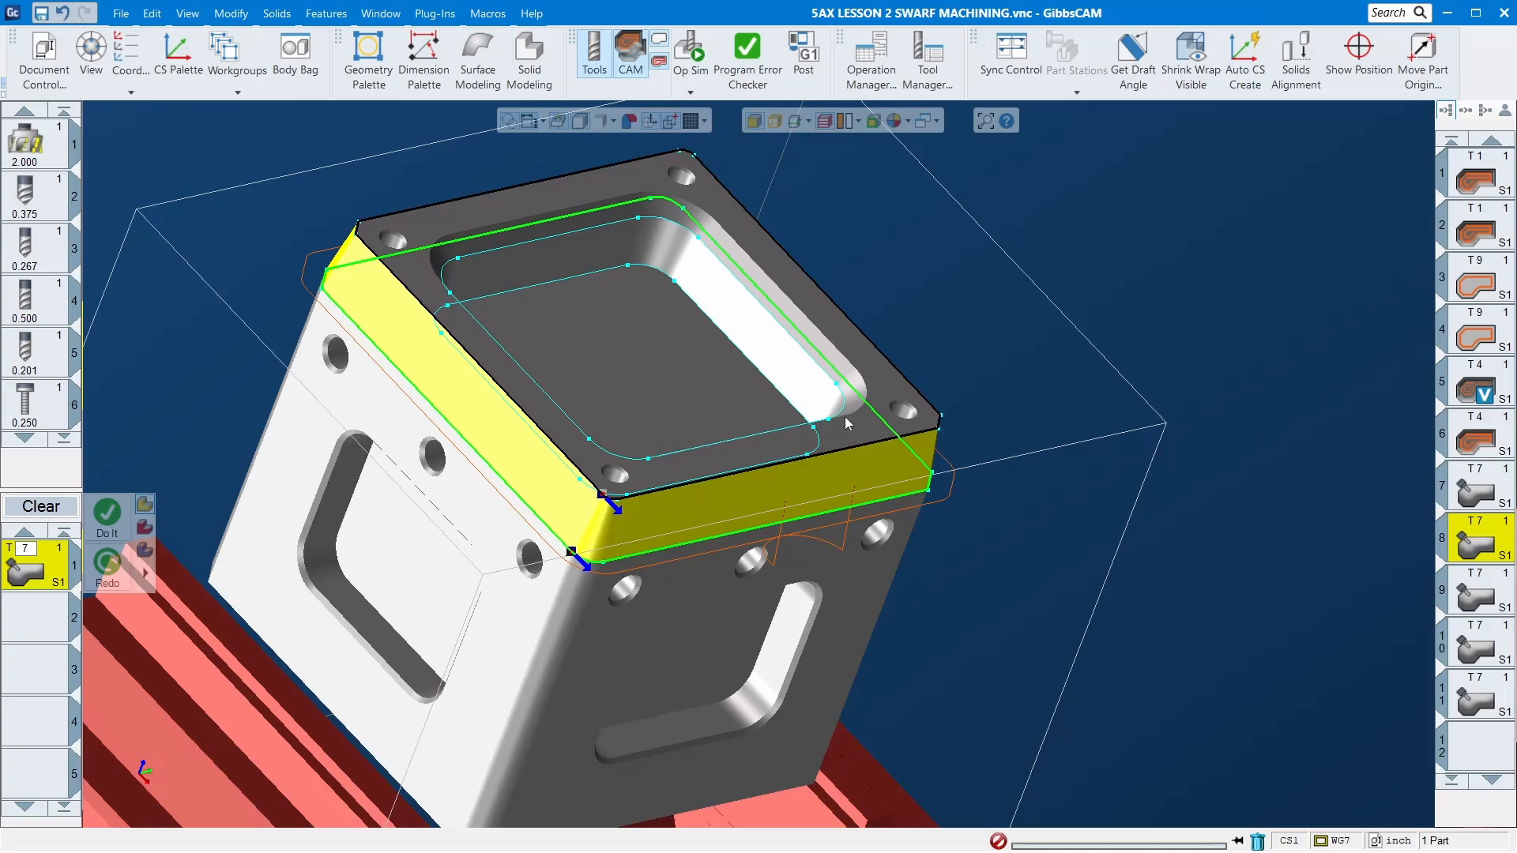
middle_click_drag(616, 407, 242, 120)
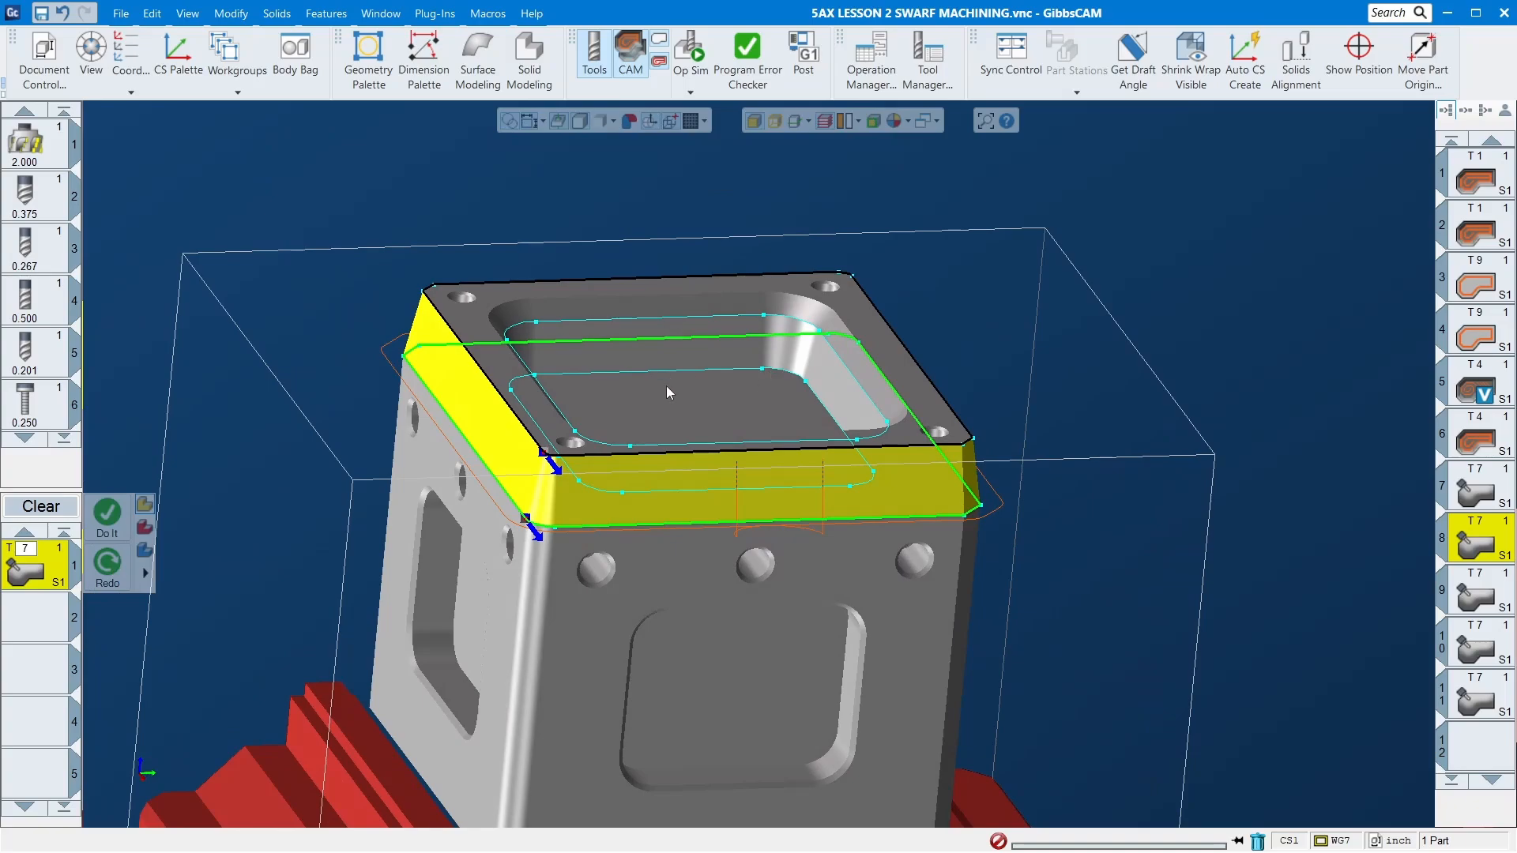